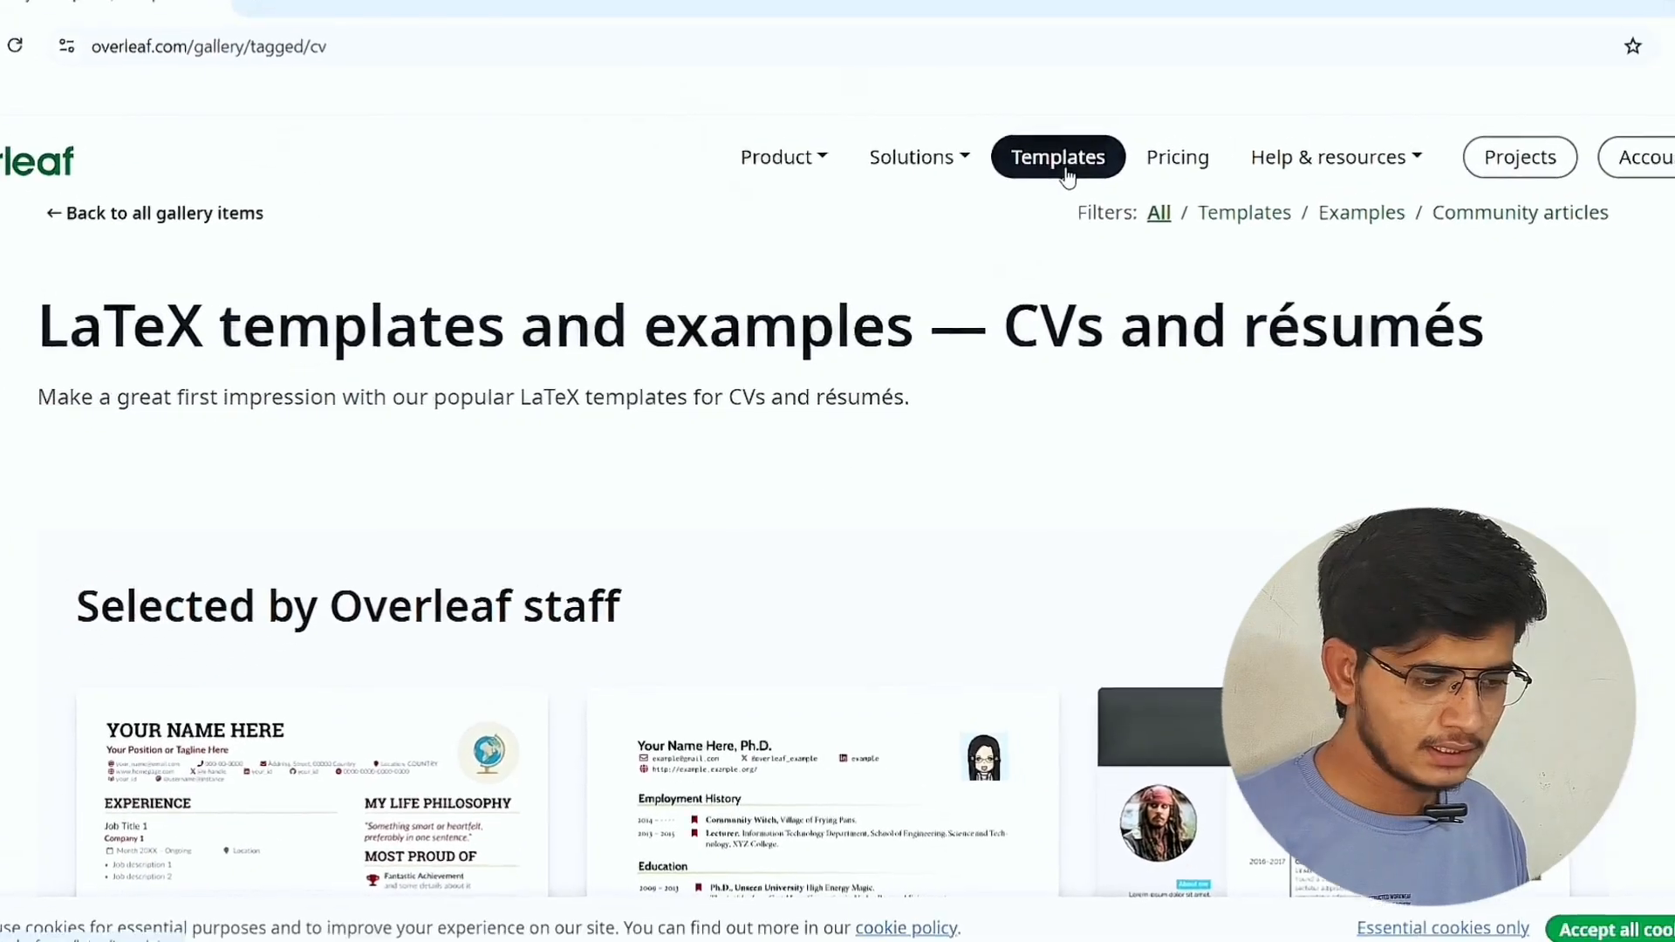
# Open the LaTeX templates gallery and browse its categories, including CVs and résumés.
pyautogui.click(1112, 150)
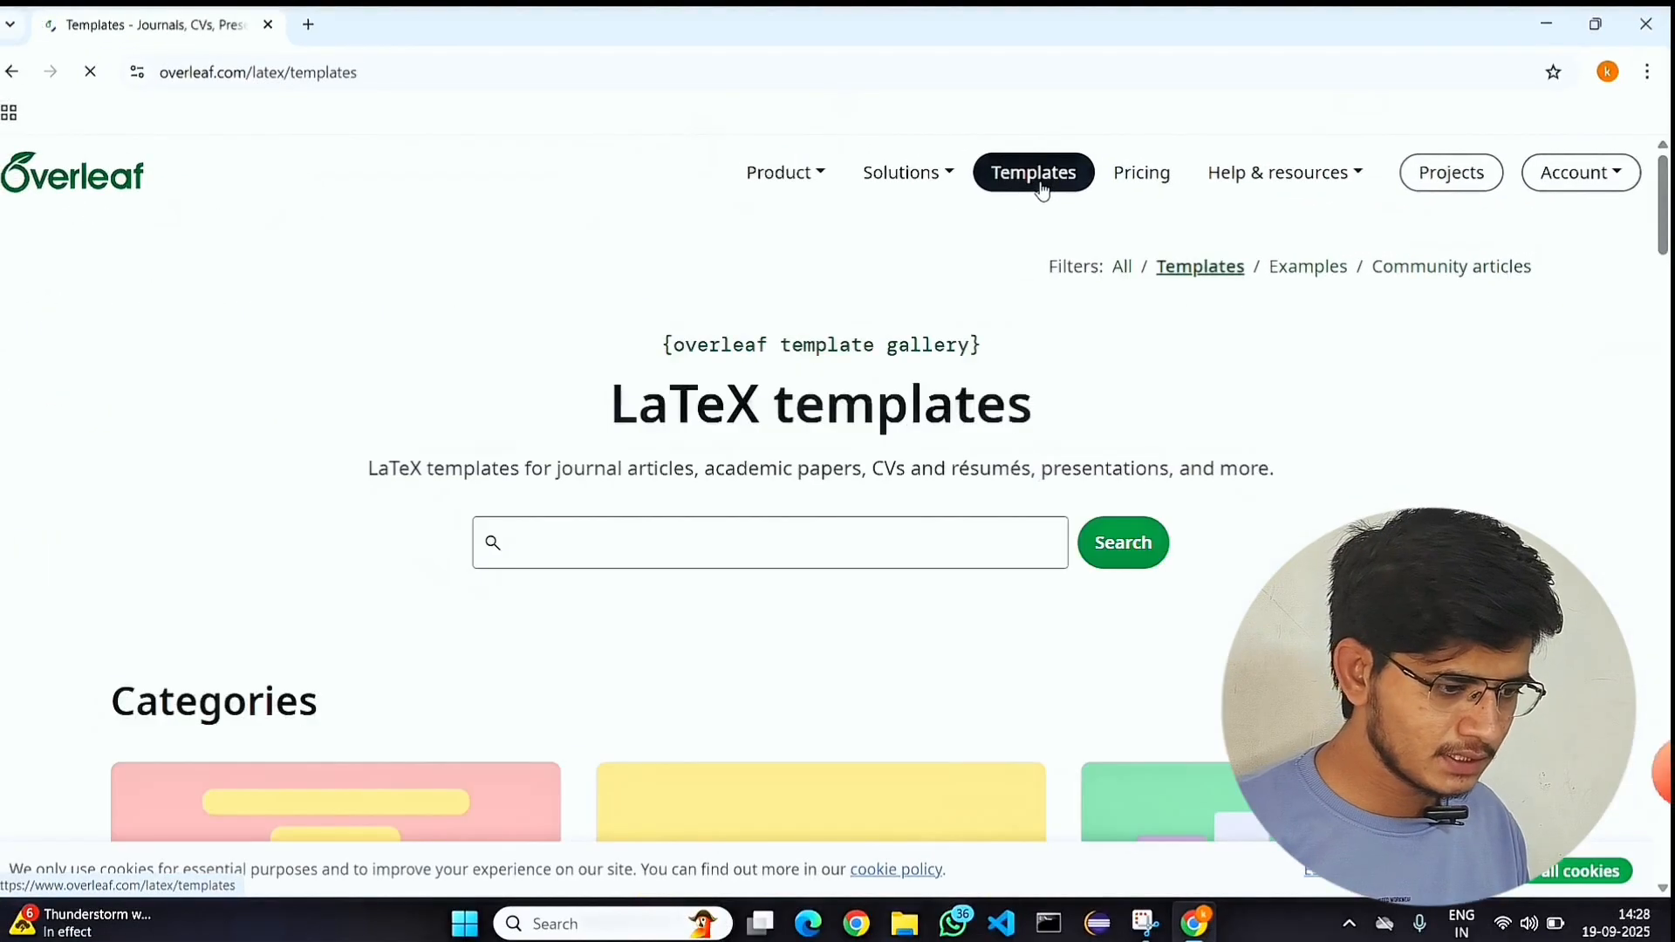
pyautogui.scroll(-15, 747, 549)
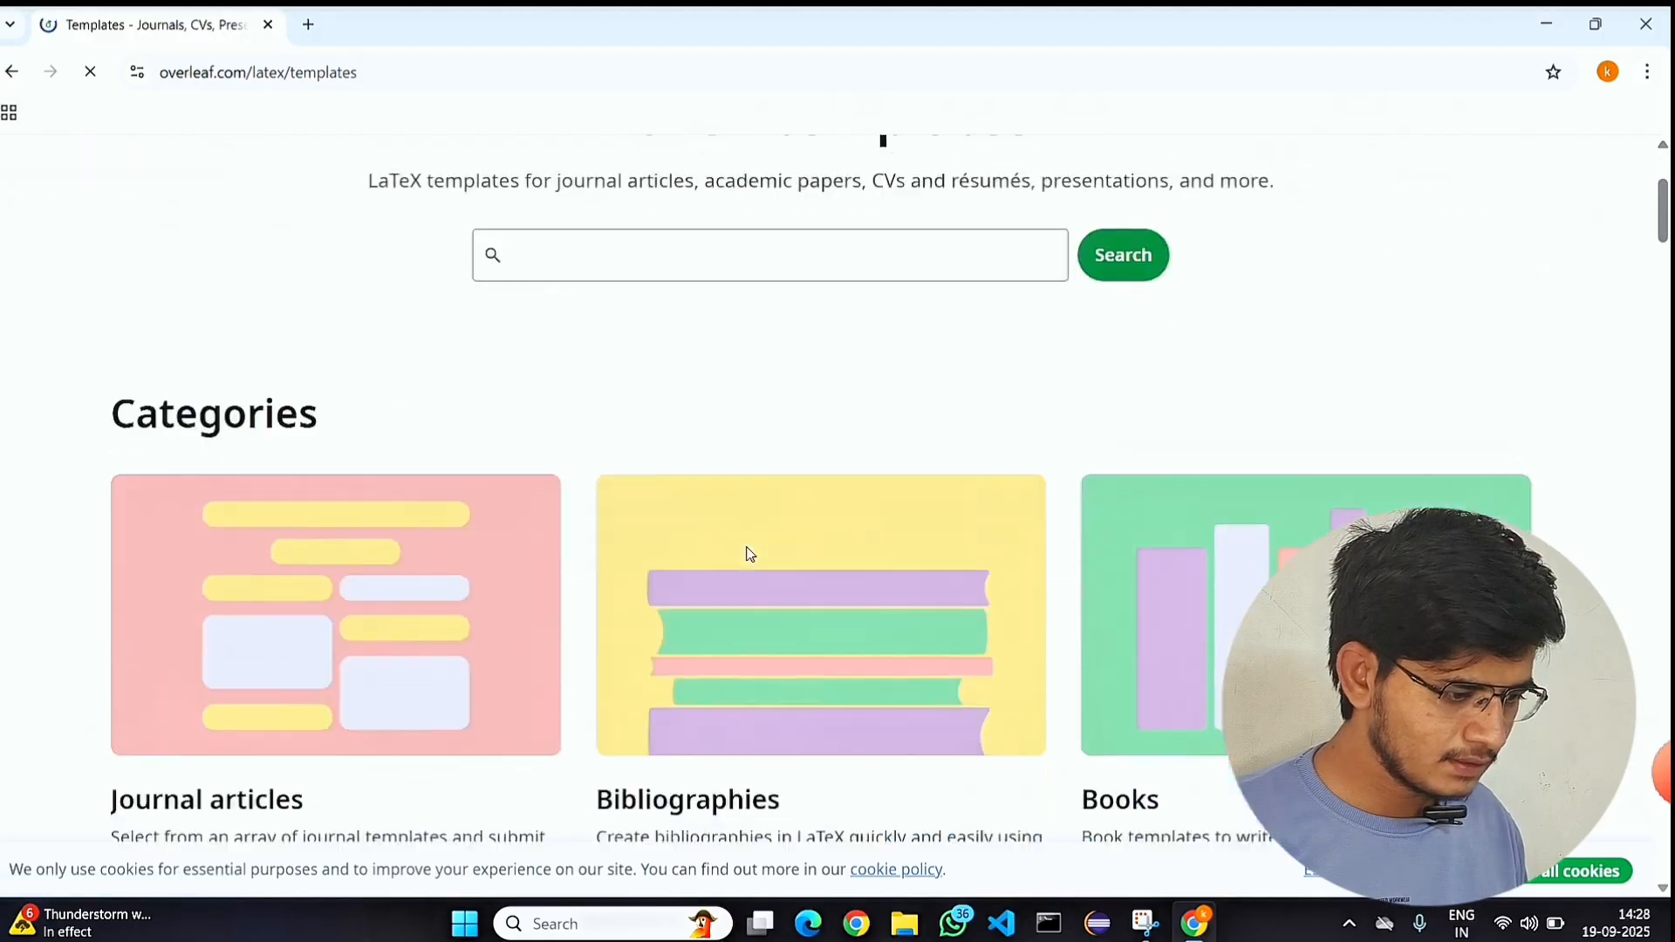
pyautogui.scroll(6, 747, 555)
pyautogui.scroll(8, 748, 554)
pyautogui.scroll(-10, 748, 554)
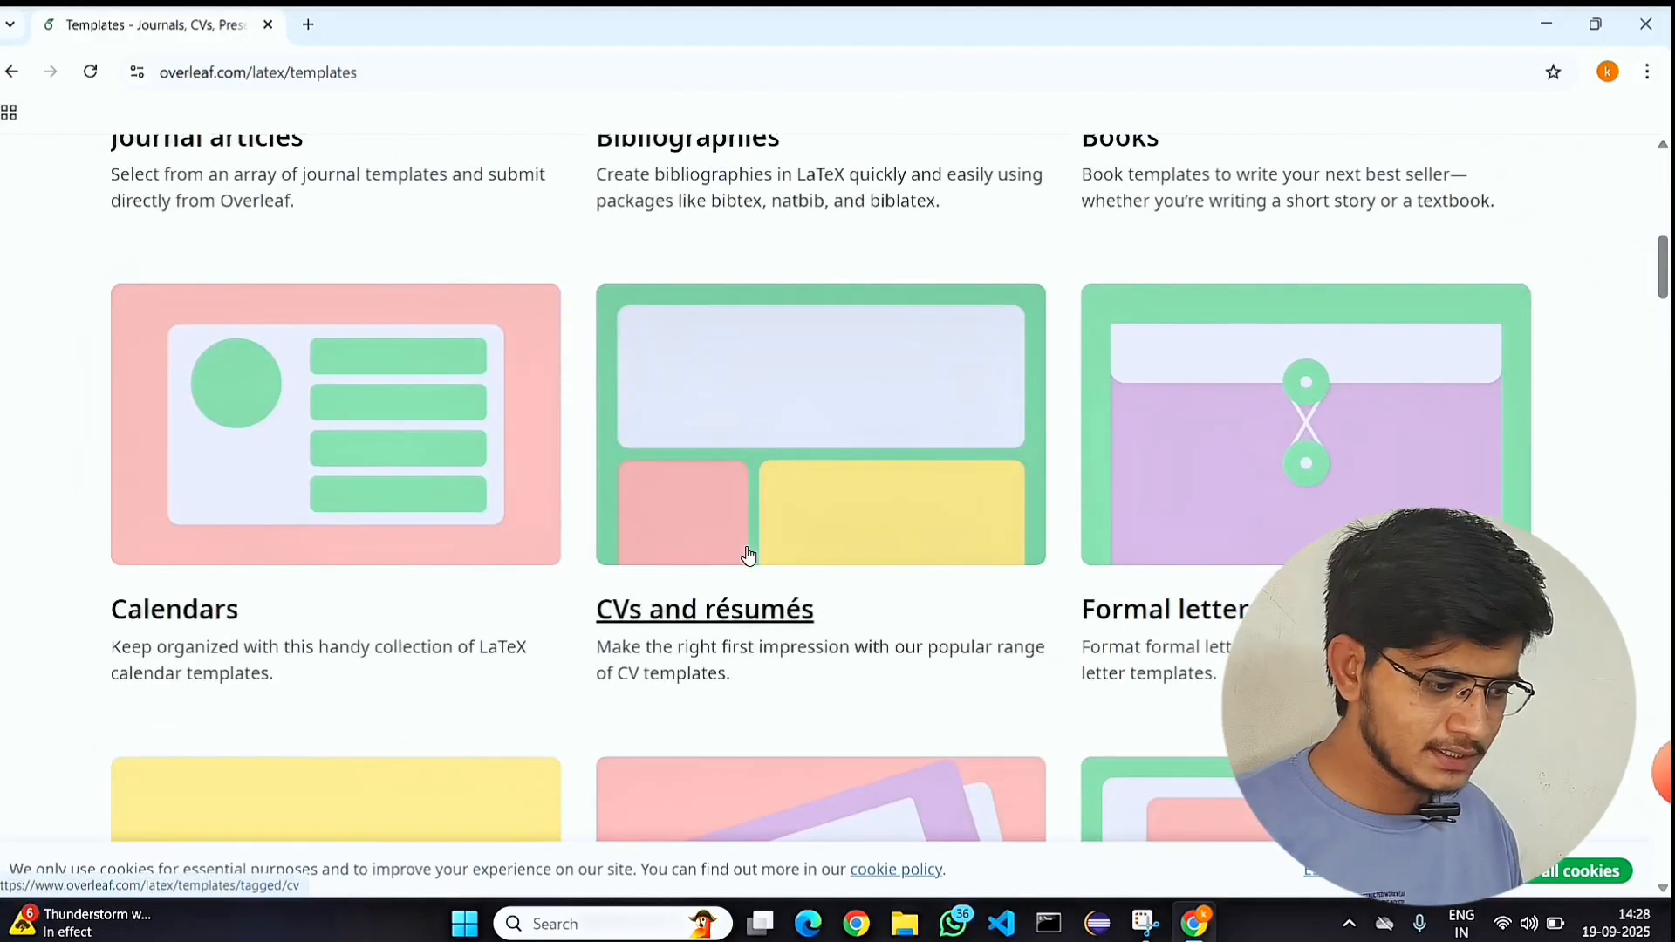
pyautogui.scroll(3, 747, 555)
pyautogui.scroll(6, 748, 555)
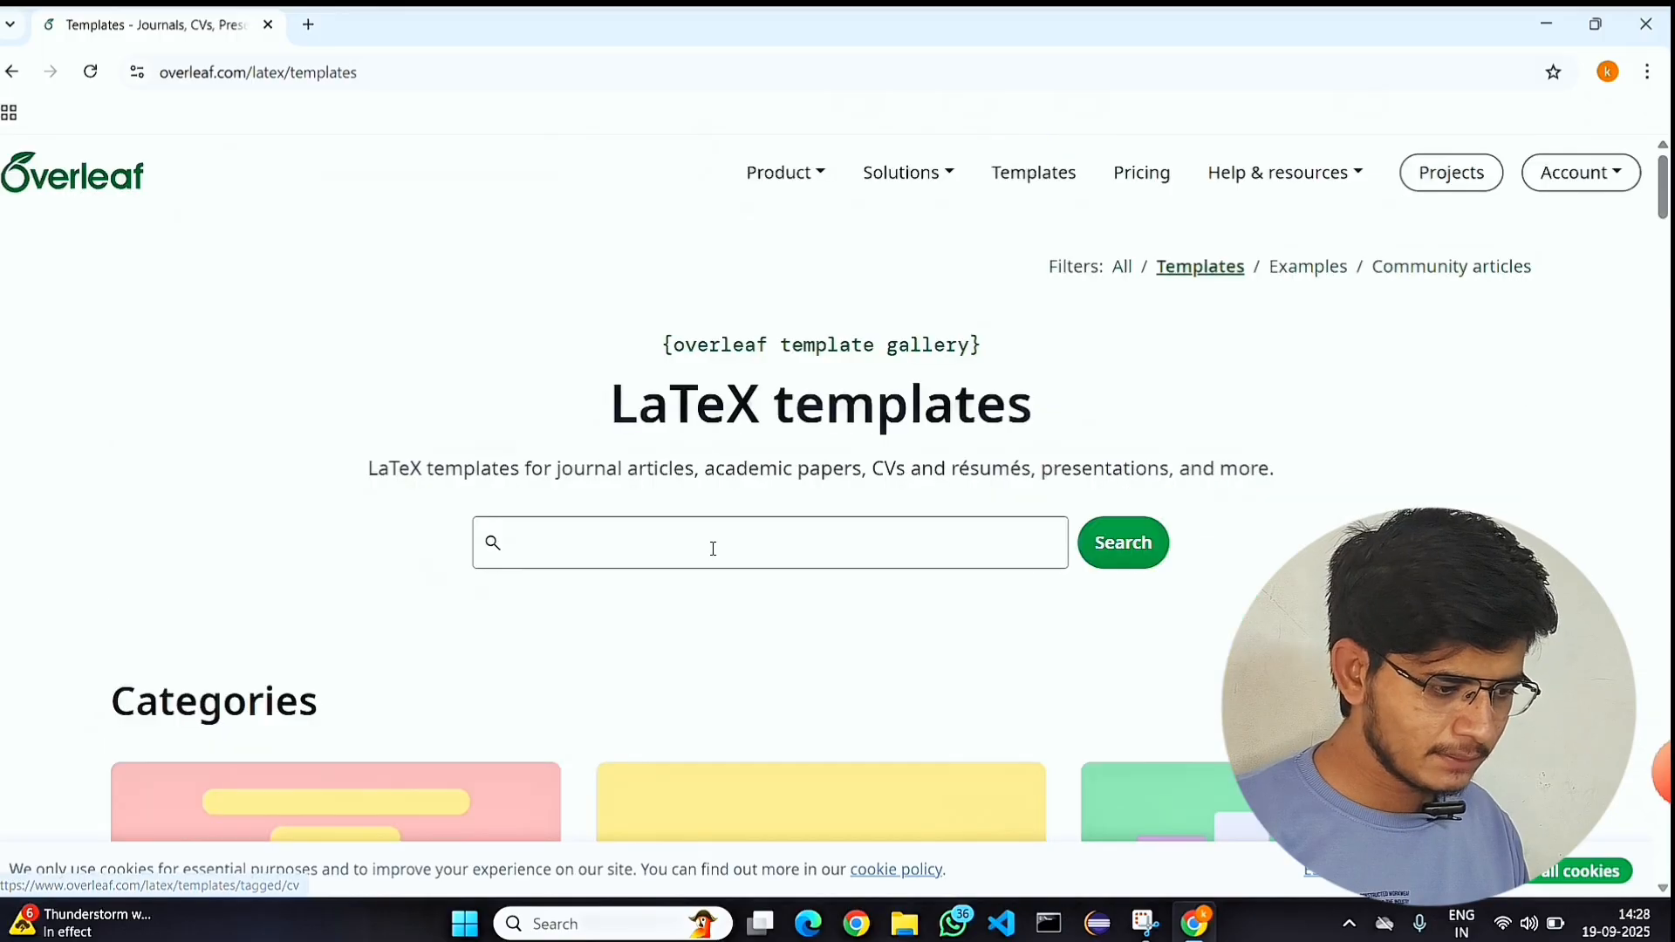
# Search the template gallery for "resumes nit".
pyautogui.click(711, 549)
pyautogui.write('resu')
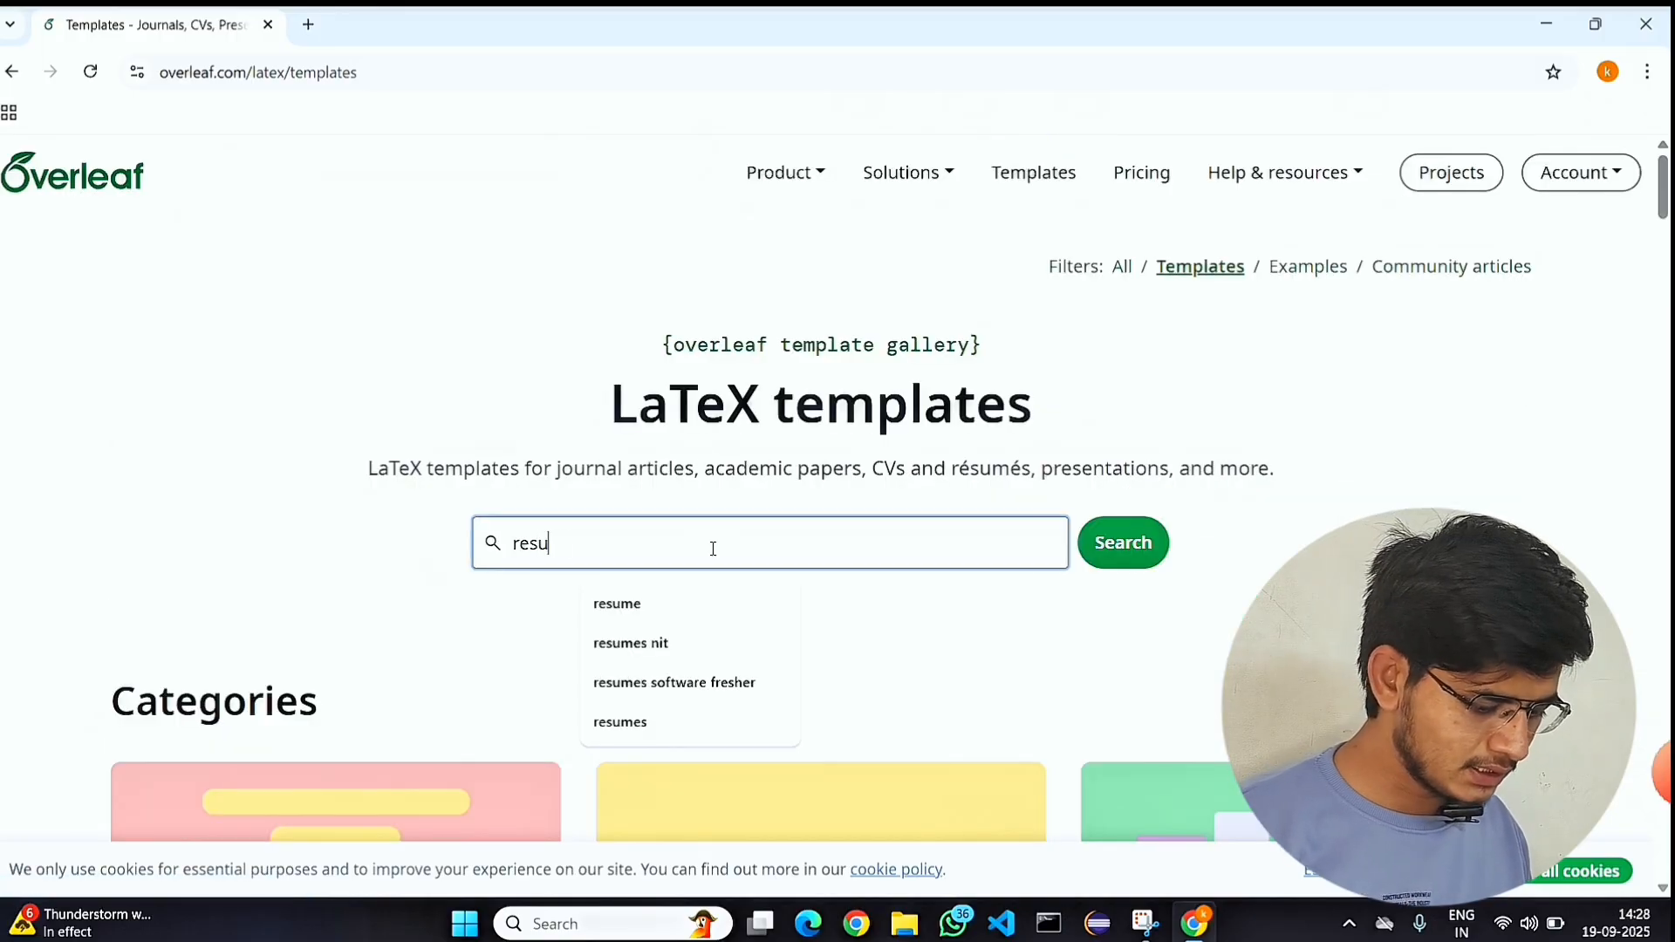
pyautogui.write('mes nit')
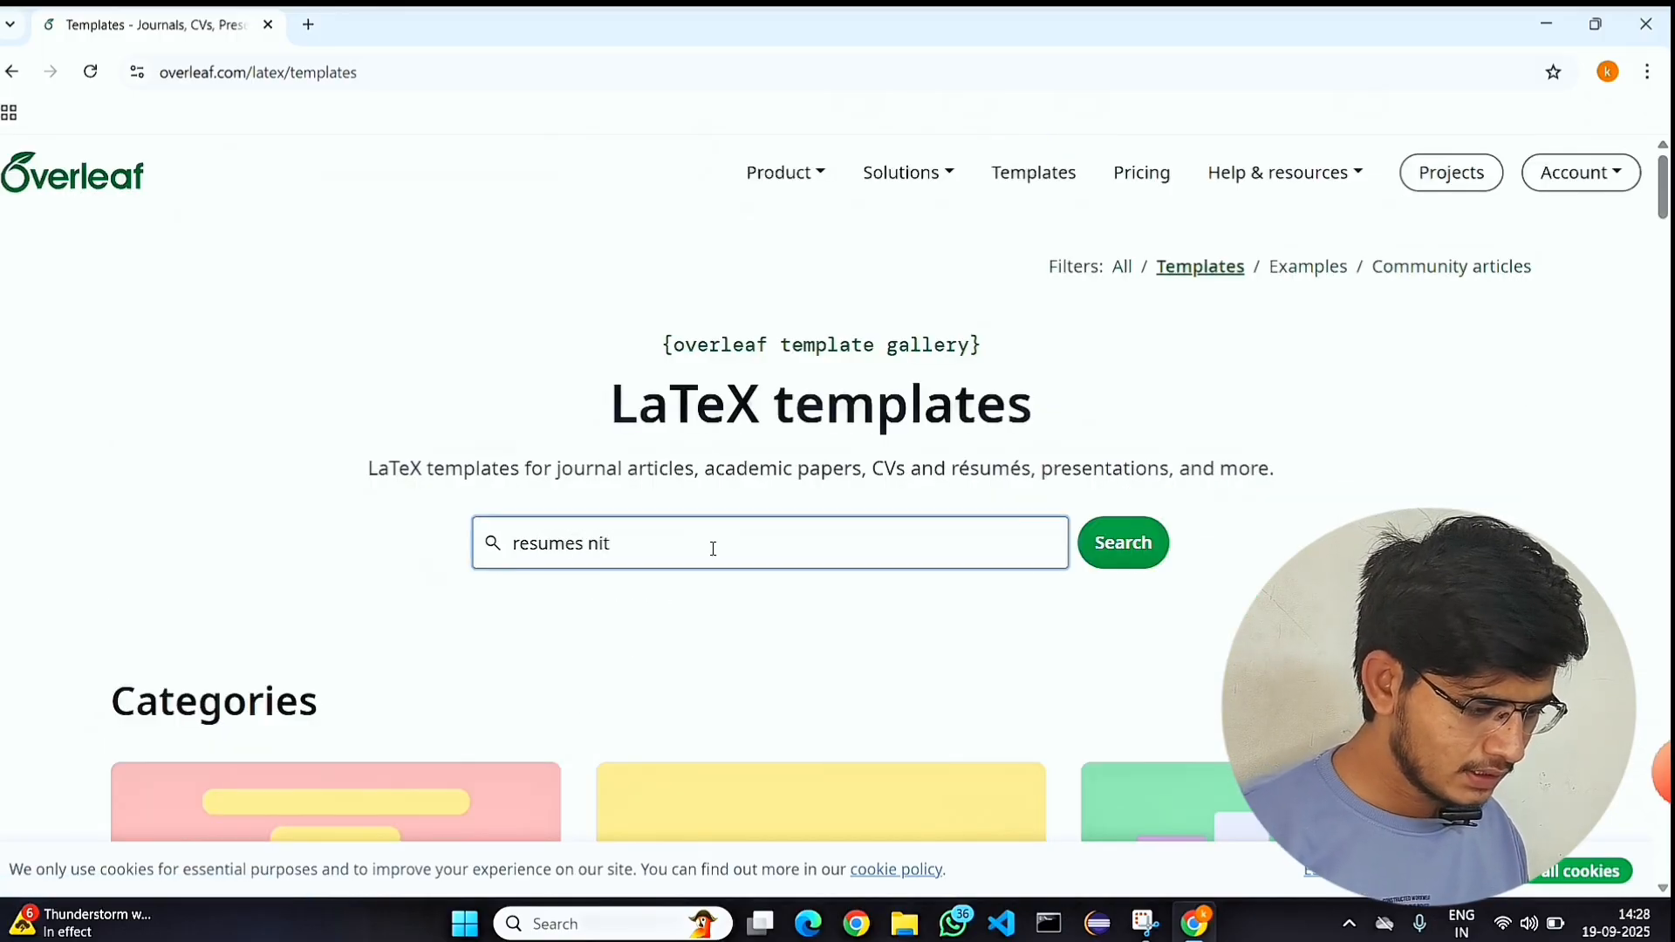
pyautogui.click(1121, 553)
# Look through the first page of search results and compare the NIT resume template thumbnails.
pyautogui.scroll(-5, 846, 651)
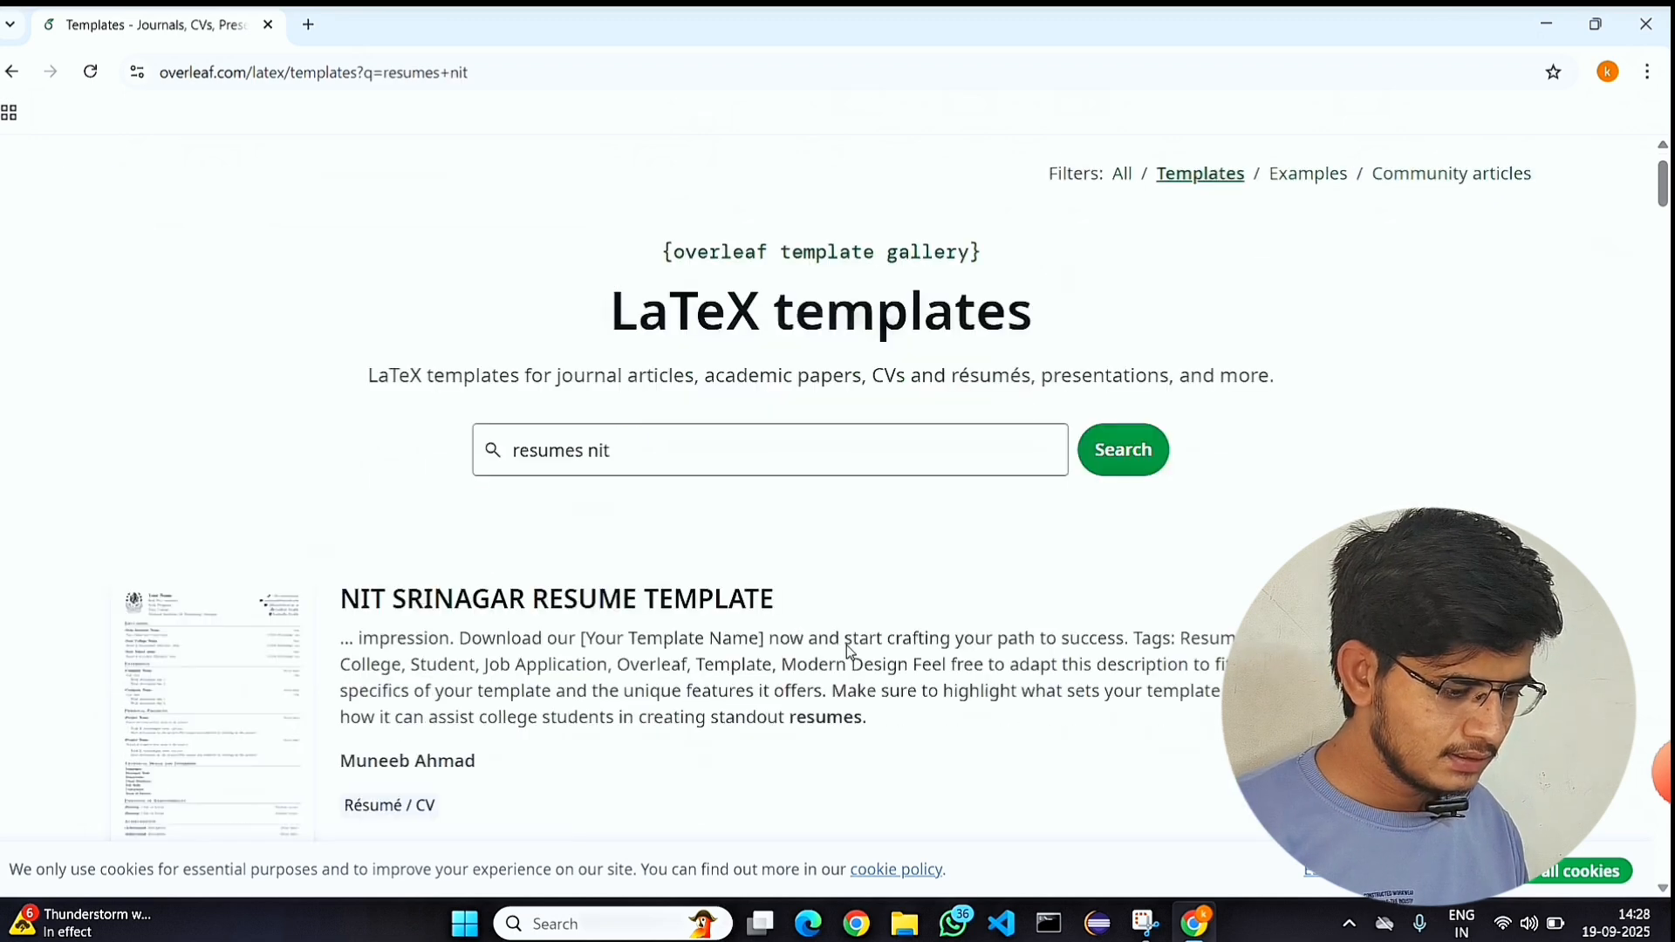
pyautogui.scroll(1, 247, 302)
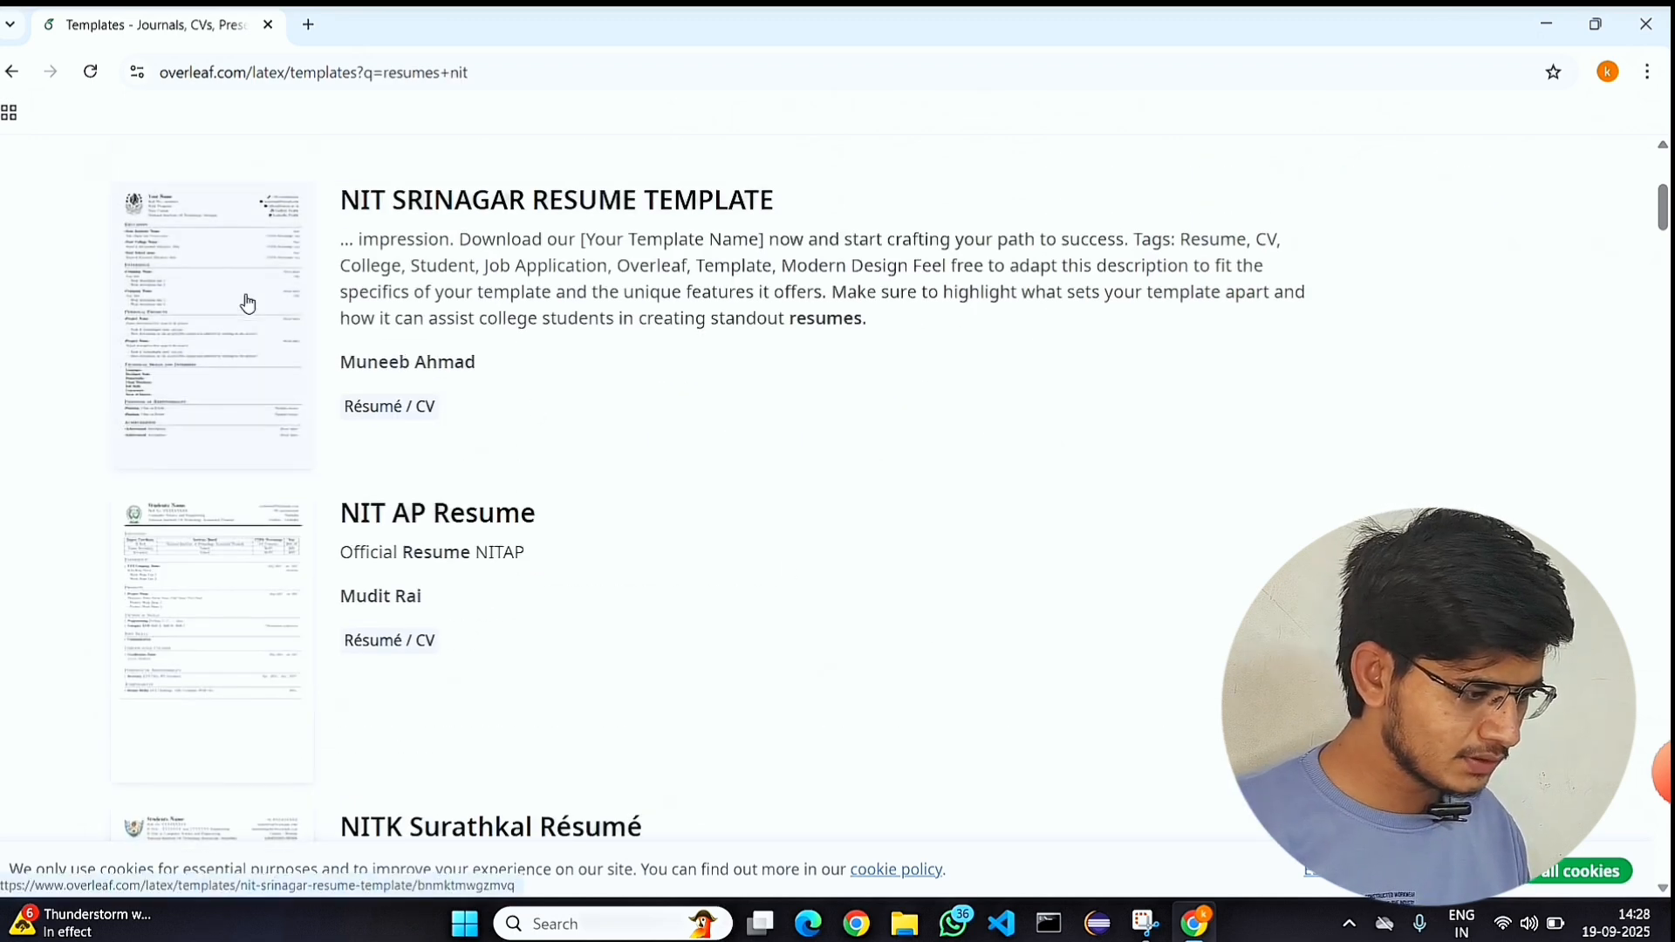
pyautogui.scroll(-1, 246, 303)
pyautogui.scroll(1, 253, 556)
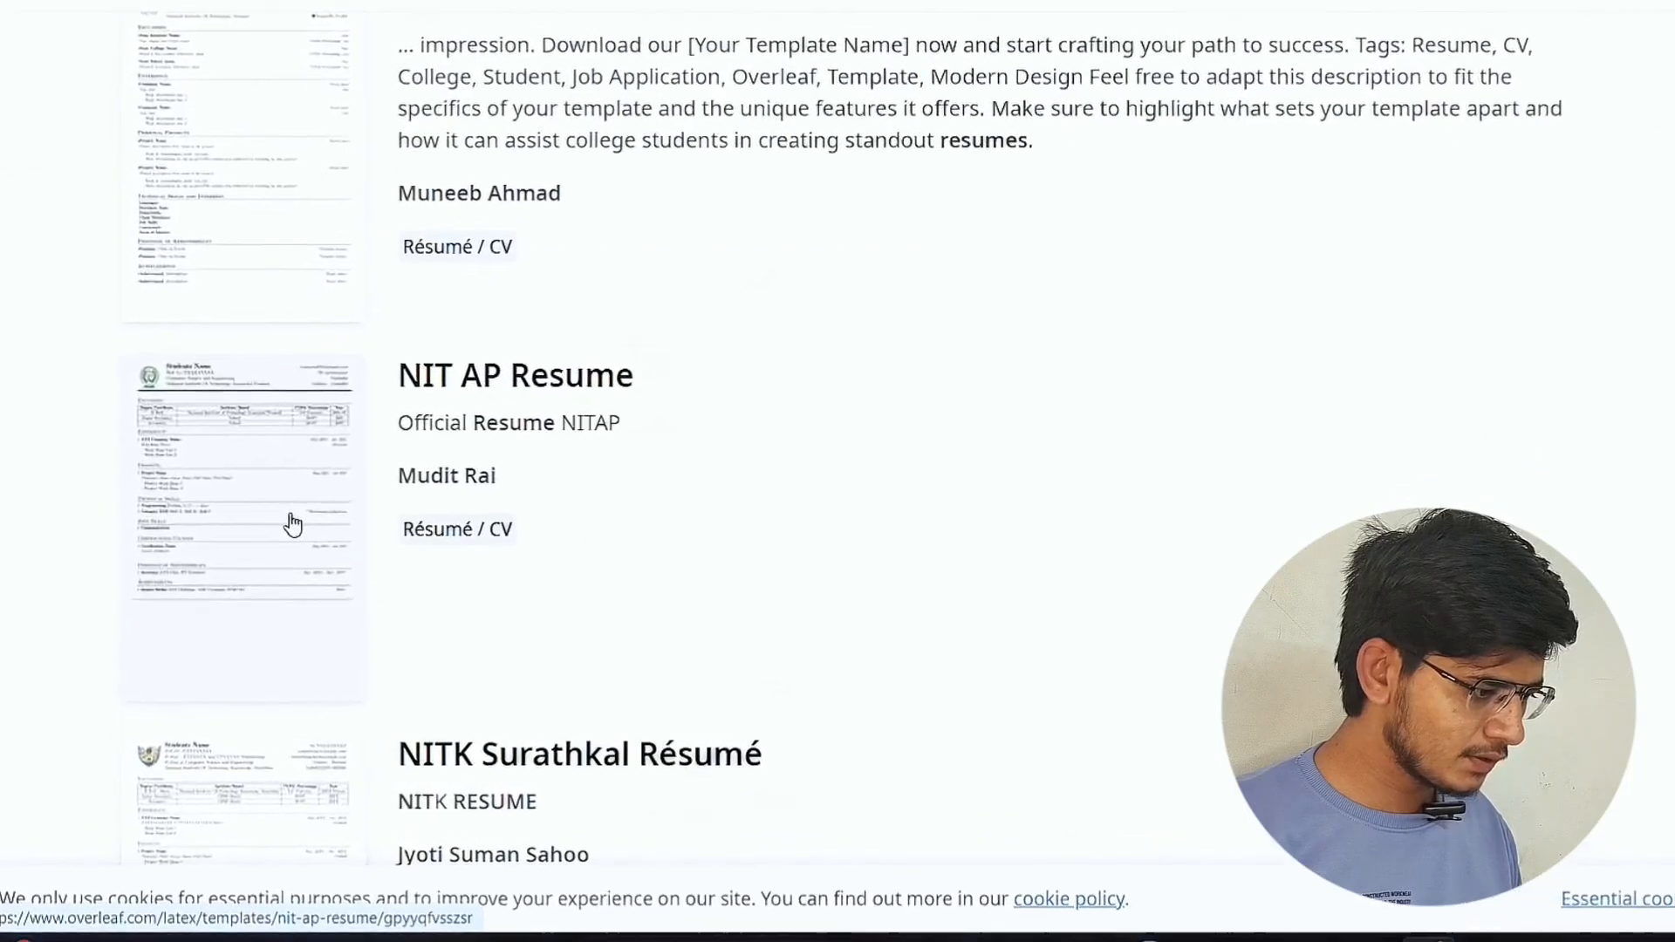
pyautogui.scroll(3, 131, 366)
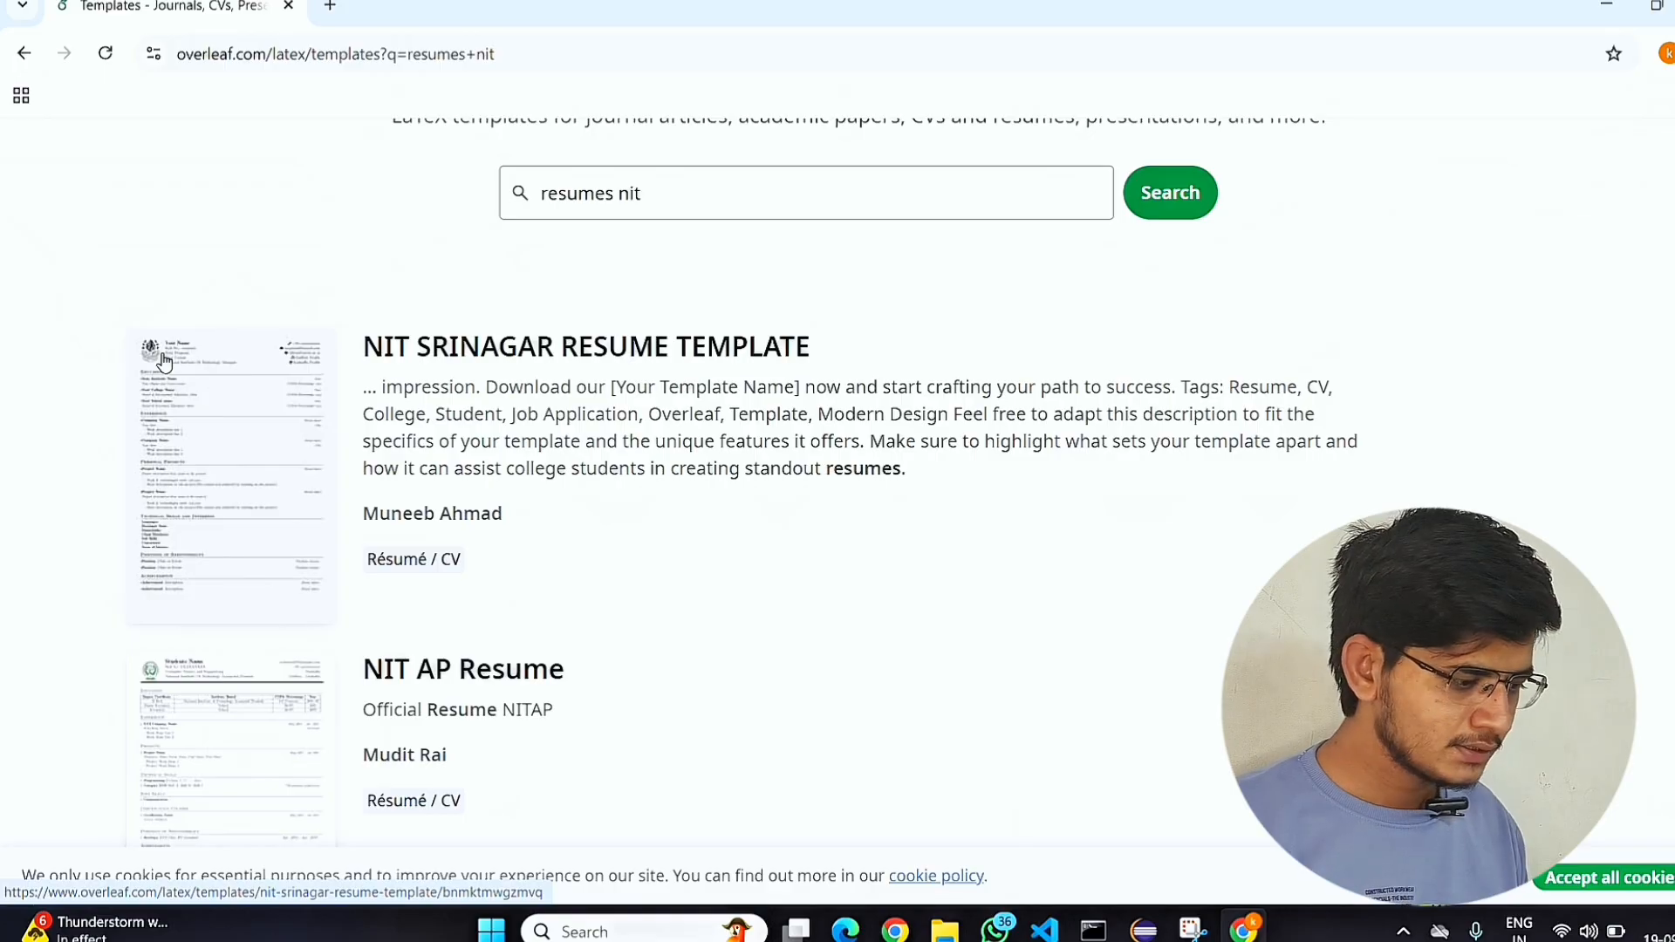
pyautogui.scroll(-8, 164, 360)
pyautogui.scroll(-3, 164, 361)
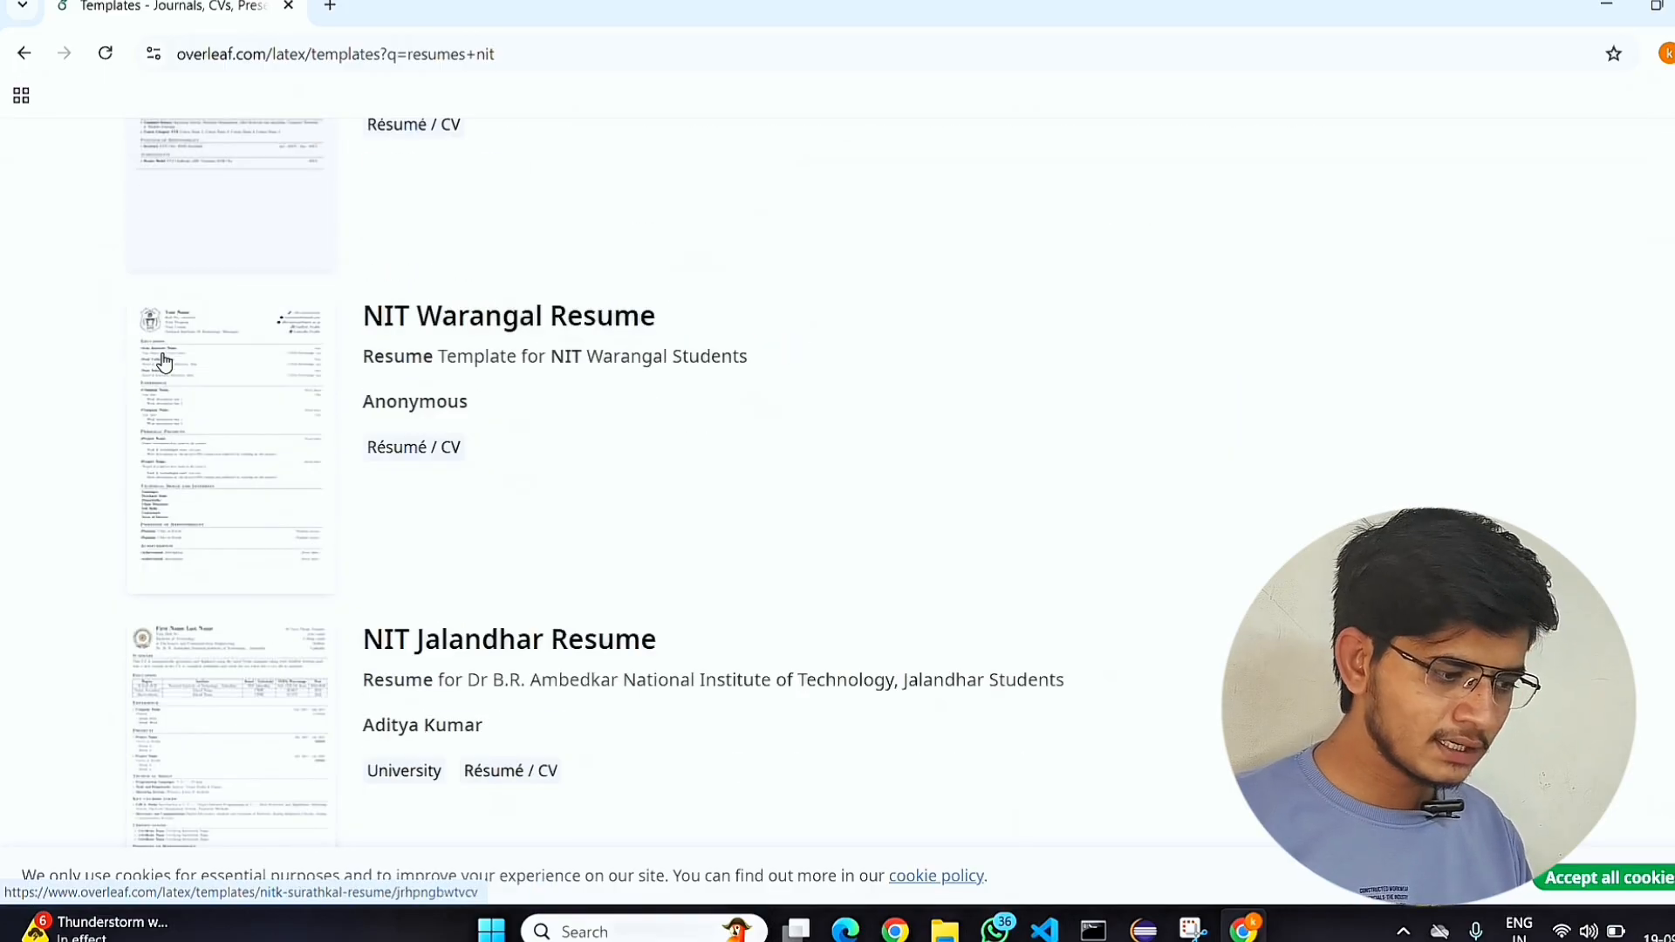
pyautogui.scroll(-18, 164, 360)
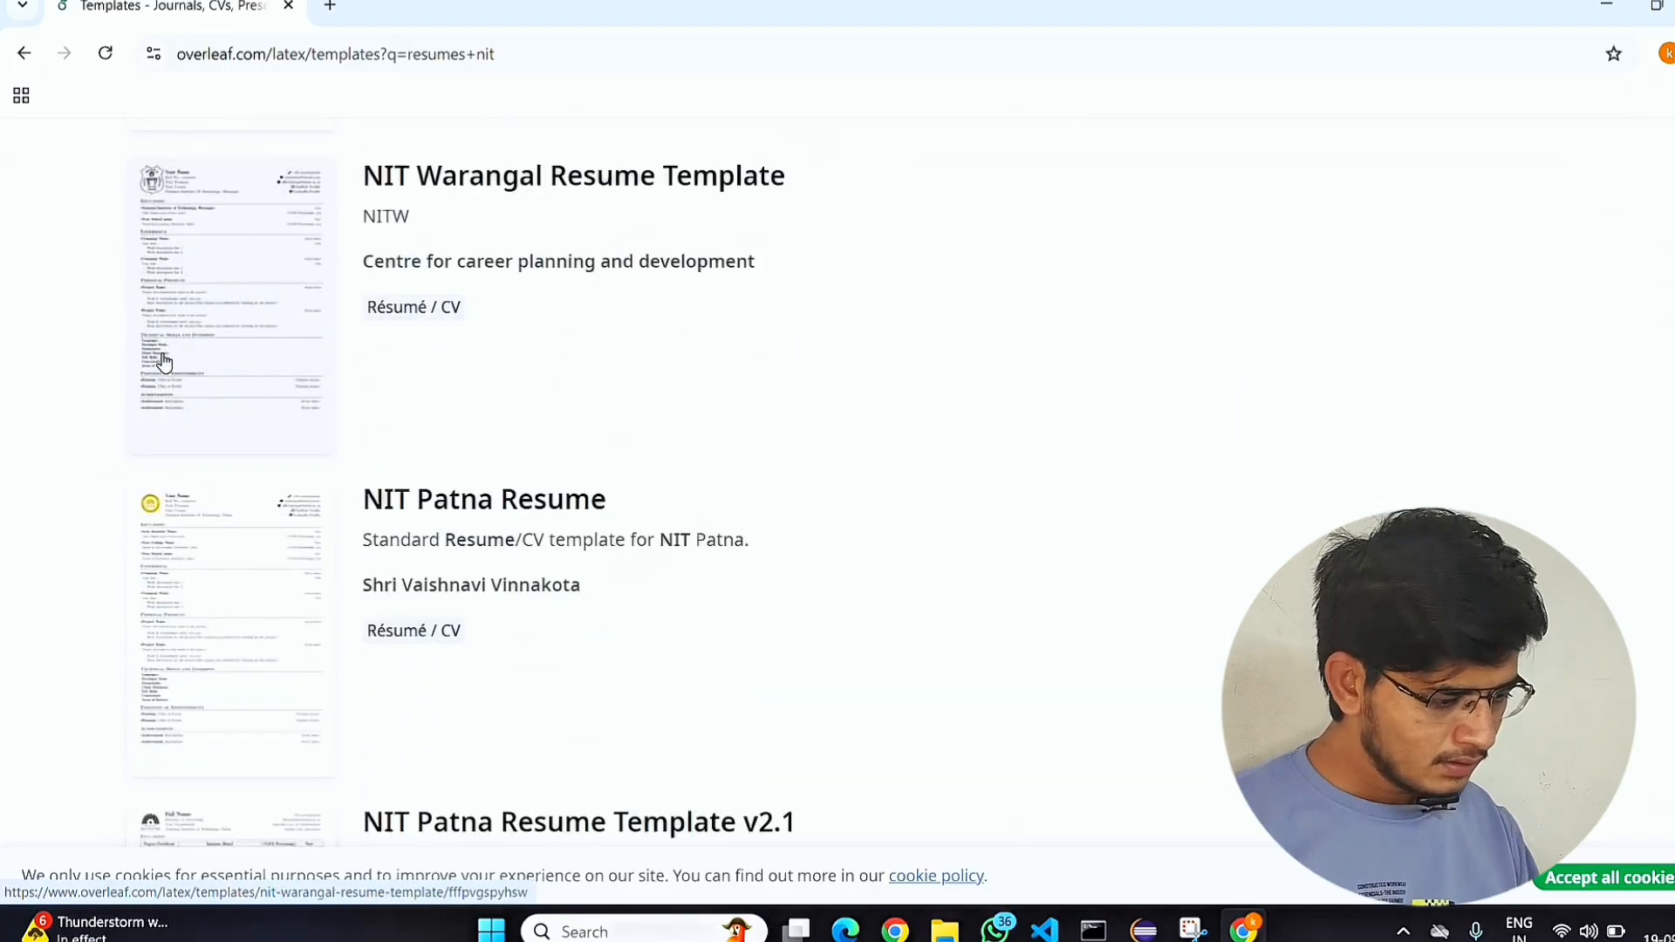
pyautogui.scroll(-10, 164, 360)
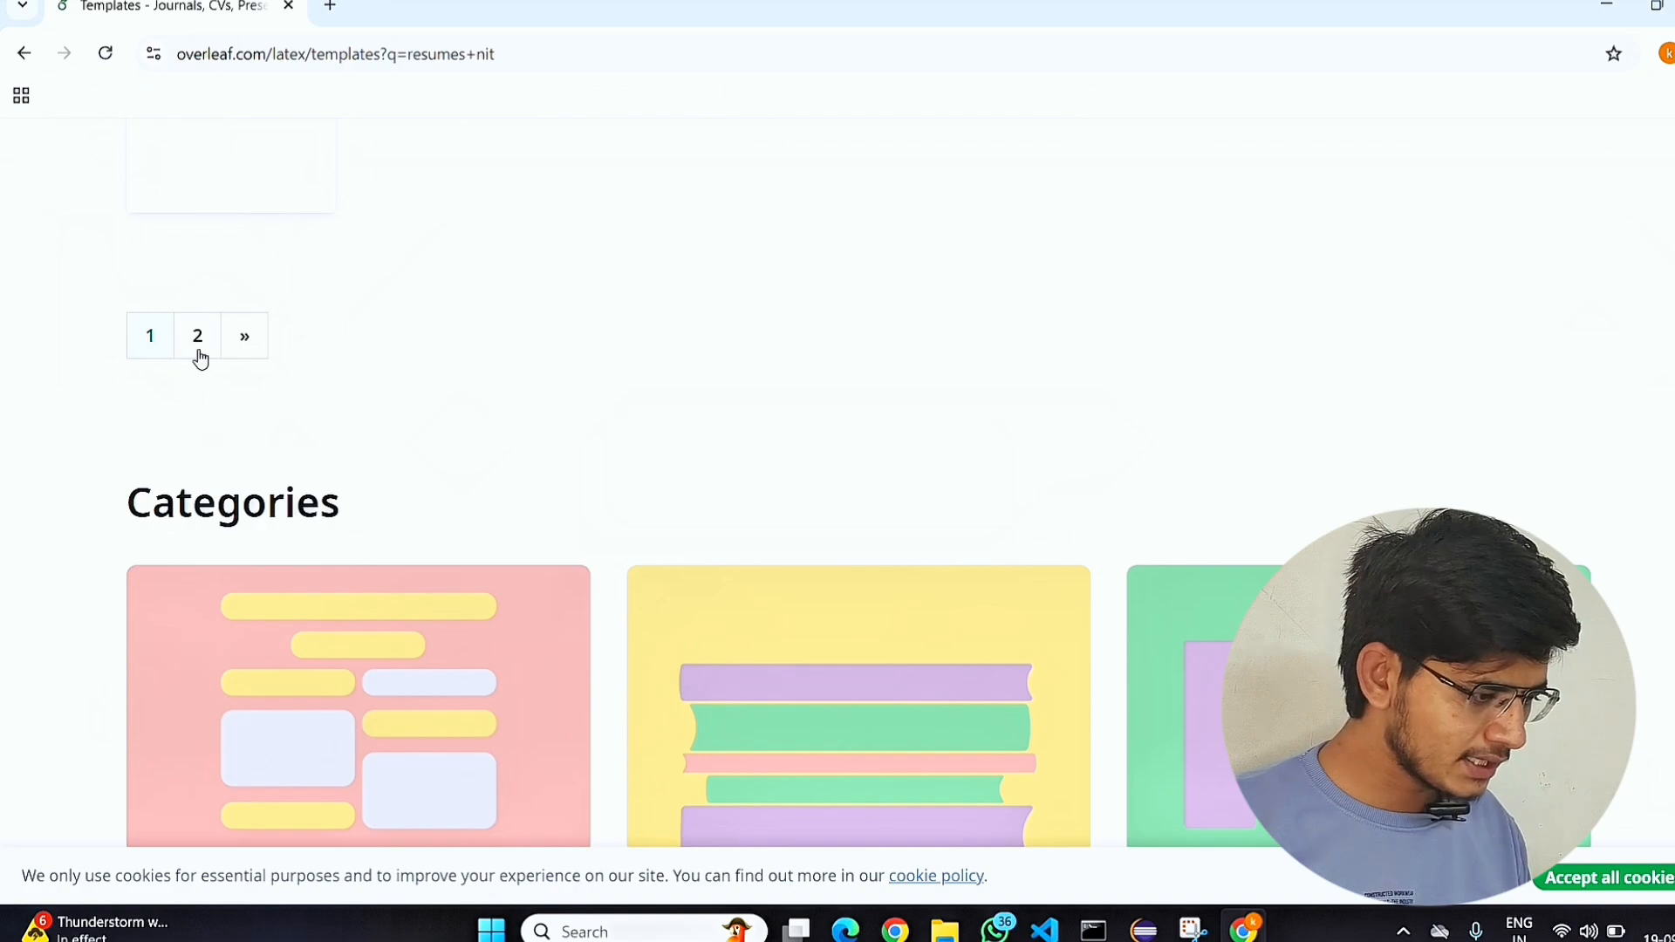
# Open the NIT Raipur MME OnCampus template from the second results page and create a project from it.
pyautogui.click(195, 342)
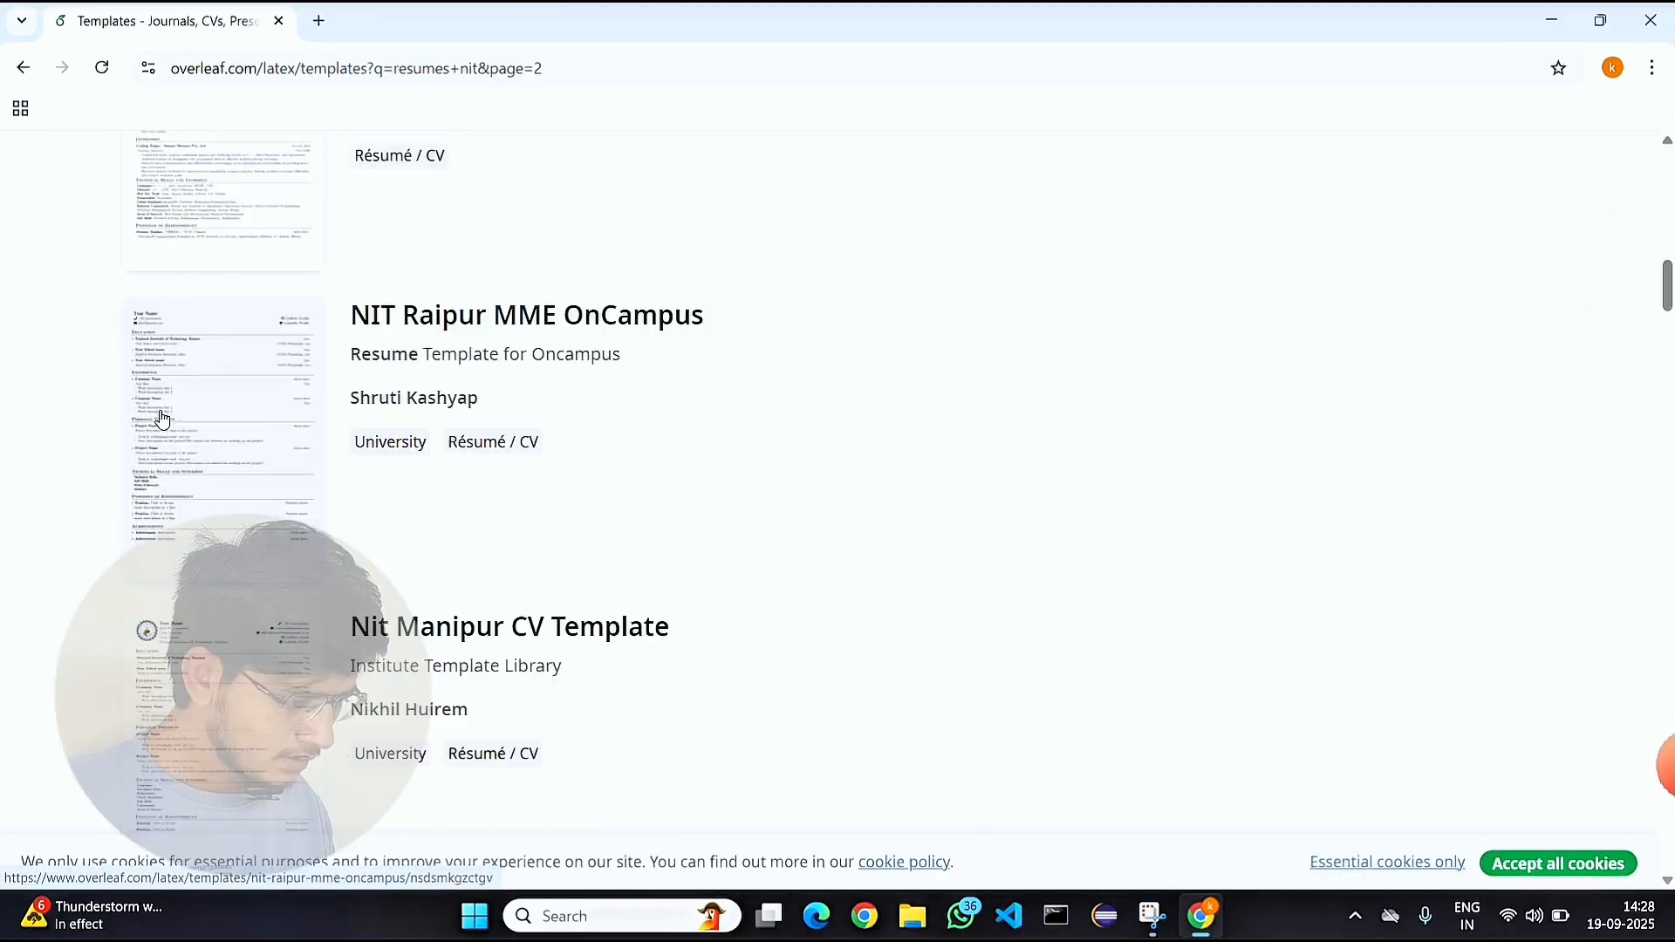
pyautogui.click(161, 419)
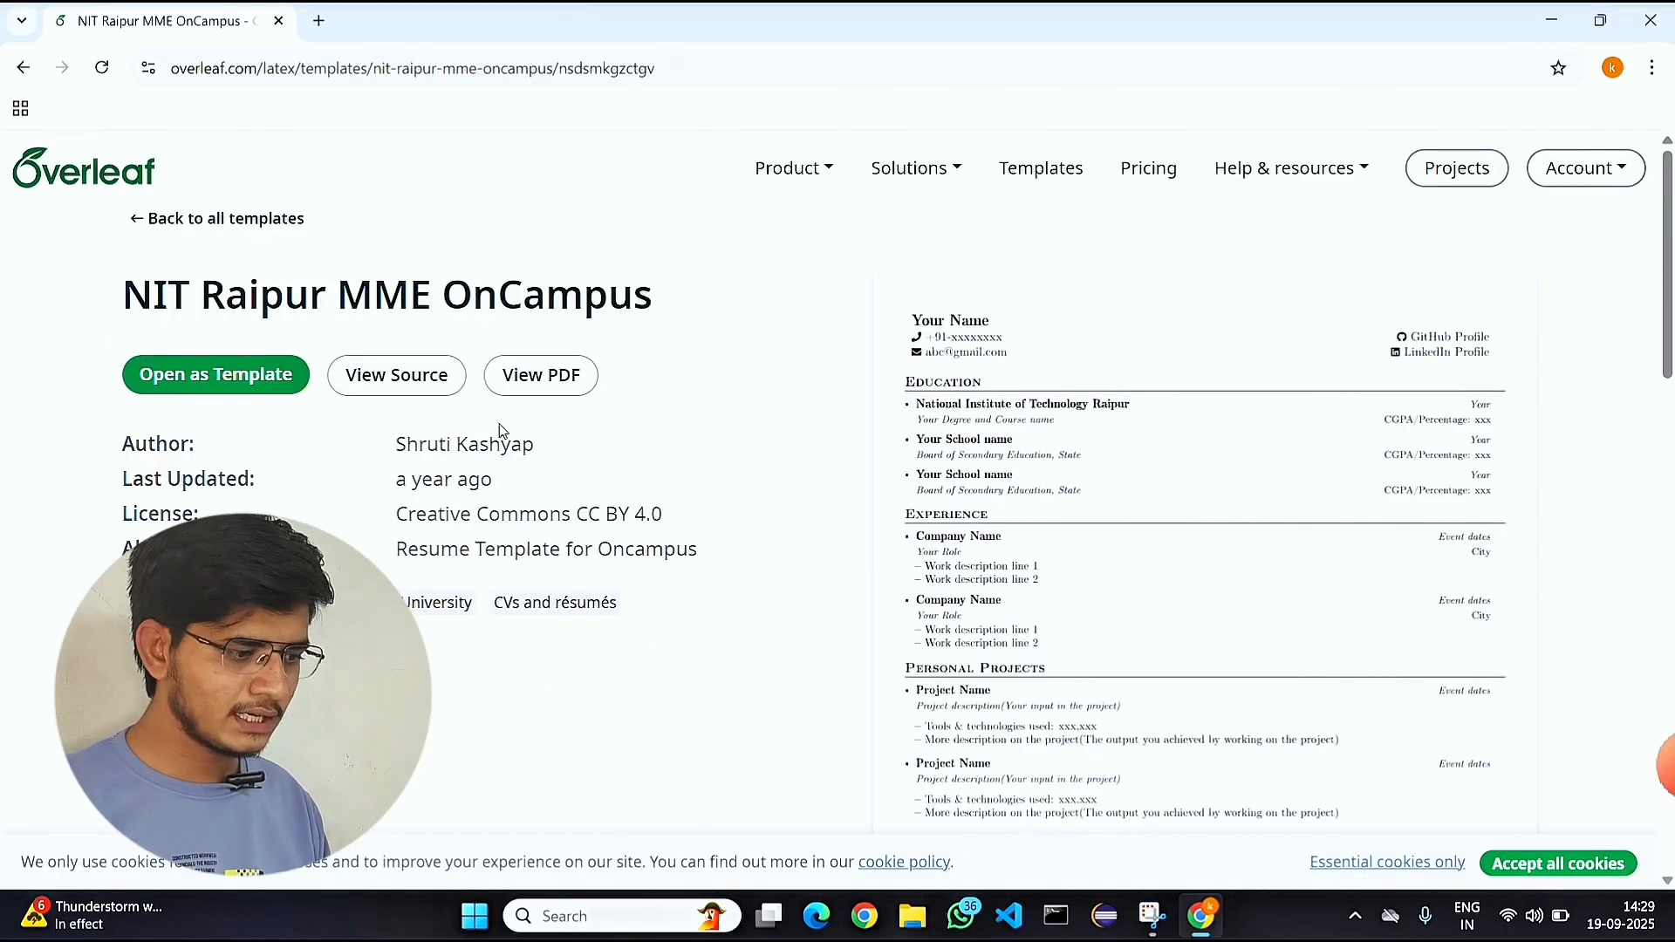
pyautogui.scroll(-5, 1120, 494)
pyautogui.scroll(5, 1200, 497)
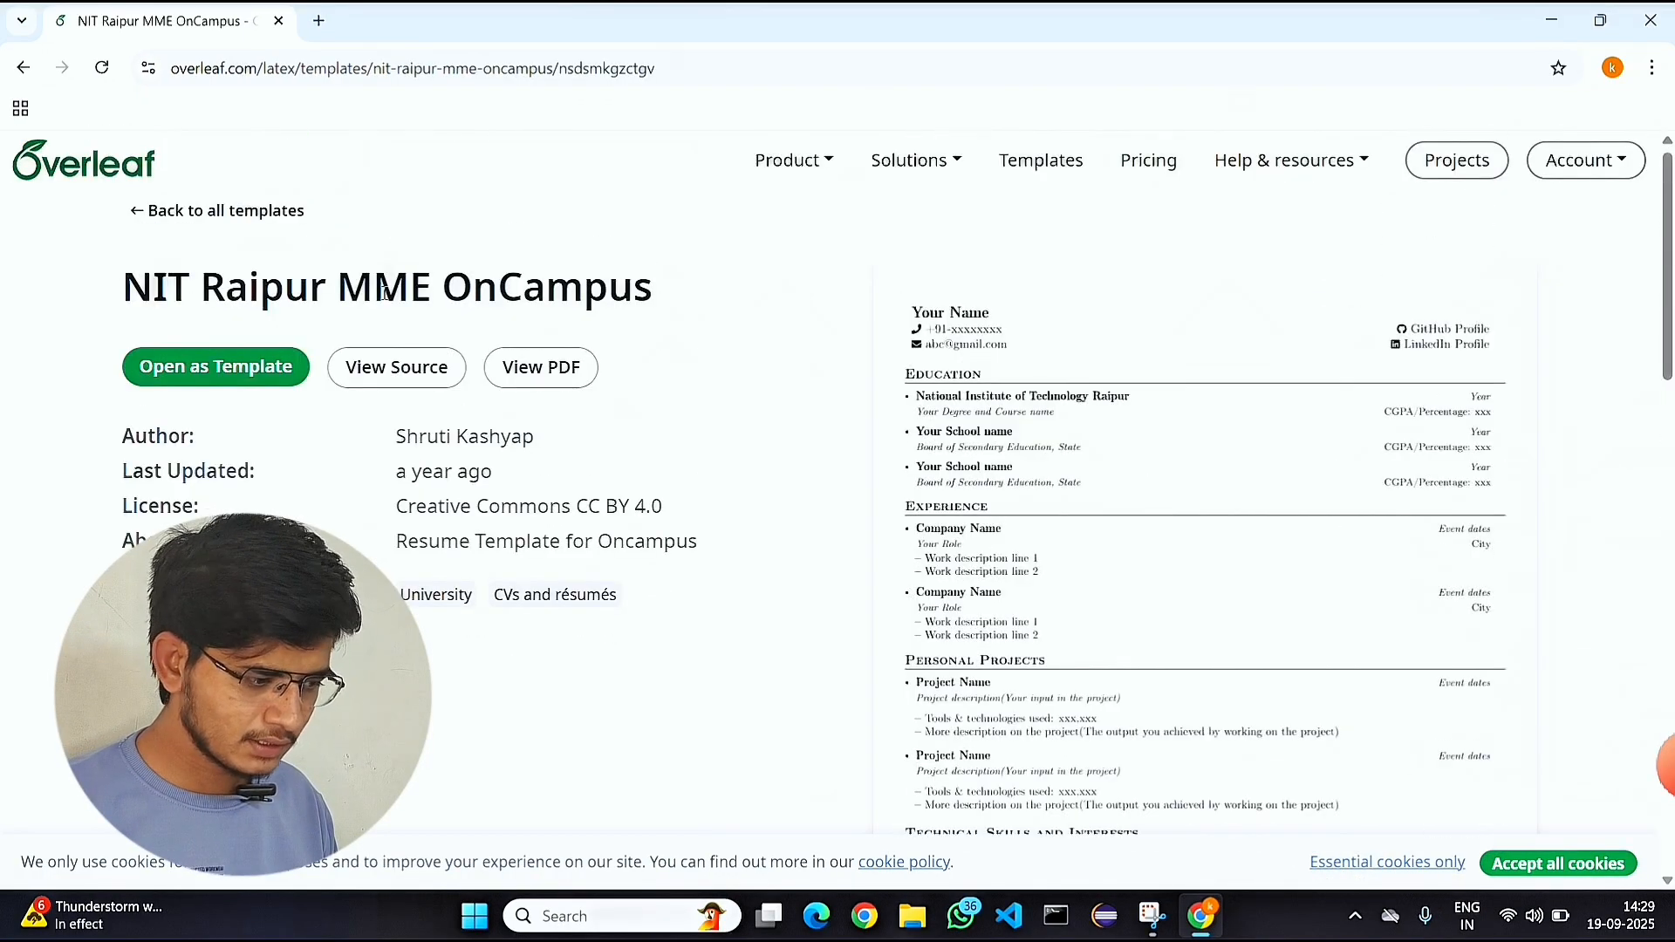
pyautogui.click(218, 363)
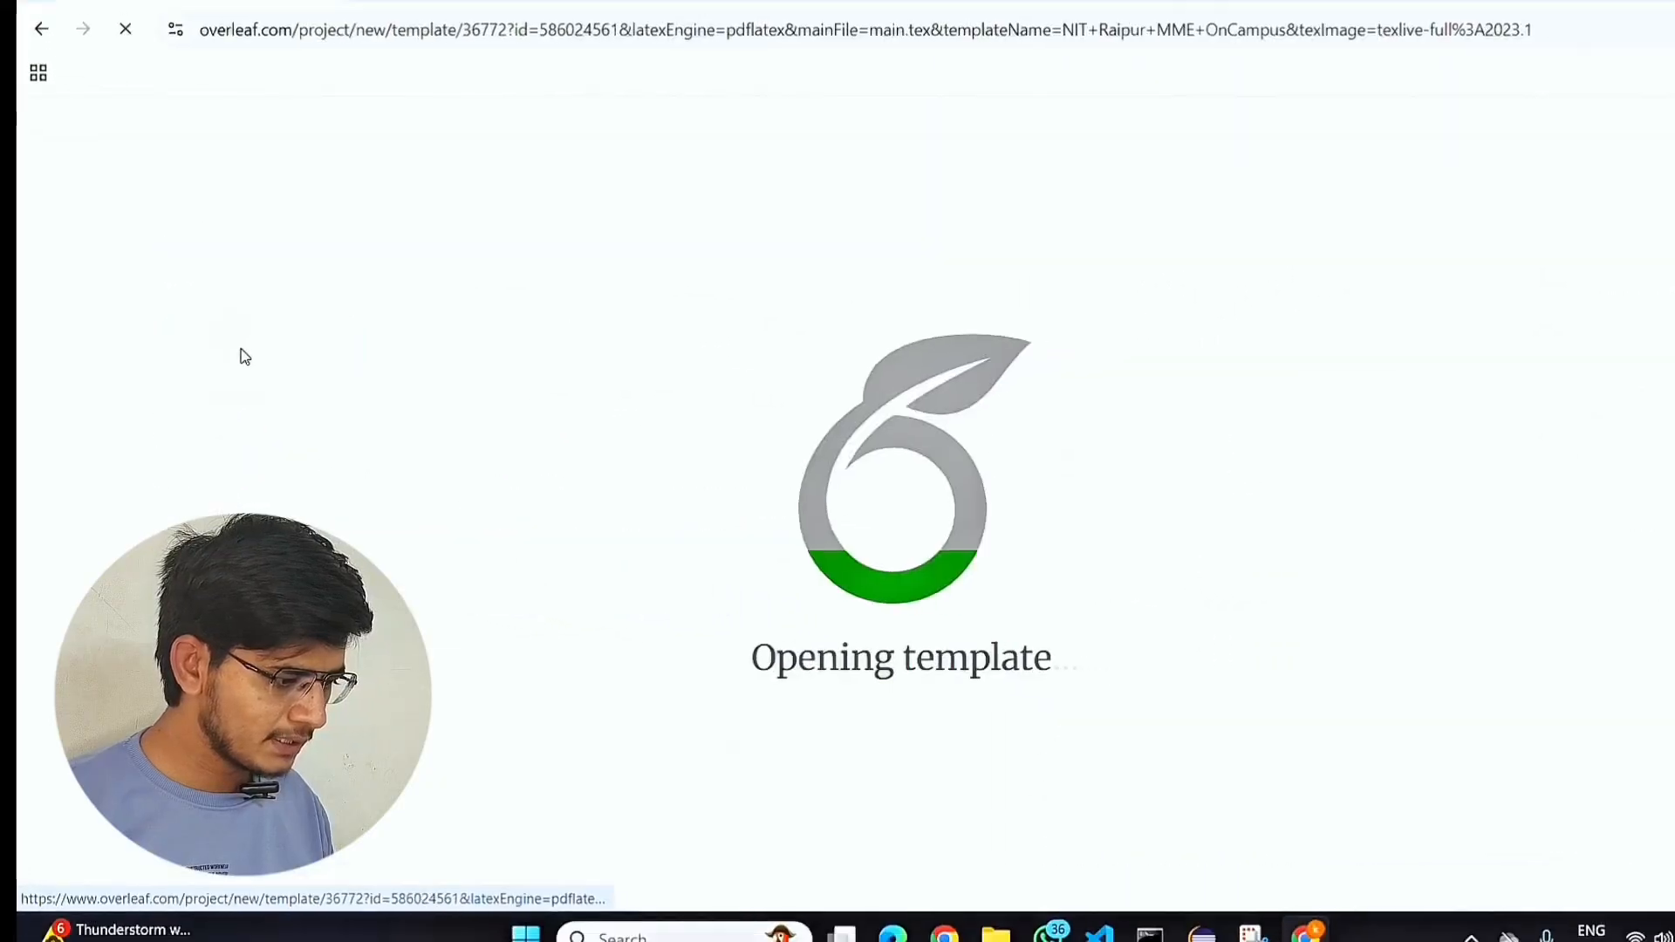
# Examine the resume's compiled PDF preview from the name header down to the Achievements section.
pyautogui.scroll(-3, 1293, 511)
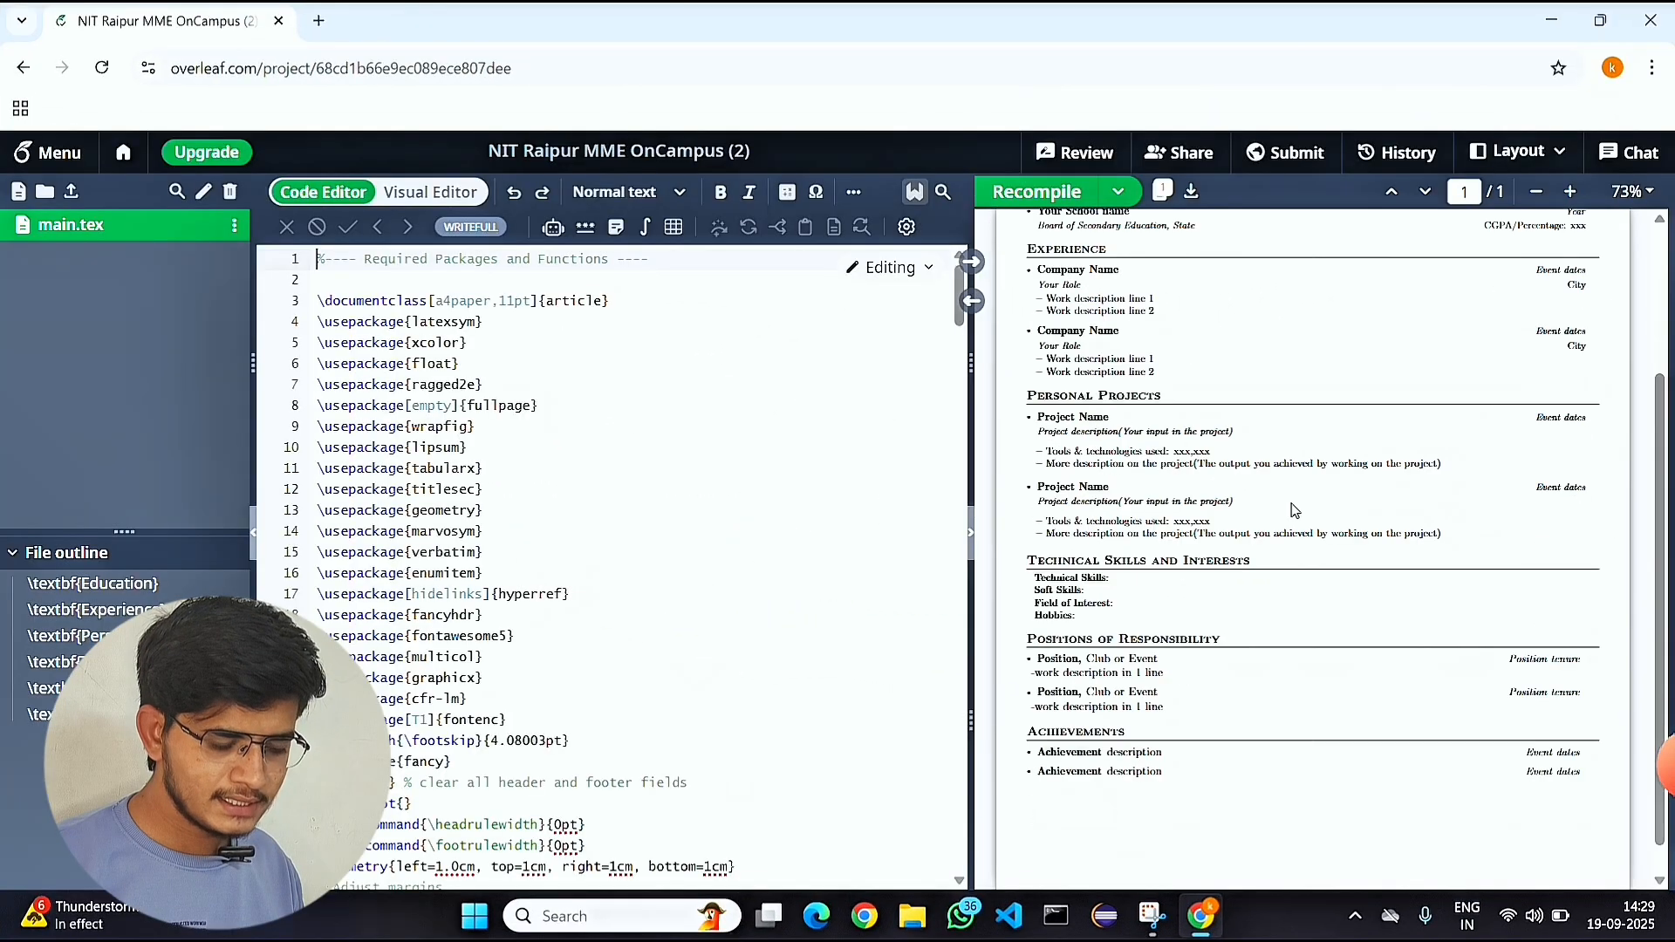
pyautogui.scroll(3, 1294, 510)
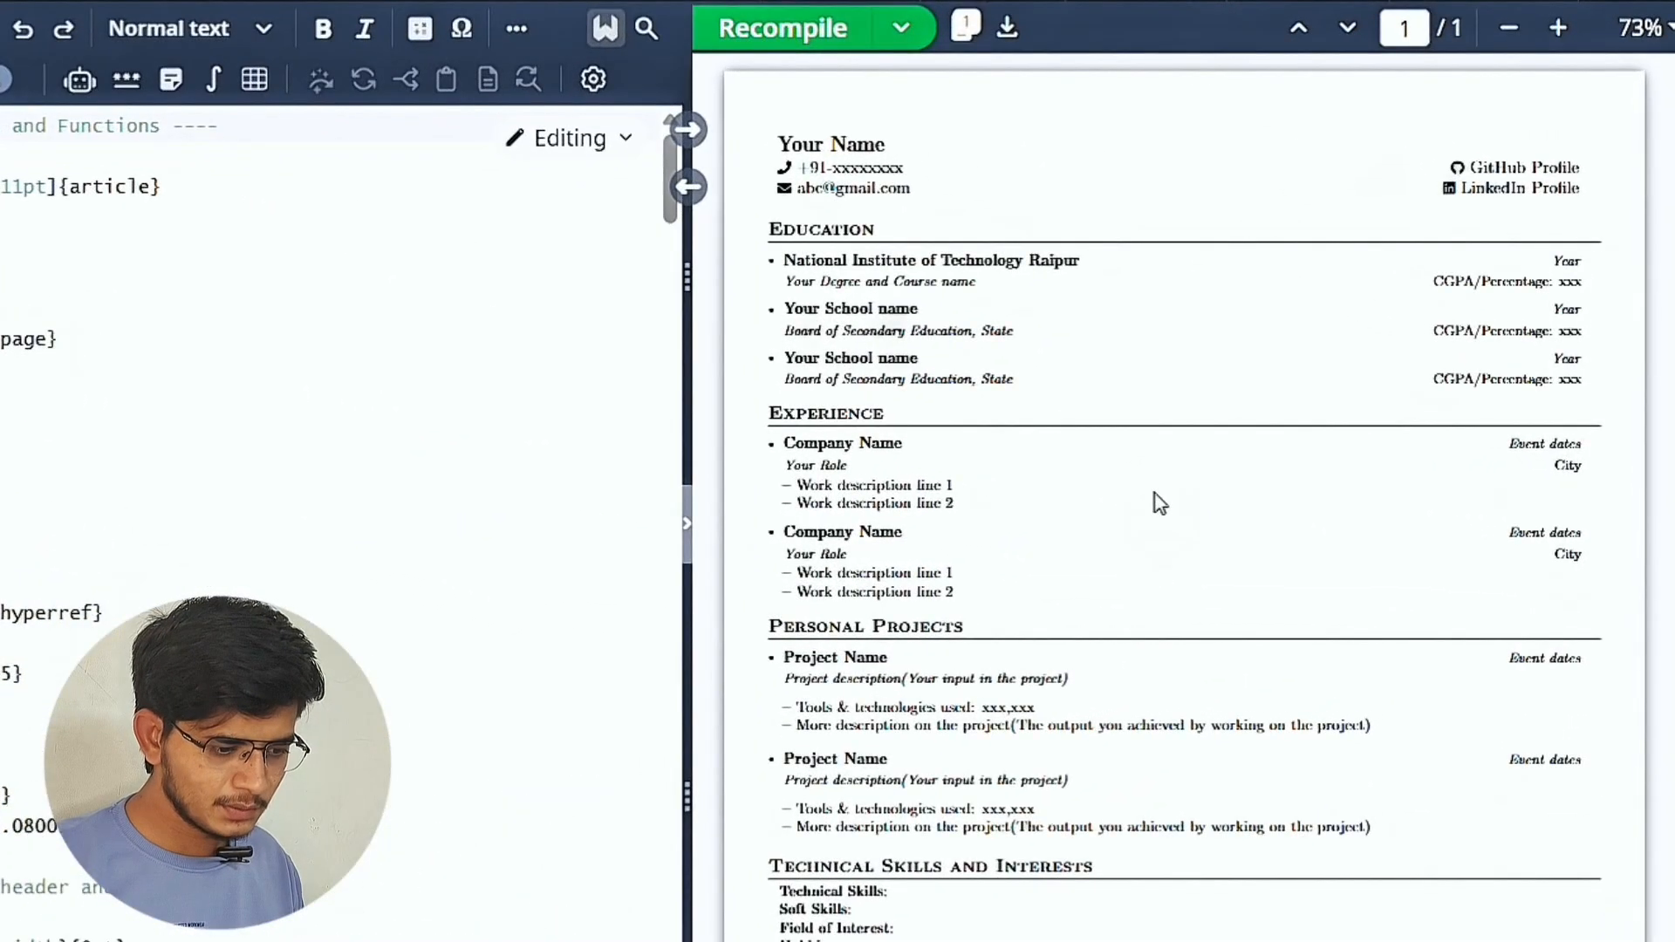
pyautogui.scroll(3, 1159, 503)
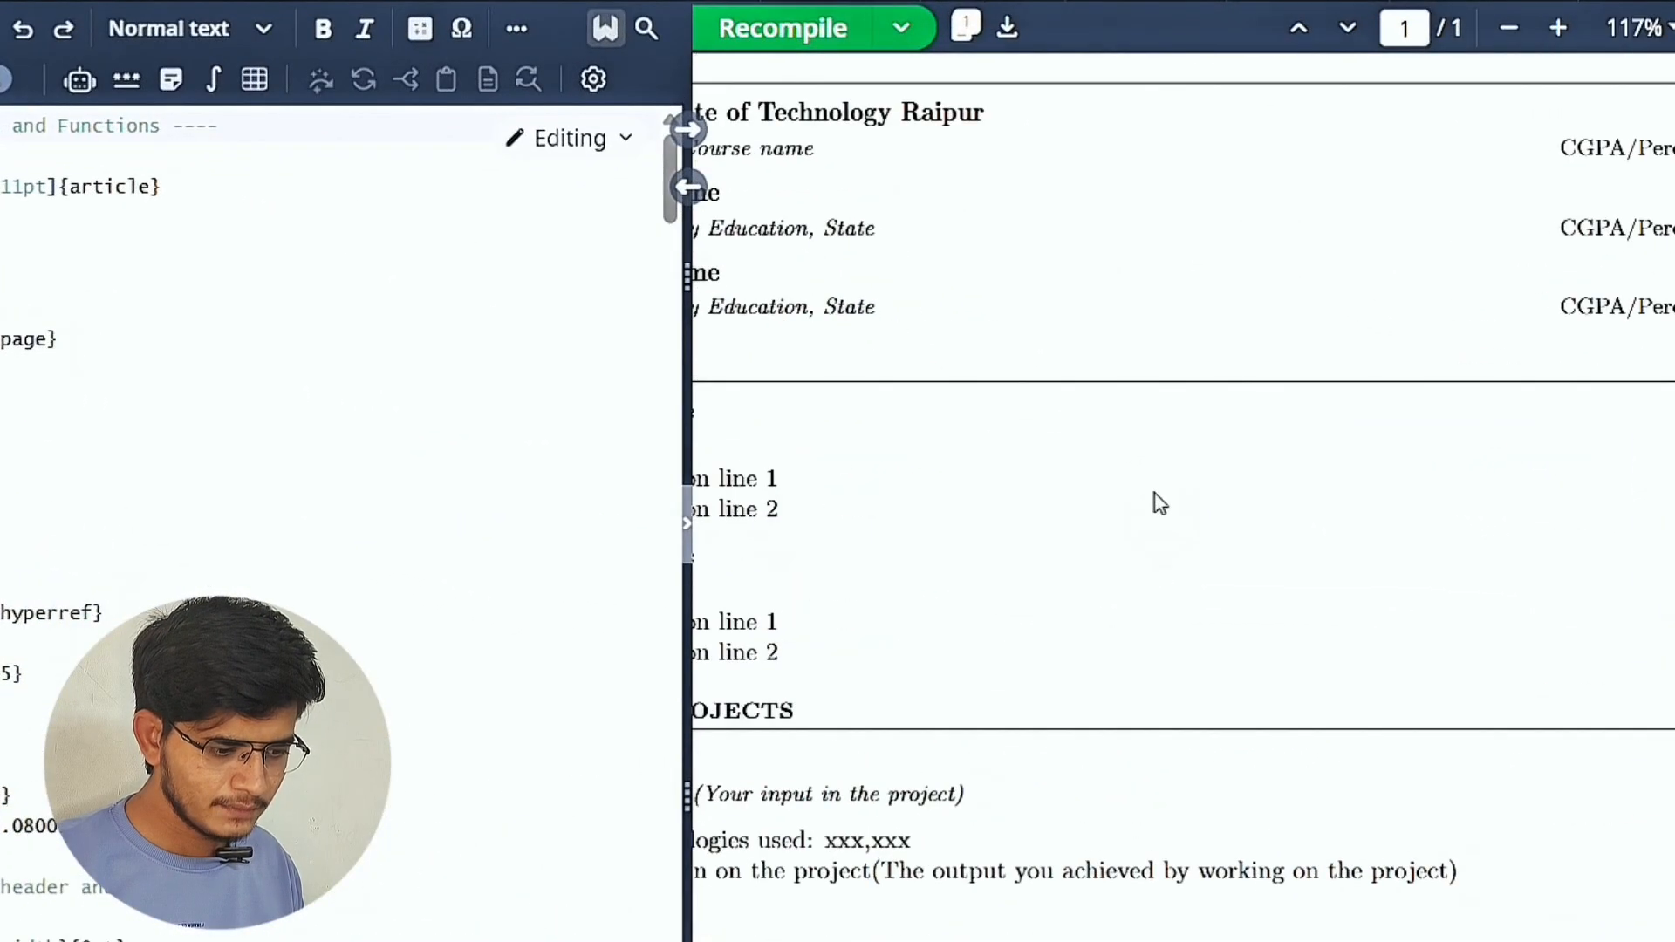
pyautogui.scroll(3, 1157, 501)
pyautogui.scroll(-5, 1157, 491)
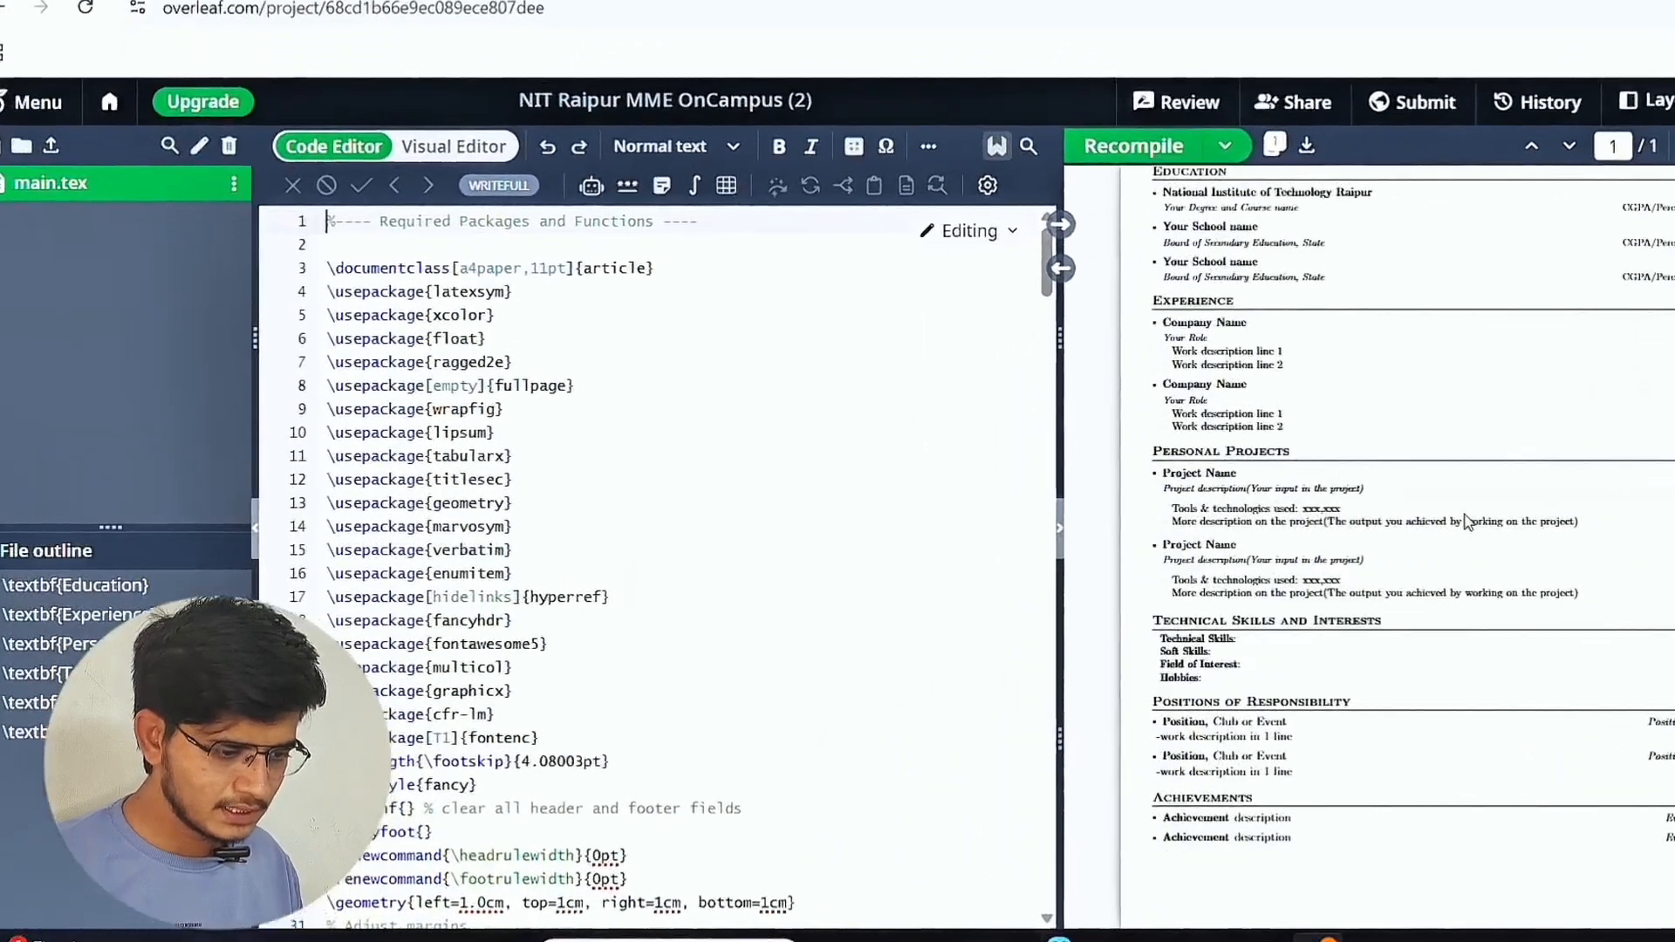
pyautogui.scroll(-15, 481, 474)
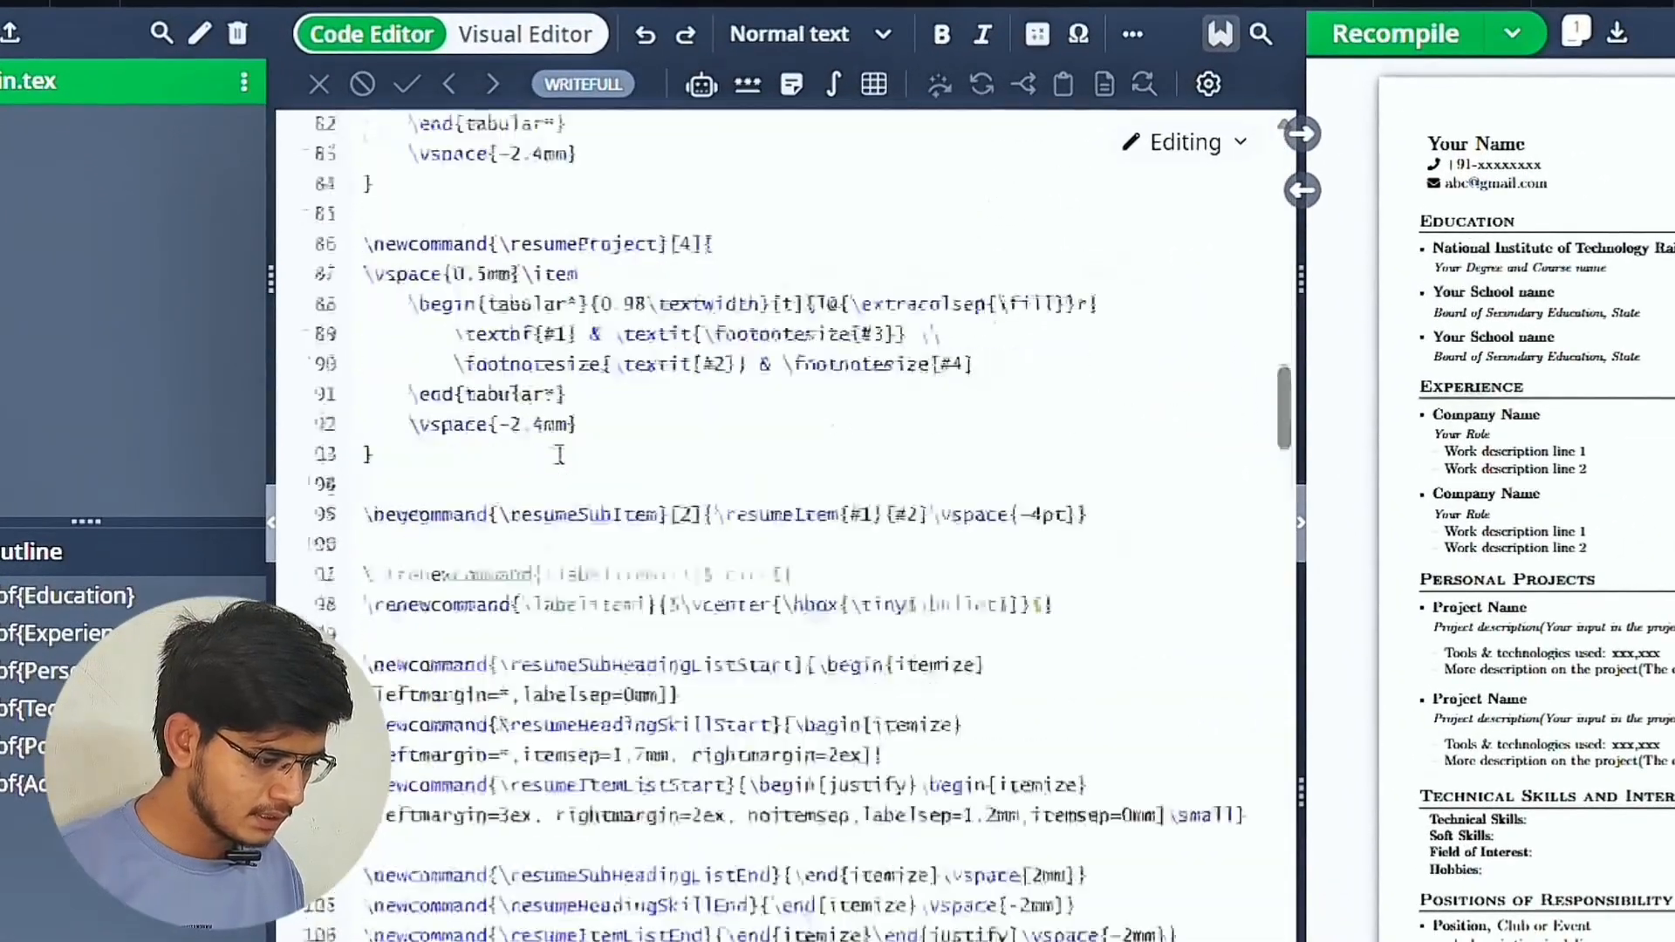
pyautogui.scroll(15, 559, 455)
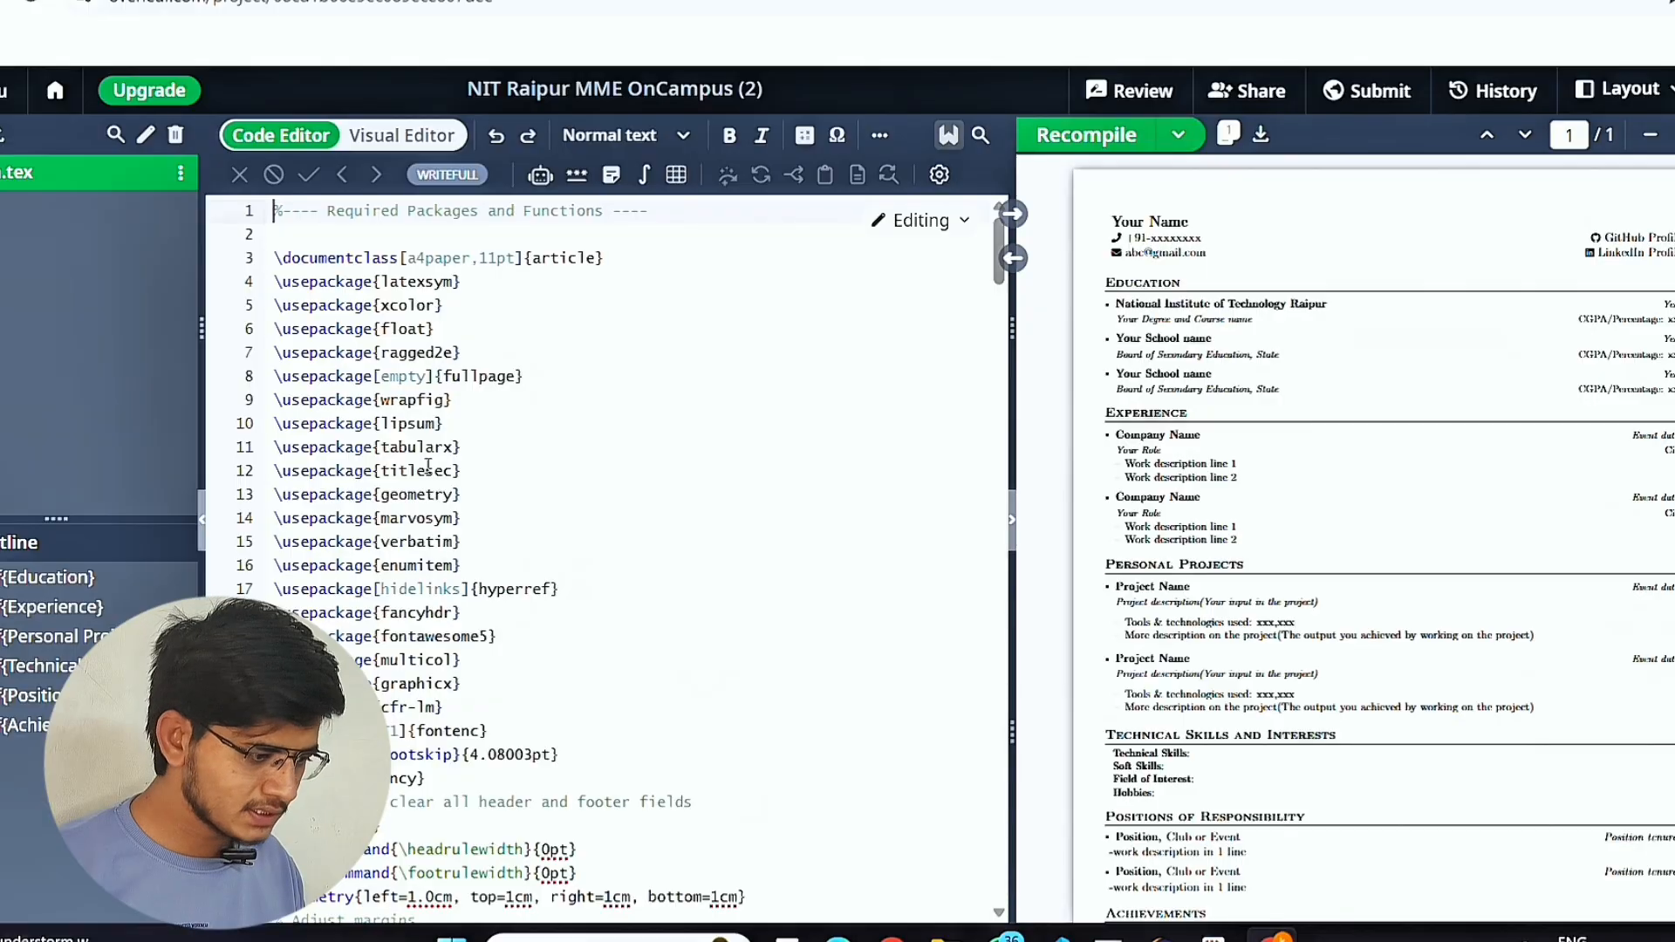
# Jump from the Experience heading in the PDF to its LaTeX source and review the code through the Achievements section.
pyautogui.scroll(-6, 428, 467)
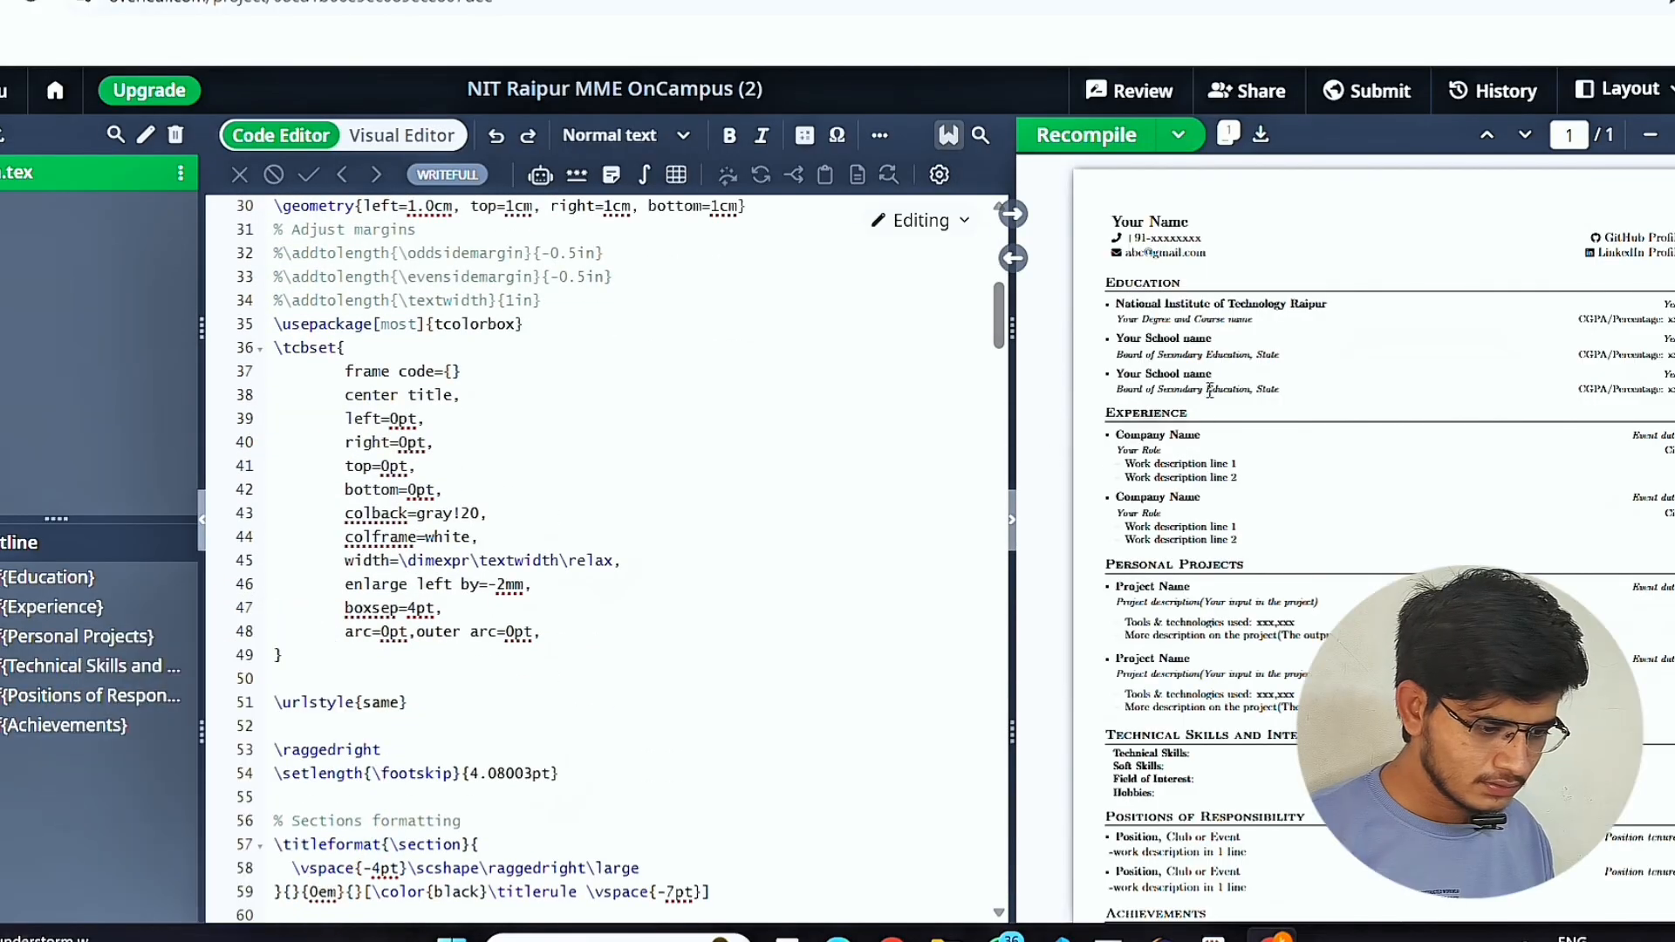
pyautogui.doubleClick(1175, 410)
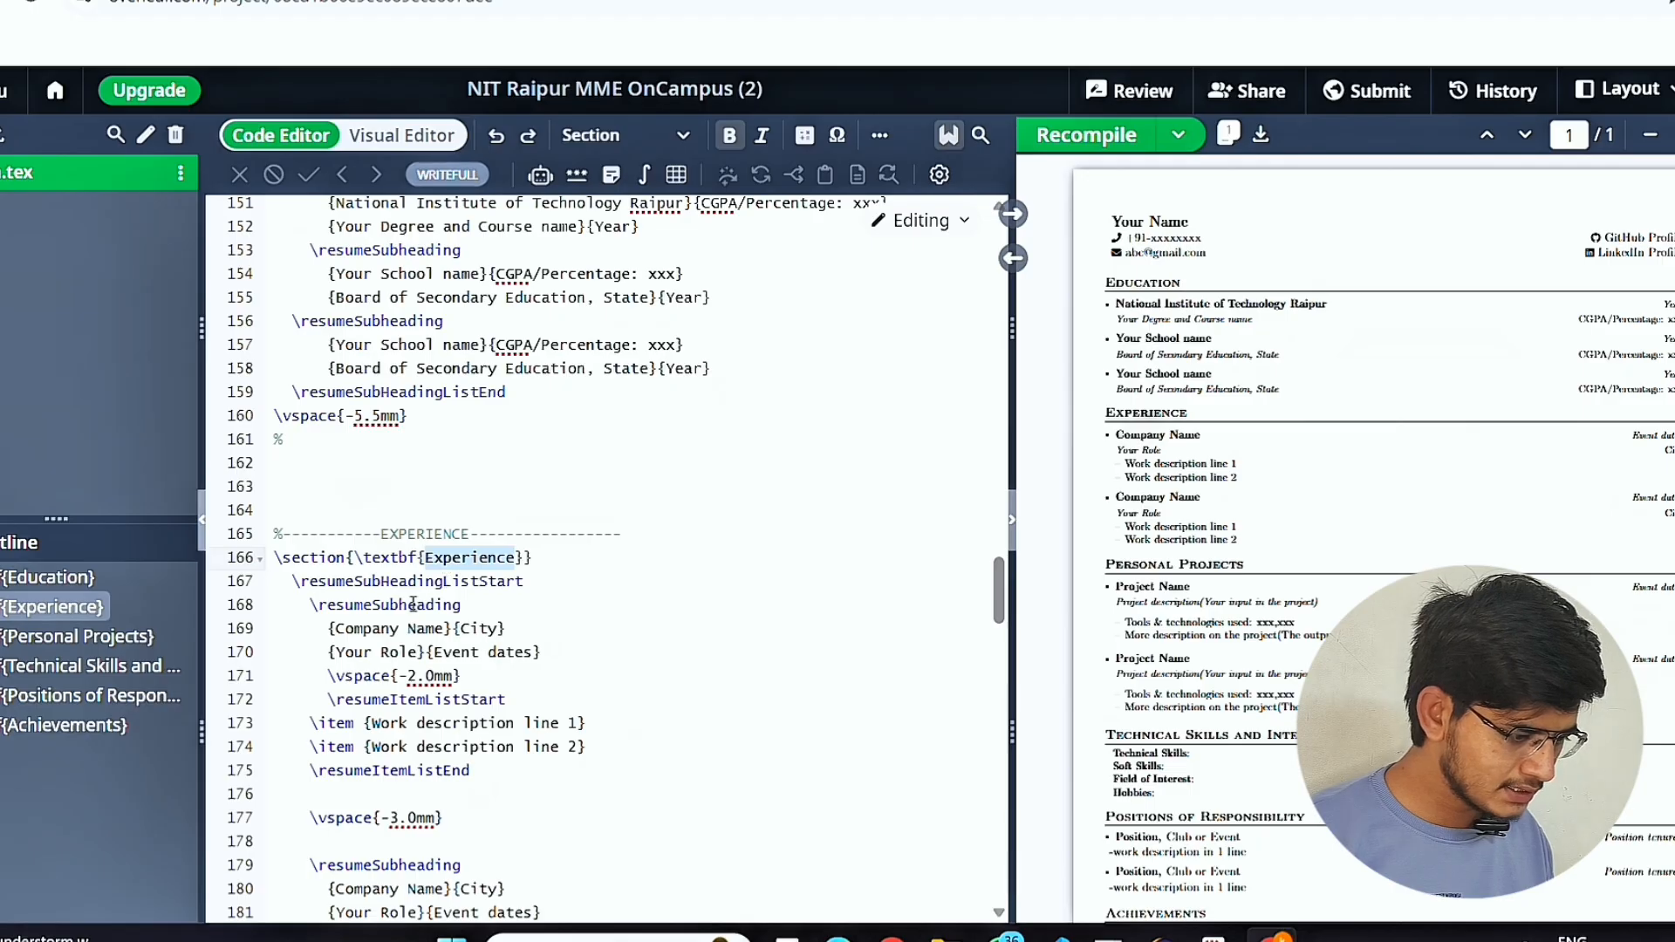
pyautogui.scroll(-1, 419, 610)
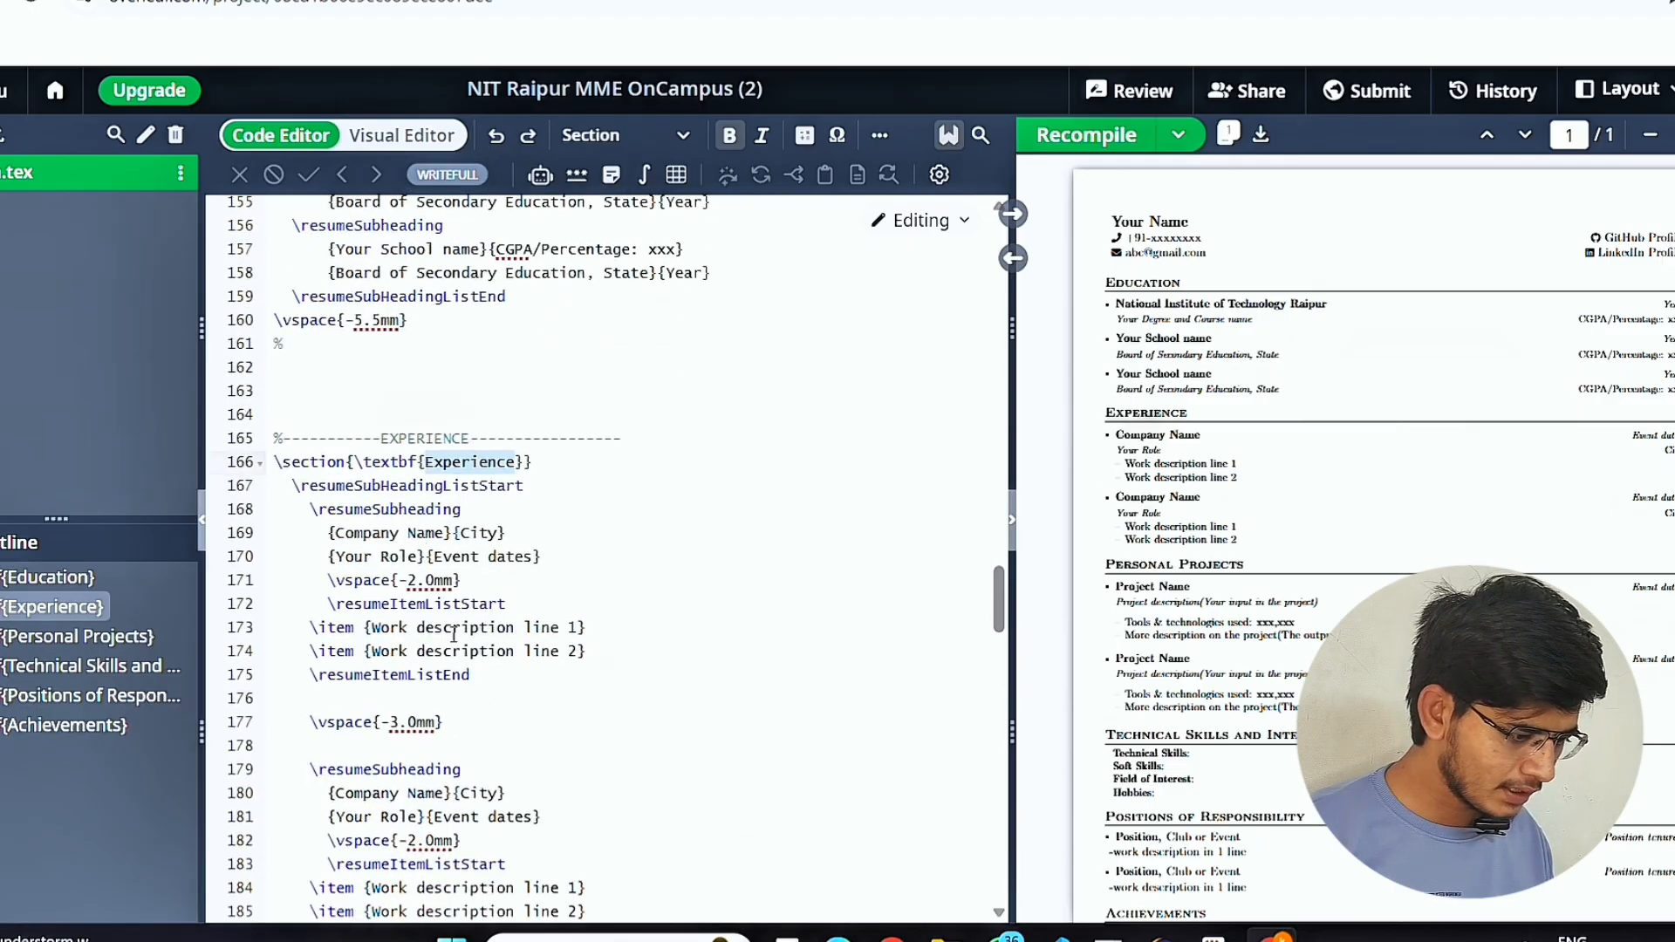
pyautogui.scroll(-15, 453, 634)
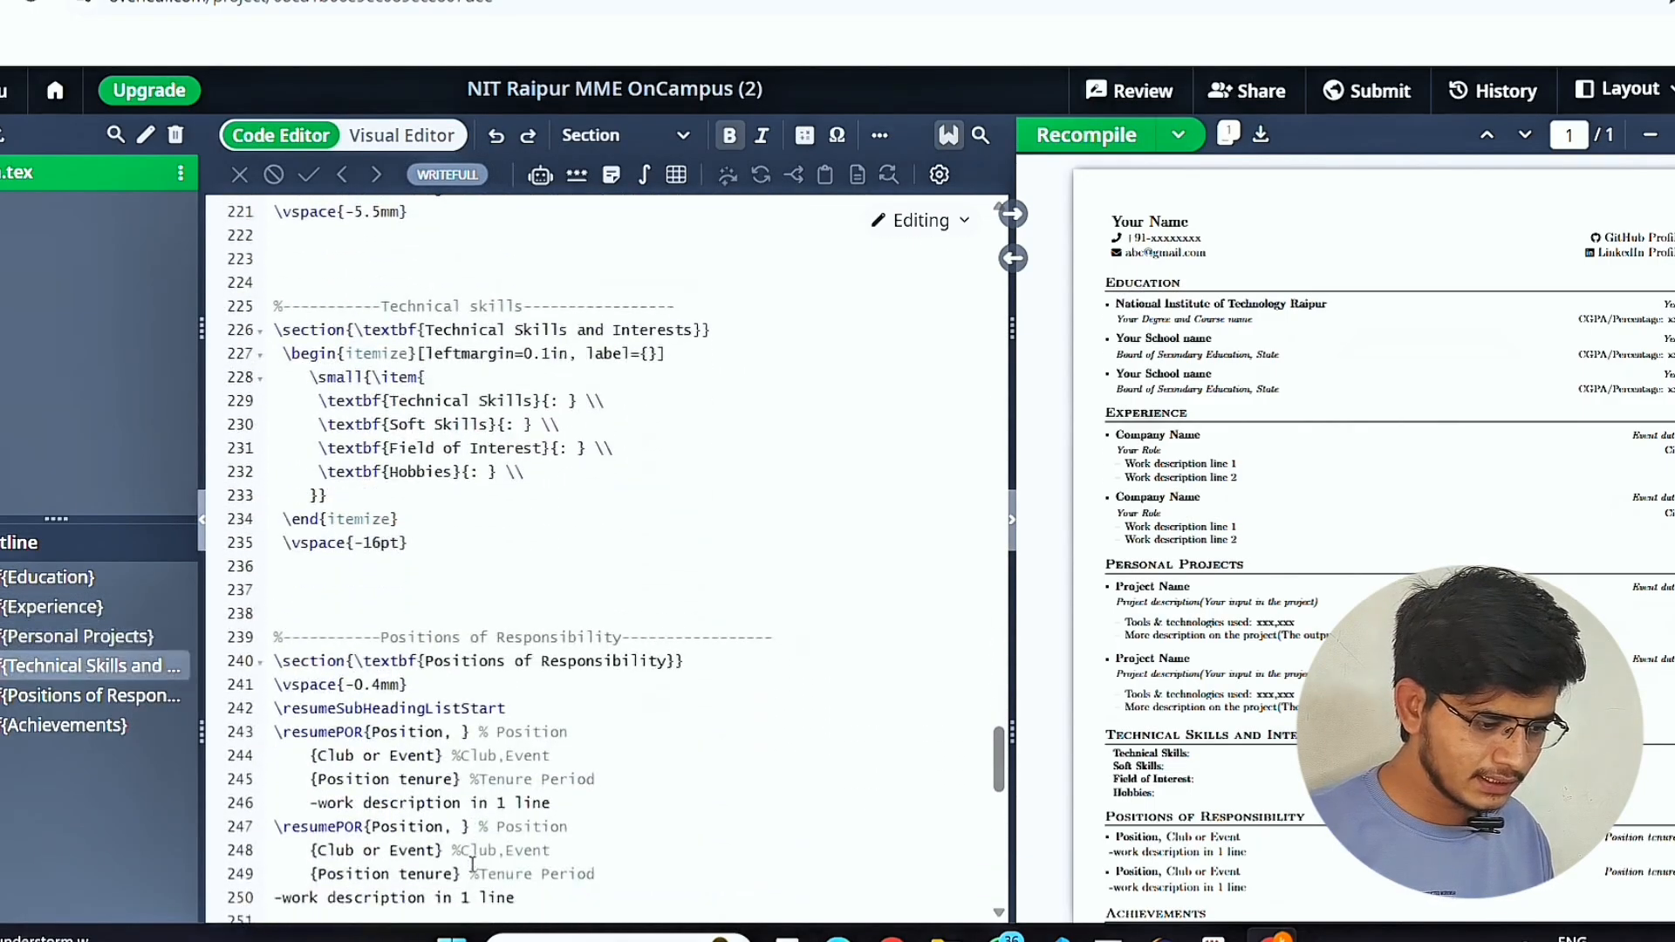
pyautogui.scroll(-5, 472, 863)
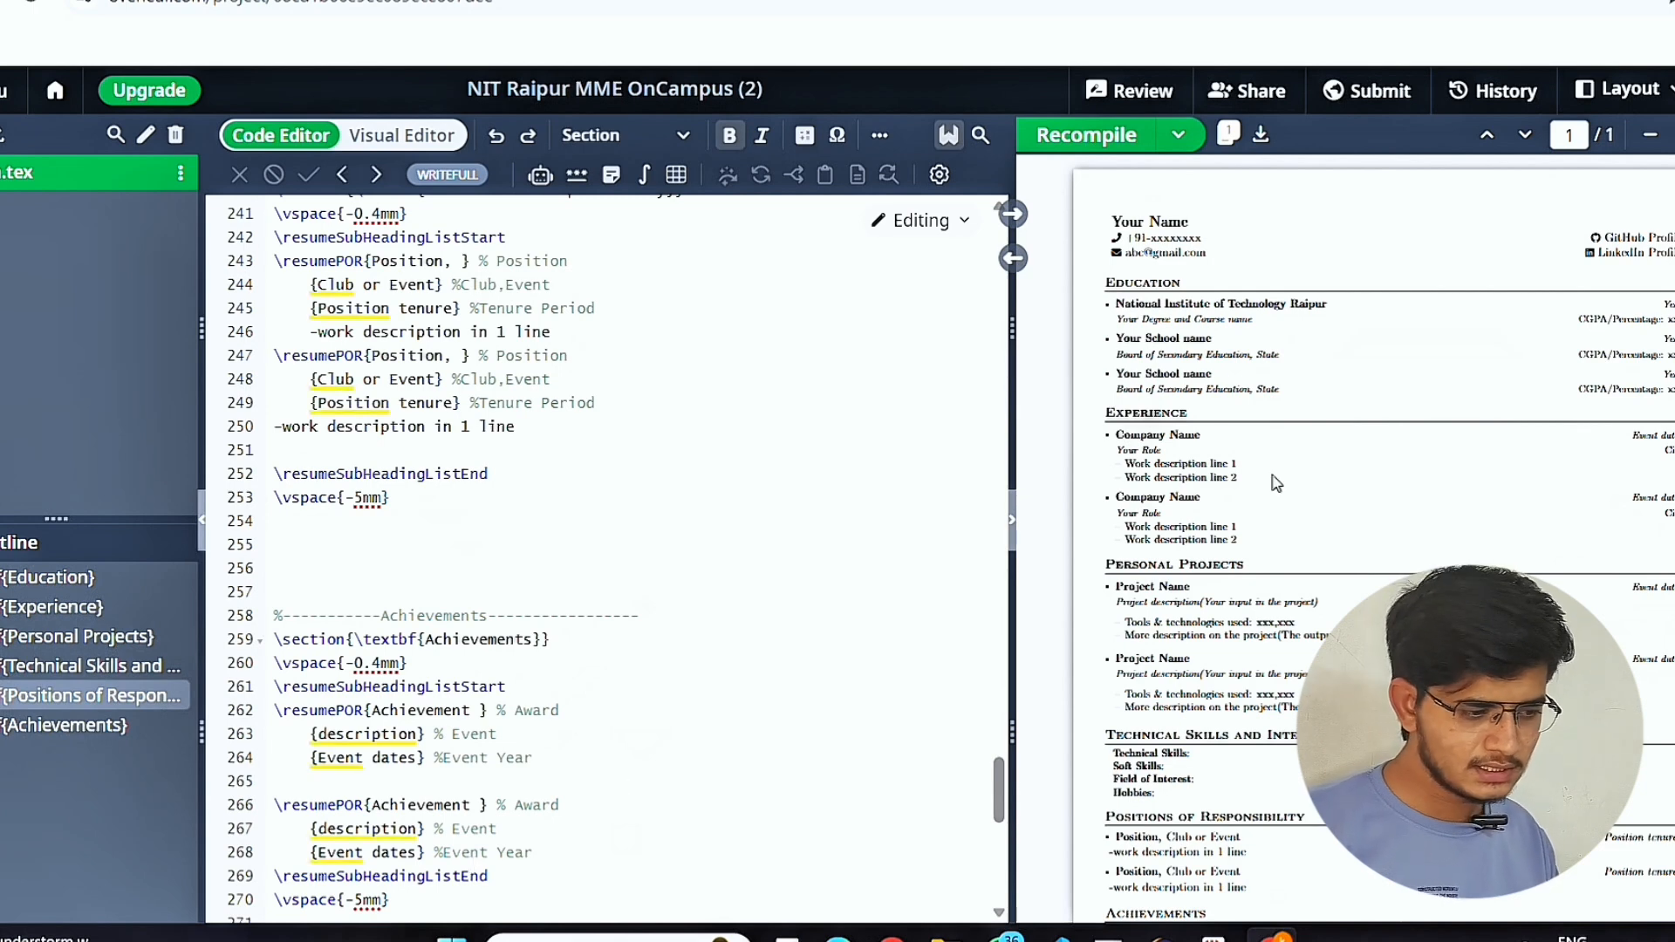
# Open ChatGPT in a new browser tab.
pyautogui.hotkey('ctrl', 't')
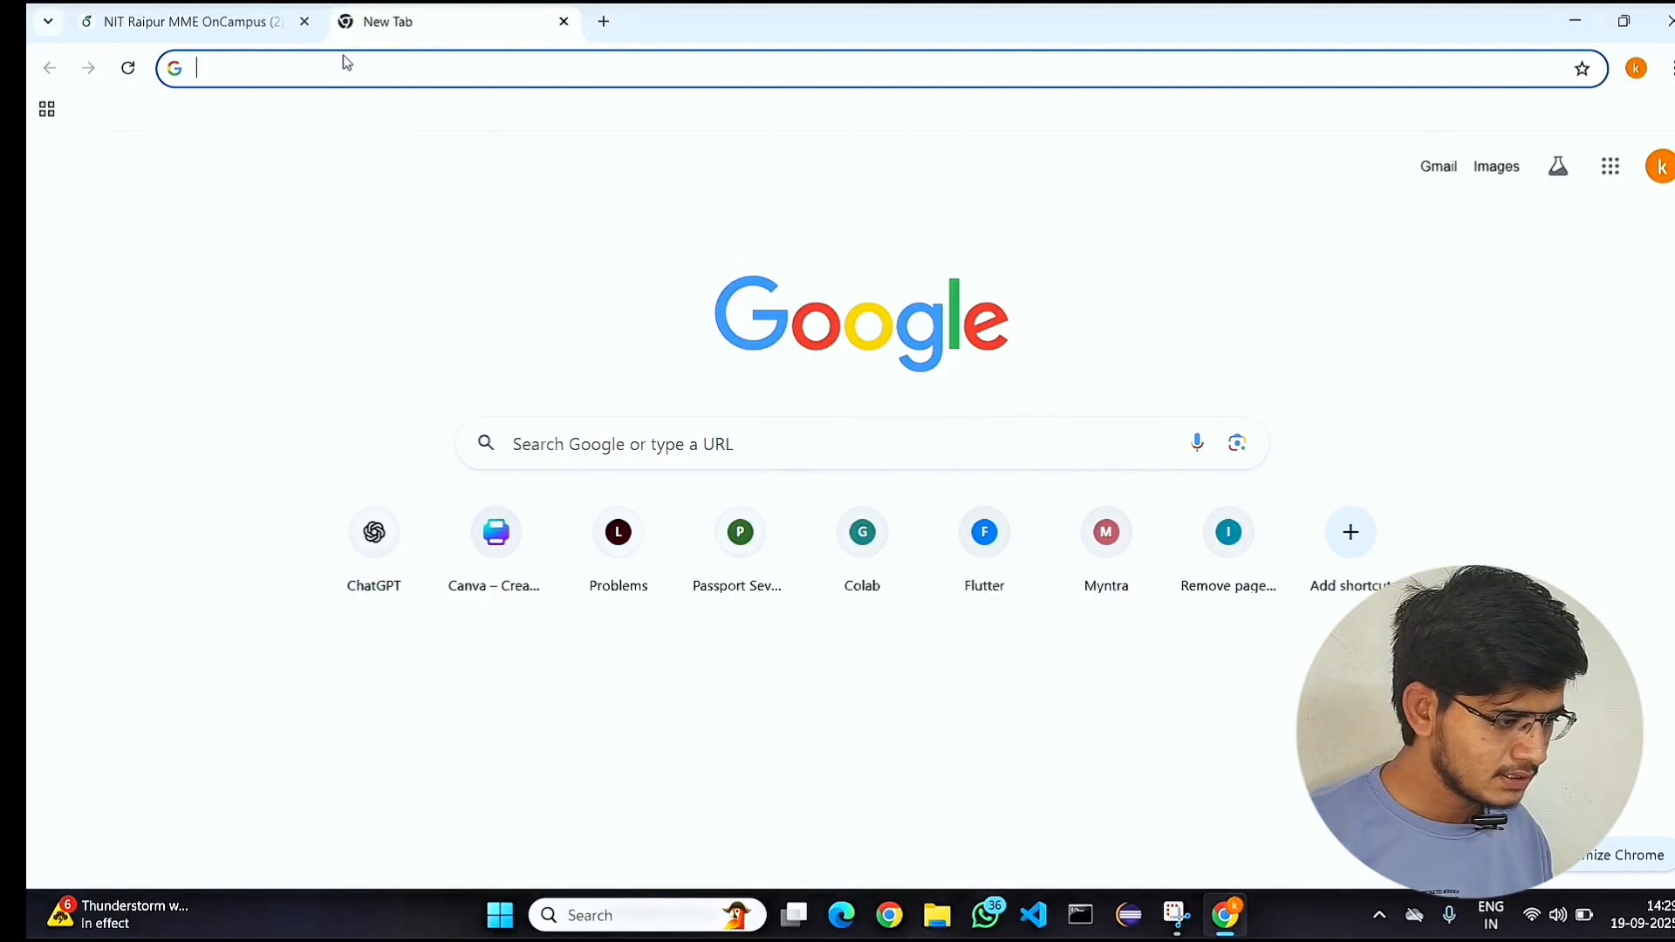
pyautogui.write('chatg')
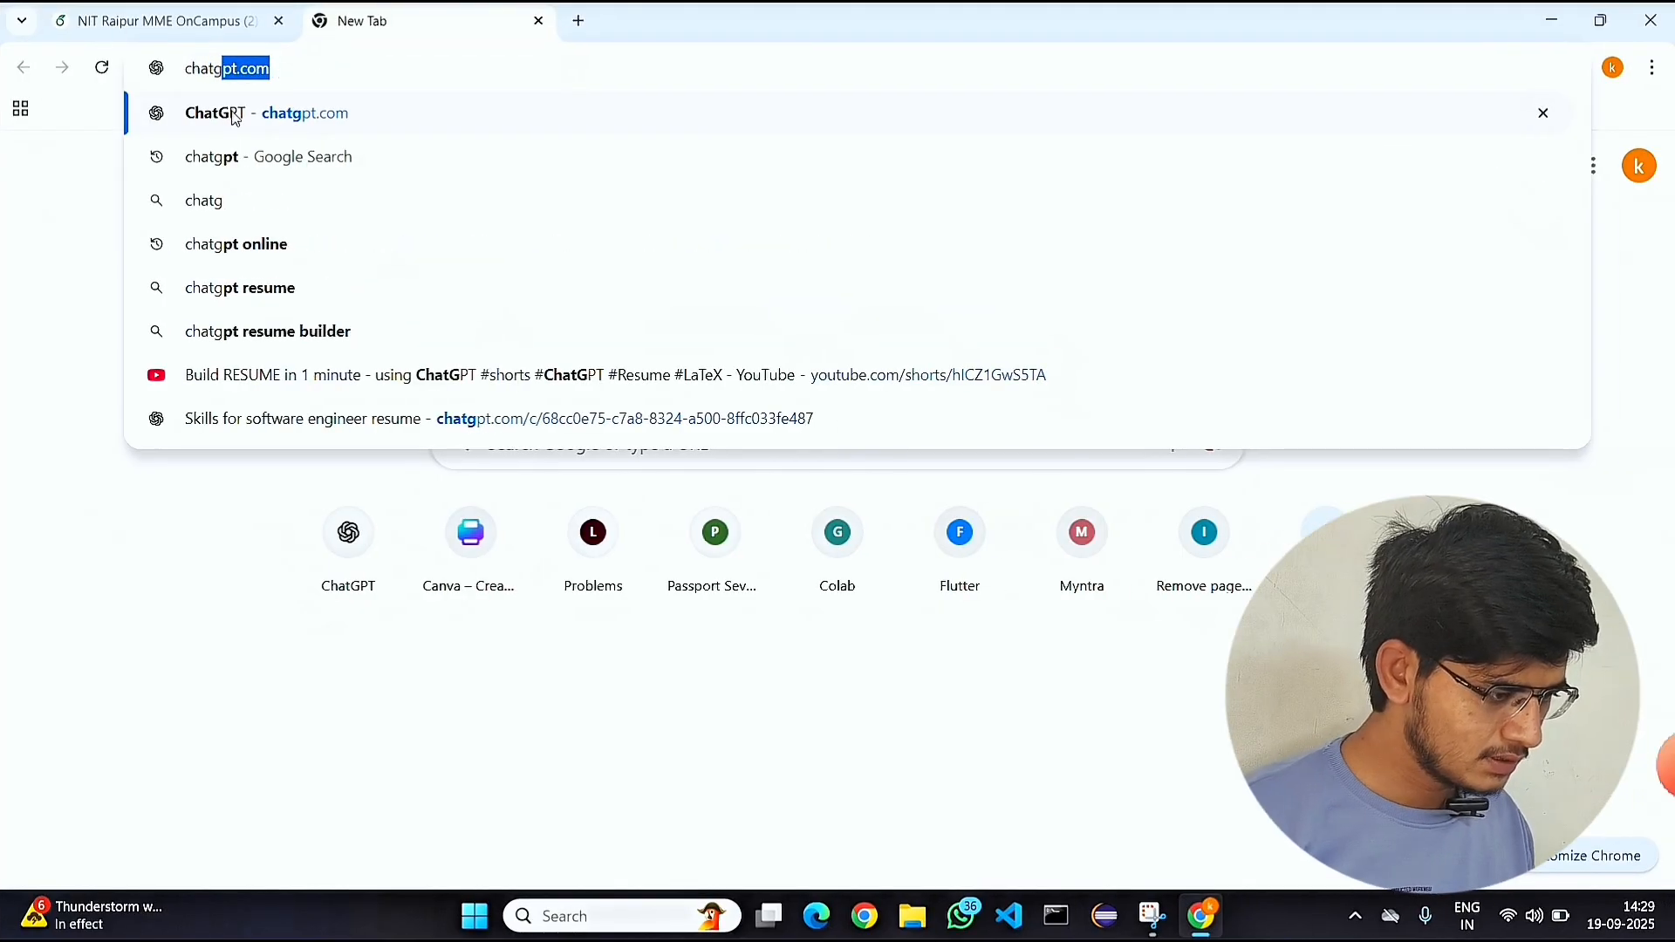
pyautogui.click(235, 119)
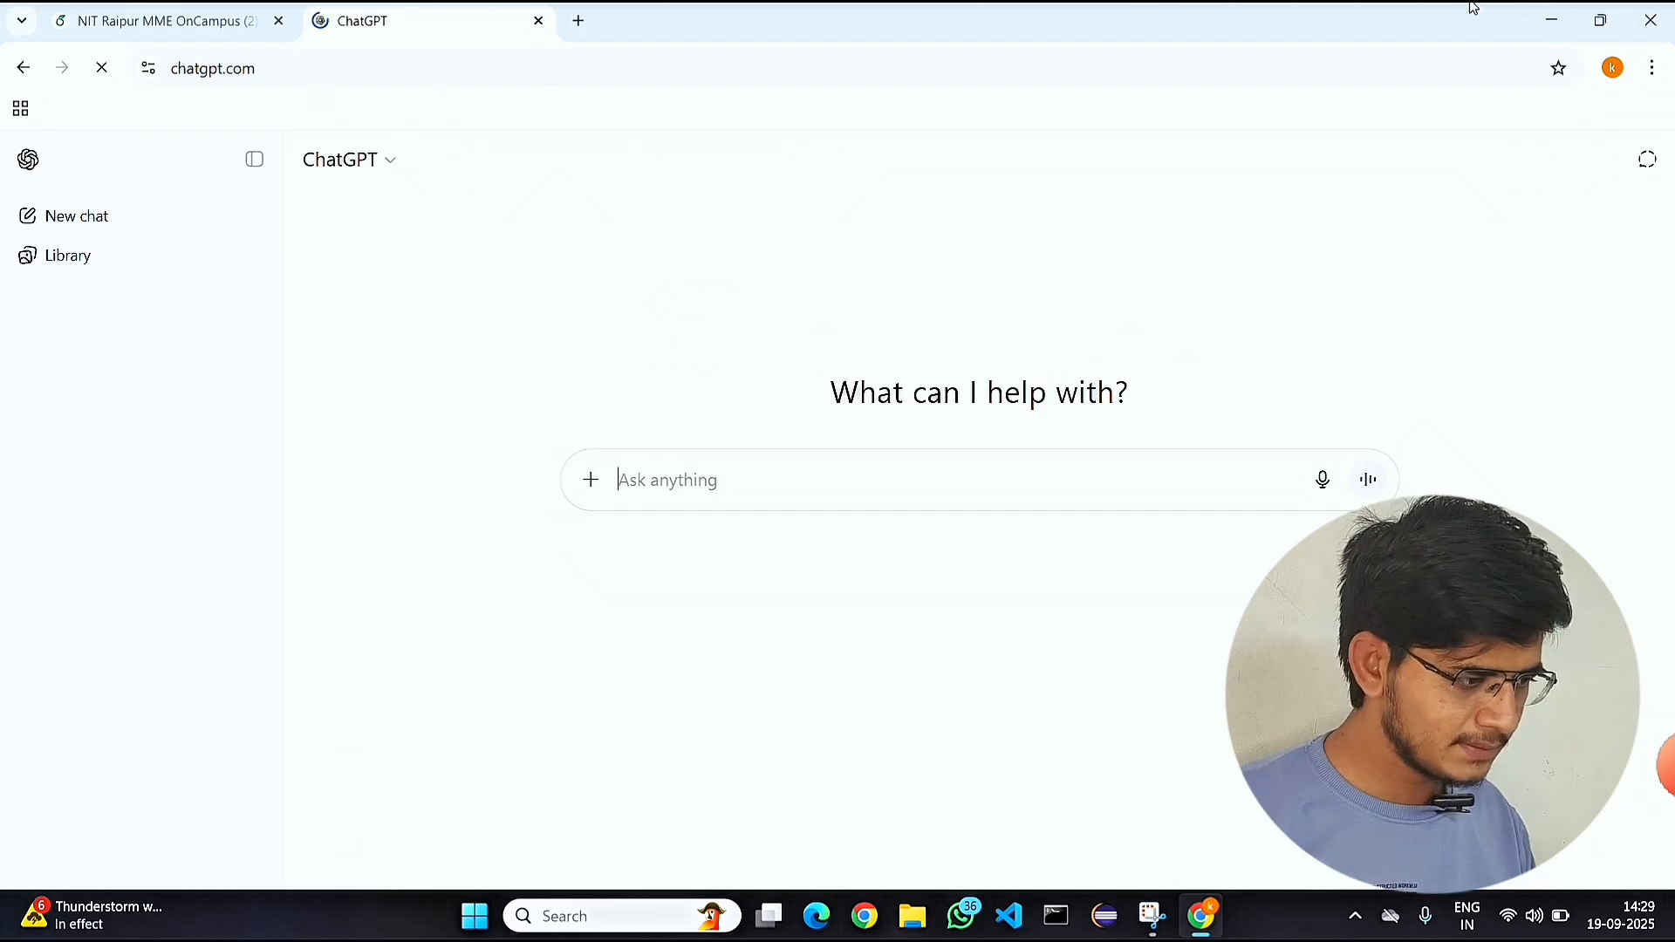
# Switch to Word, create a blank document, and arrange its window side by side with the Chrome window.
pyautogui.click(1552, 23)
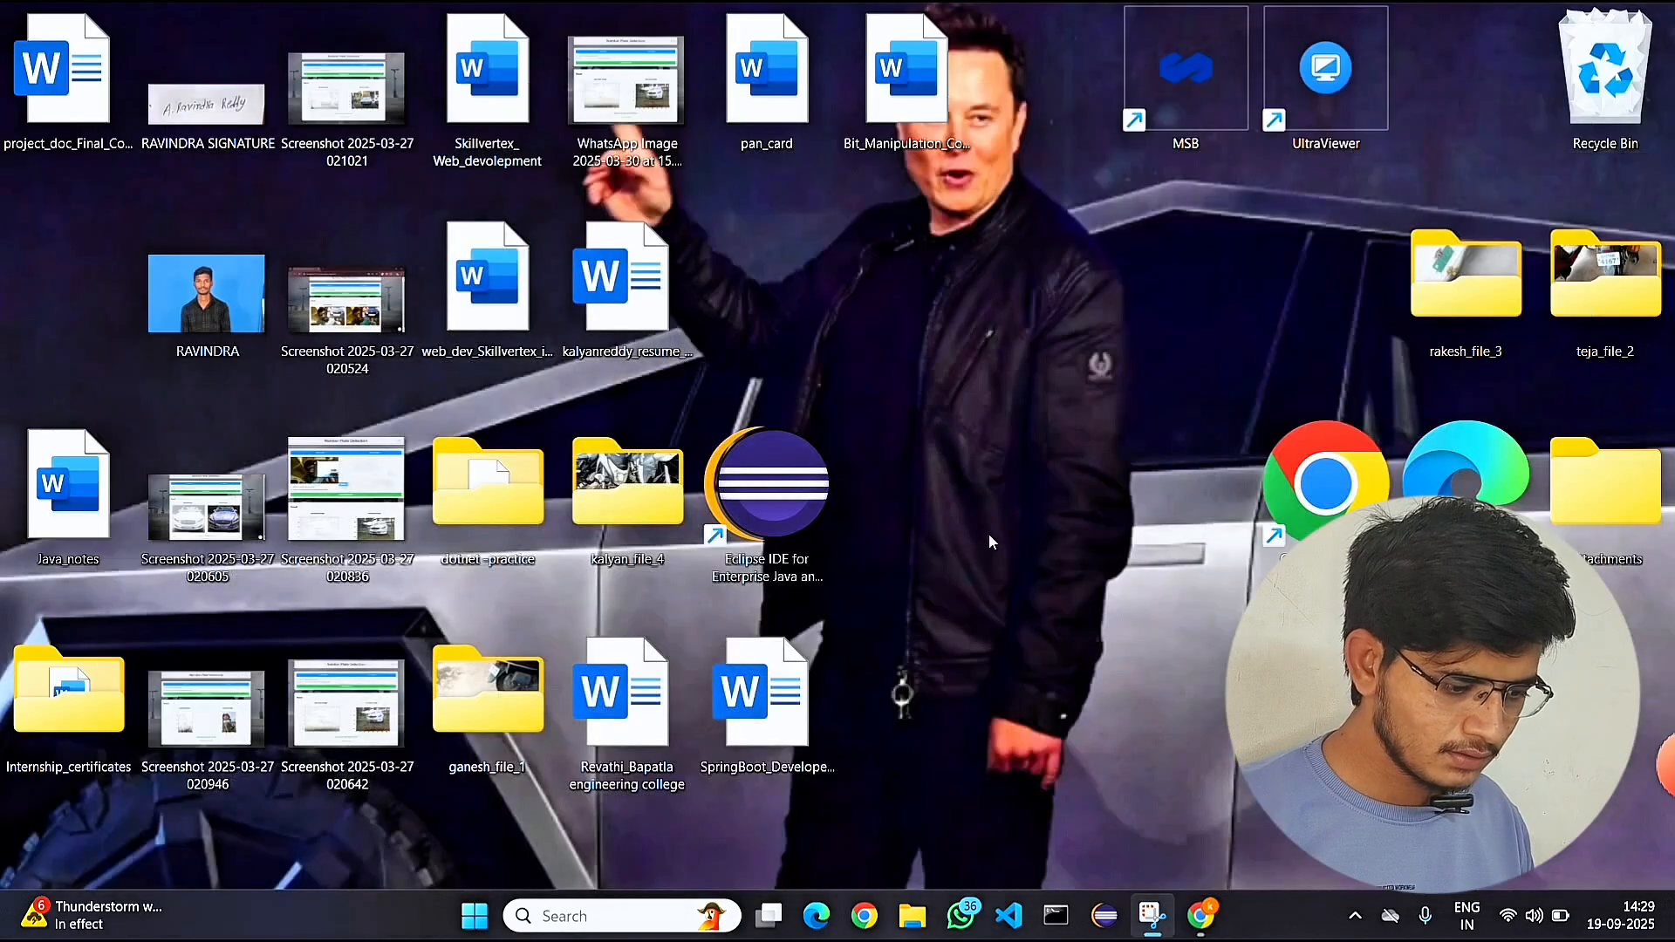
pyautogui.click(621, 917)
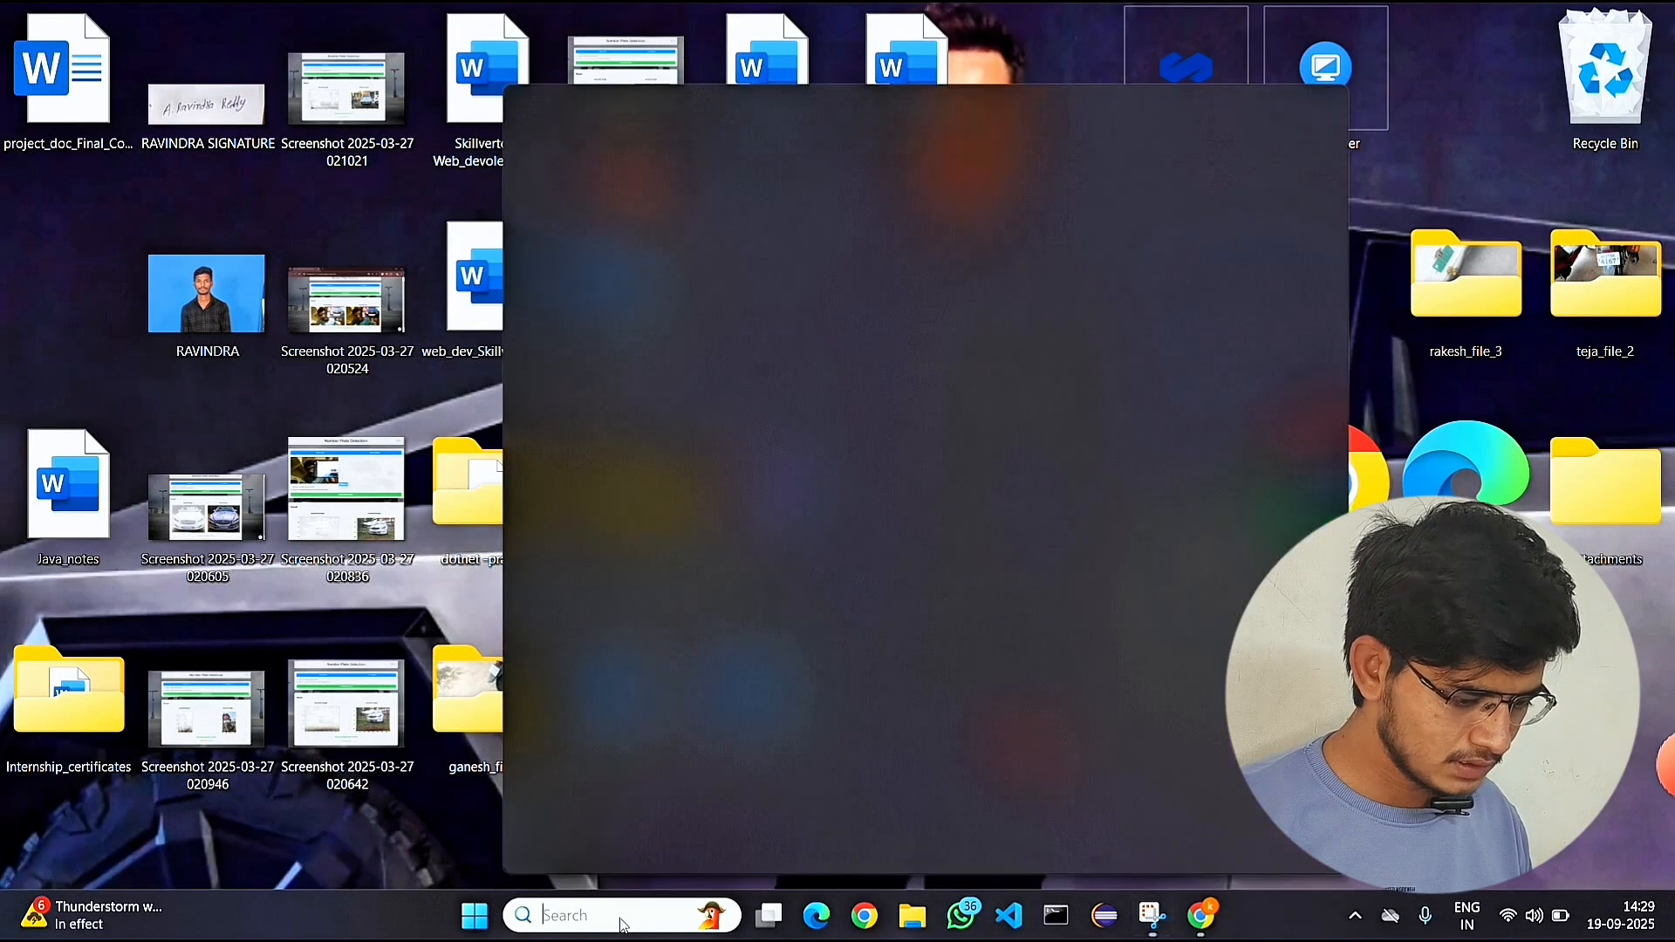
pyautogui.write('ms')
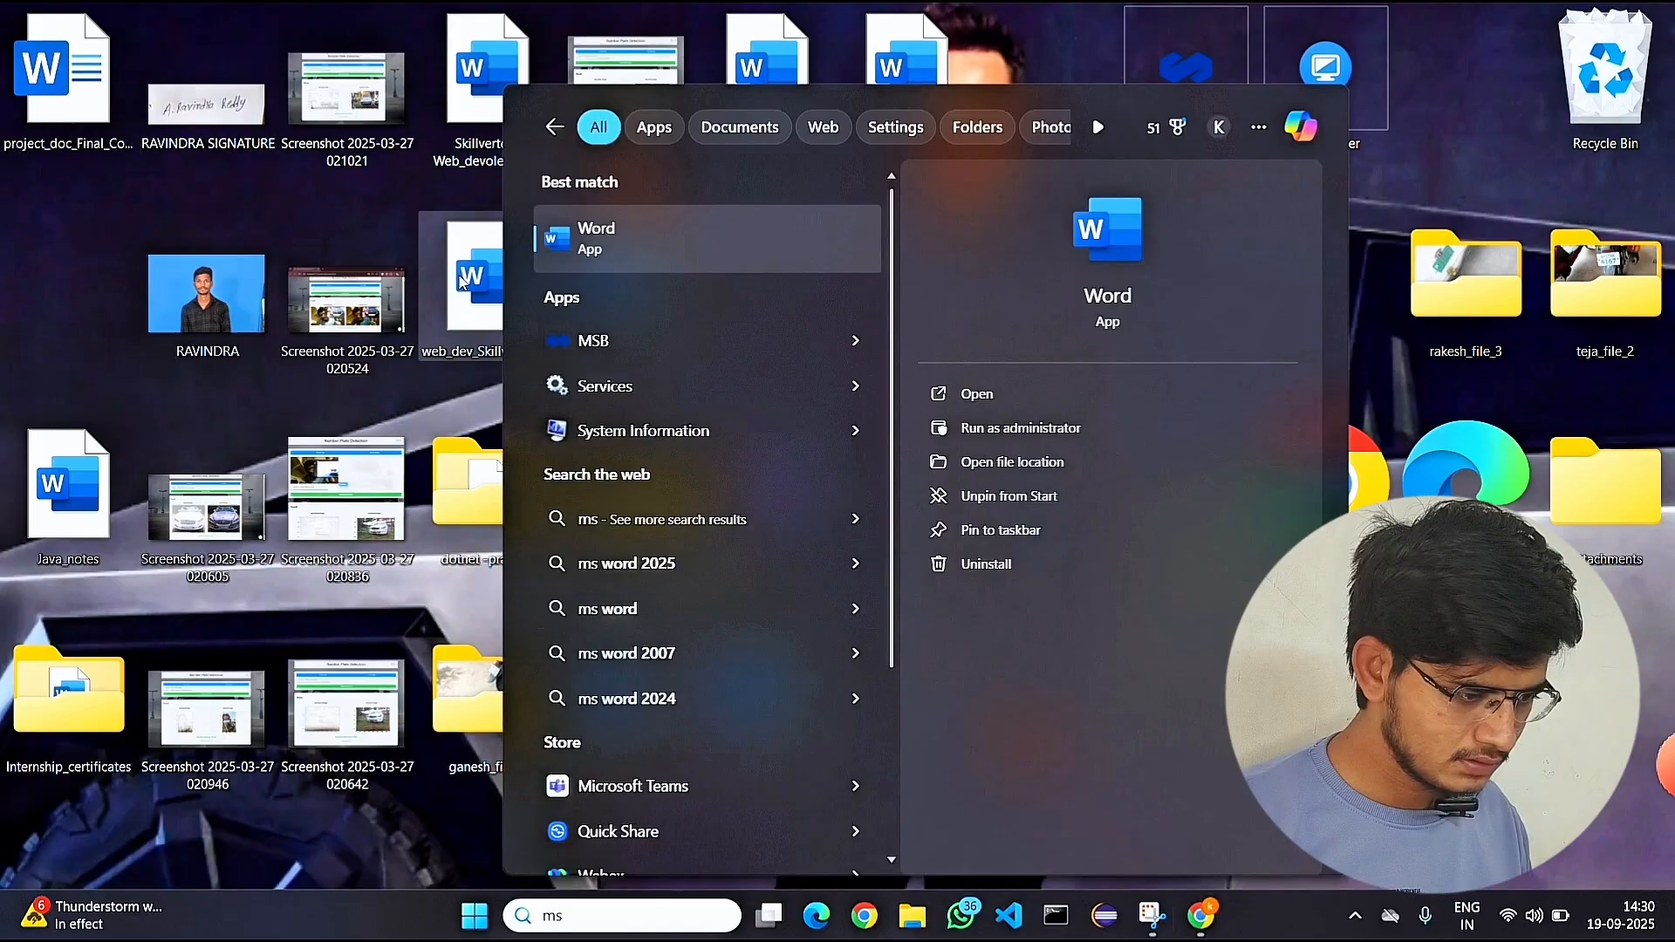
pyautogui.click(620, 230)
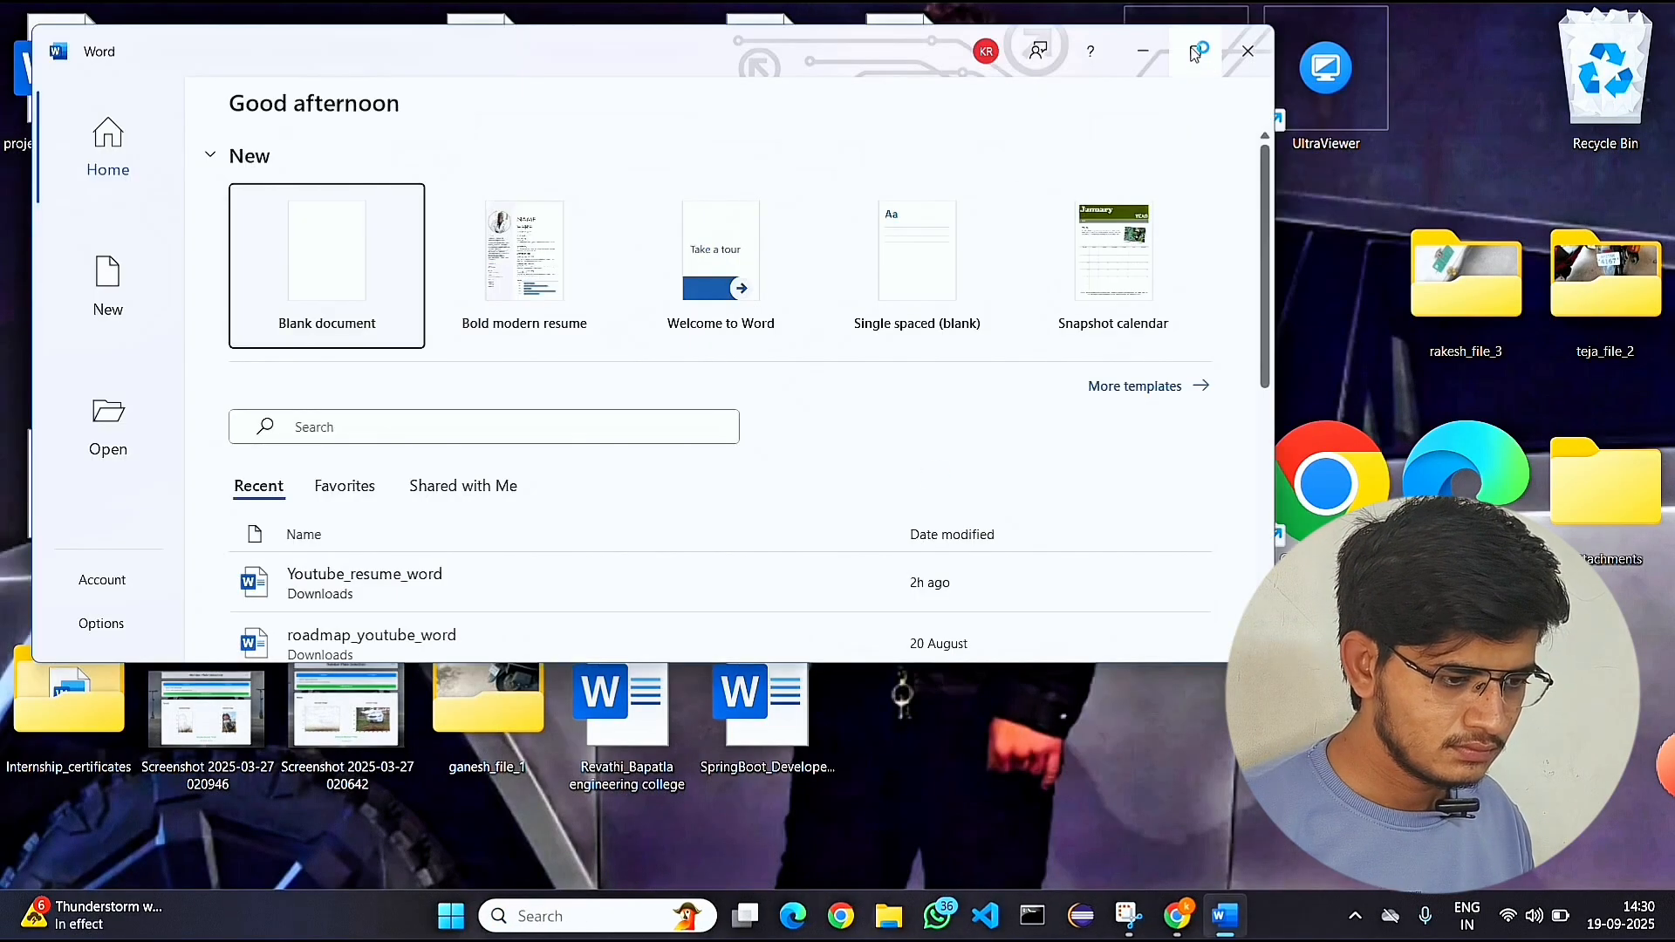
pyautogui.click(1195, 54)
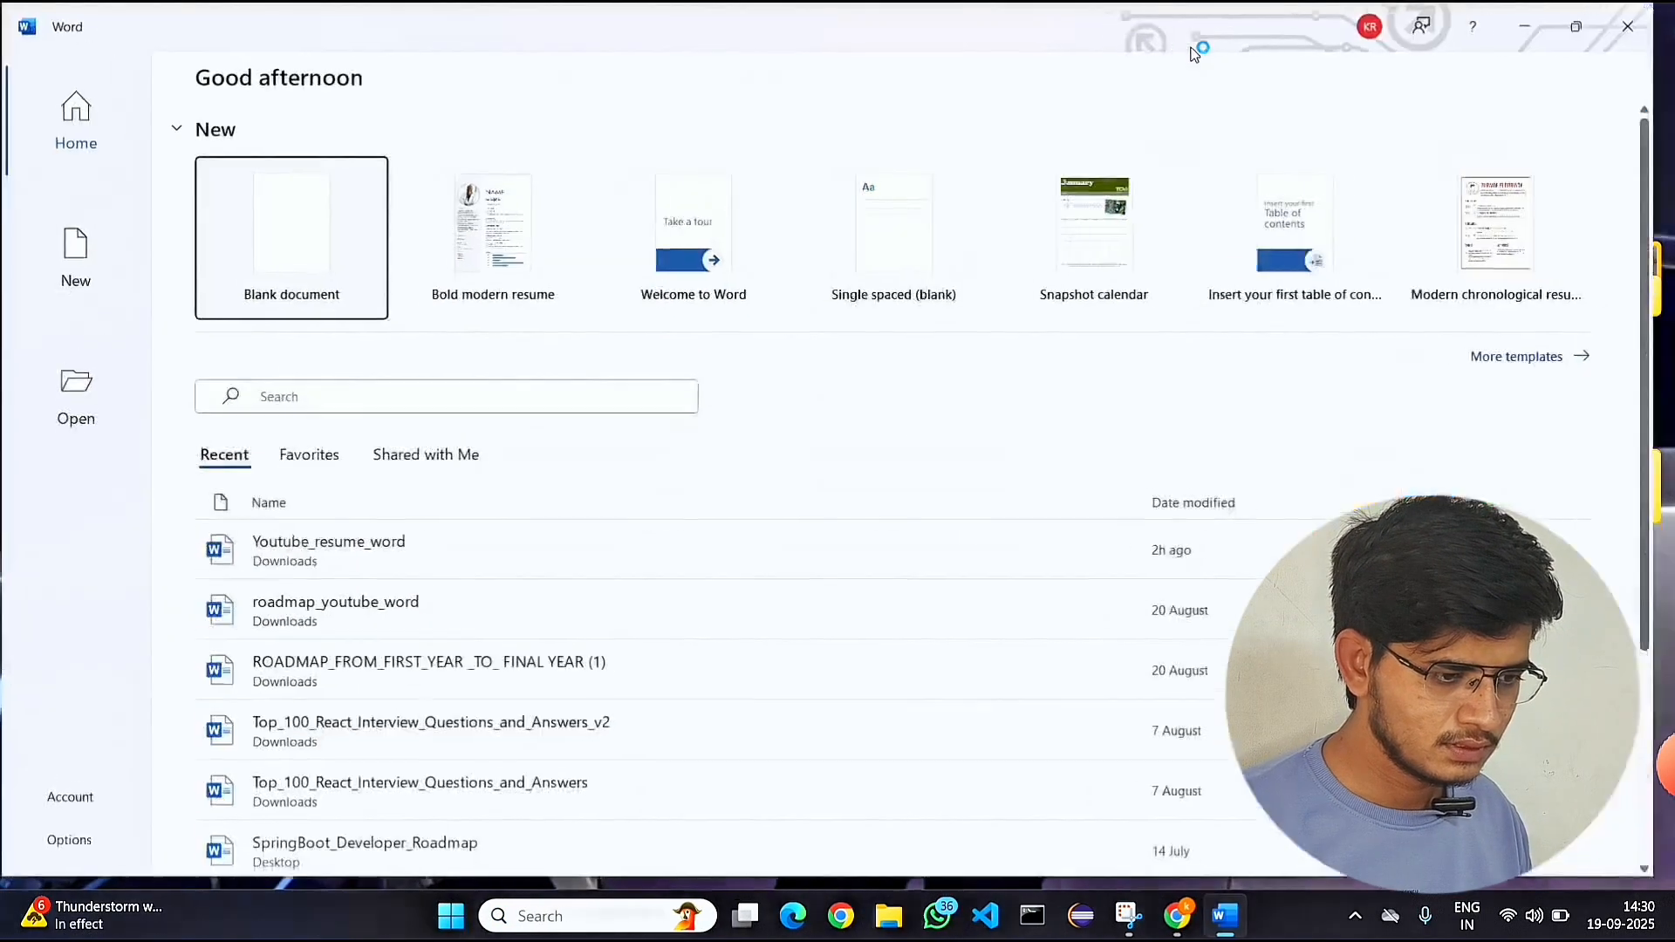
pyautogui.click(273, 223)
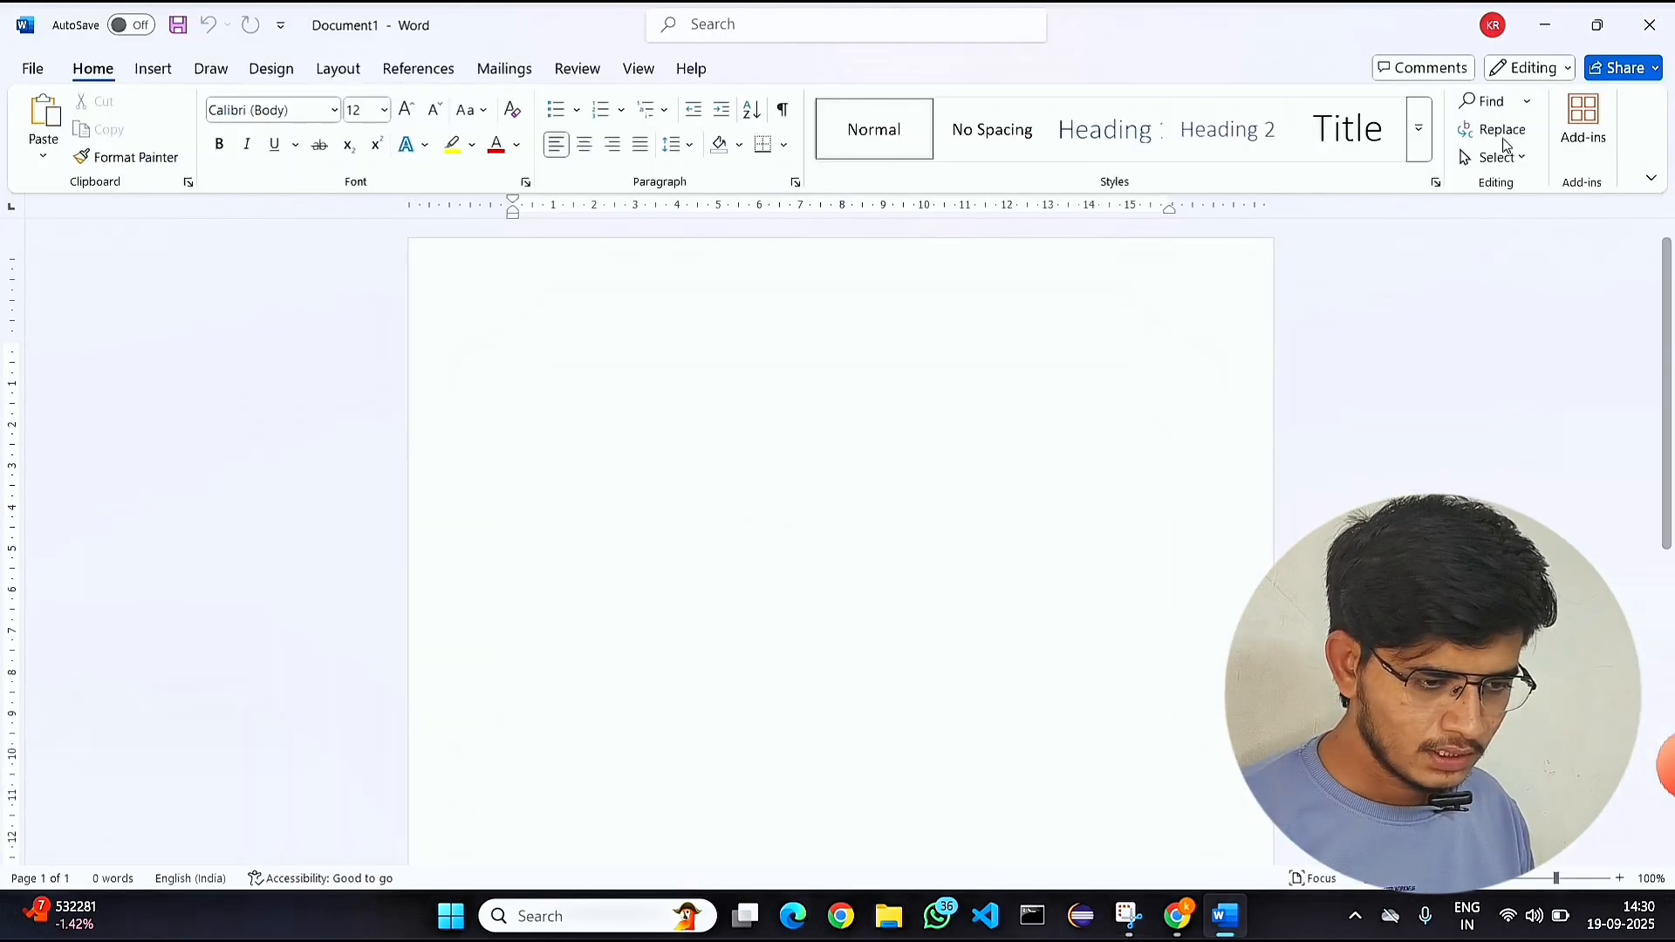
pyautogui.moveTo(1597, 25)
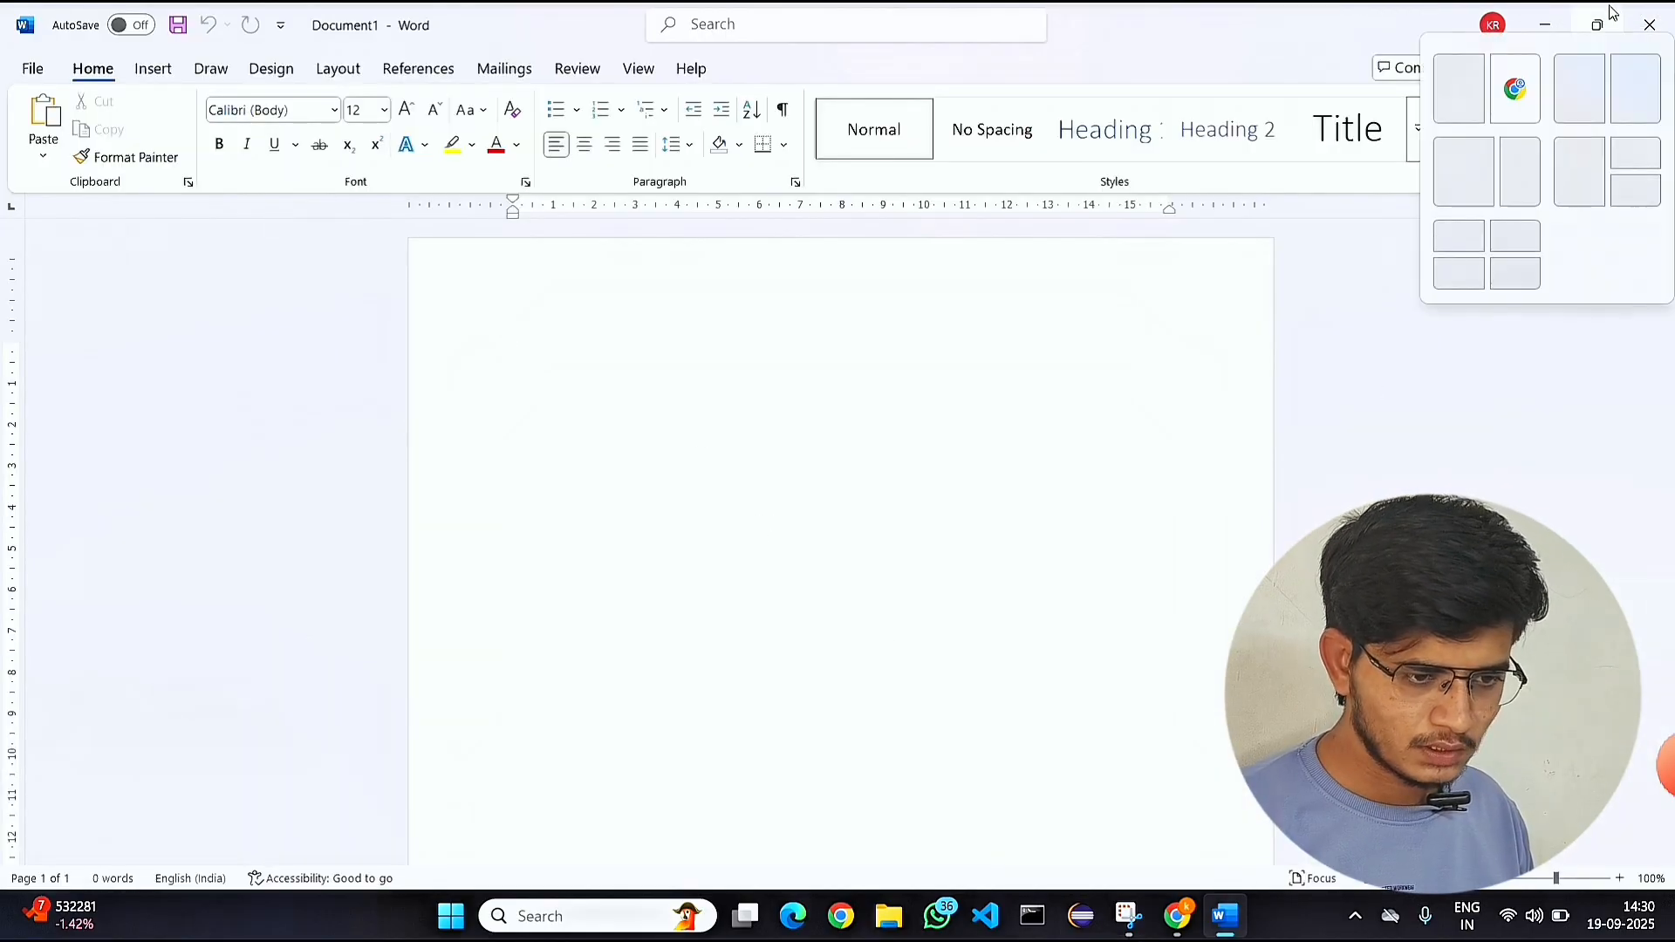
pyautogui.click(1458, 87)
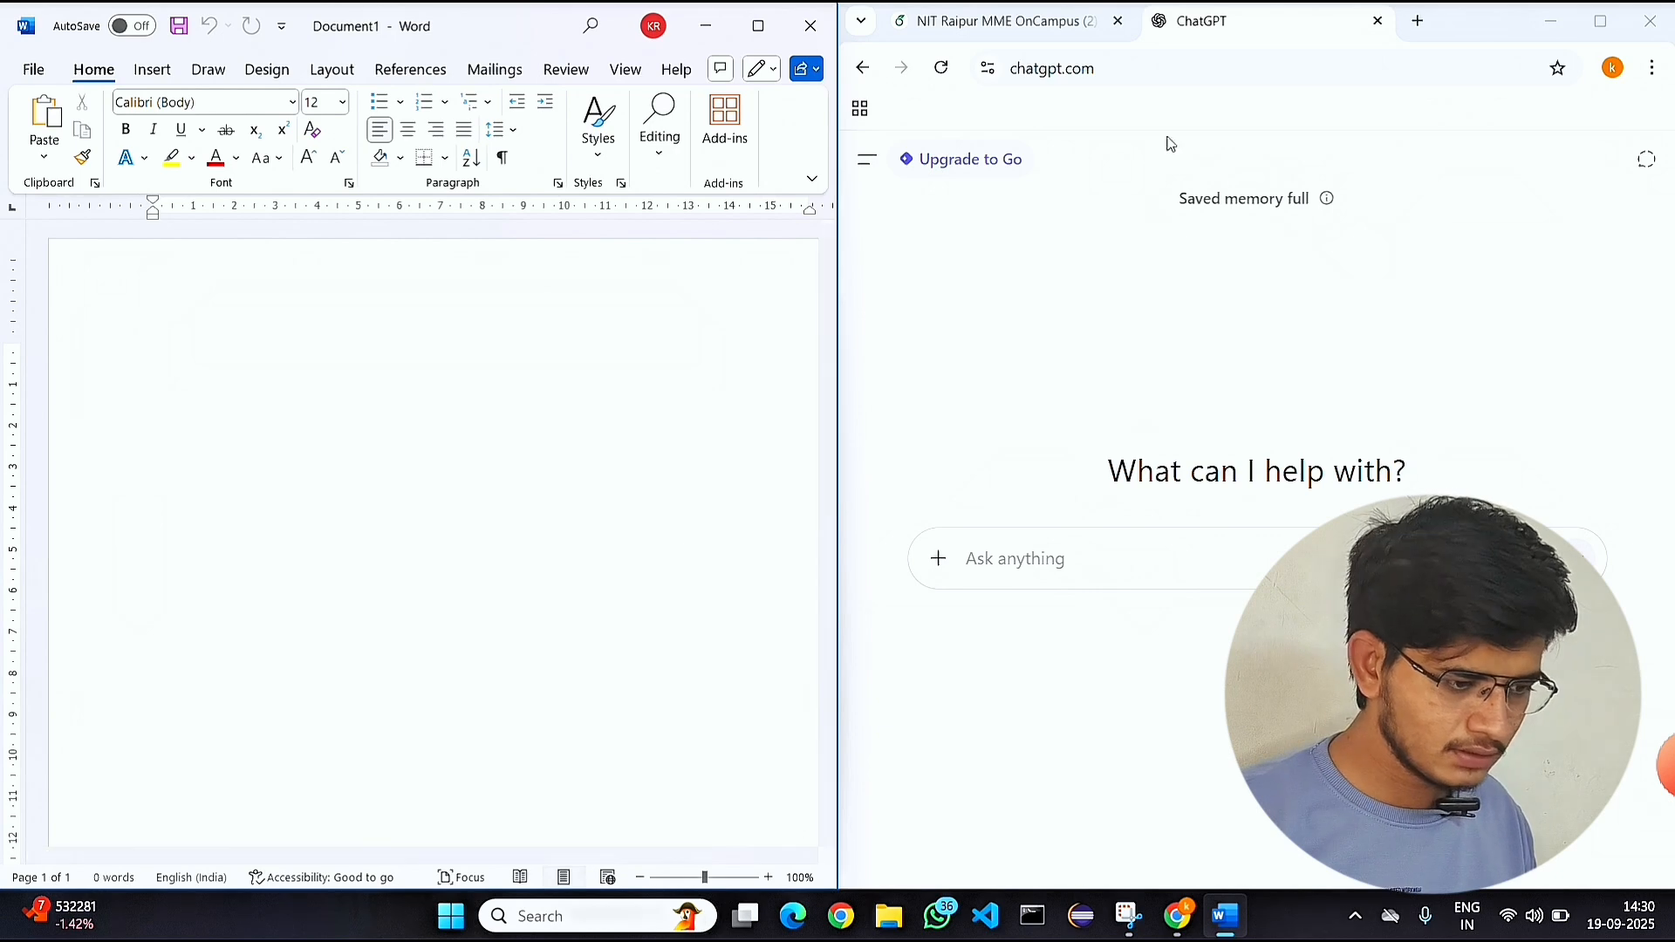
# Return to the Overleaf project and widen the PDF preview, zooming it to 74% so the resume layout shows beside Word.
pyautogui.click(1051, 20)
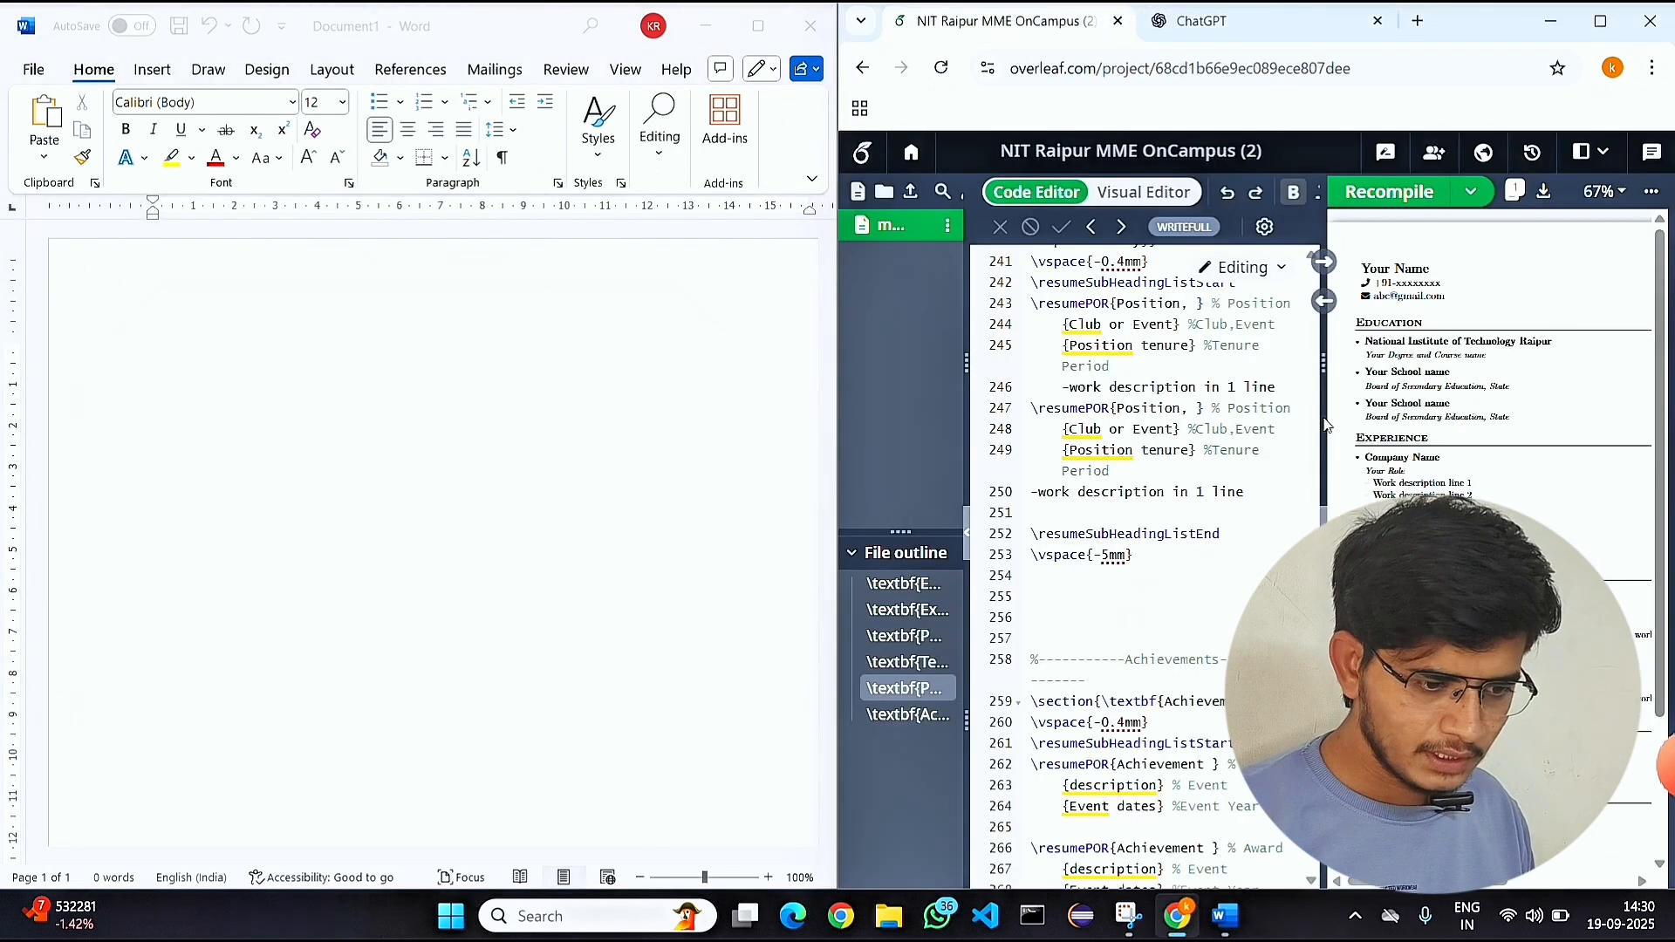
pyautogui.moveTo(1325, 432); pyautogui.dragTo(1009, 433)
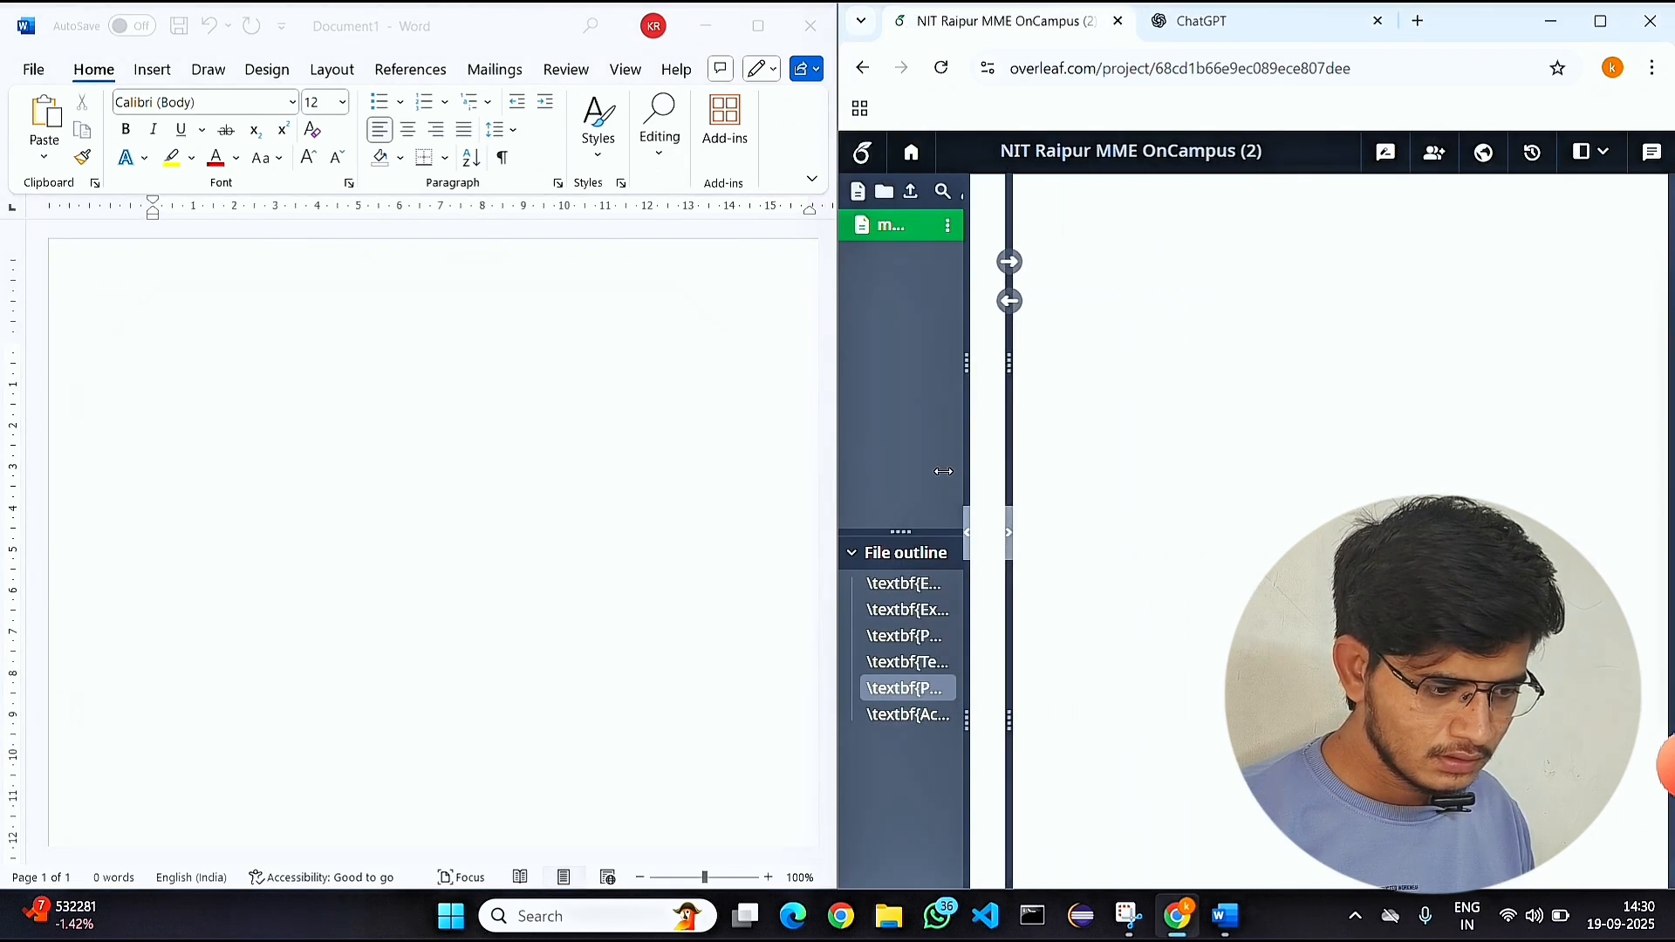
pyautogui.scroll(5, 1239, 415)
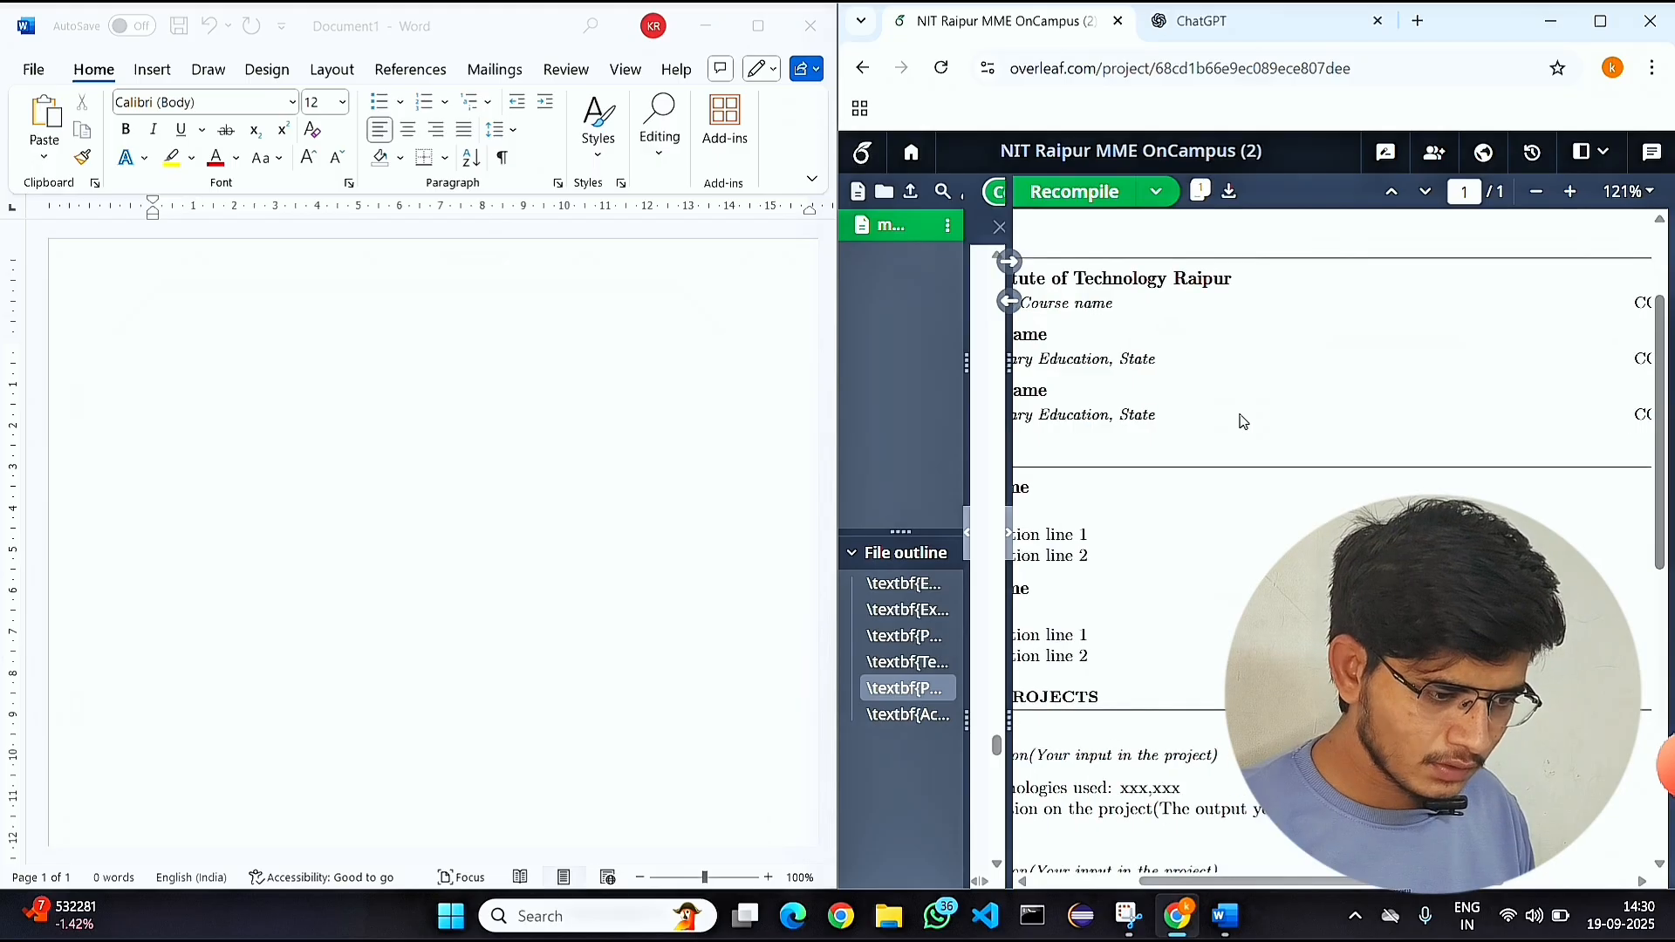
pyautogui.scroll(-3, 1240, 415)
pyautogui.scroll(-2, 1149, 406)
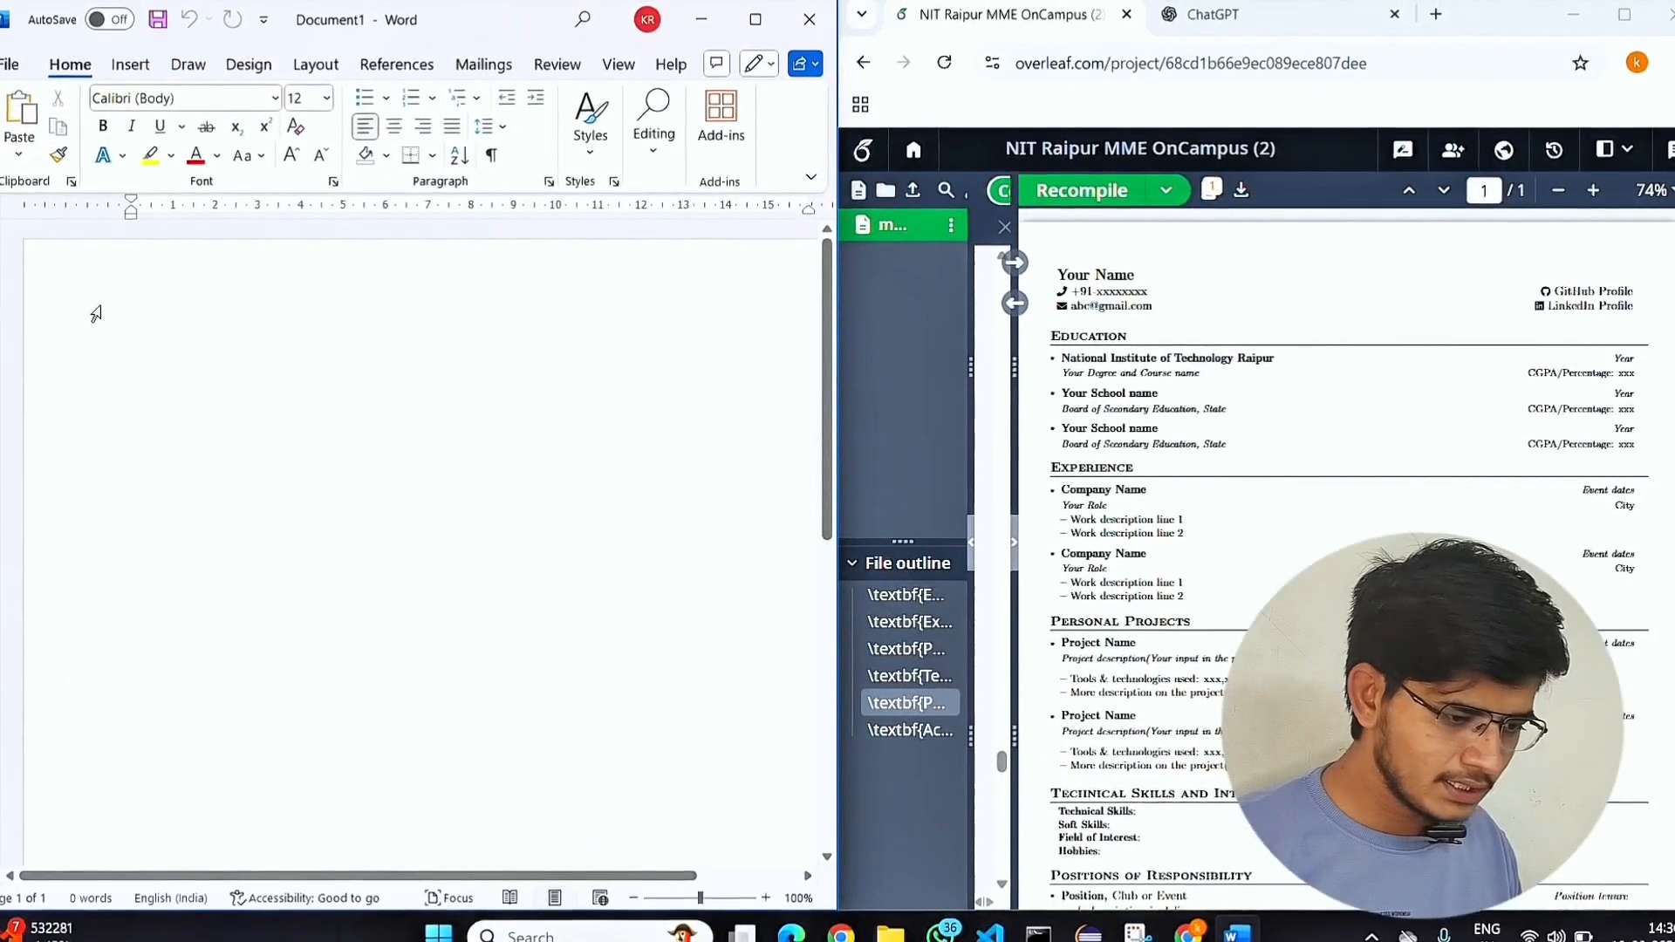
# In the blank Word document, enter a "Name:" line with the full name and start a "Contact:" line below it.
pyautogui.write('name: ')
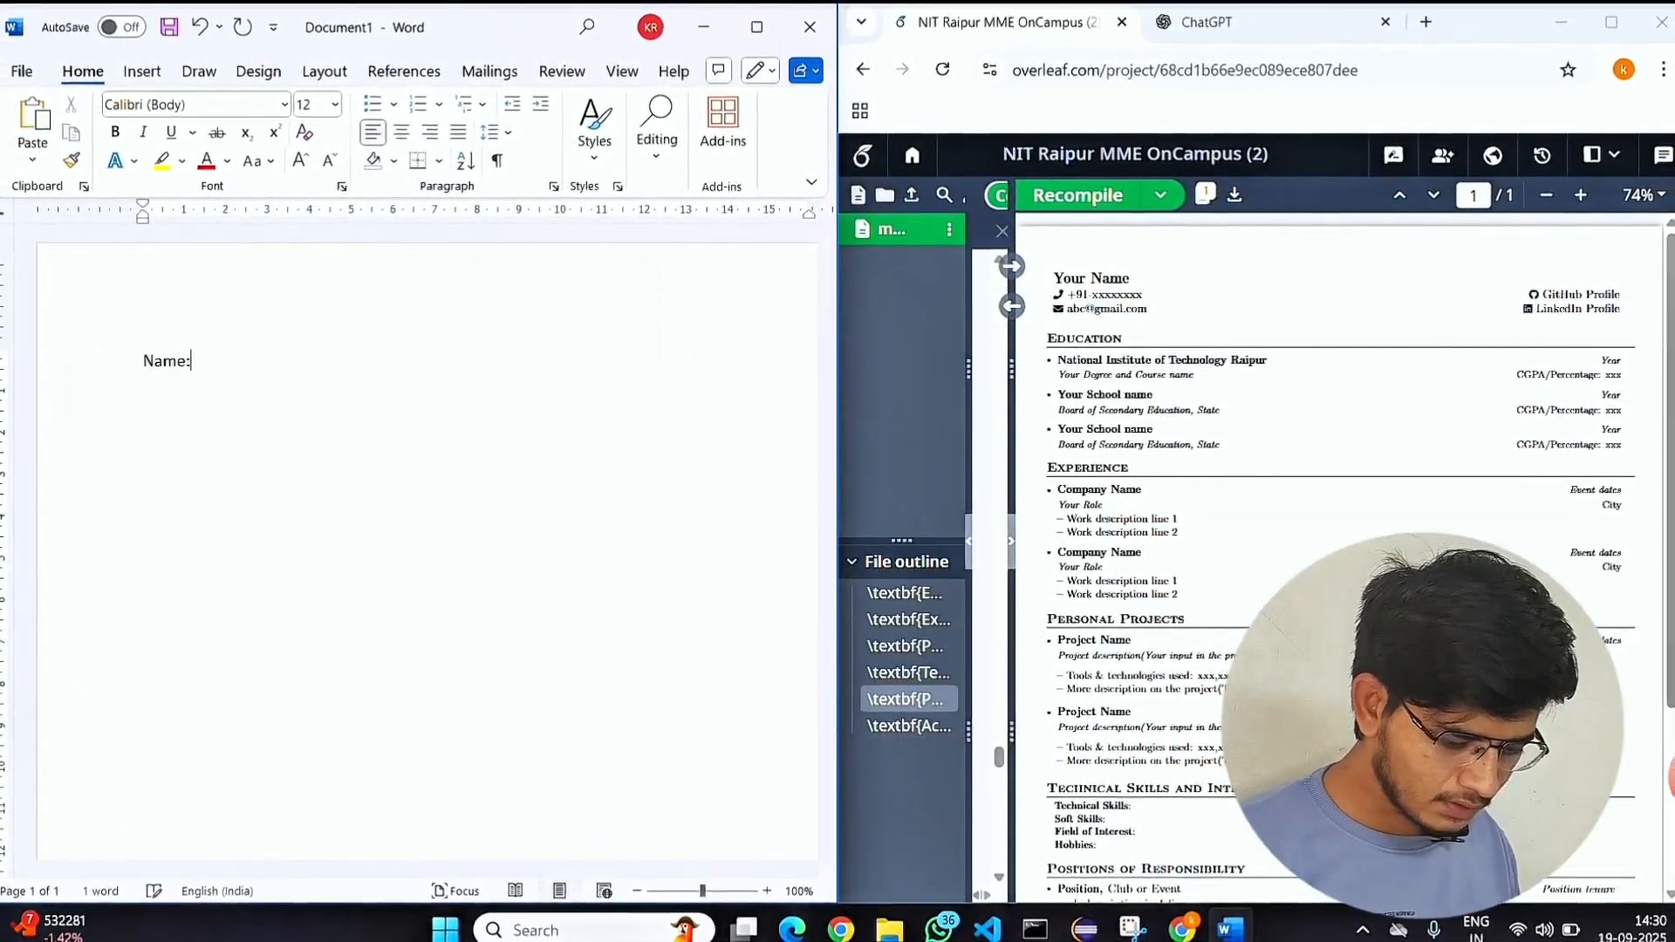
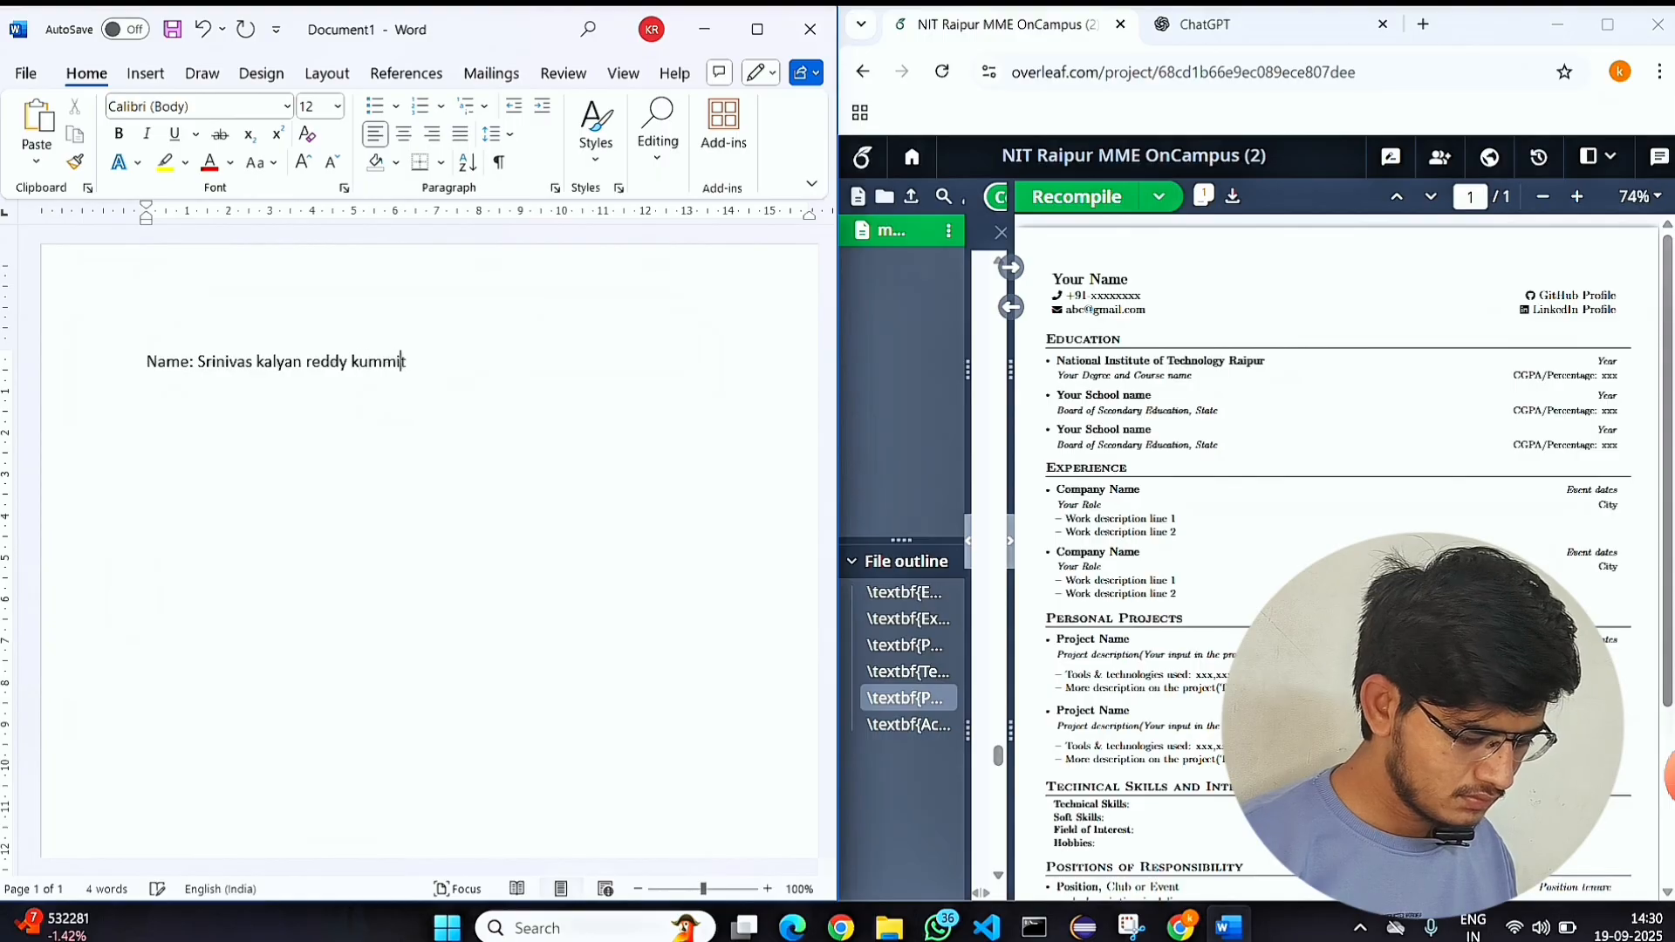
pyautogui.press('Return')
pyautogui.write('c')
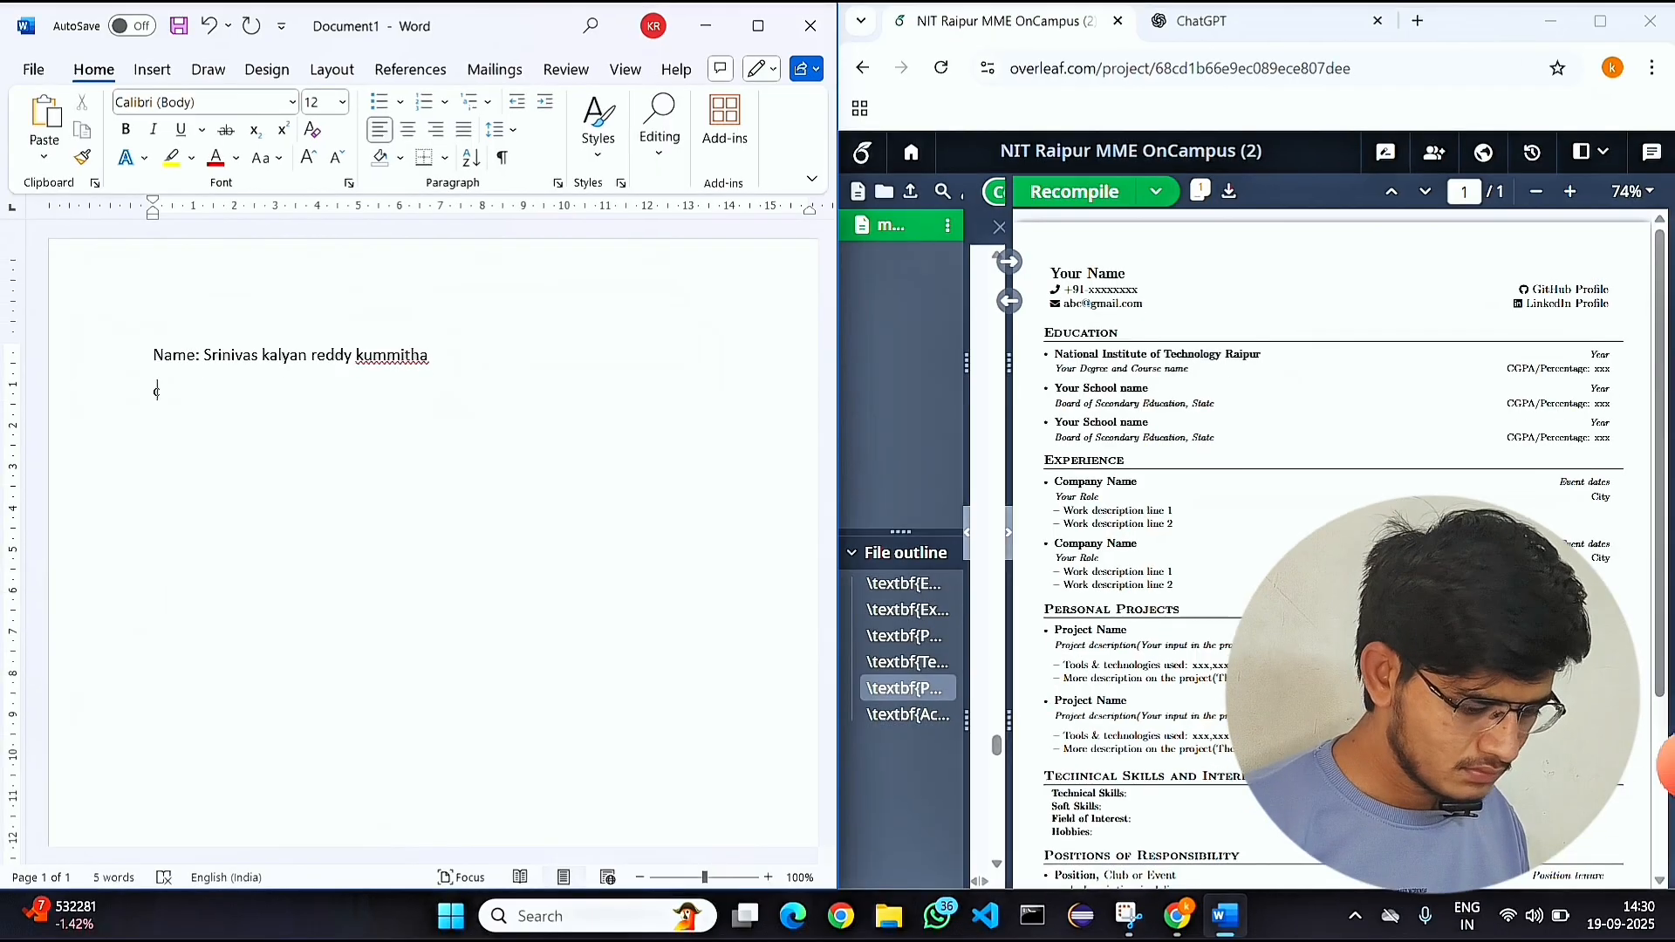
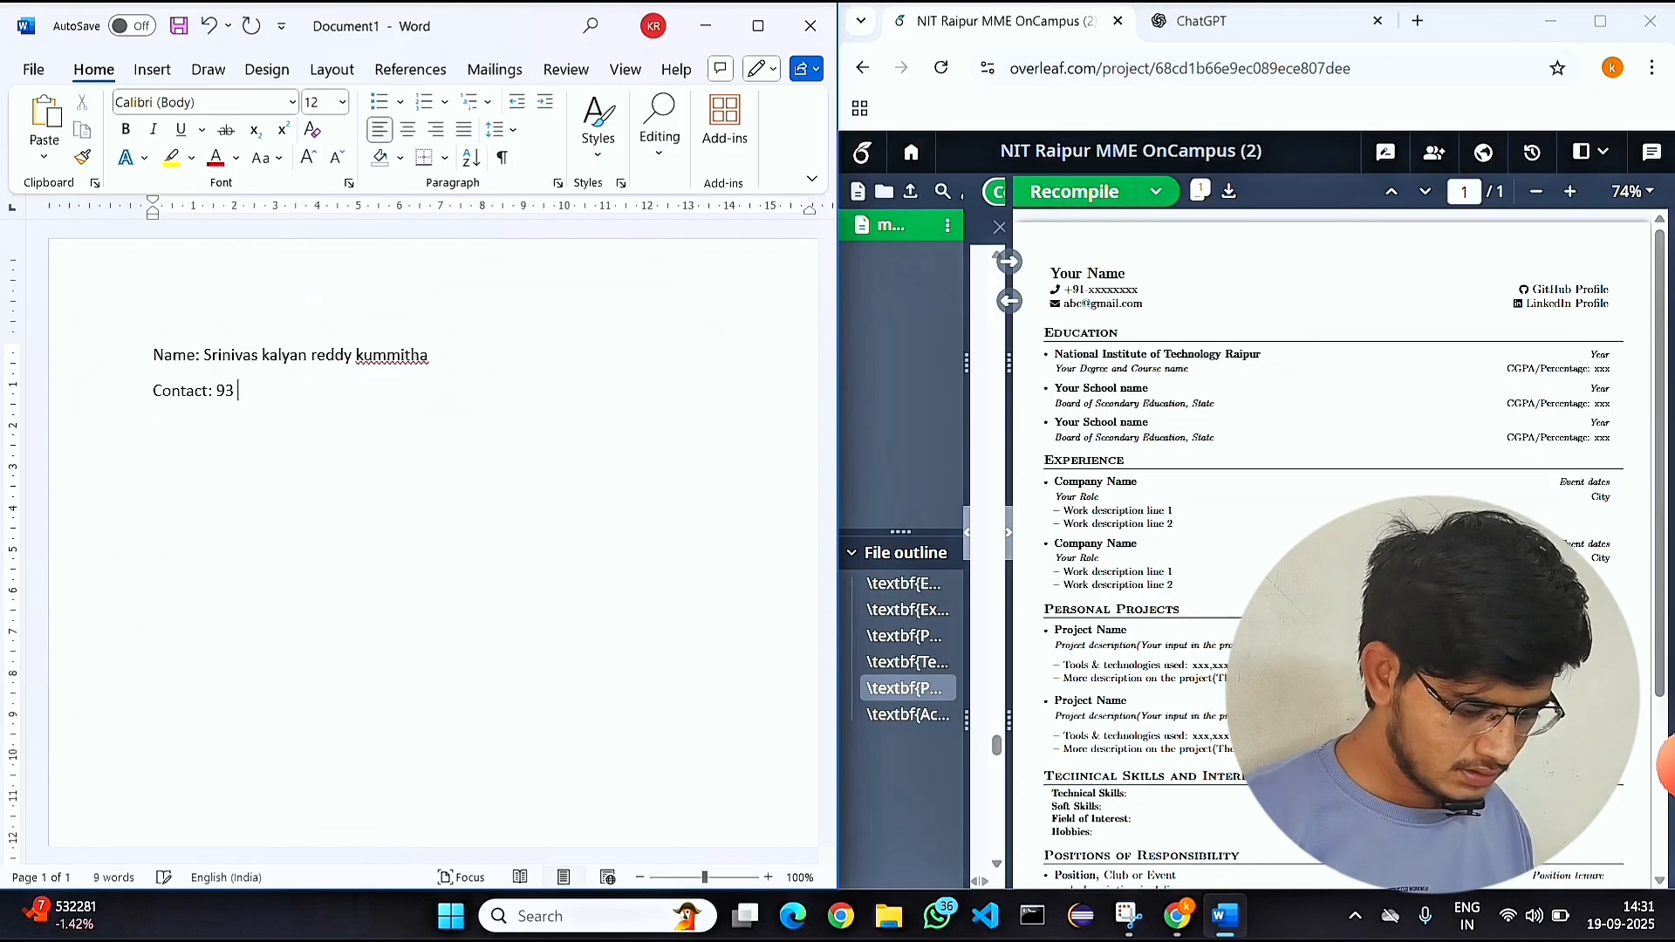
# Complete the Contact line with a masked phone number and add a "Gmail:" line with the e-mail address.
pyautogui.write('9392xxxxx')
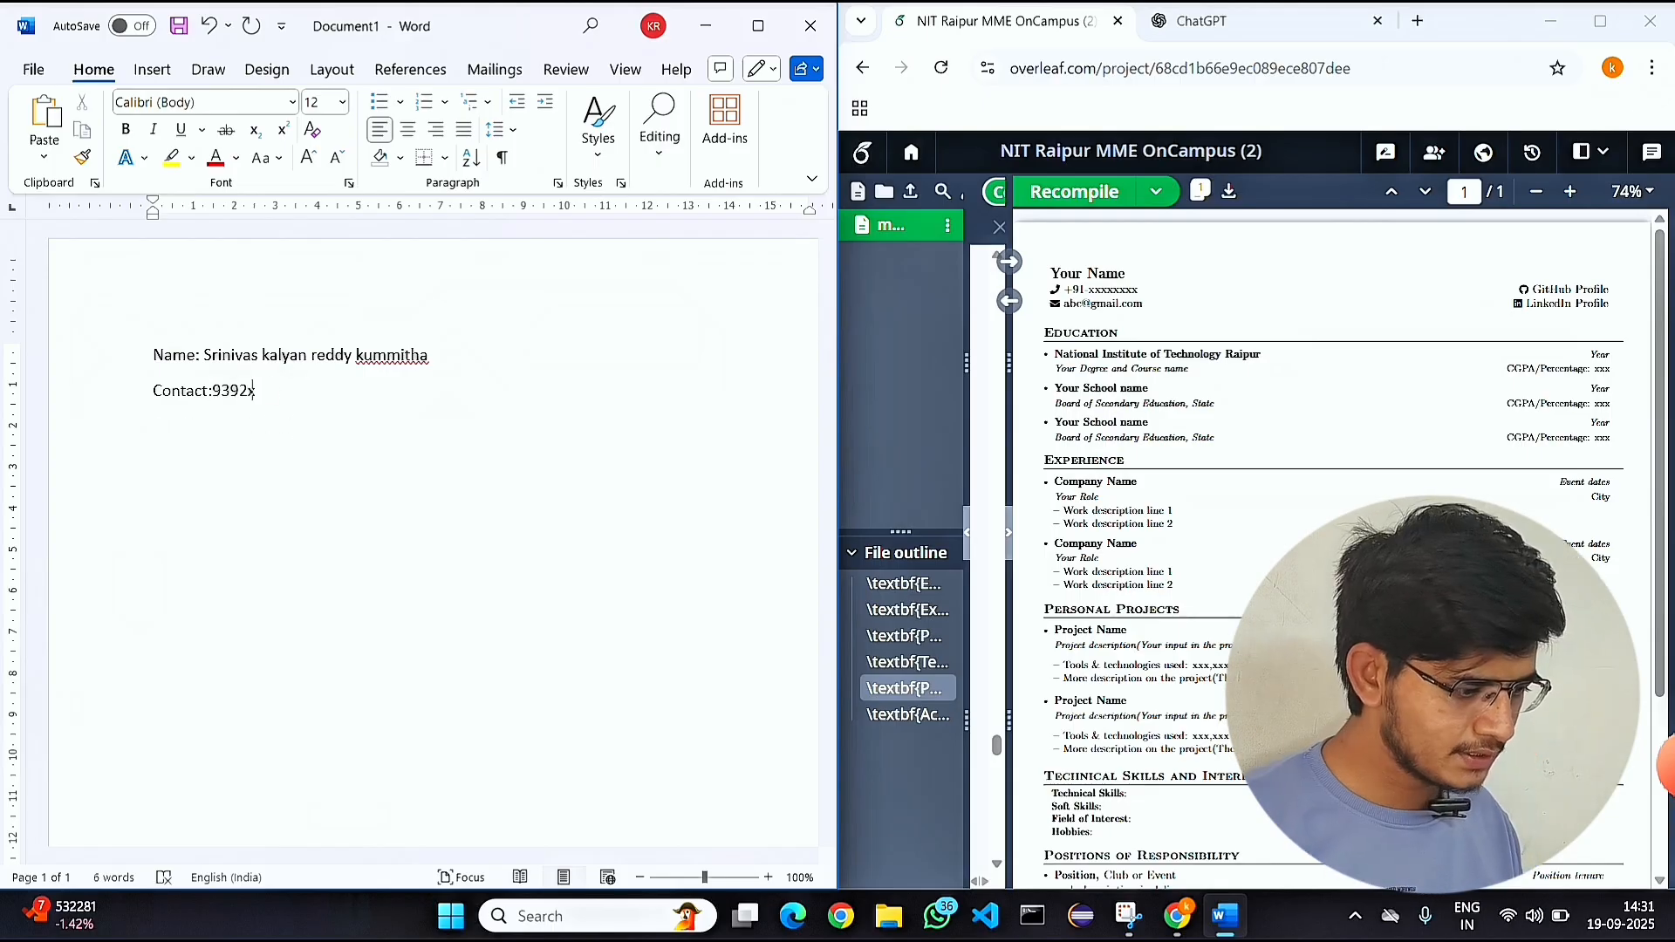
pyautogui.press('Return')
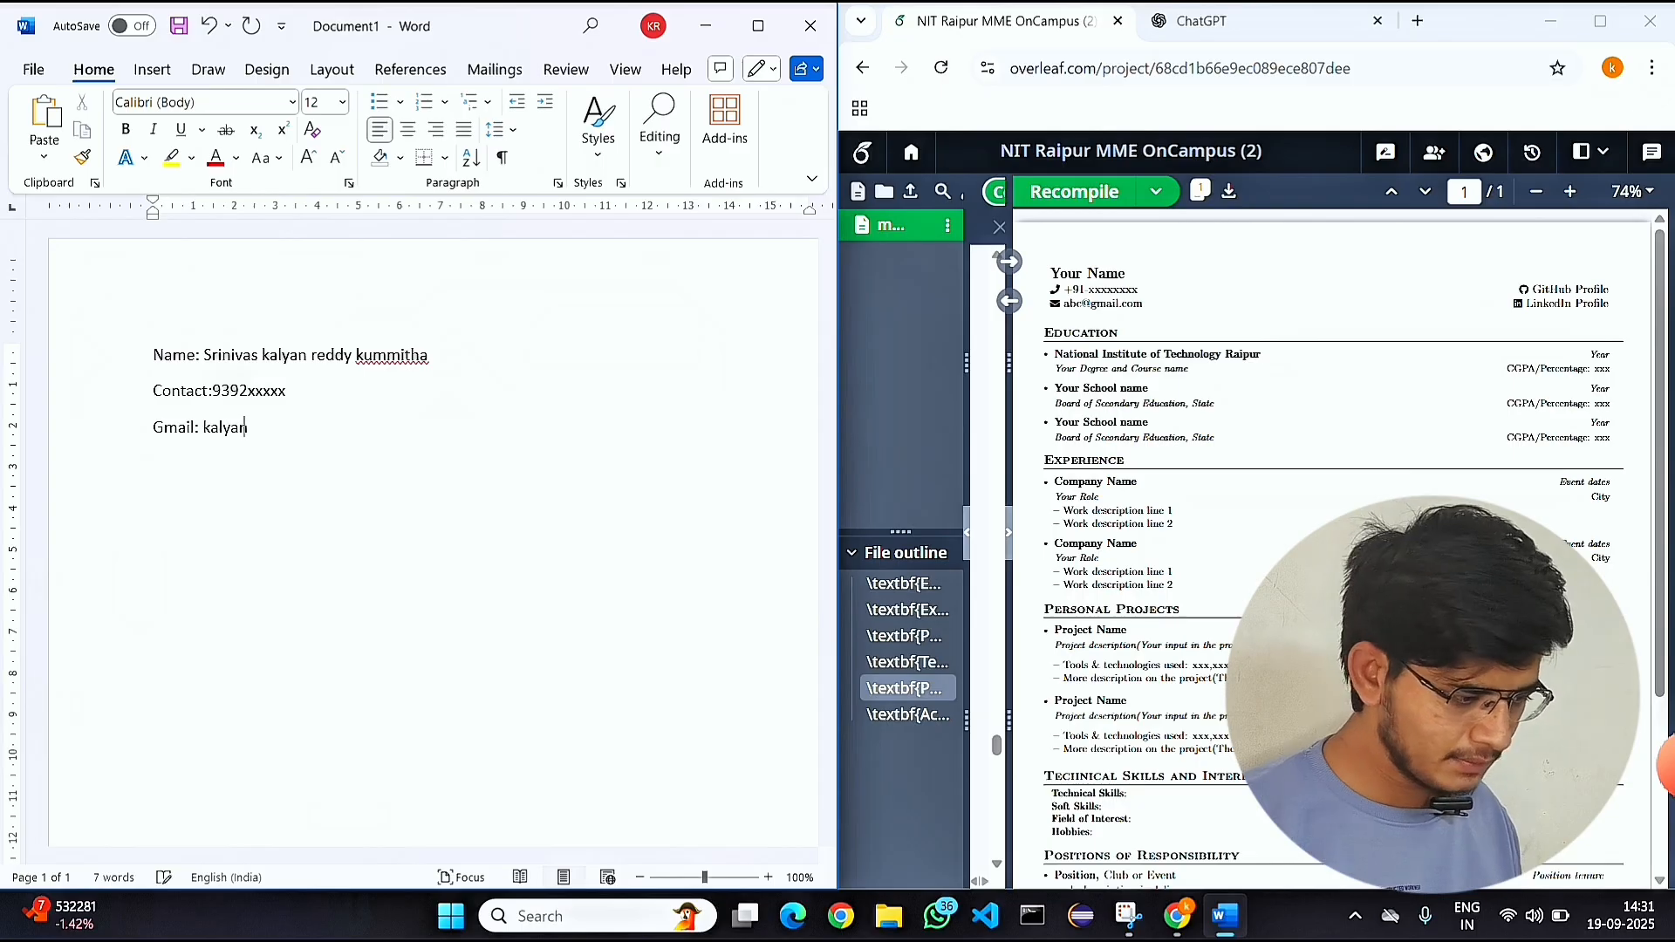
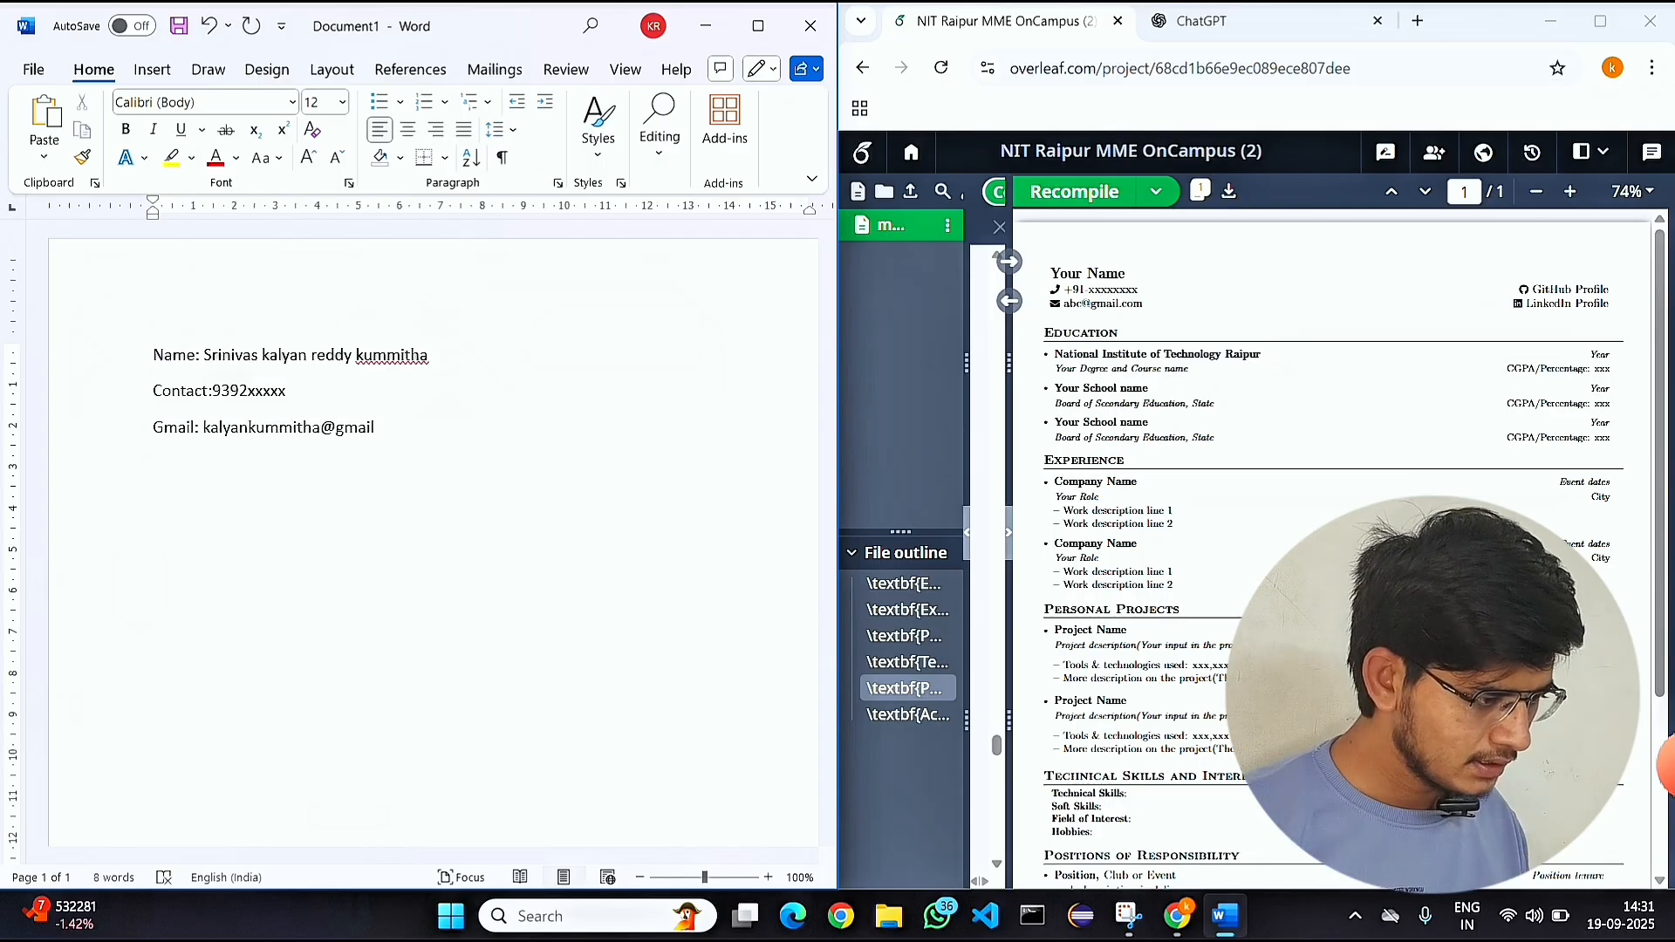
pyautogui.press('Return')
# Add a "linkedIn:" line with the LinkedIn profile URL and a "github:" line with the placeholder XXXXXXXXX.
pyautogui.write('linked')
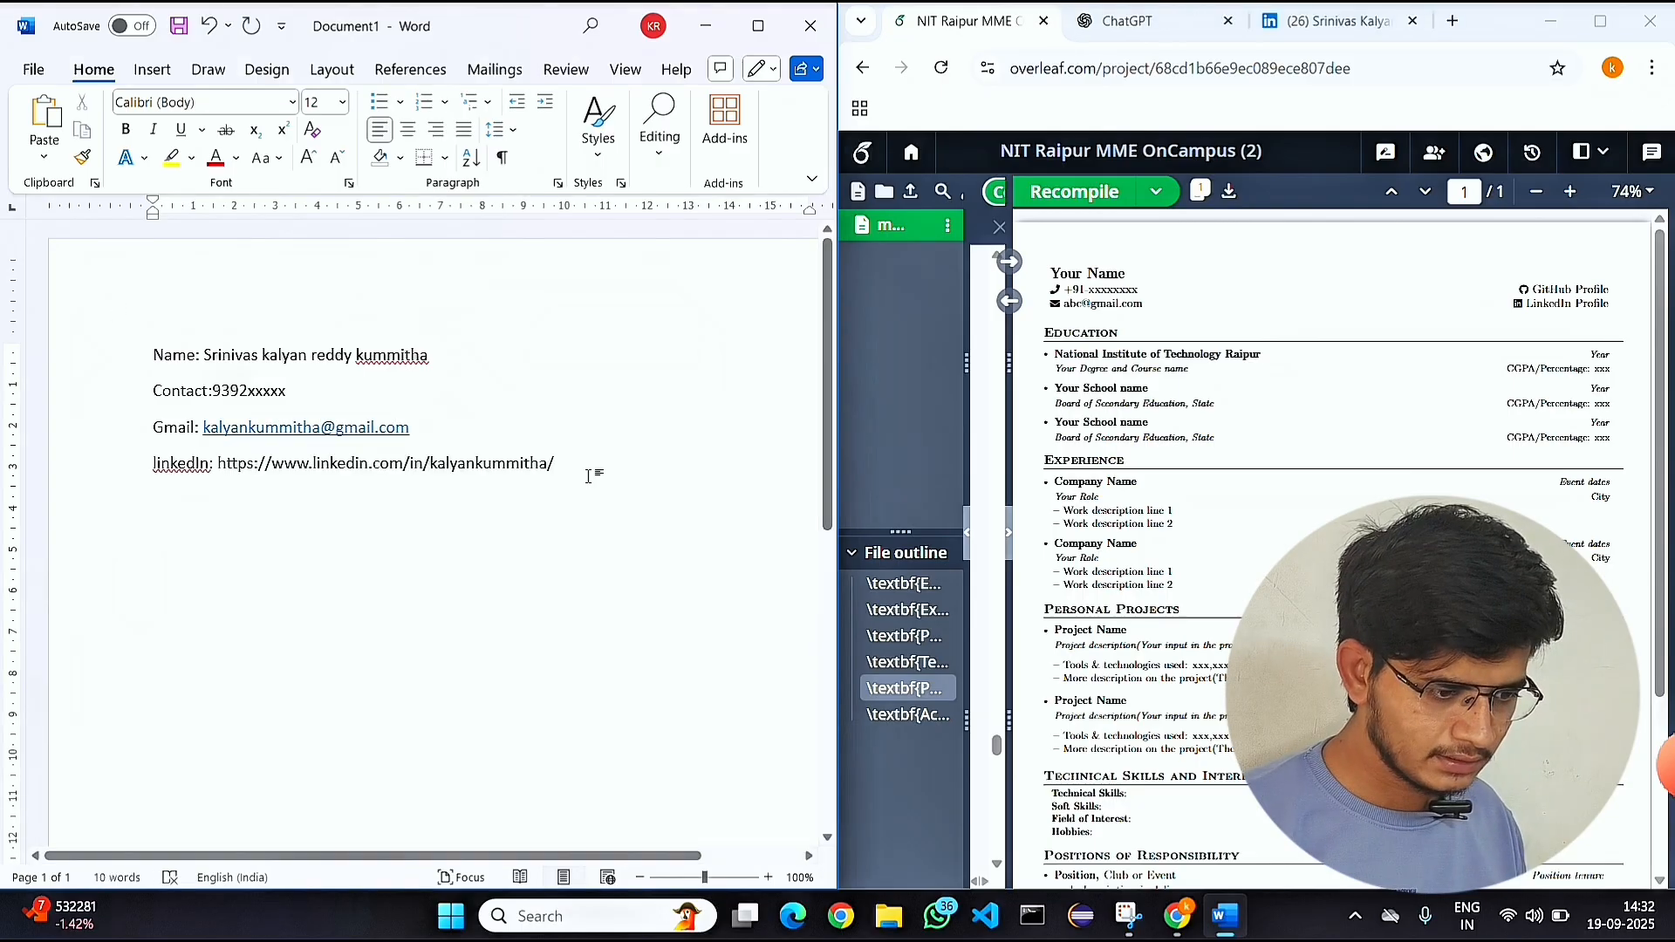
pyautogui.press('Return')
pyautogui.write('github: XXXXXXXXX')
pyautogui.press('Return')
pyautogui.press('Return')
# Add a bold "Education:" heading after a blank line and set the line beneath it to regular weight.
pyautogui.write('Education:')
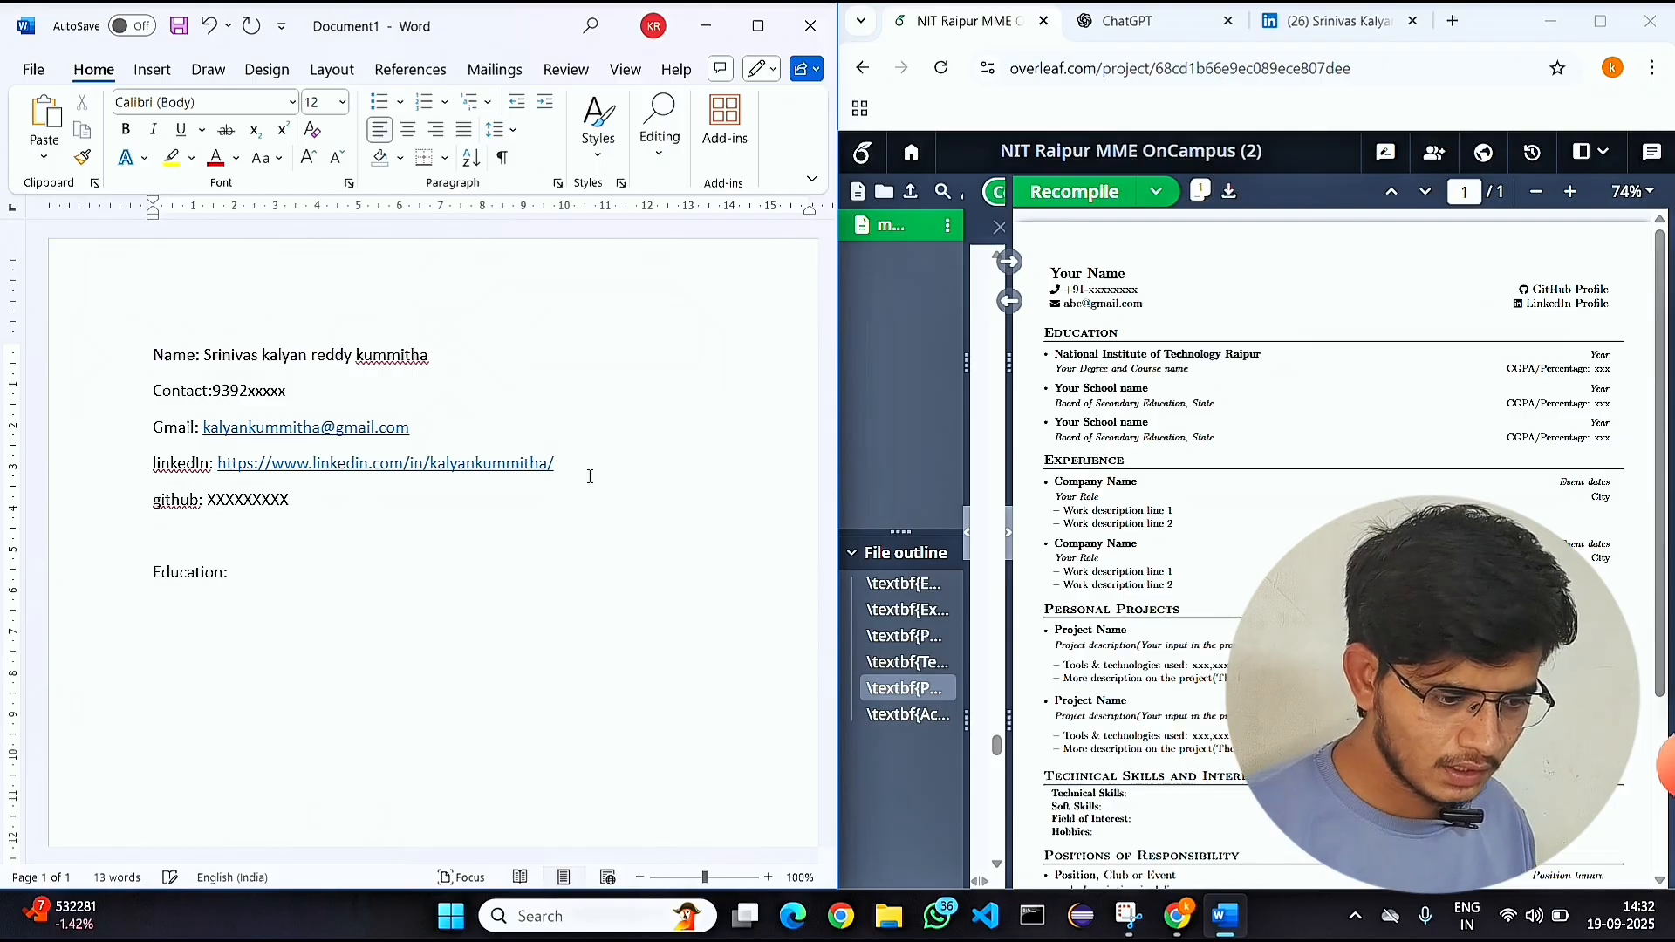
pyautogui.tripleClick(208, 579)
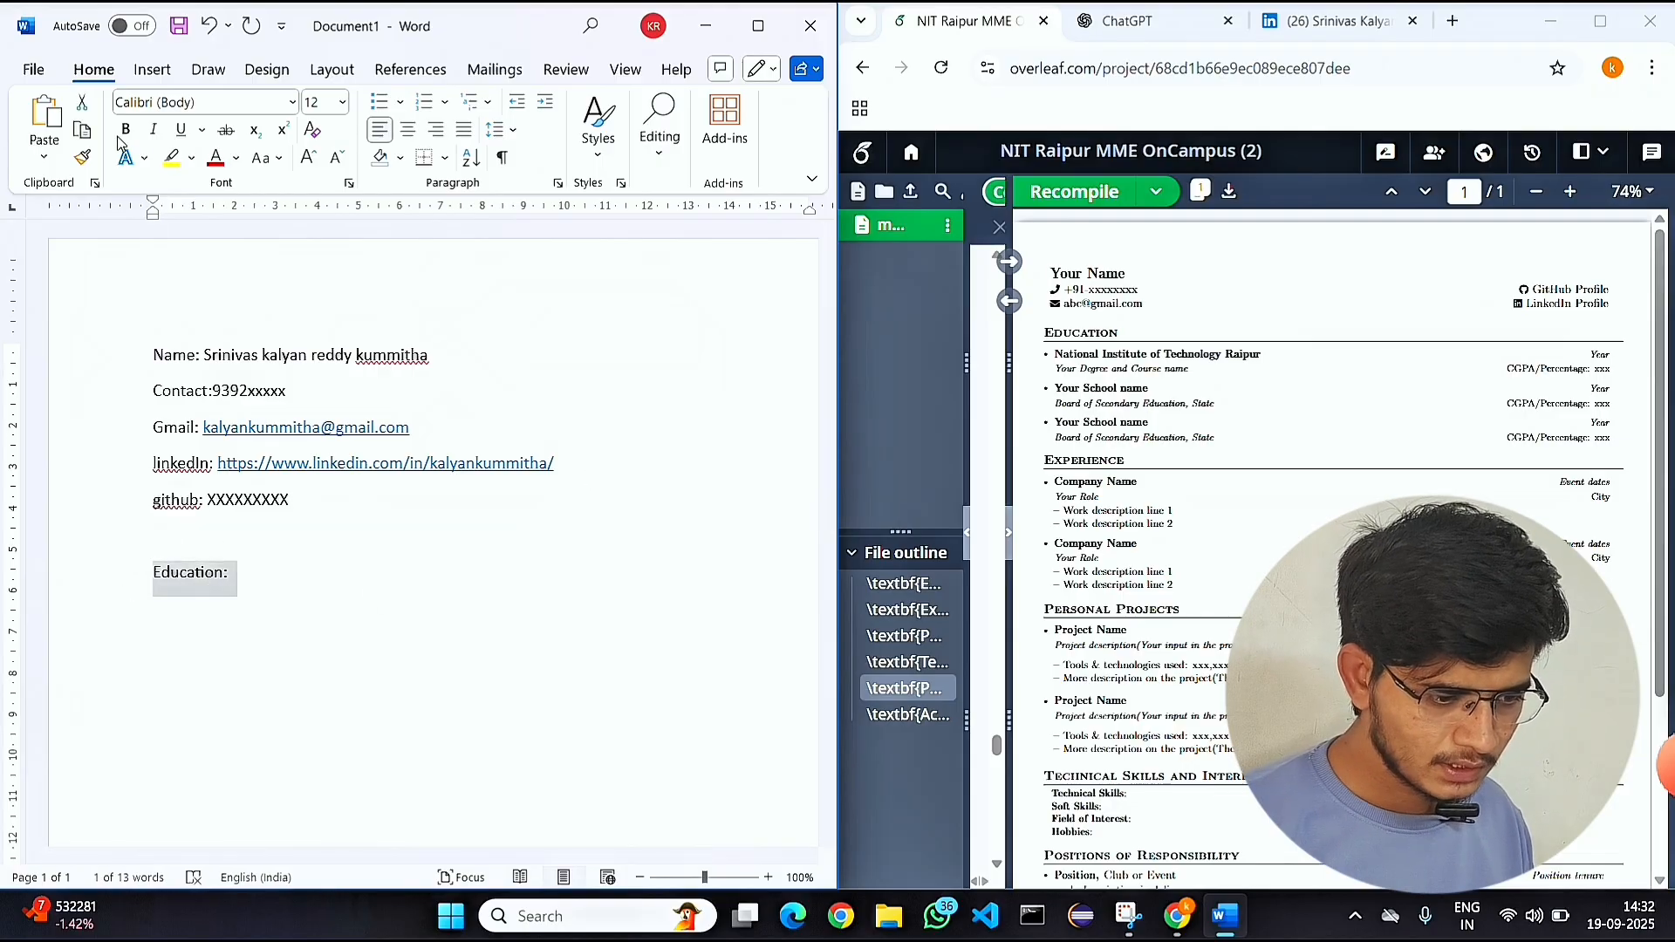
pyautogui.hotkey('ctrl', 'b')
pyautogui.click(273, 587)
pyautogui.press('Return')
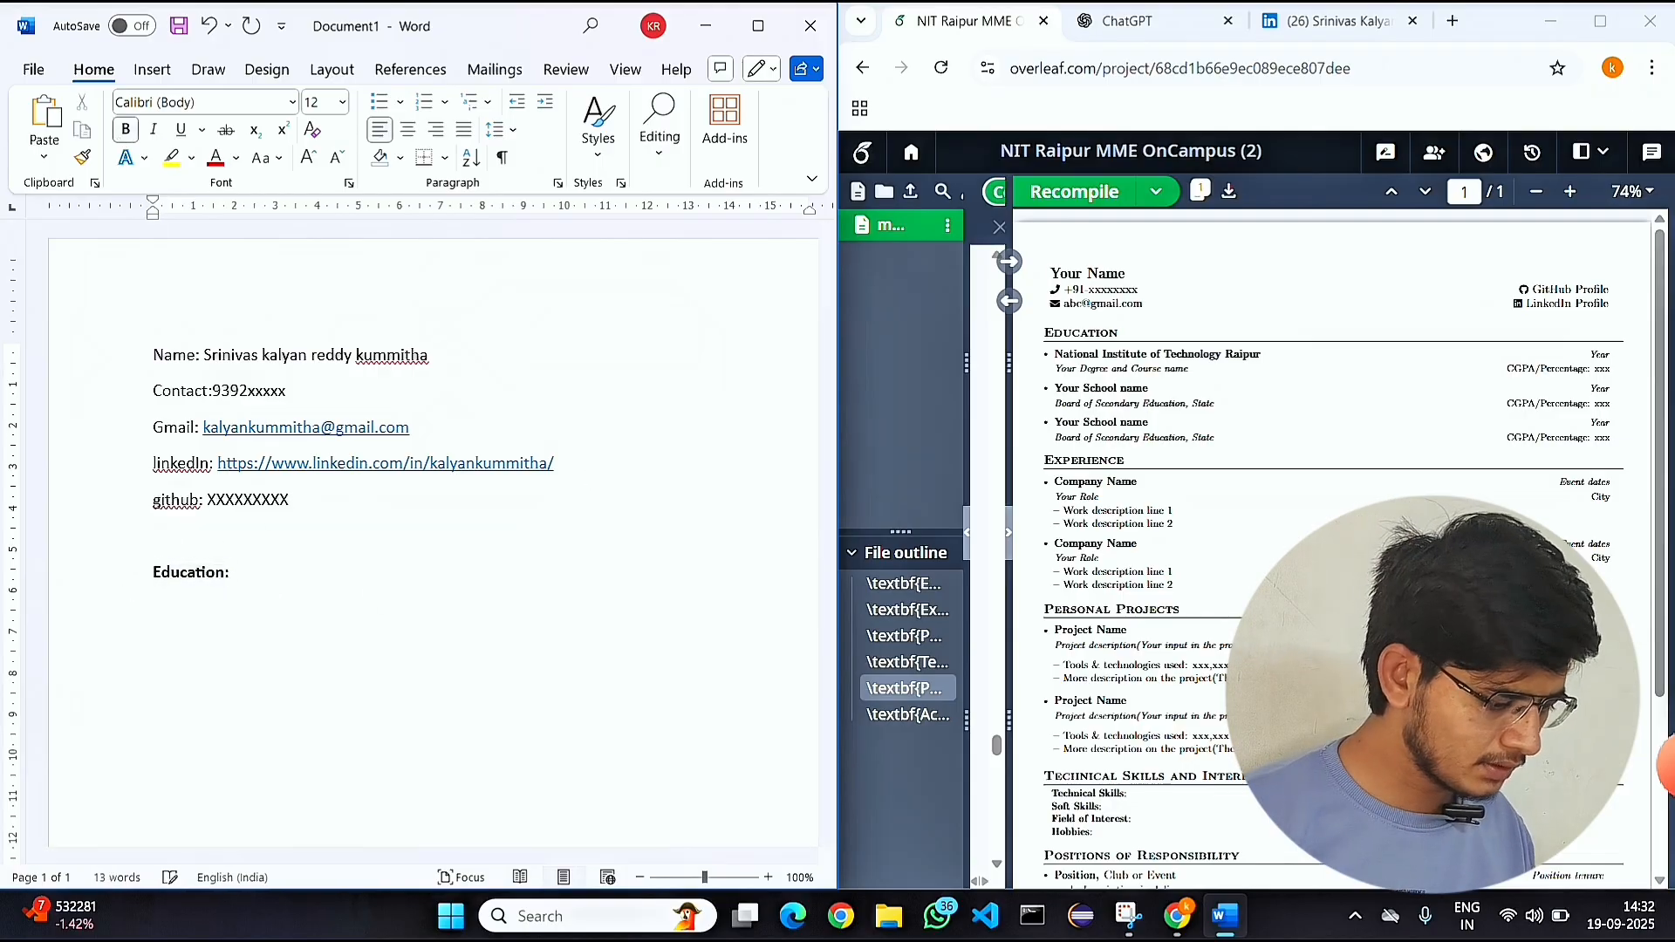
pyautogui.click(117, 124)
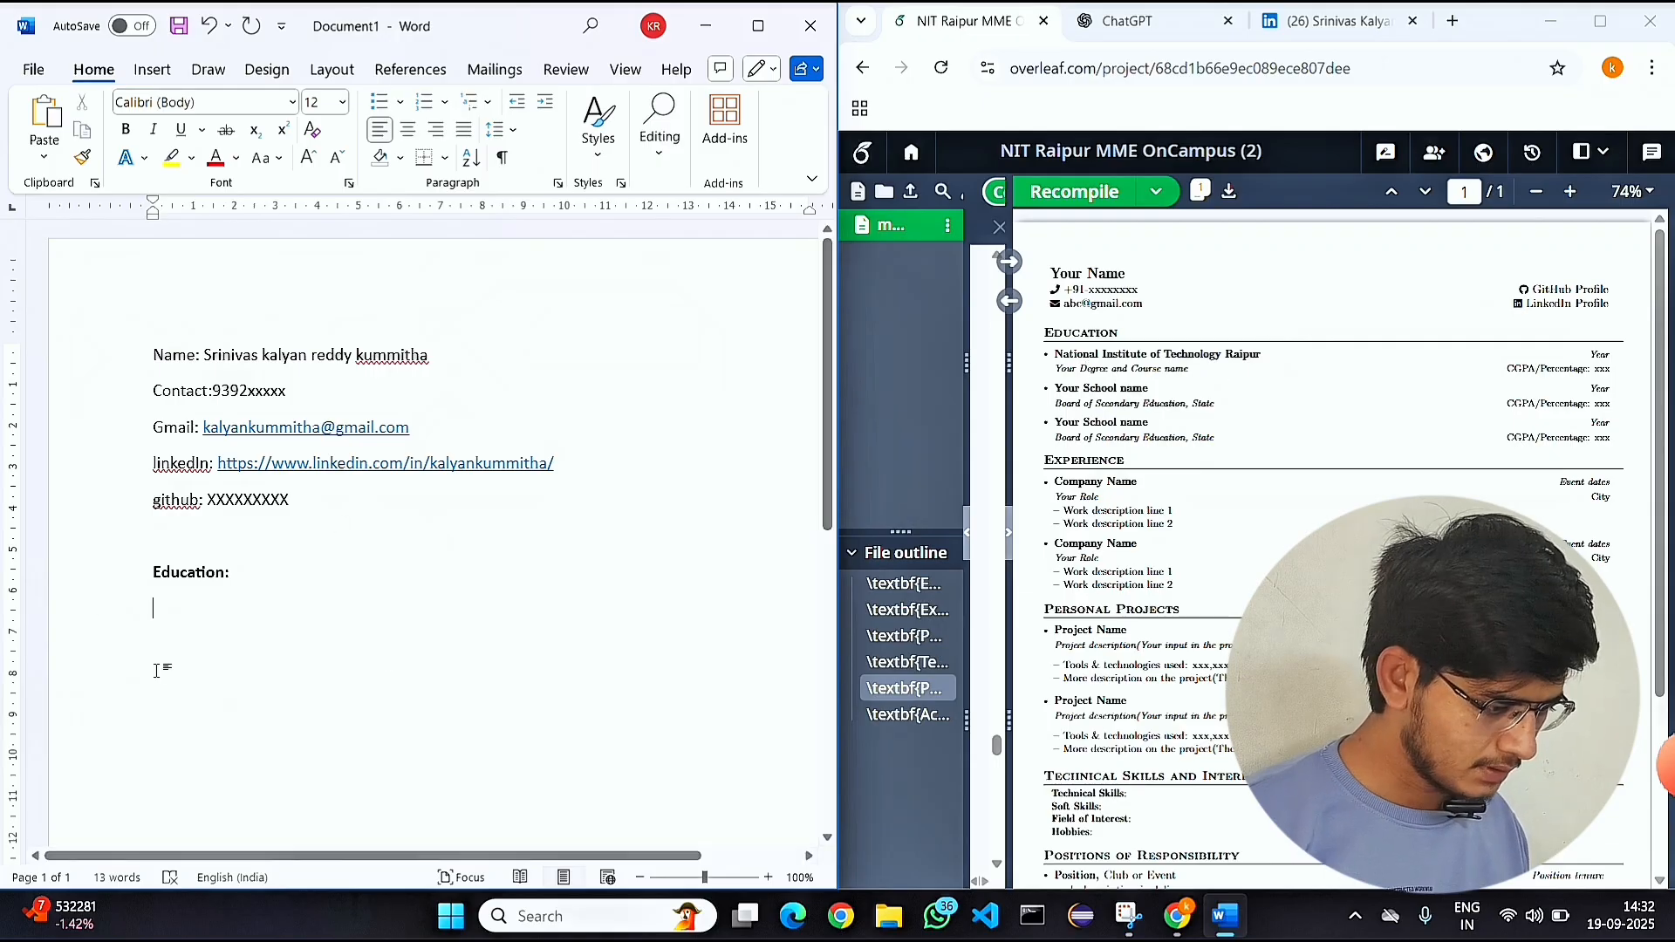
# Under Education, enter "Bapatla Engineering College , Bapatla" followed by the degree "B.Tech, ECE" on the same line.
pyautogui.write('Bapatla Engi')
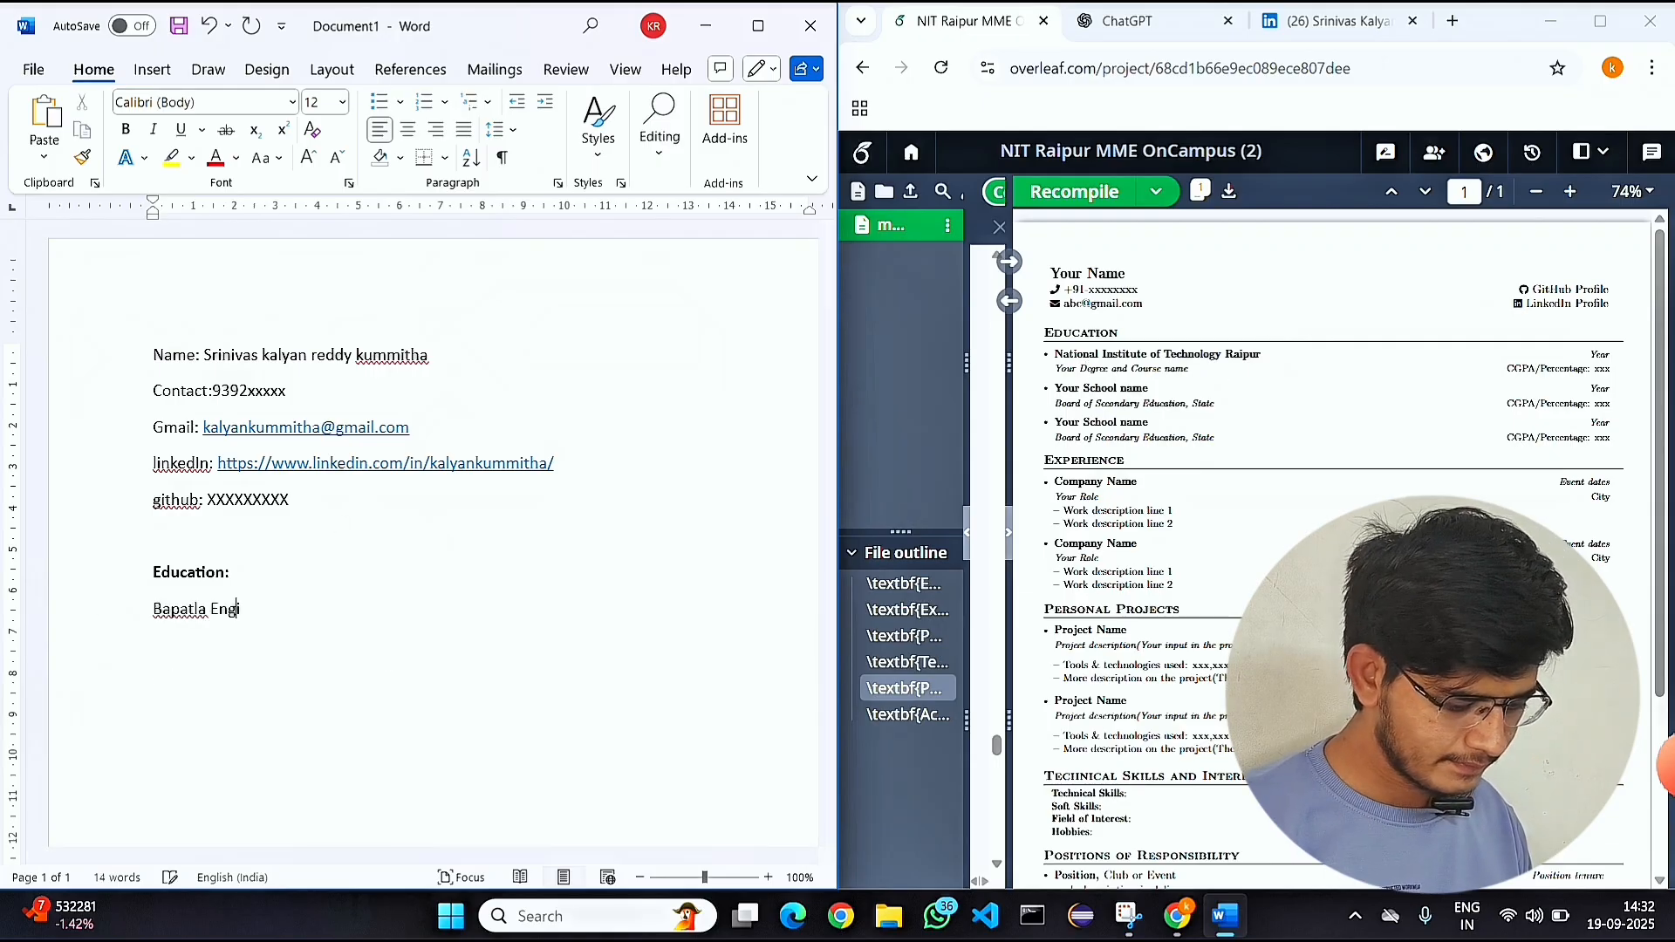
pyautogui.write('neering College')
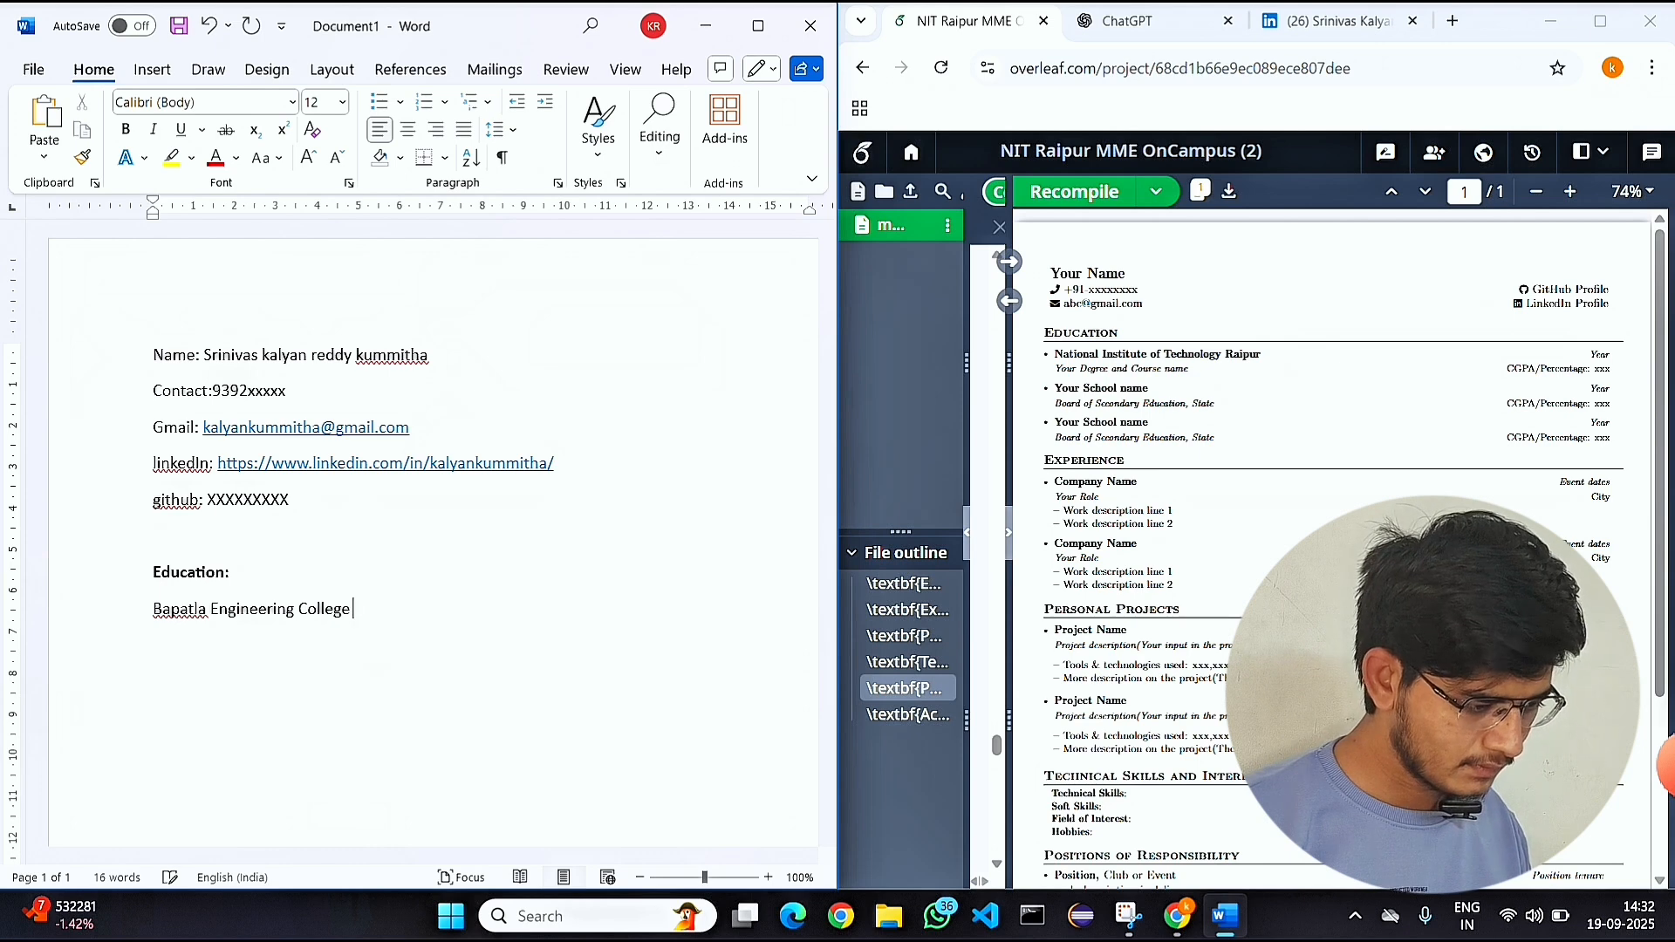
pyautogui.write(' , Bapatla')
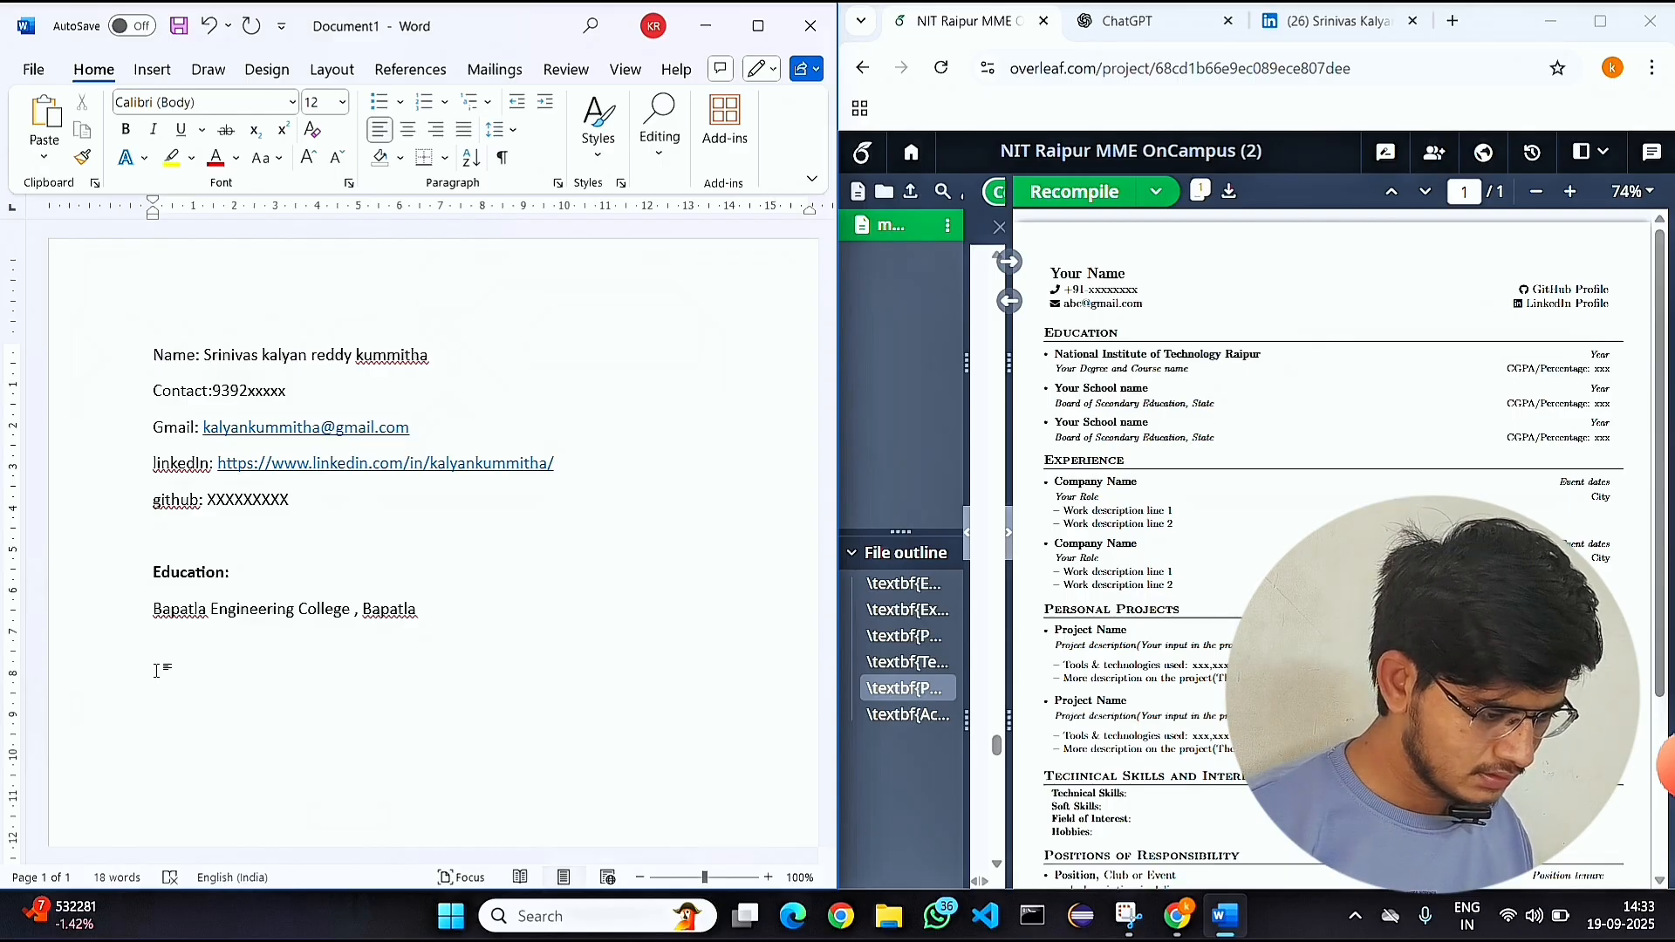
pyautogui.press('Tab')
pyautogui.write('B.Tech, EcE')
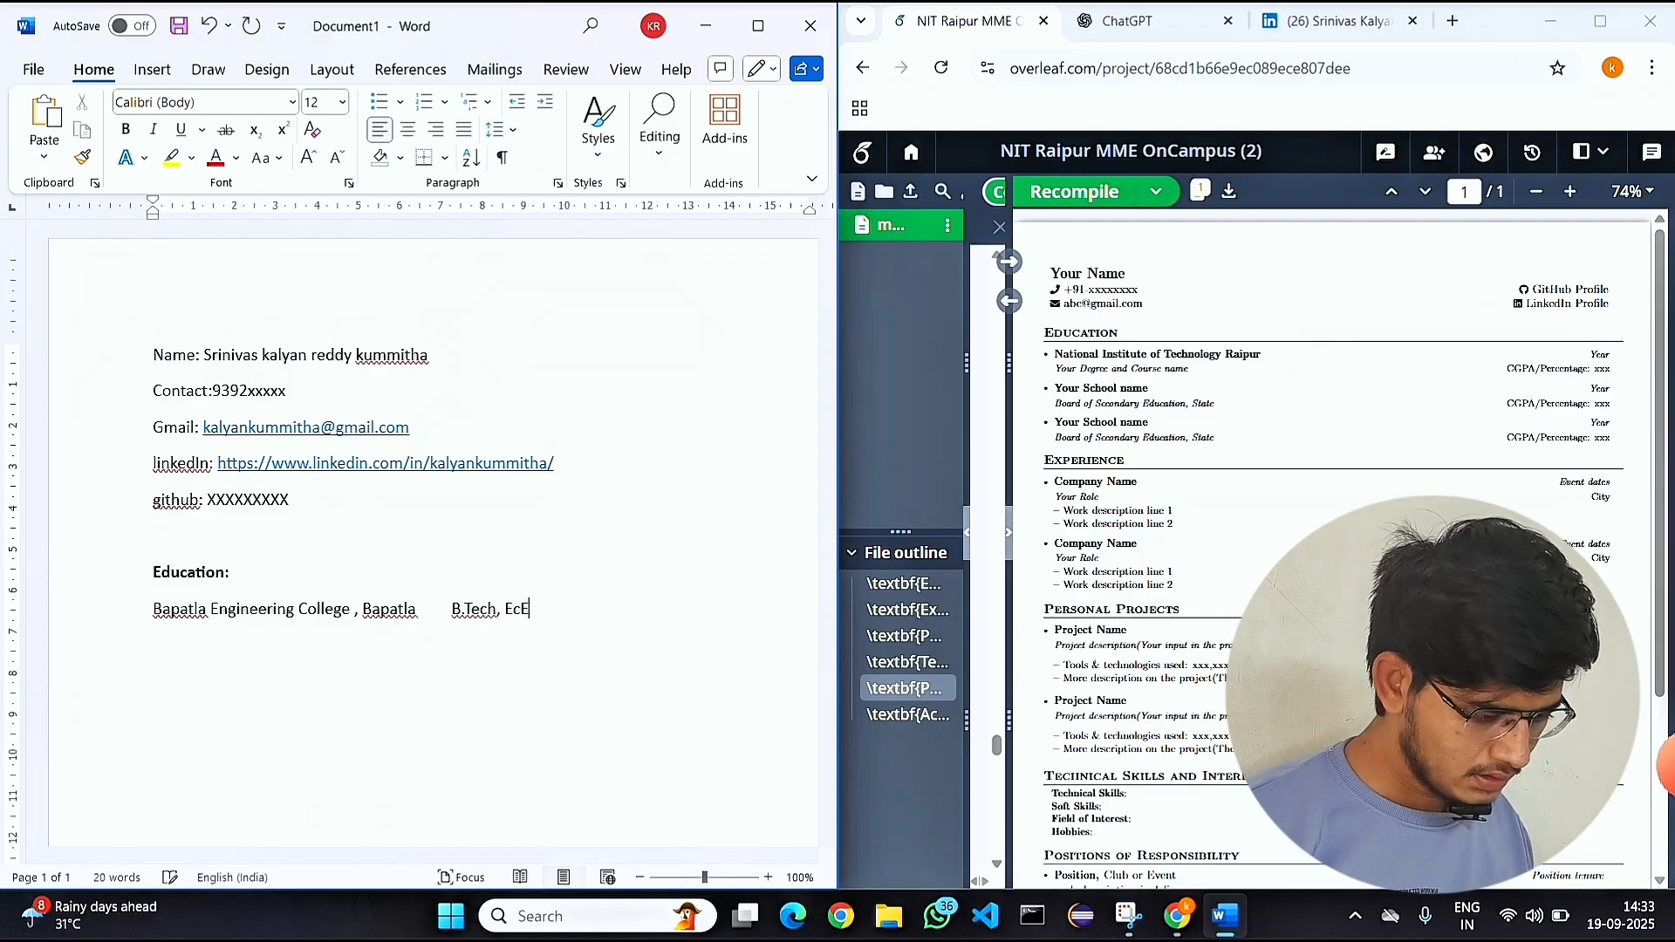
pyautogui.write('2')
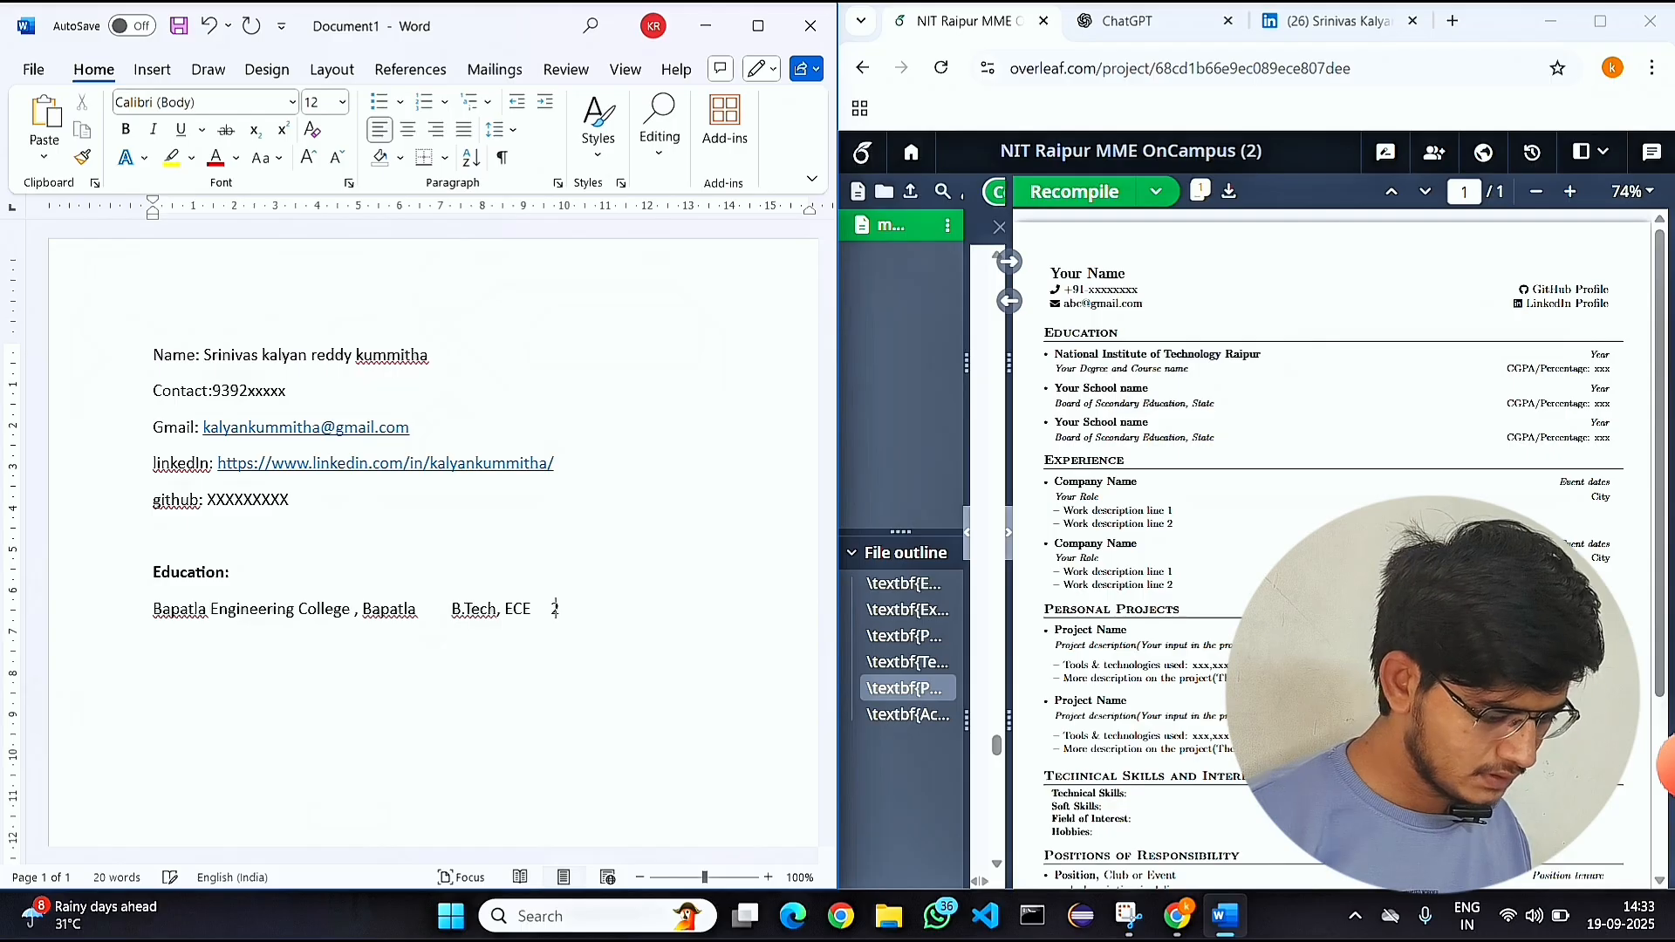
pyautogui.write('021-')
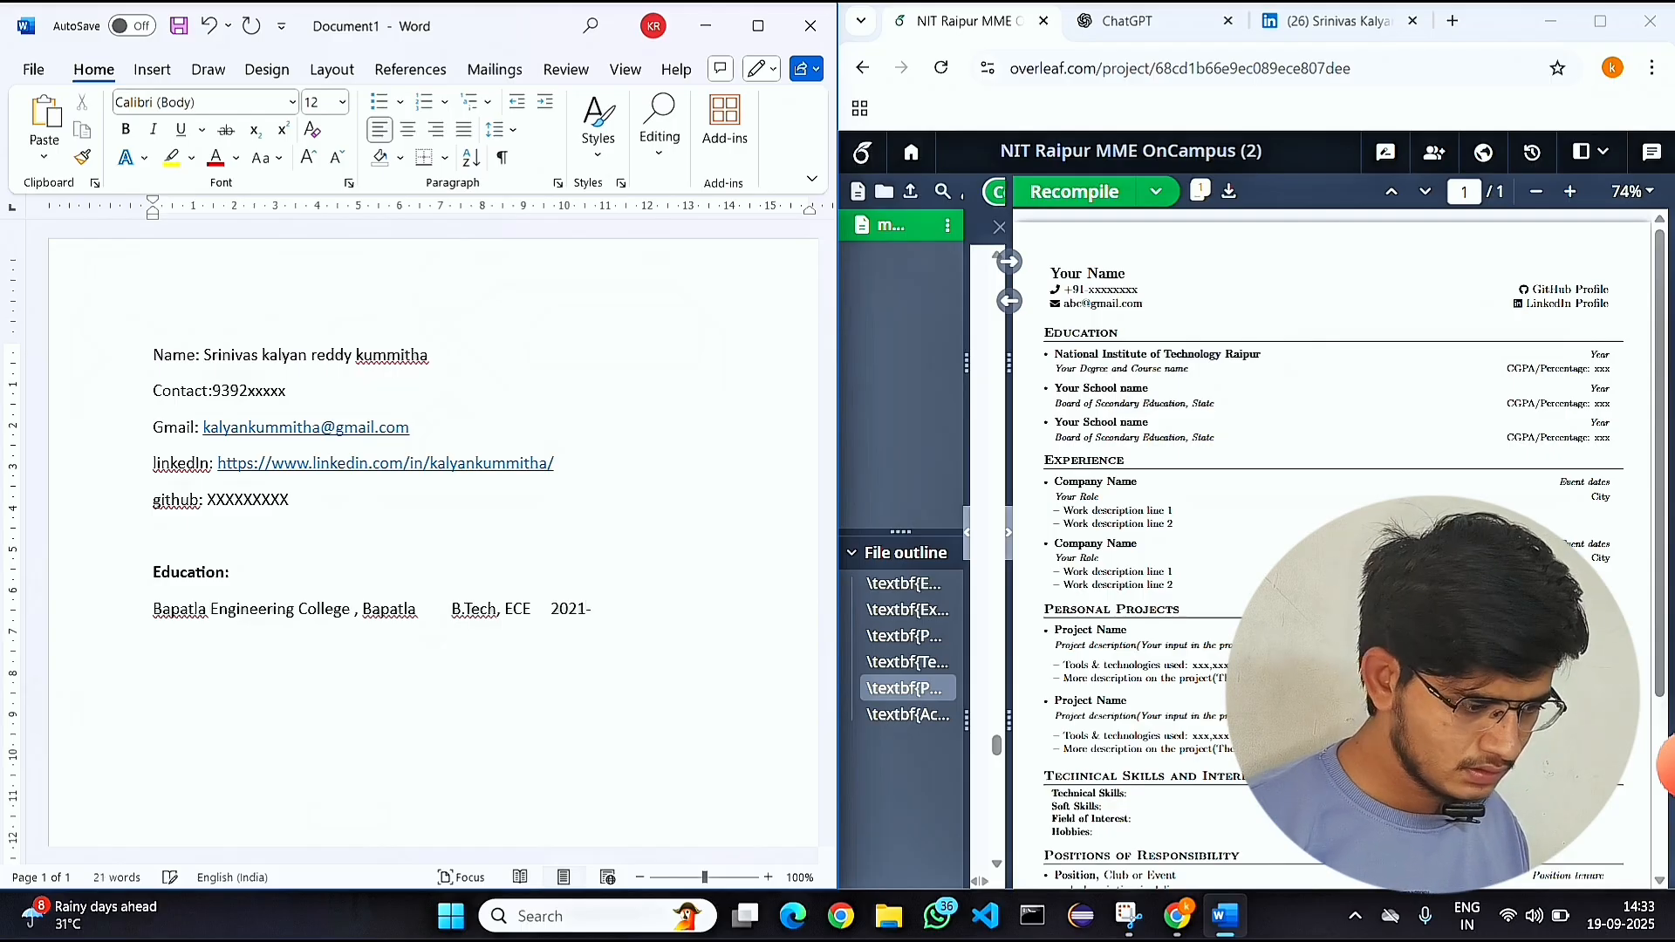
pyautogui.write('2025')
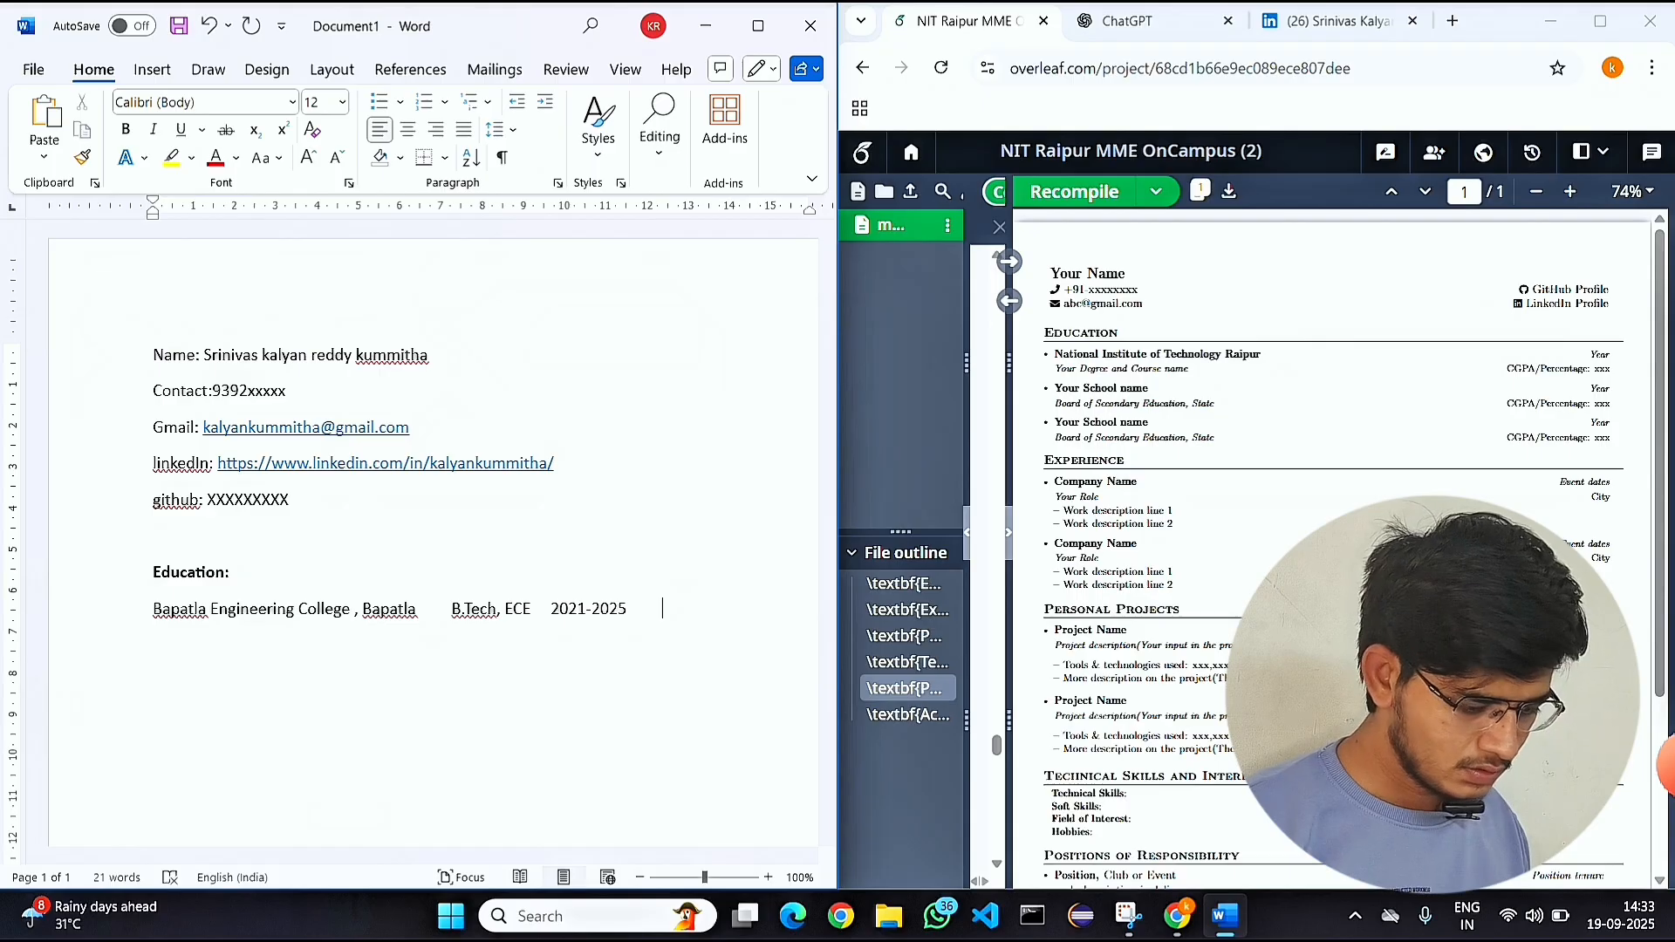
pyautogui.write('cgpa:8')
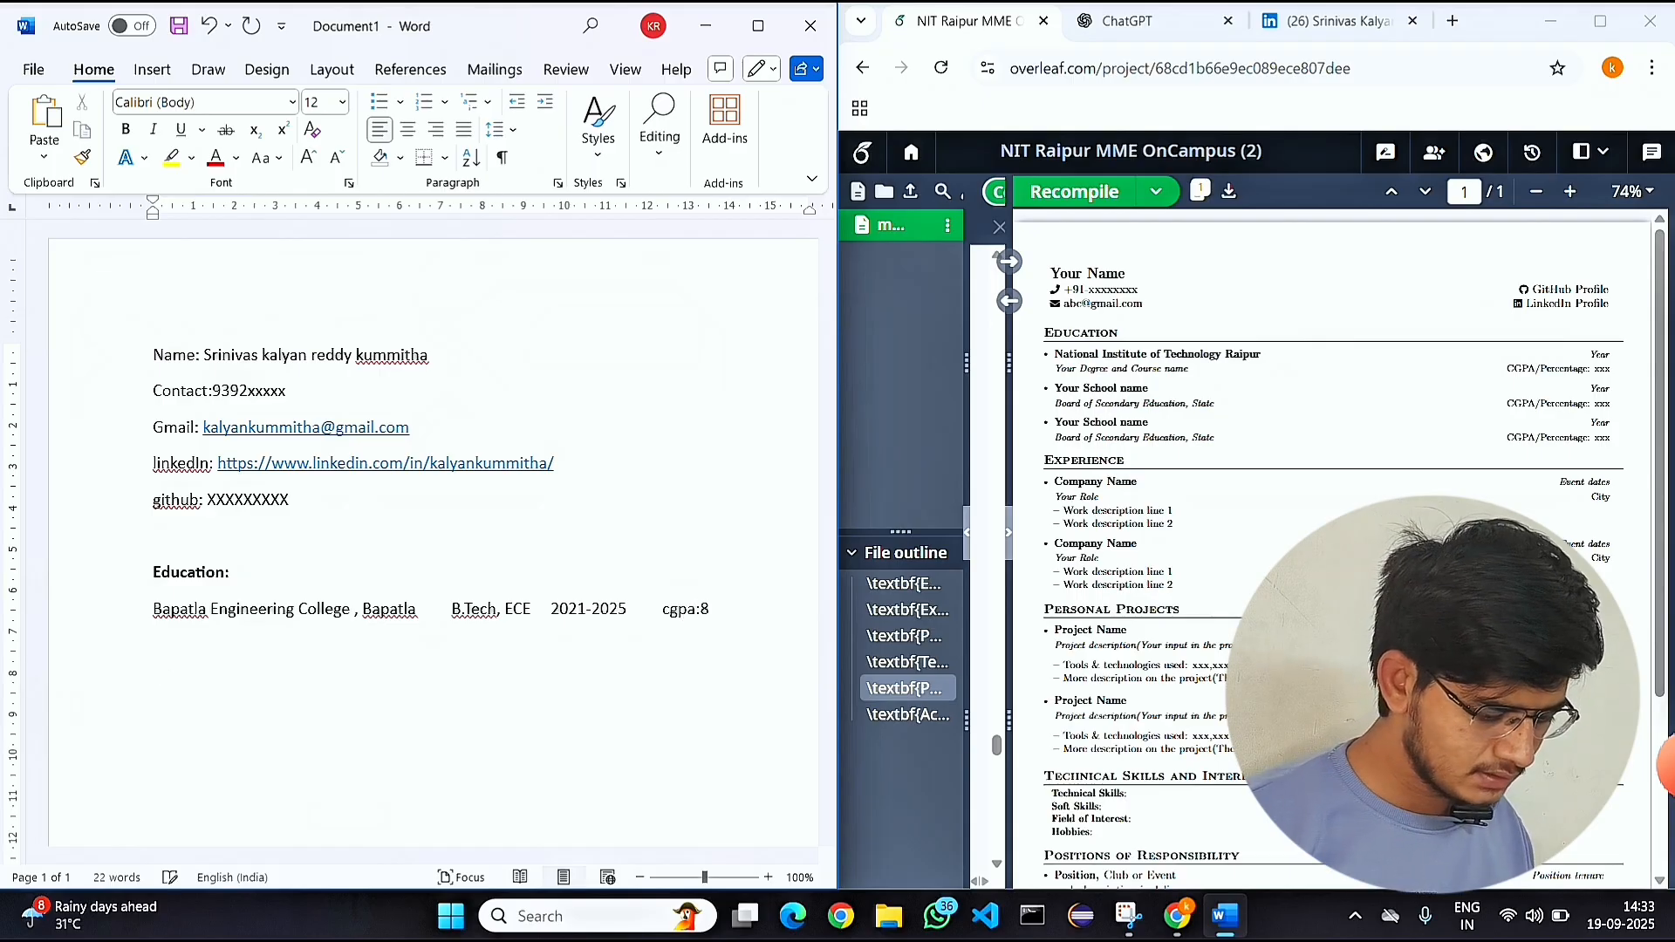
pyautogui.write('.7')
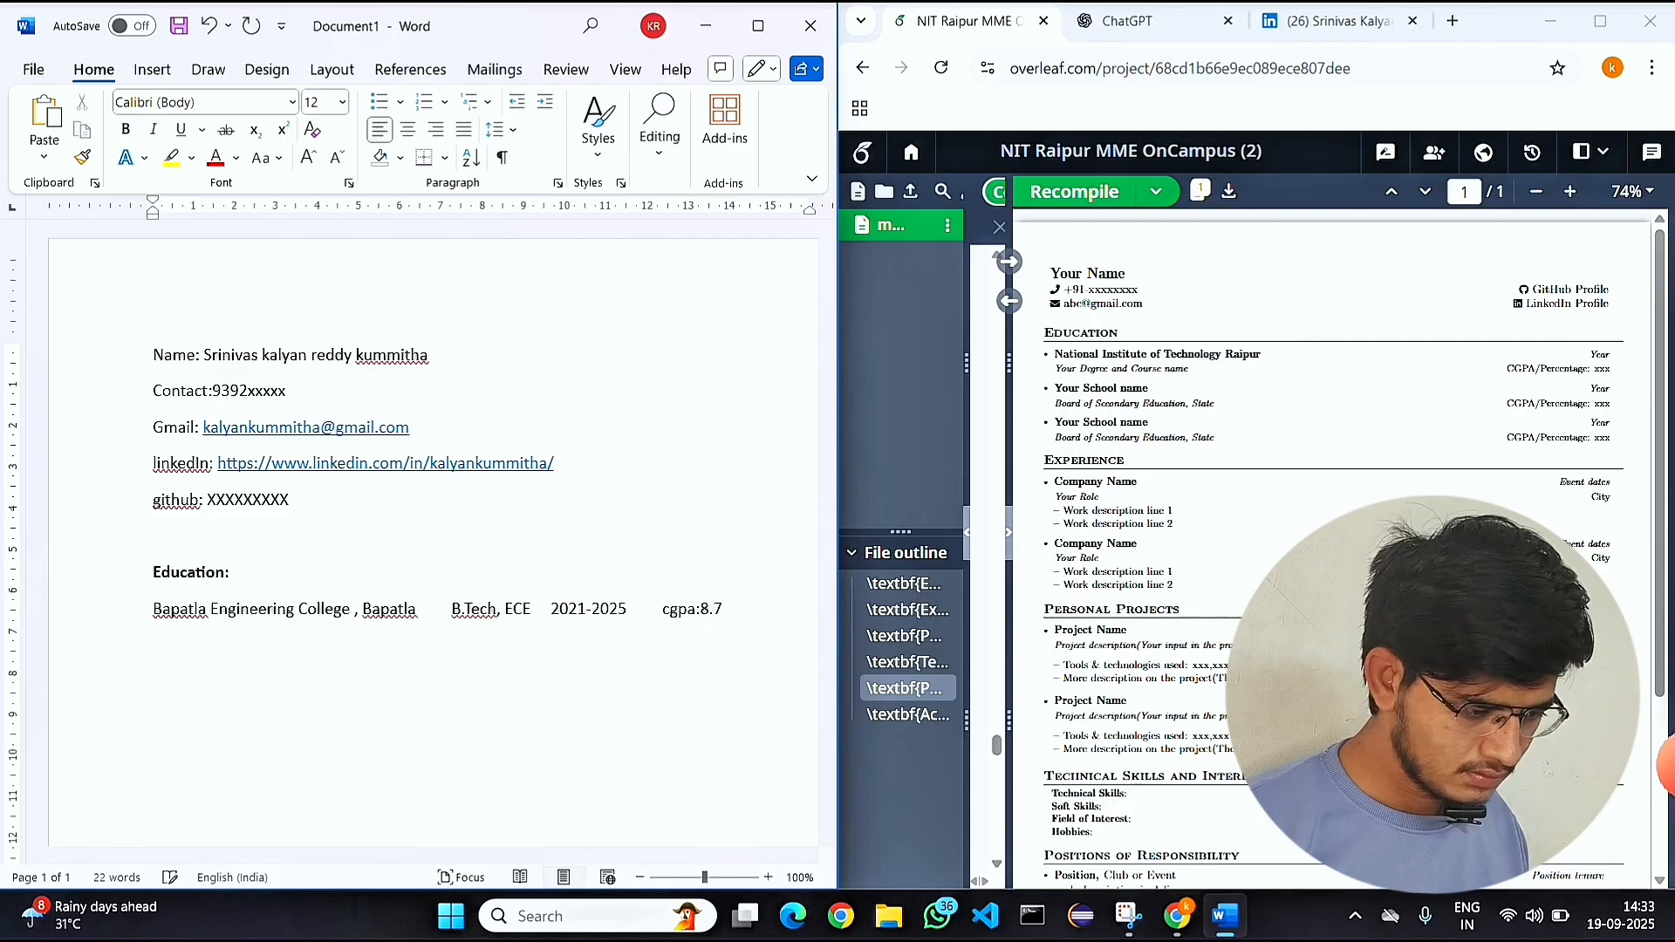
# Complete the engineering college entry with the years 2021-2025 and "cgpa:8.7".
pyautogui.press('Return')
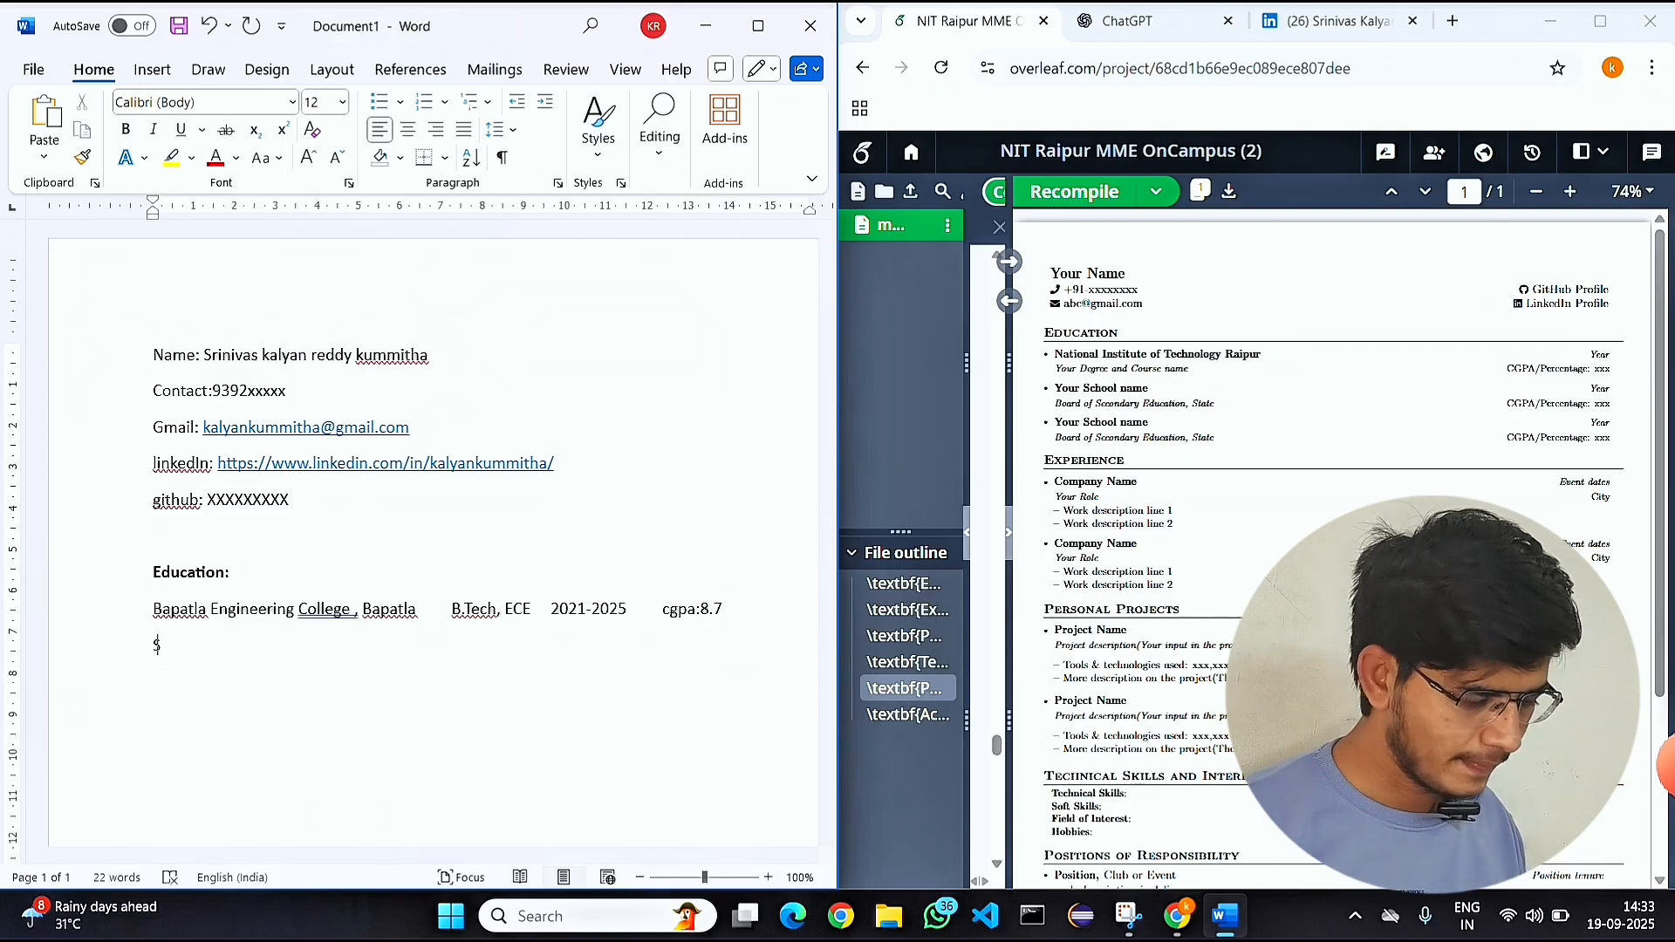
# Add "Sri chaitanya Junior College" as the second entry under Education.
pyautogui.write('Sricha')
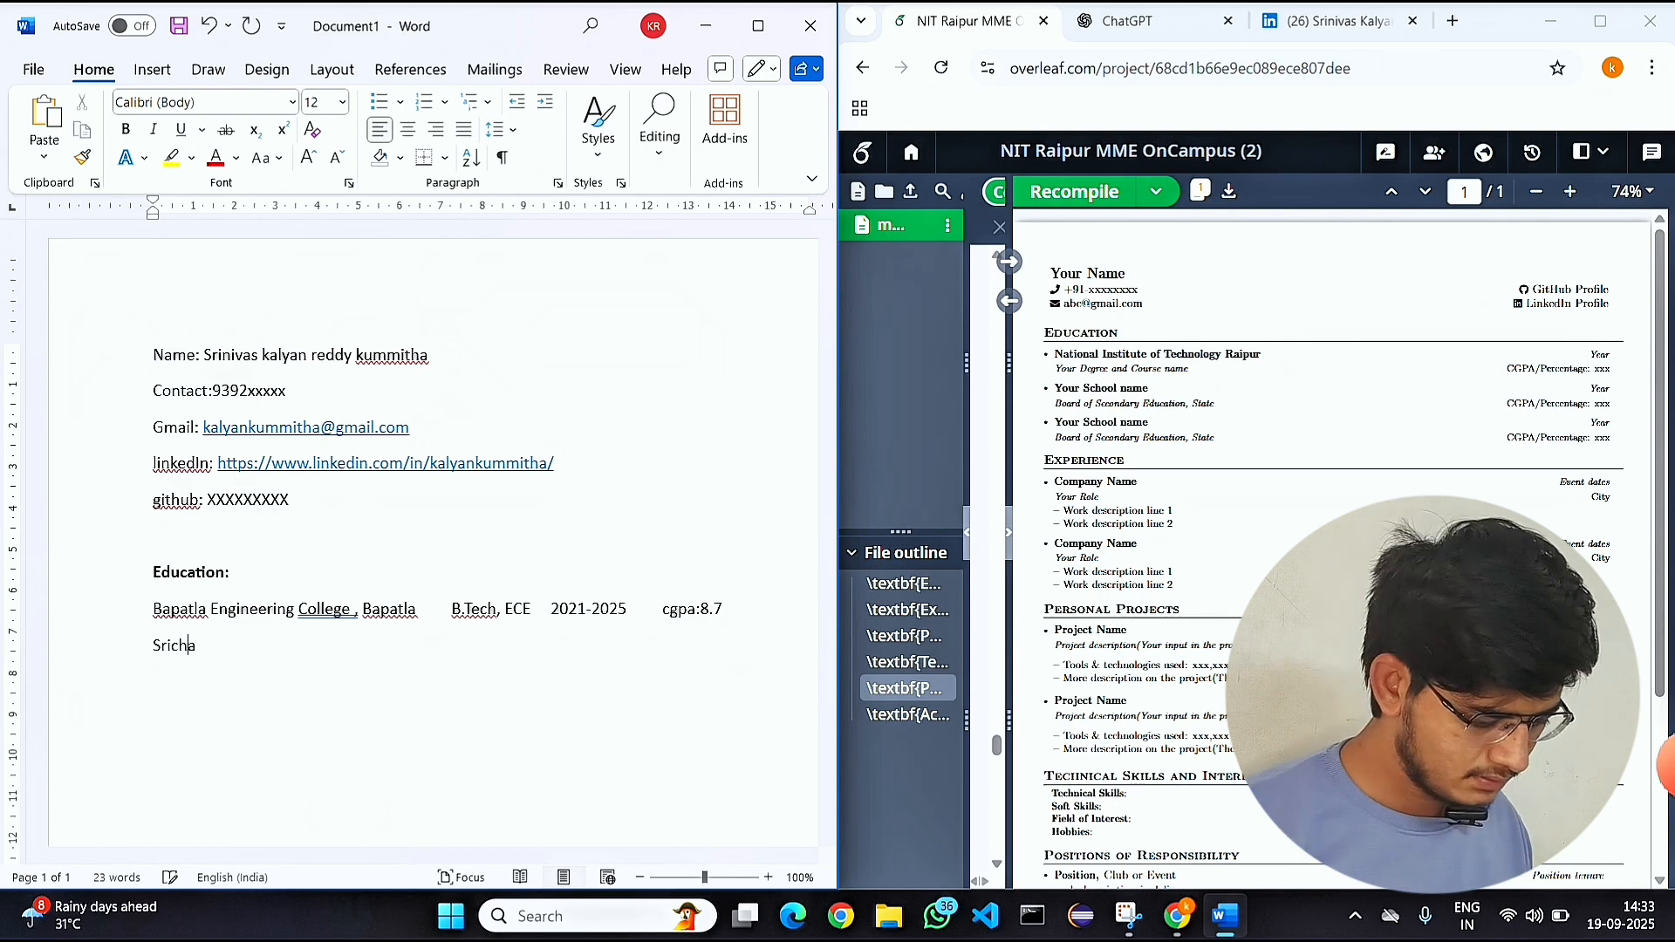
pyautogui.write('itanya')
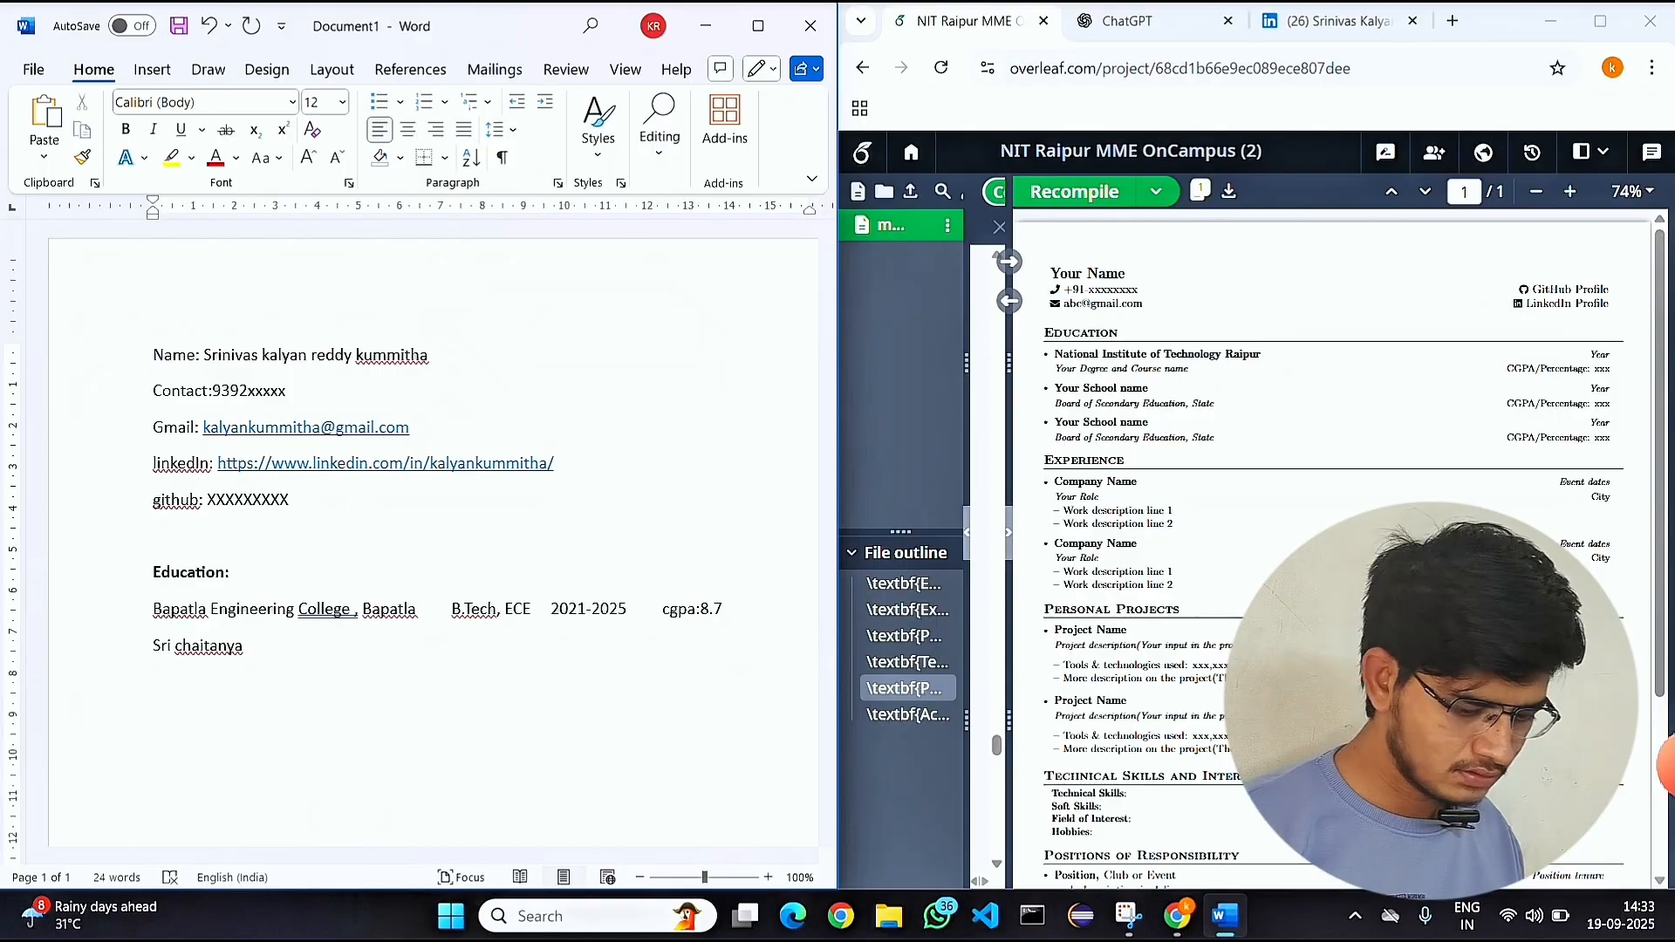
pyautogui.write('Junior College')
# Leave two blank lines below the Education entries and add an "Experience" heading.
pyautogui.press('Return')
pyautogui.press('Return')
pyautogui.press('Return')
pyautogui.write('Experience')
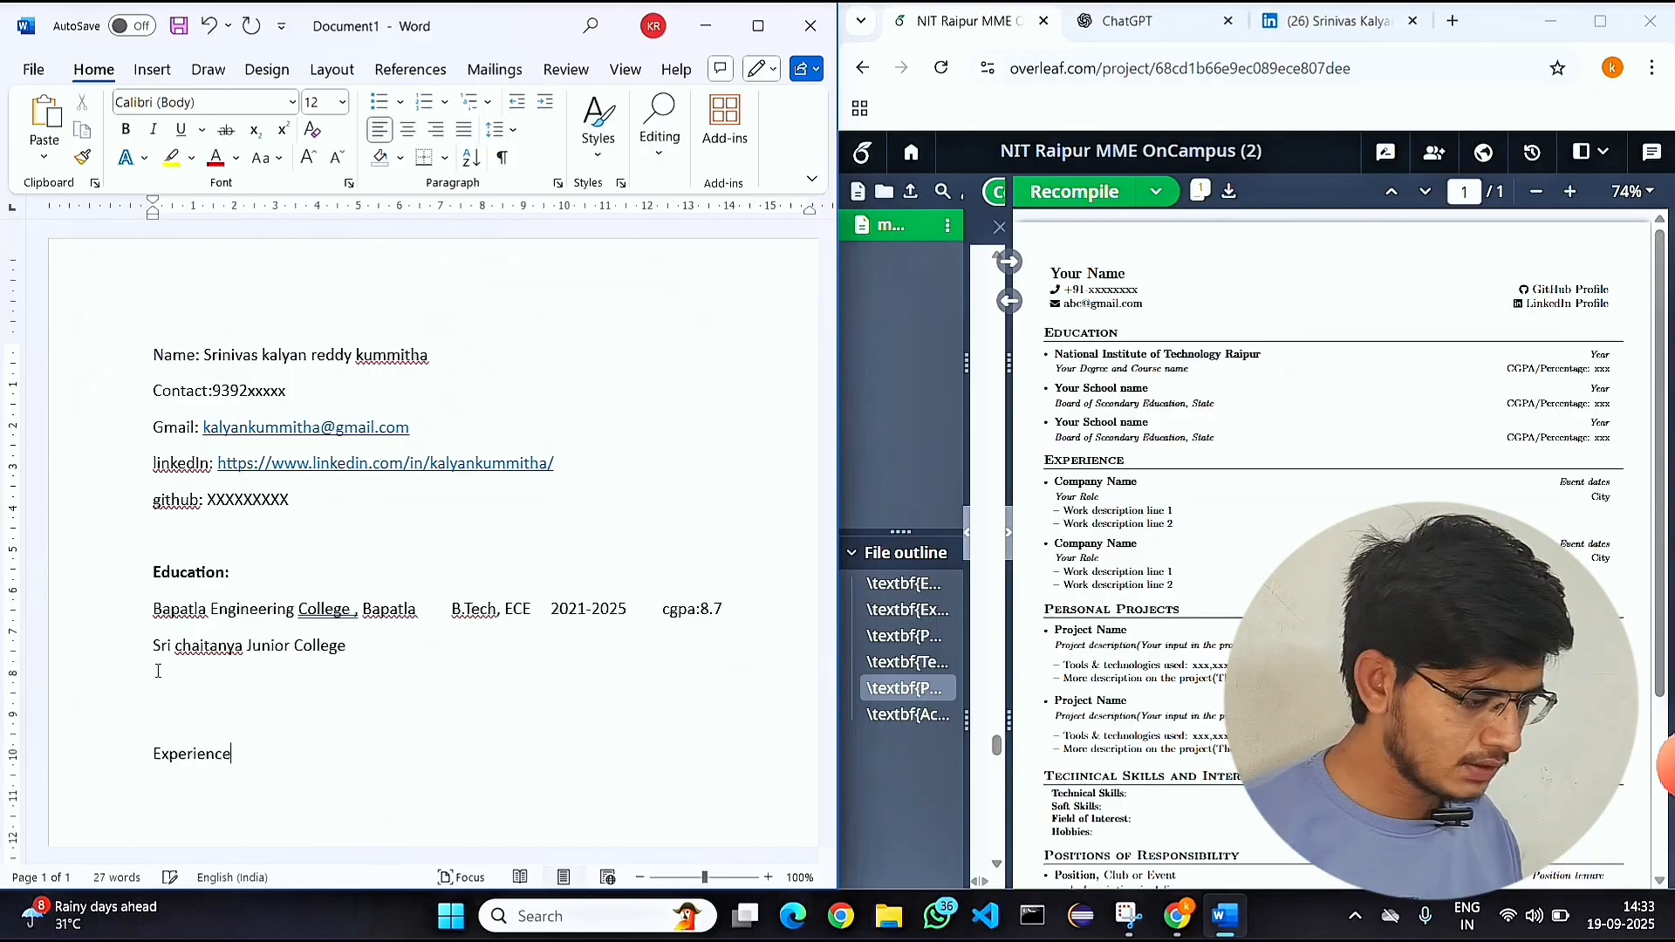
pyautogui.write(':')
# Add a colon after the Experience heading, make the heading bold, and start a new line below it.
pyautogui.tripleClick(194, 754)
pyautogui.hotkey('ctrl', 'b')
pyautogui.click(262, 755)
pyautogui.press('Return')
pyautogui.scroll(-3, 198, 516)
# Under Experience, enter "Company: Skill Vertex" with the dashed list item "Web Development Intern" beneath it.
pyautogui.write('c')
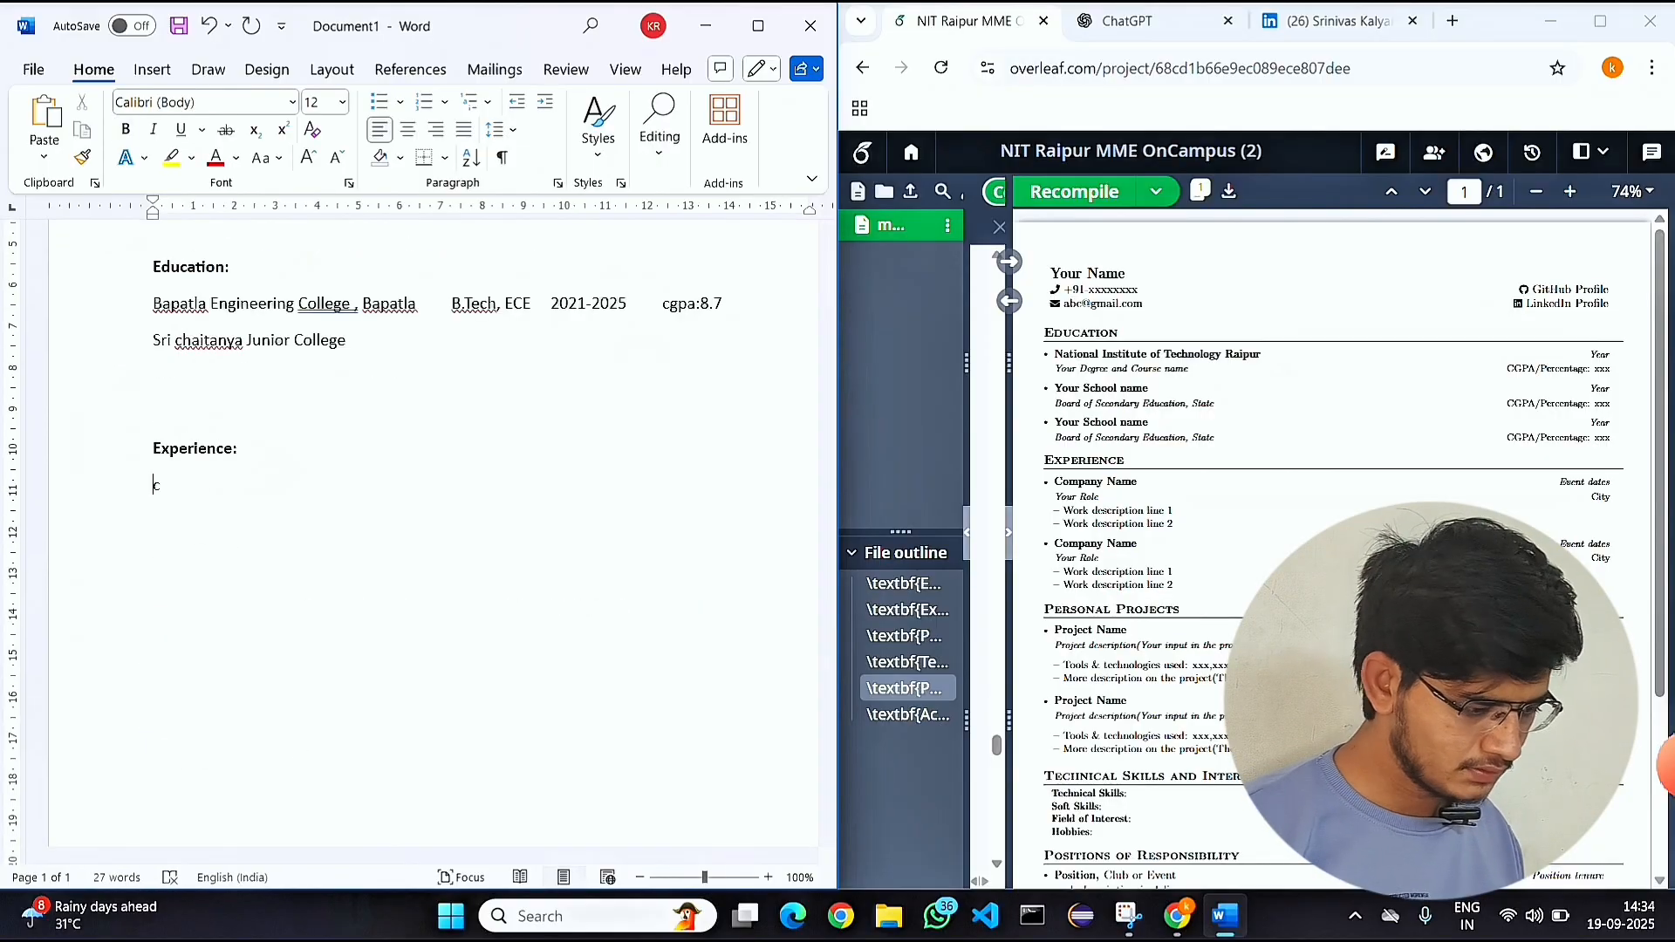
pyautogui.write('ompany: Skill Vertex')
pyautogui.press('Return')
pyautogui.write('- Web Developmentb')
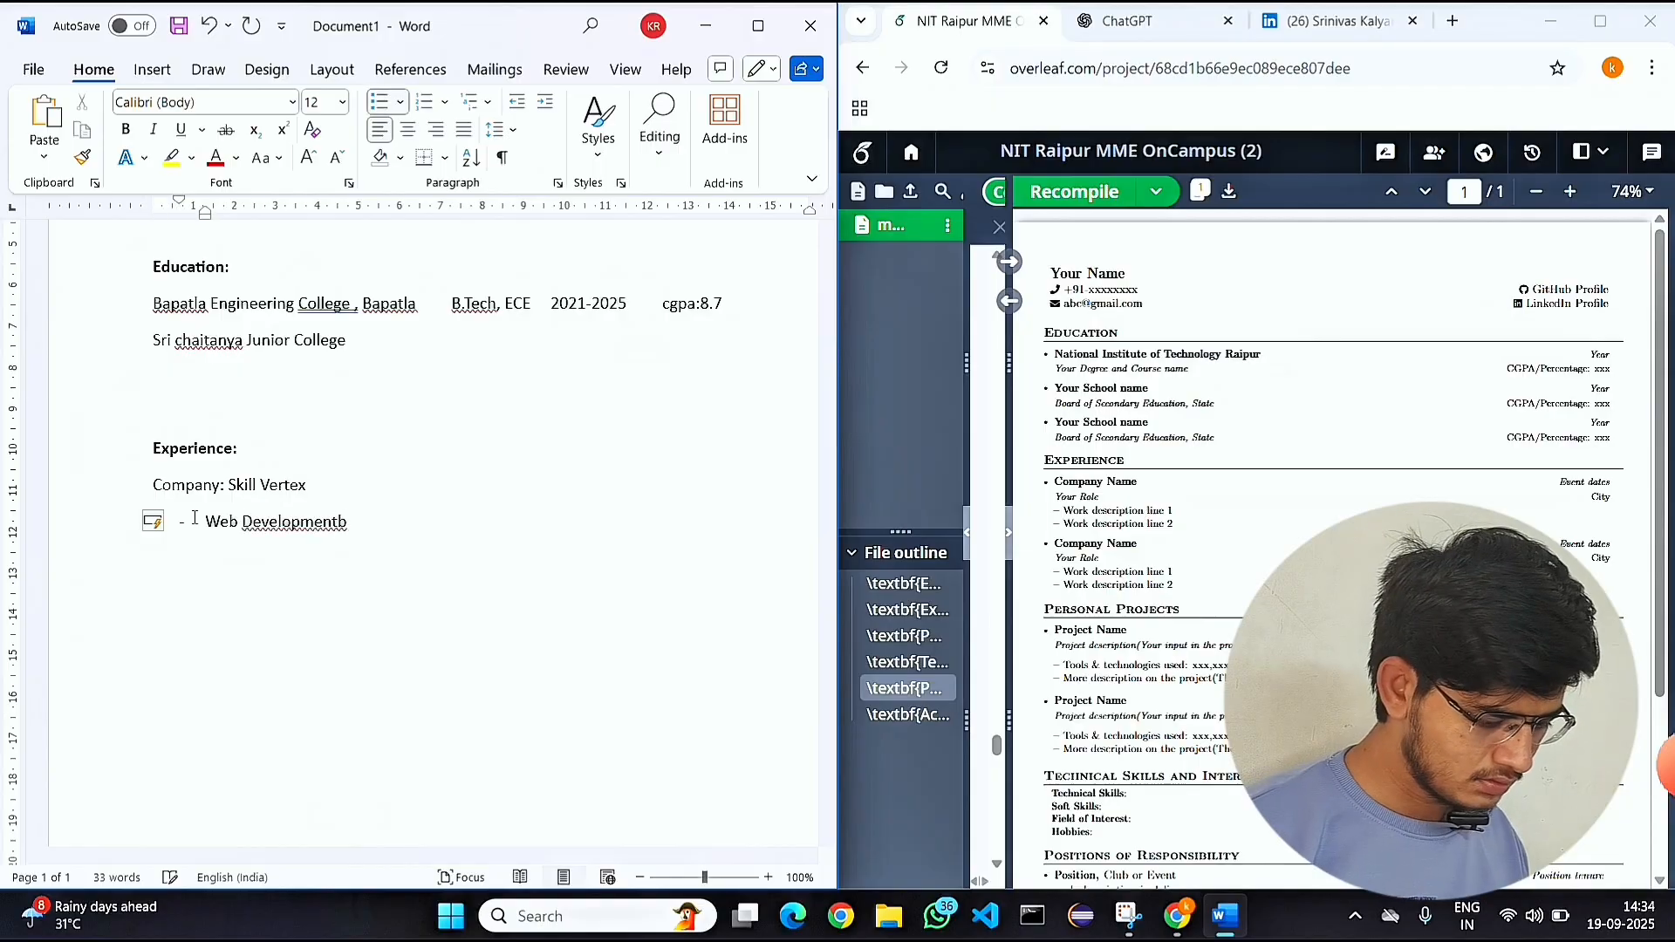
pyautogui.press('BackSpace')
pyautogui.write('Intern')
# End the dashed list and describe the internship as "I have assisted Developers to Design Enterprise Web Application".
pyautogui.press('Return')
pyautogui.press('Return')
pyautogui.write('I have assisted')
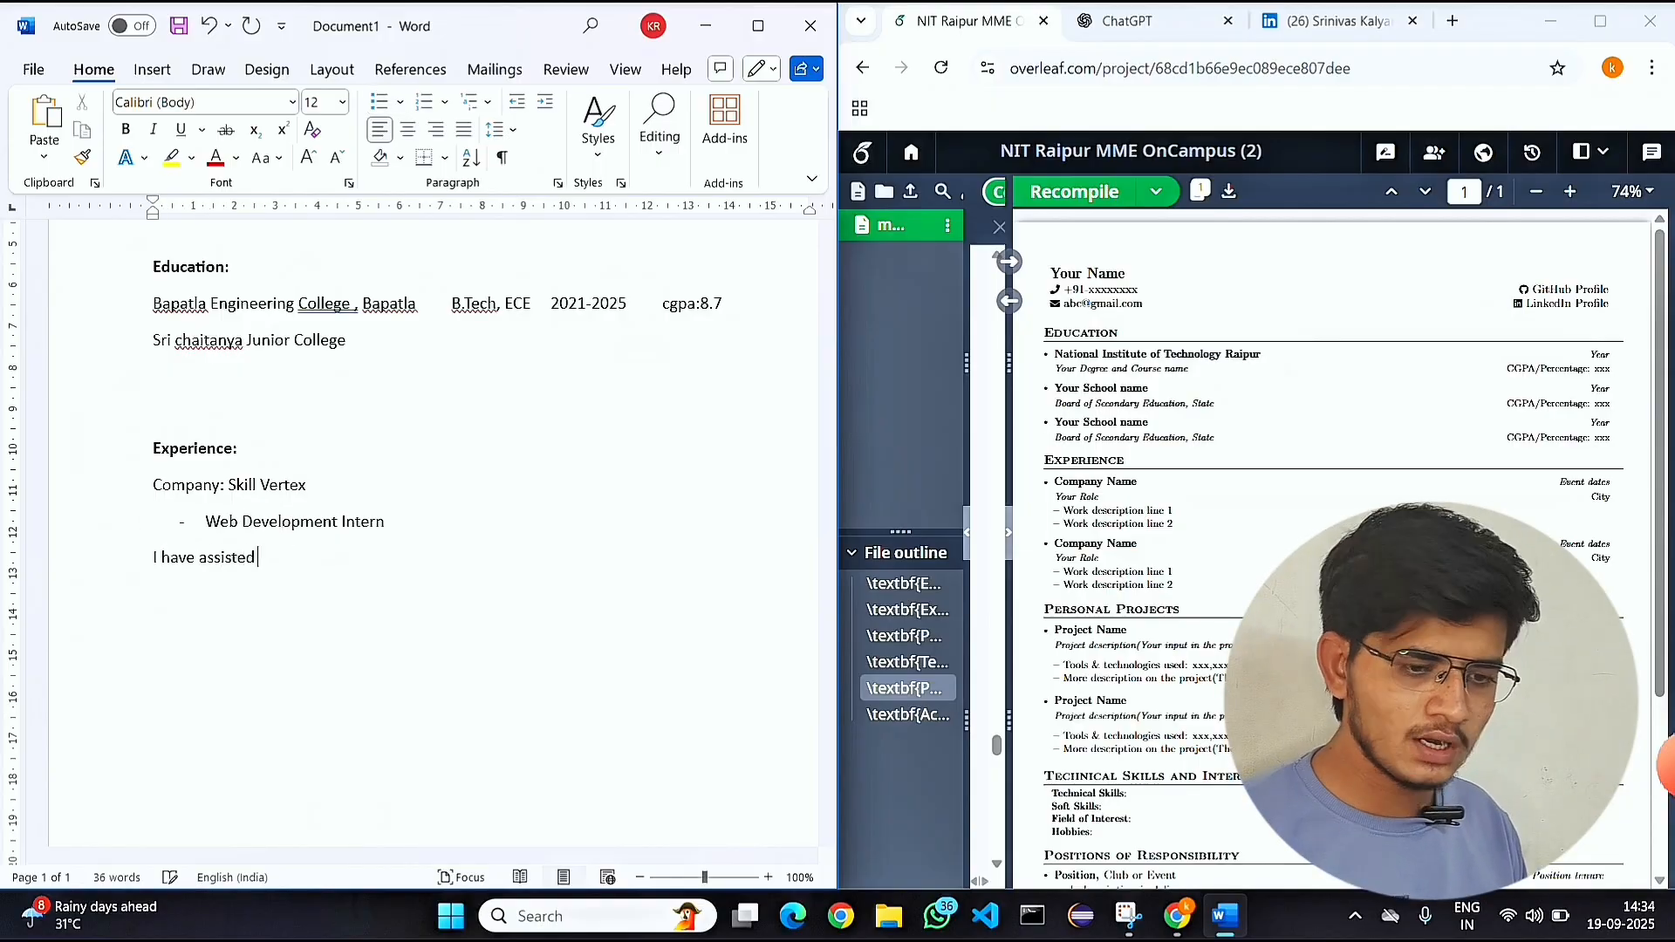
pyautogui.write(' Developers to Design Enterprise Web Application')
# Leave a blank line and begin a second company entry for Skill Technologies.
pyautogui.press('Return')
pyautogui.press('Return')
pyautogui.write('con')
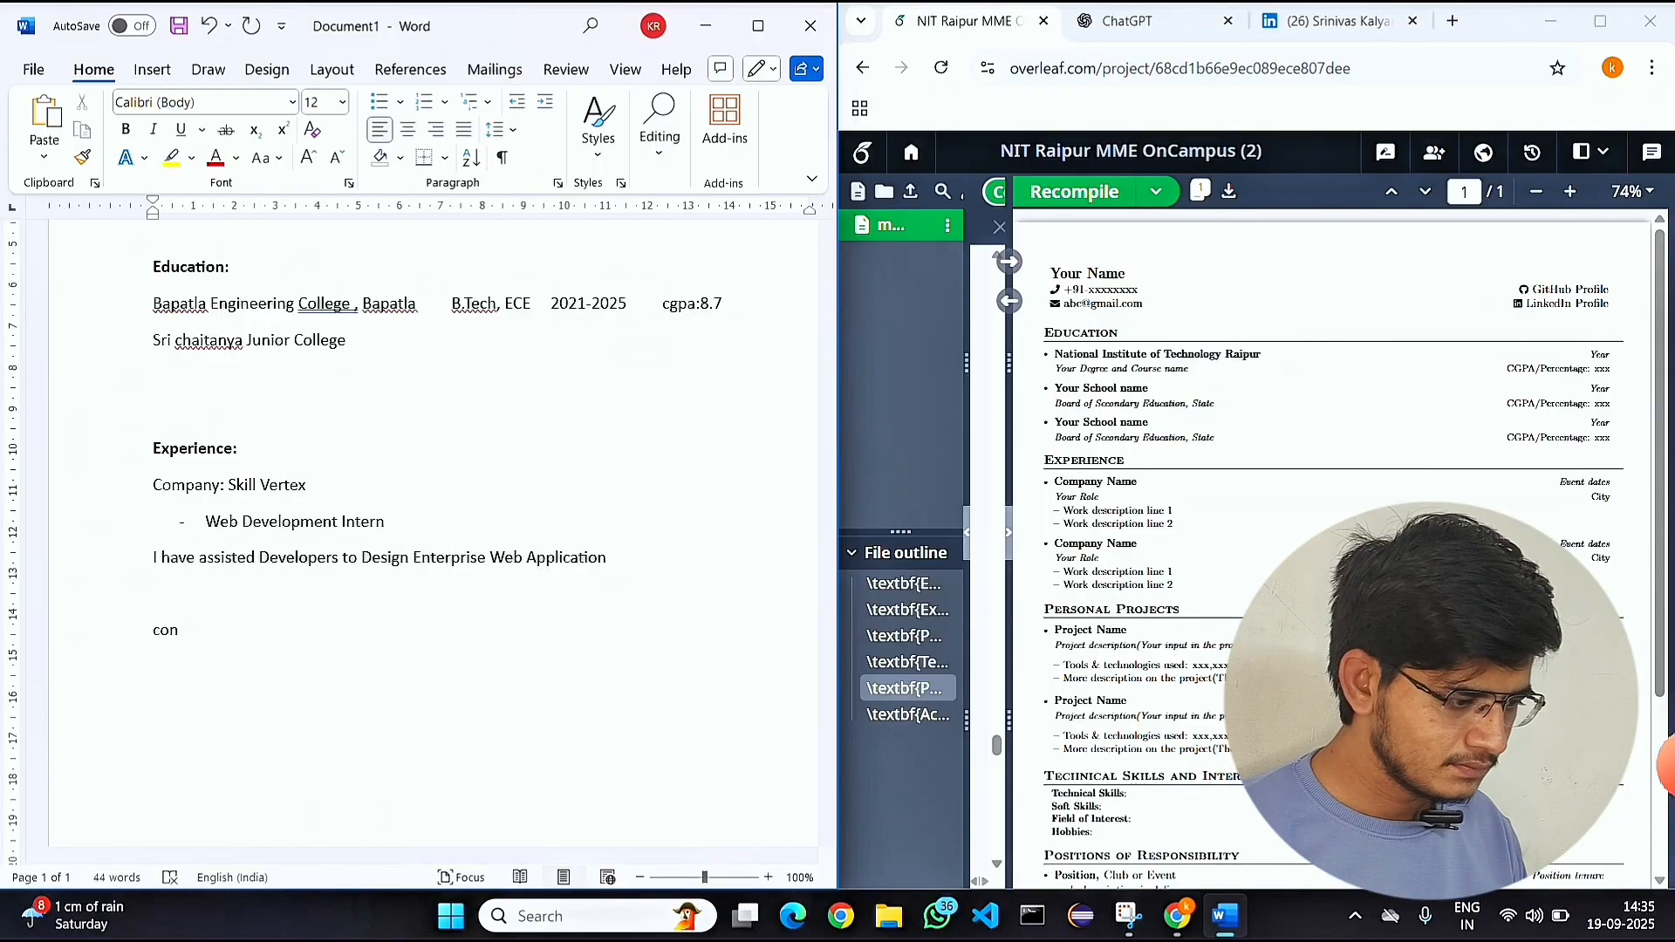
pyautogui.write('pany: Skill Technologies')
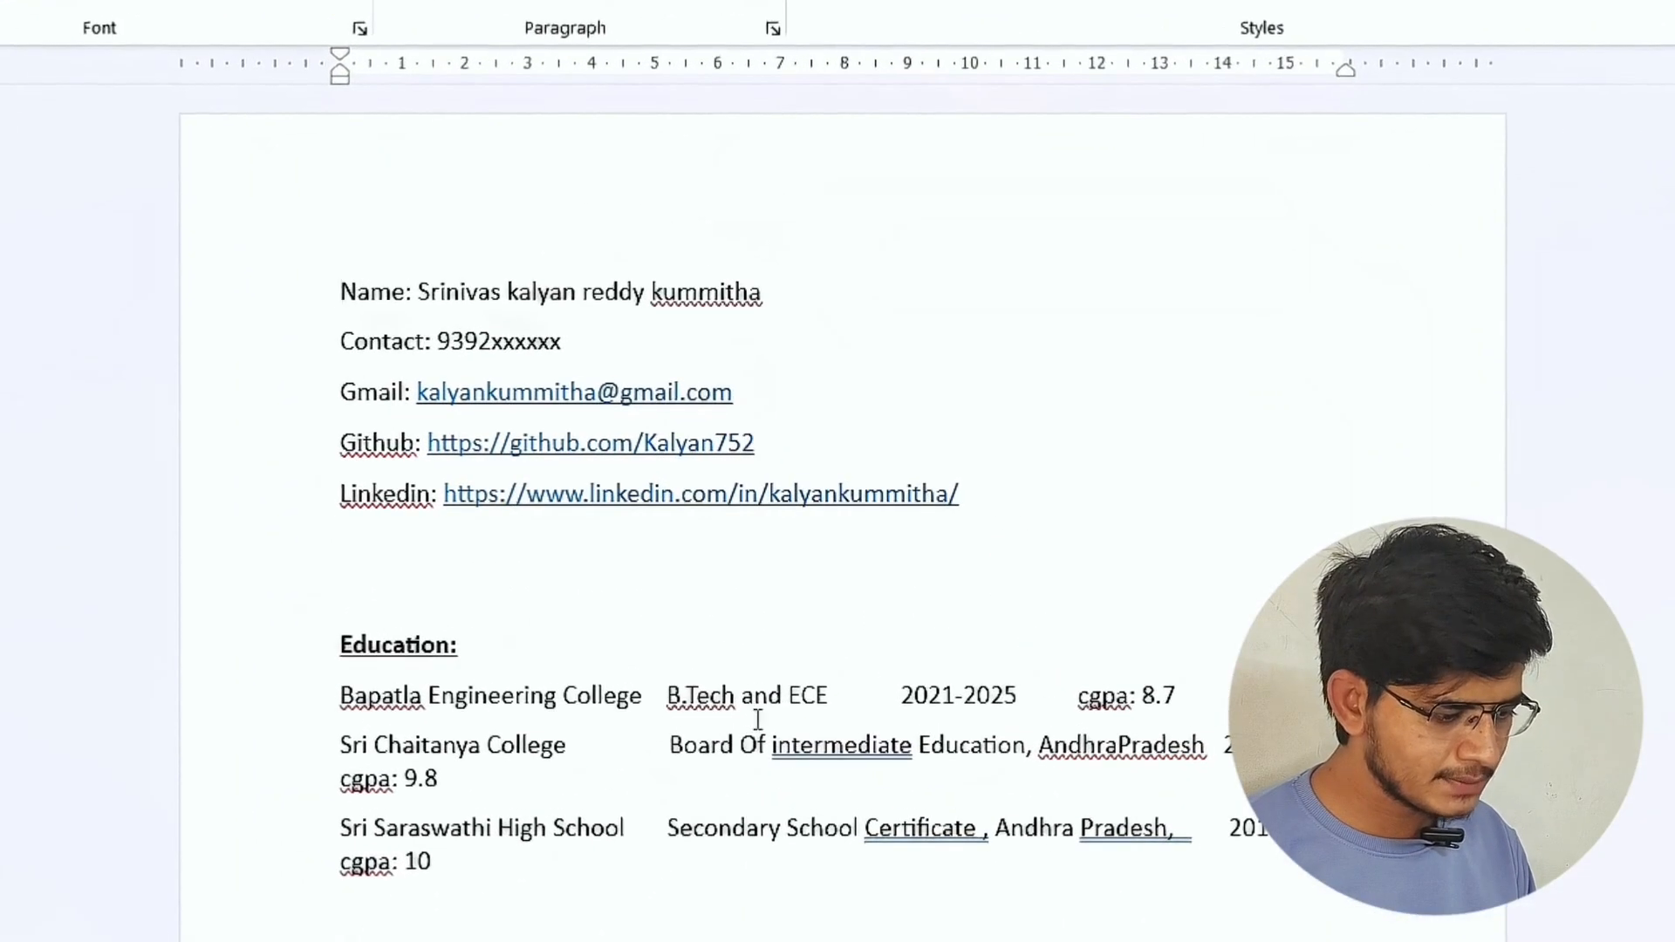
# Review the full resume details document, from personal details and education through projects, skills and positions of responsibility.
pyautogui.scroll(-15, 757, 719)
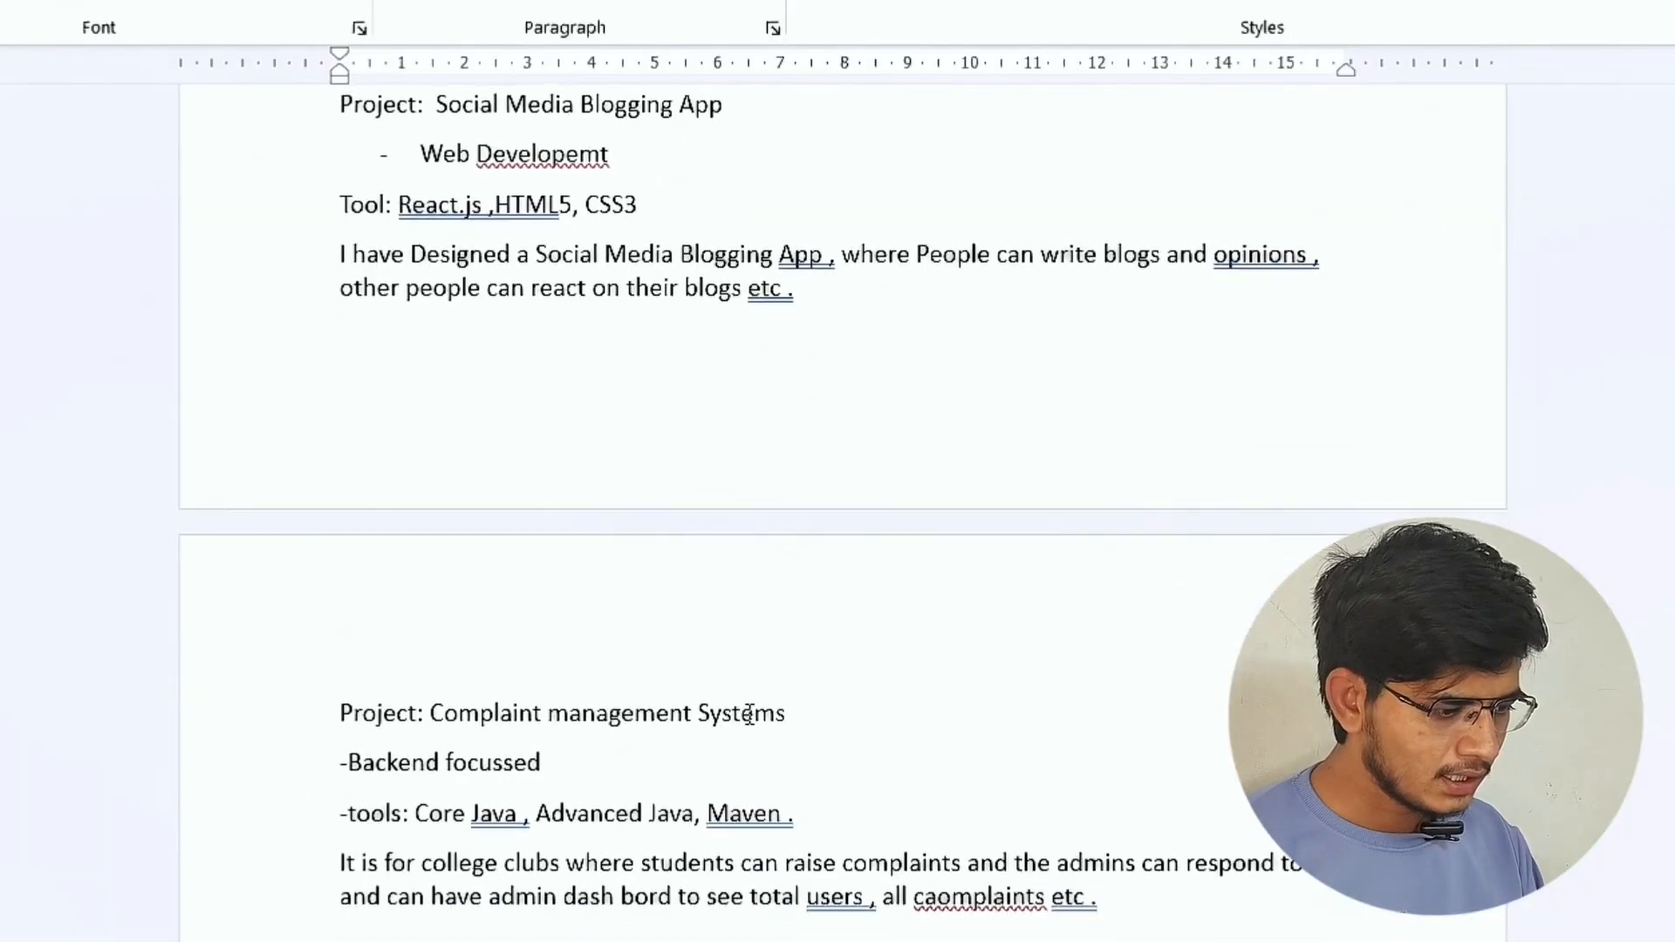
pyautogui.scroll(-7, 750, 715)
pyautogui.scroll(4, 751, 715)
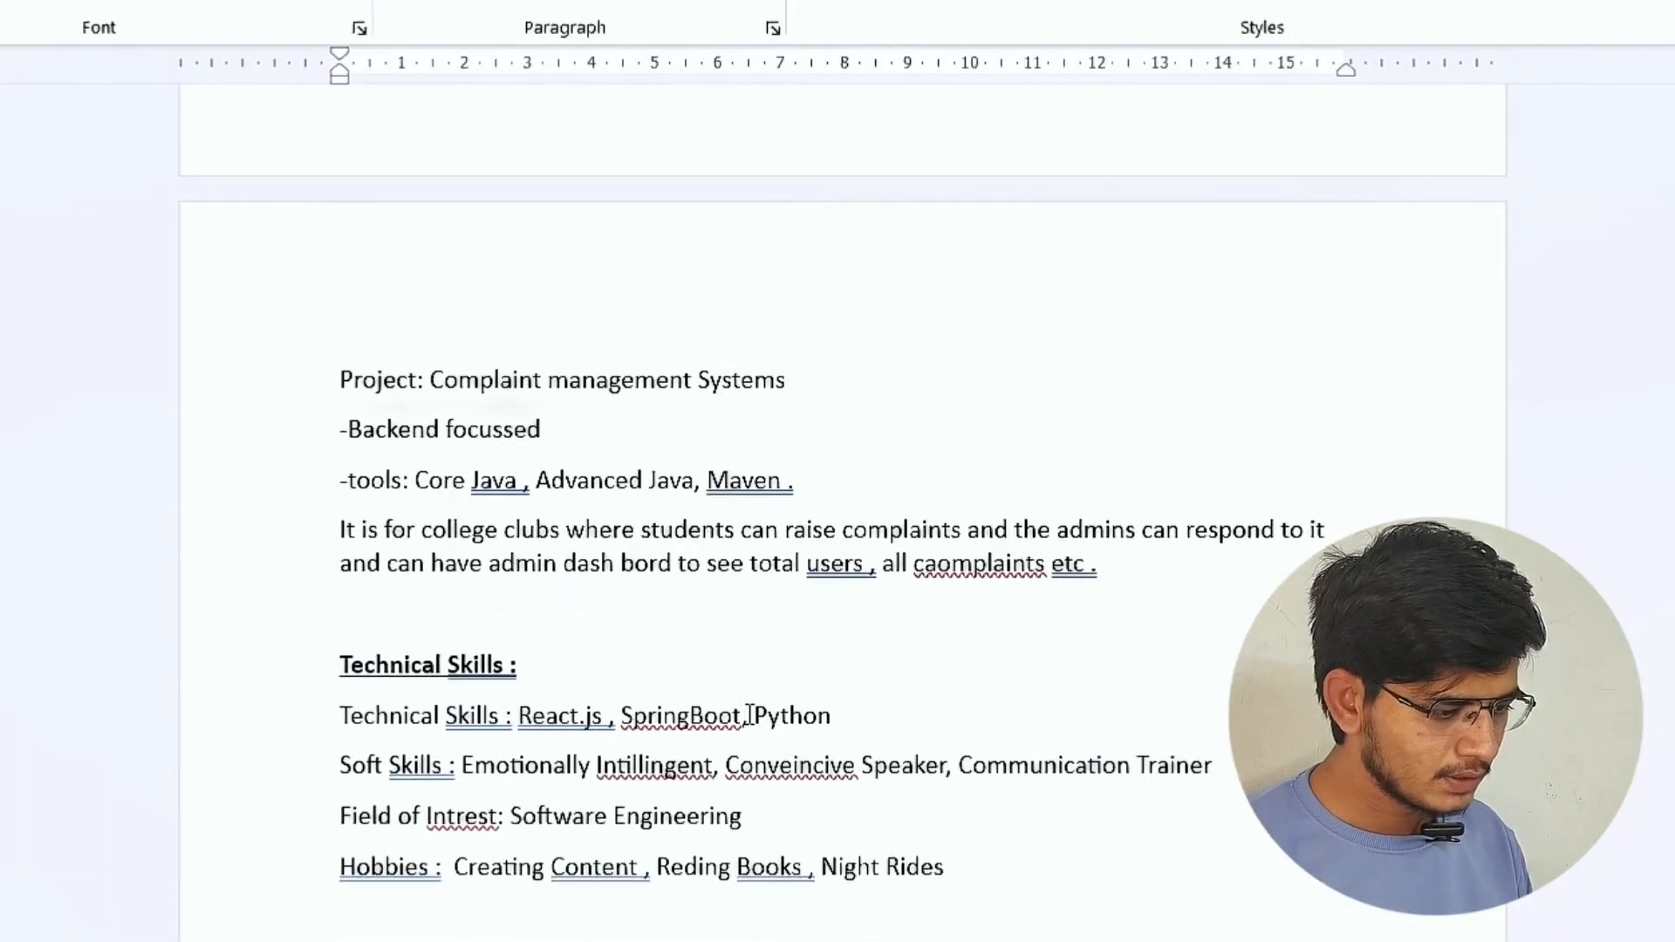
pyautogui.scroll(-4, 748, 714)
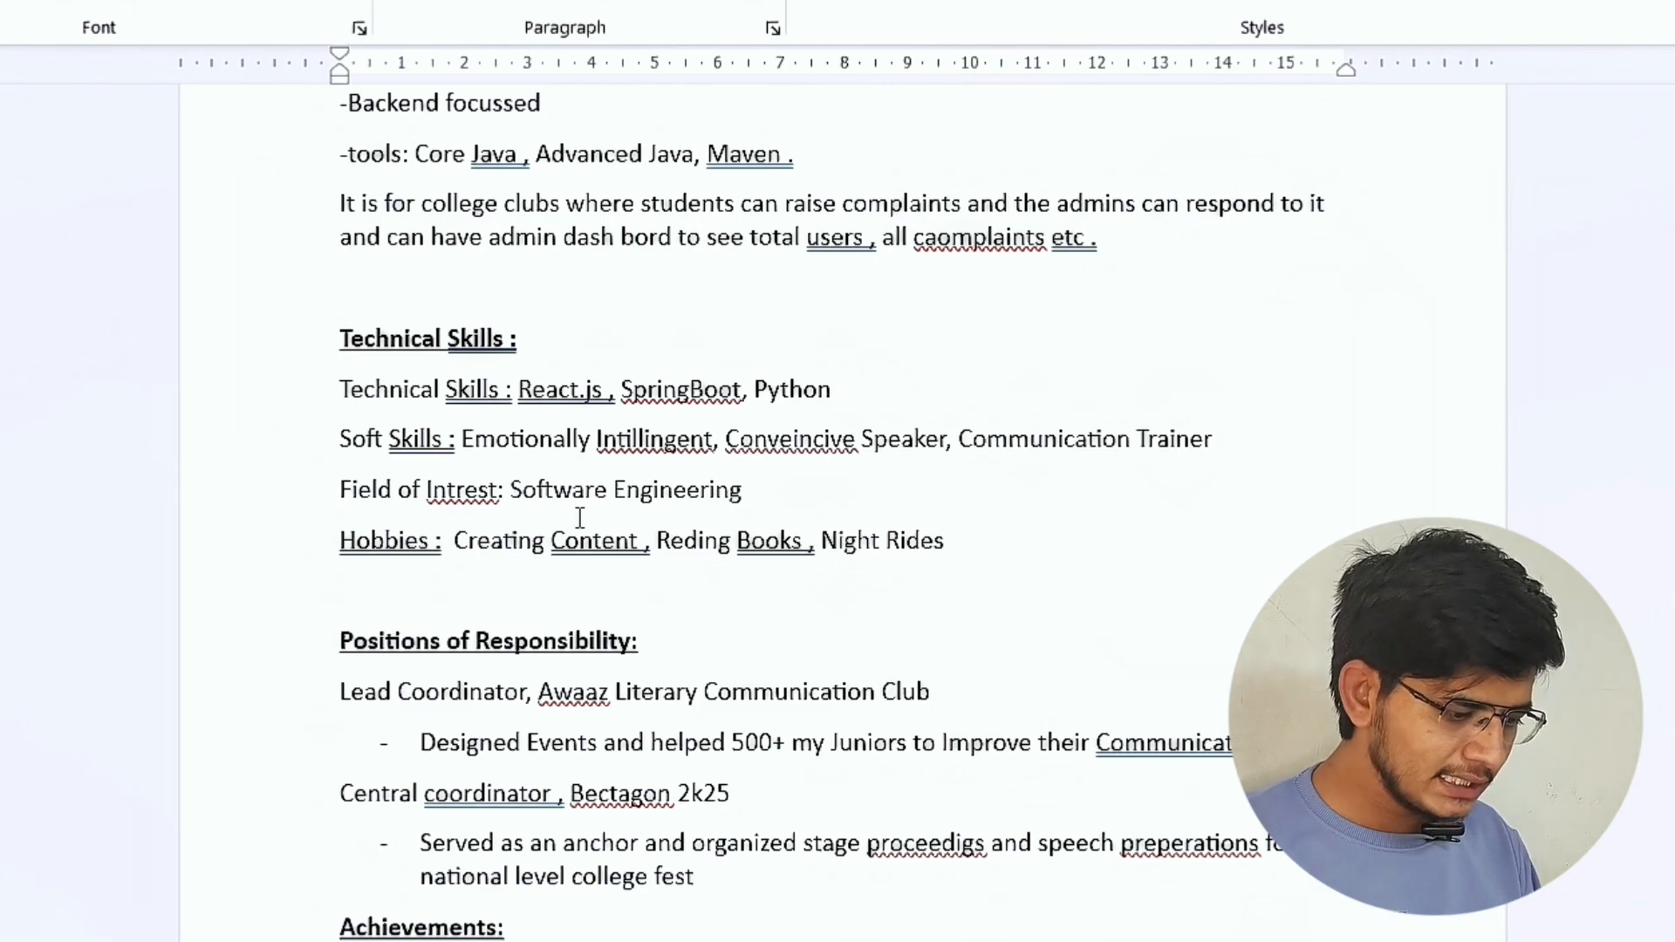
pyautogui.scroll(-1, 582, 742)
pyautogui.scroll(15, 581, 742)
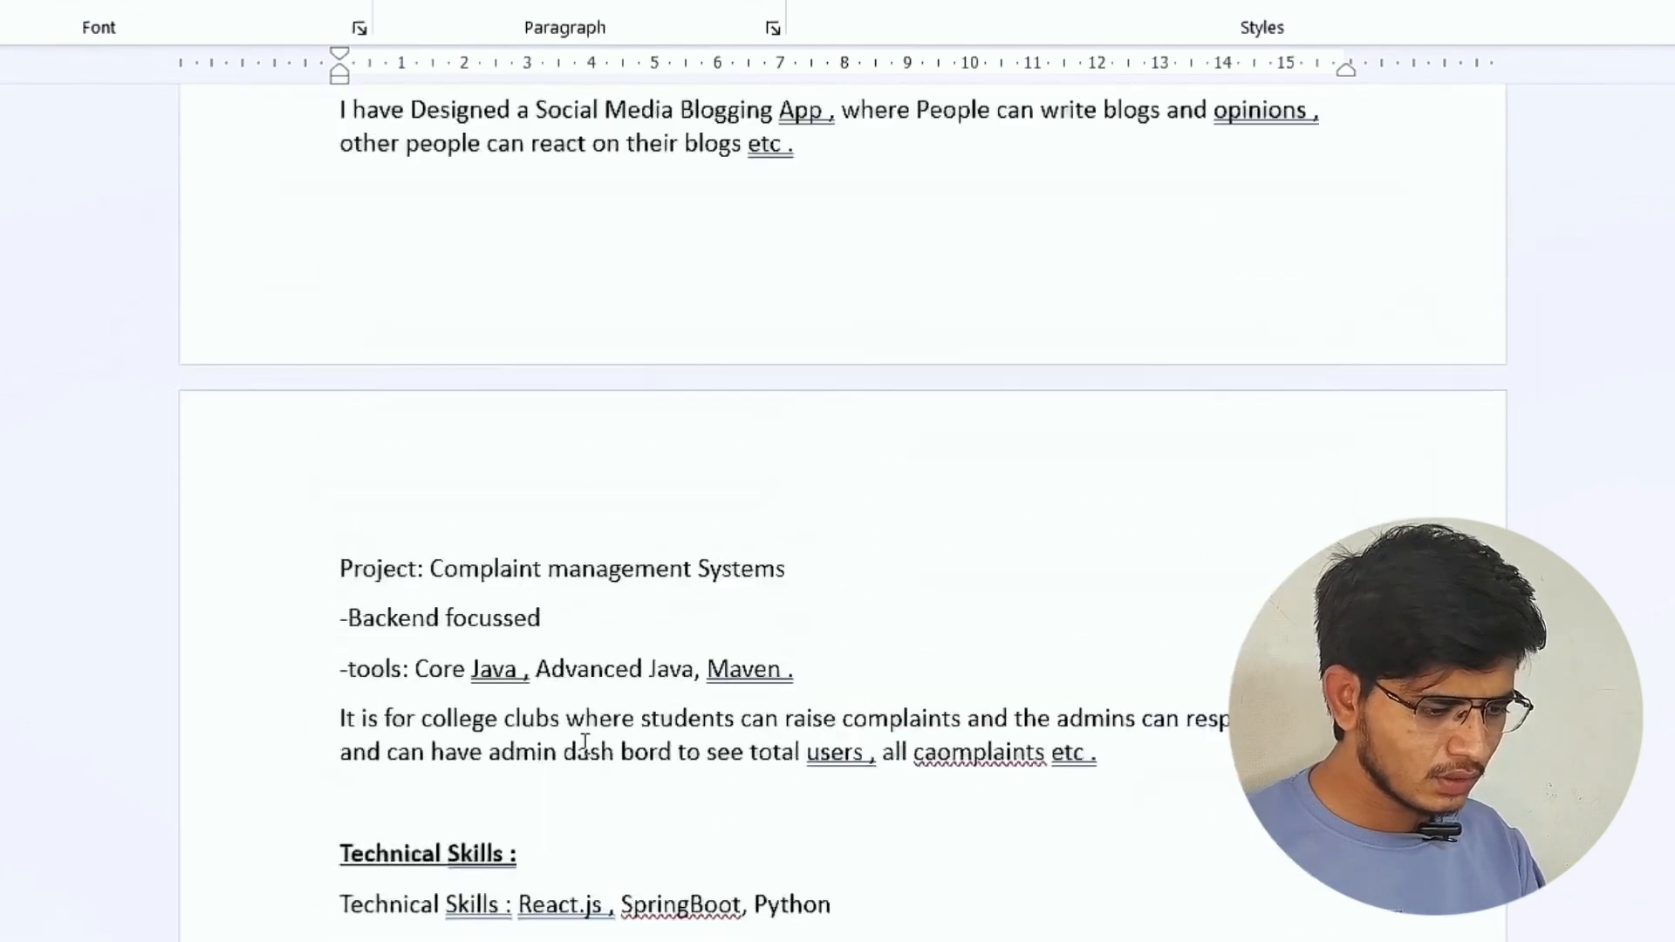
pyautogui.scroll(7, 585, 743)
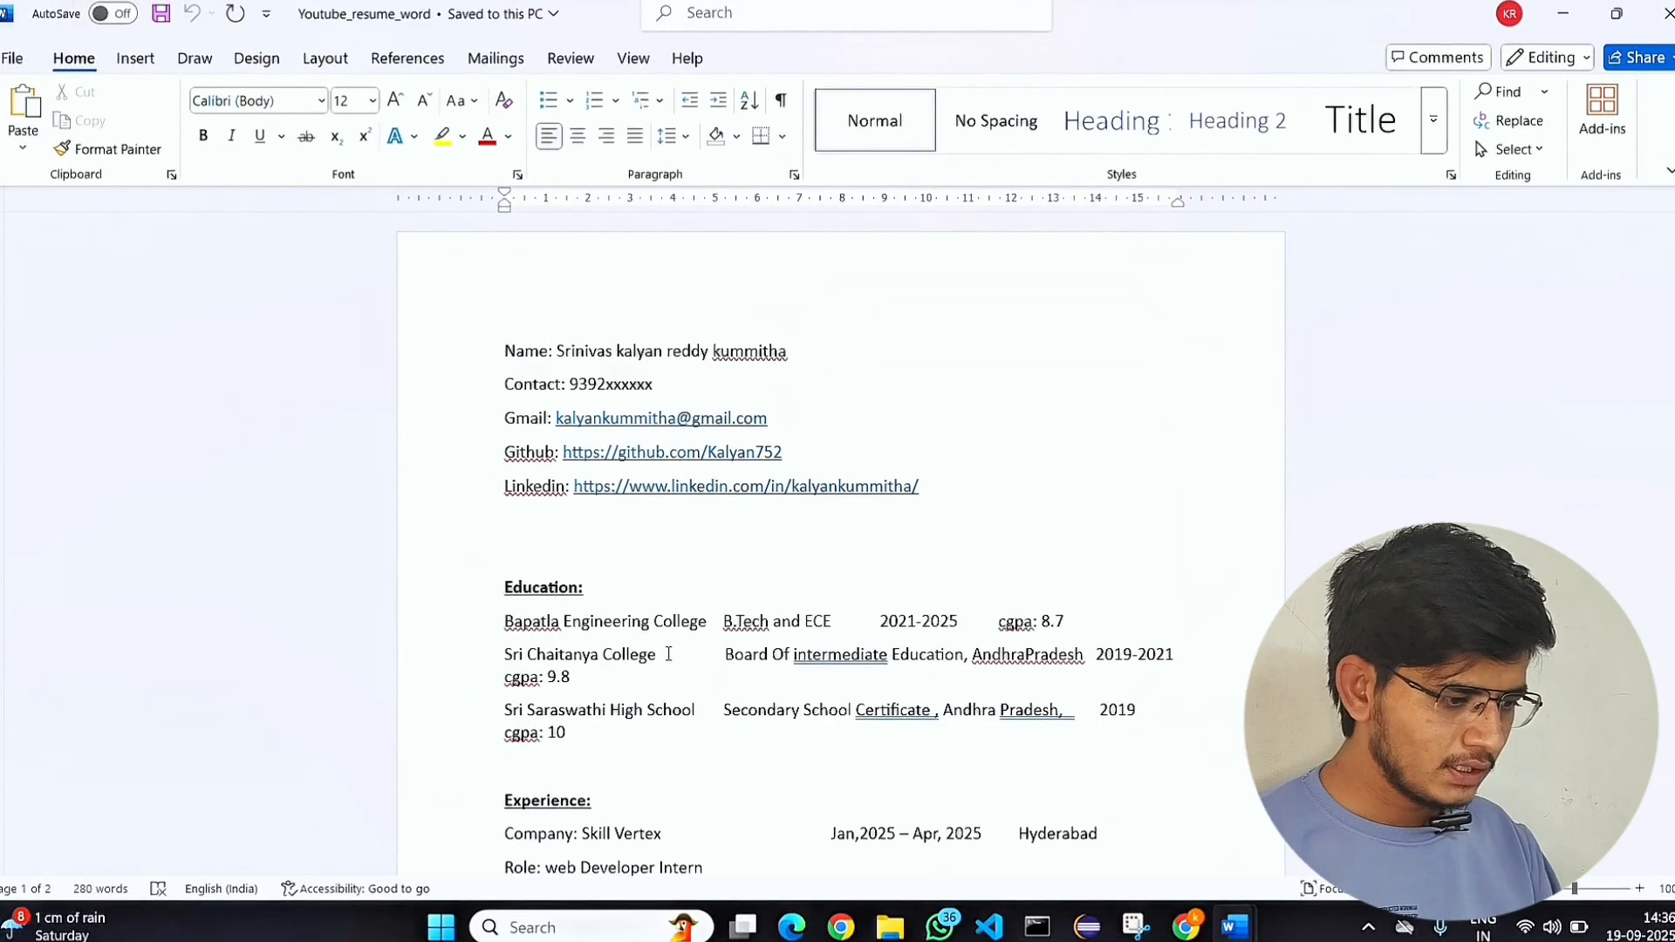
pyautogui.scroll(-15, 668, 654)
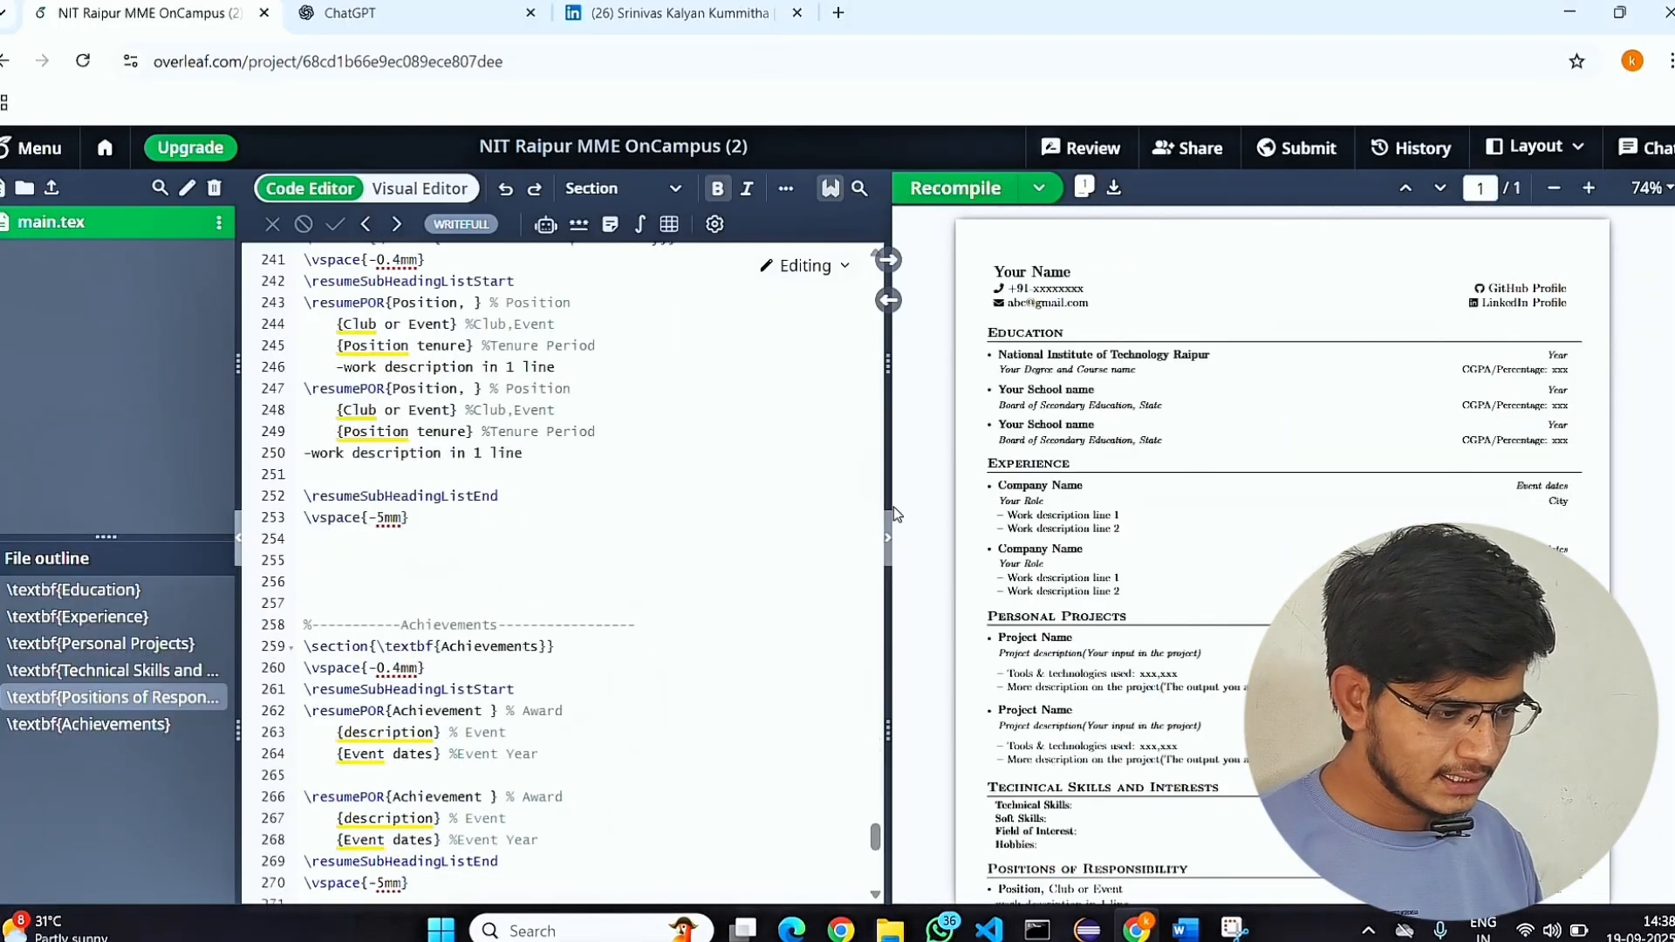
# Copy the entire LaTeX source of main.tex in Overleaf and paste it into a new ChatGPT prompt.
pyautogui.scroll(20, 384, 416)
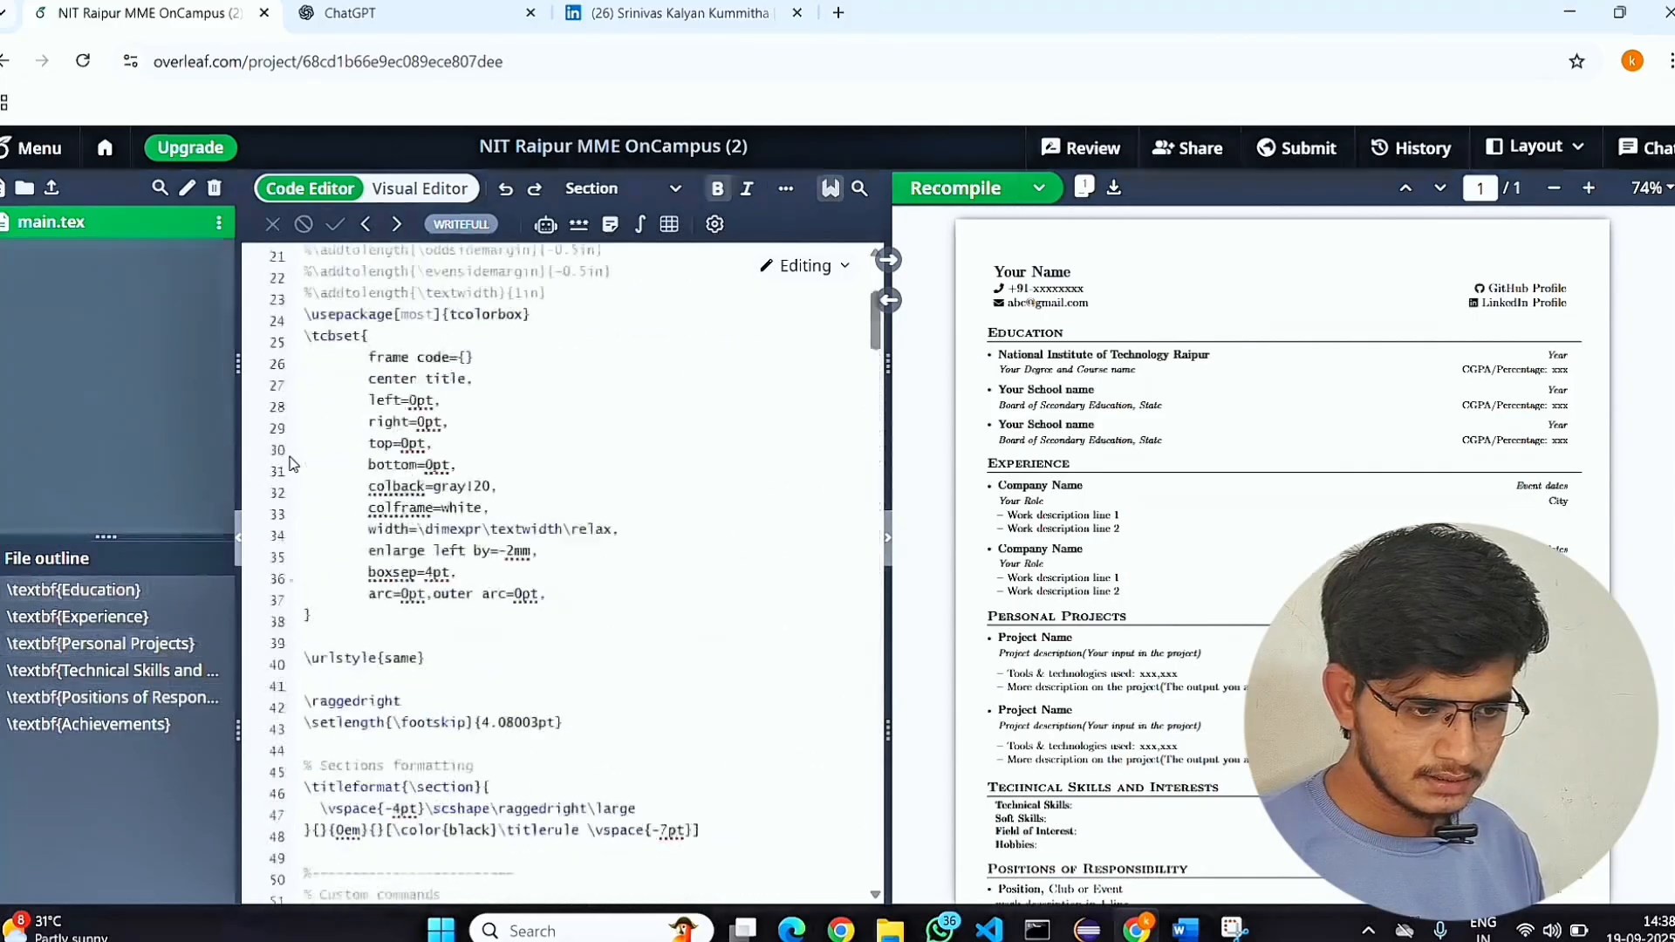
pyautogui.click(345, 301)
pyautogui.hotkey('ctrl', 'a')
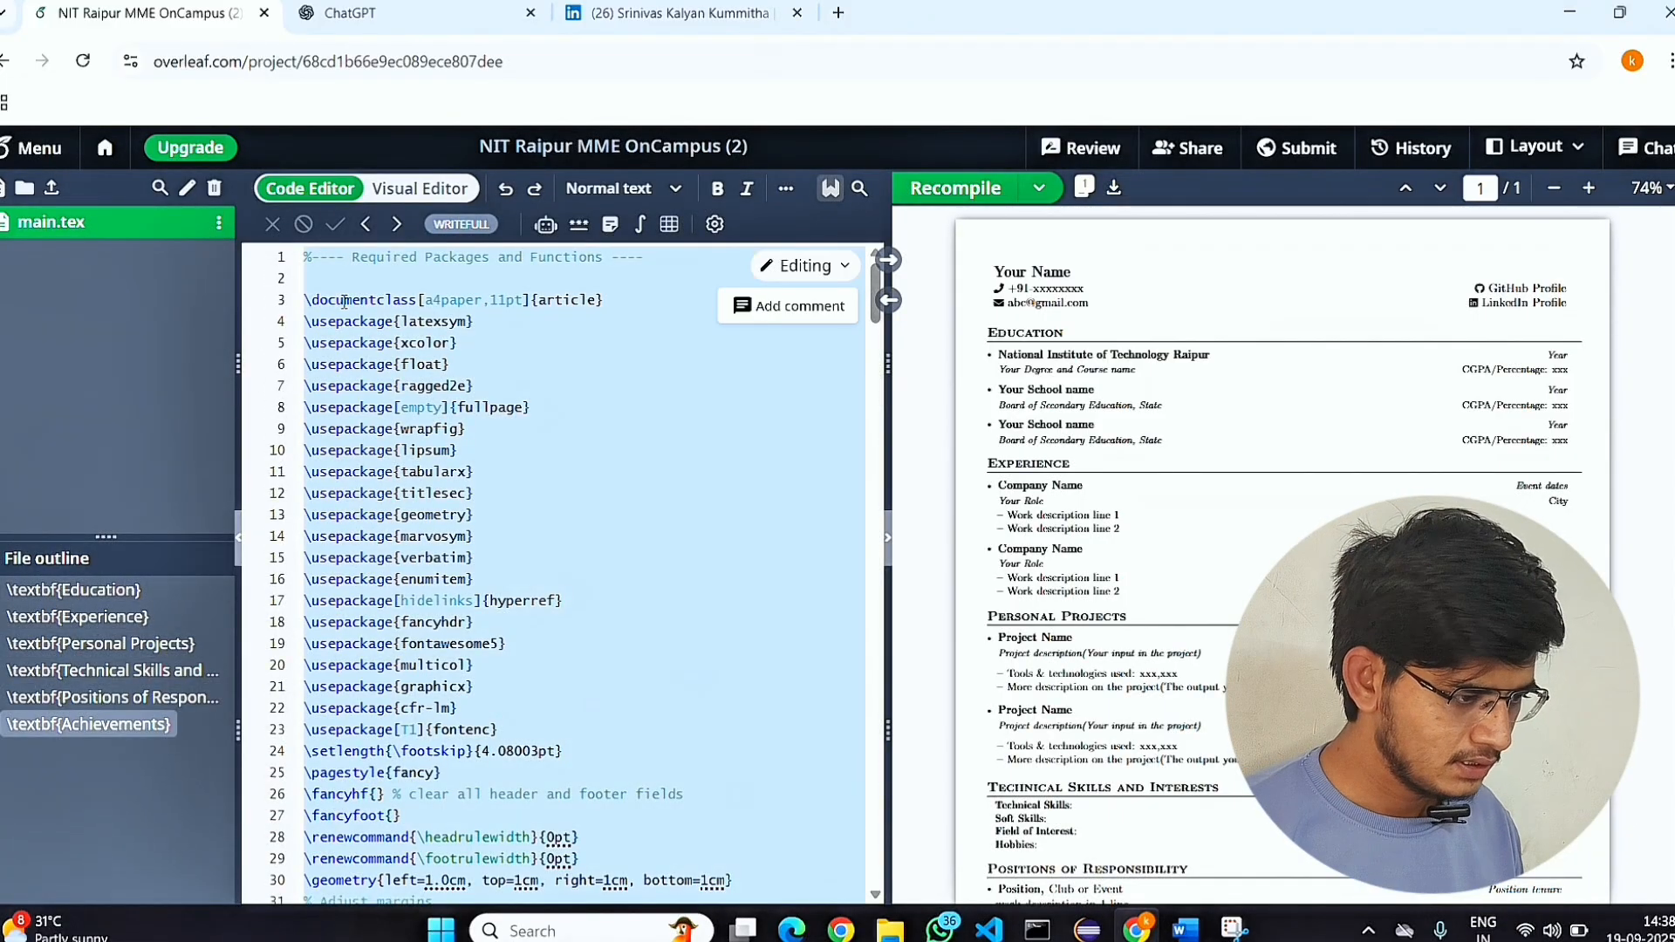
pyautogui.click(350, 16)
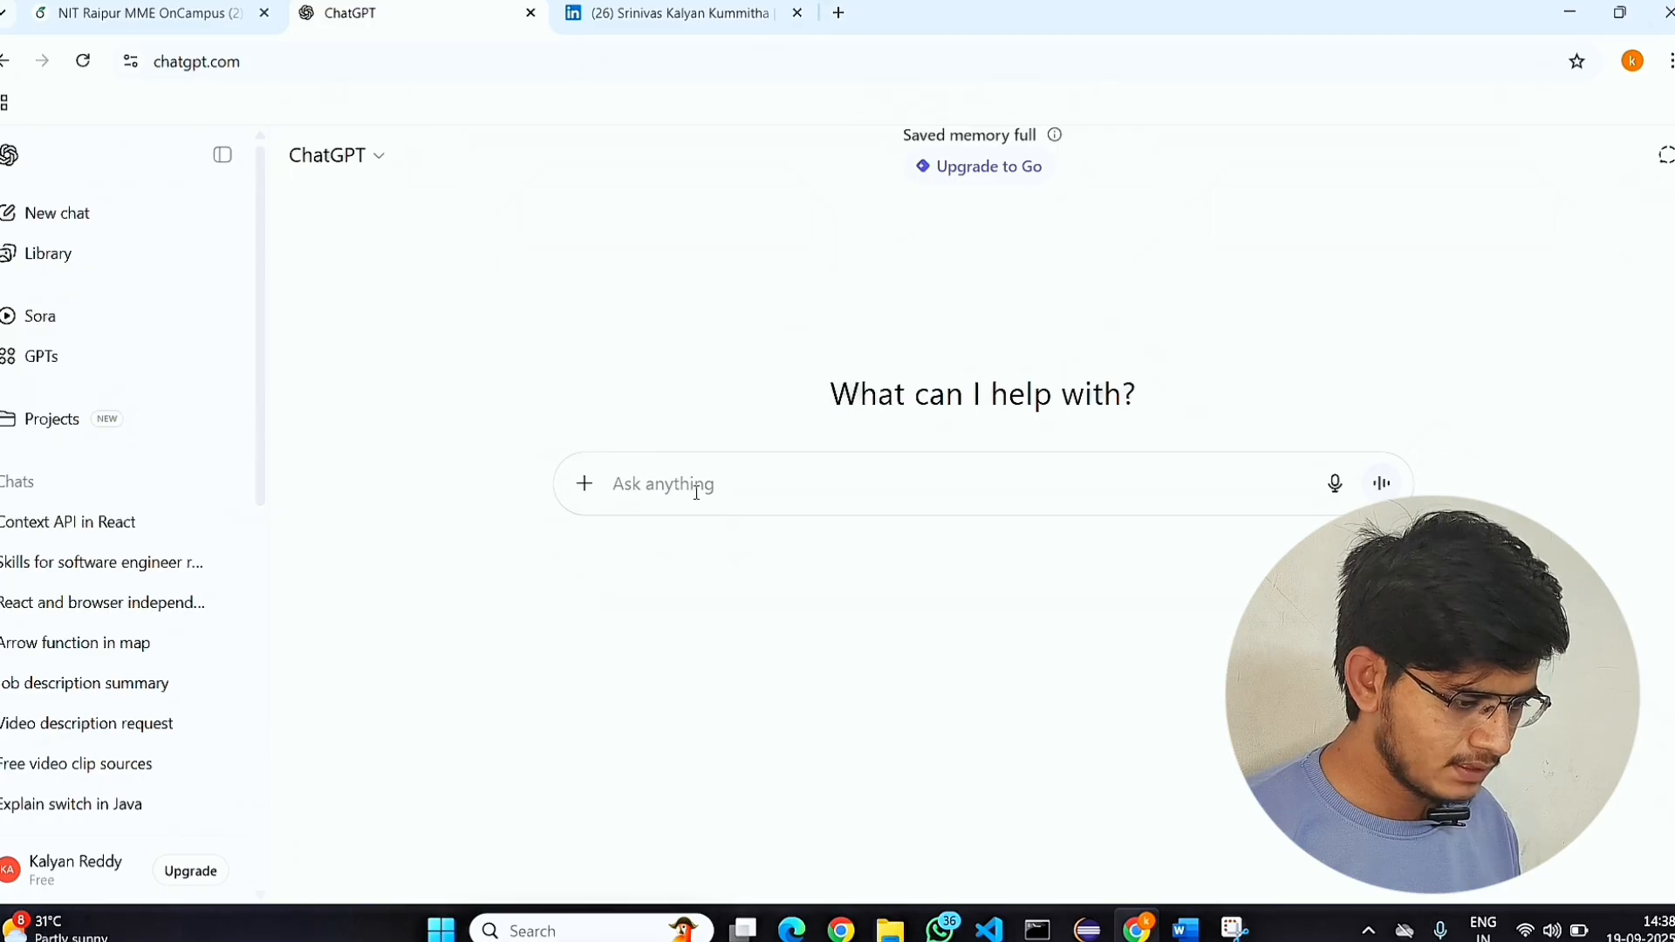
pyautogui.hotkey('ctrl', 'v')
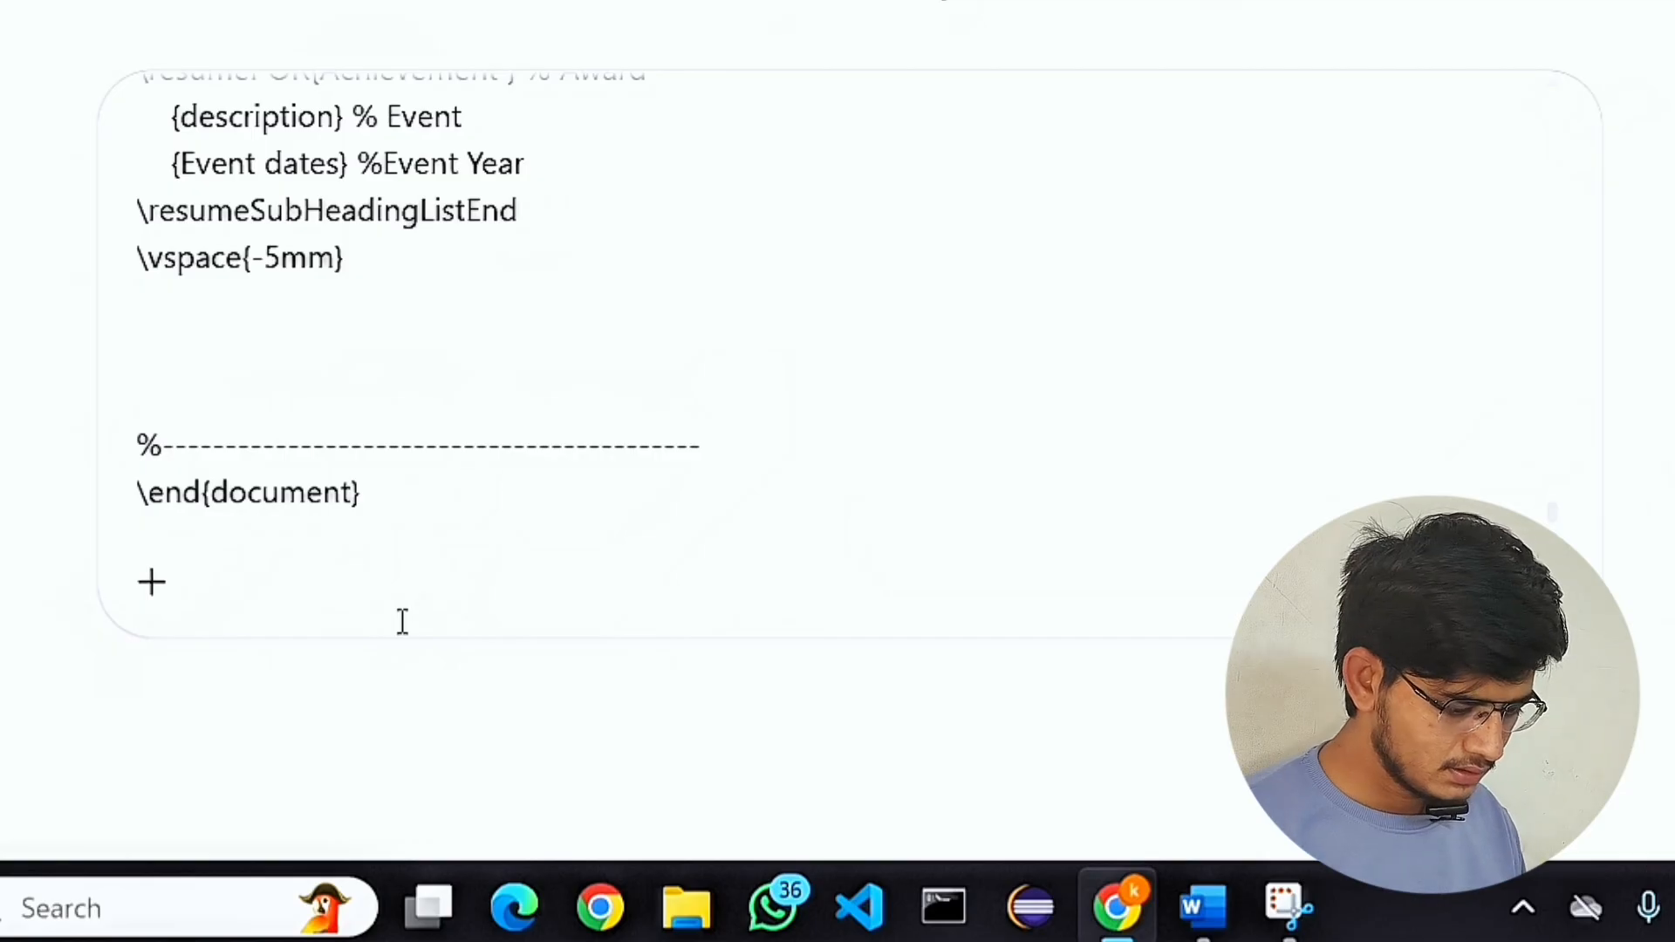
# After the pasted code, add the text "this is latex Code , and I will give you my details".
pyautogui.write('this is latex')
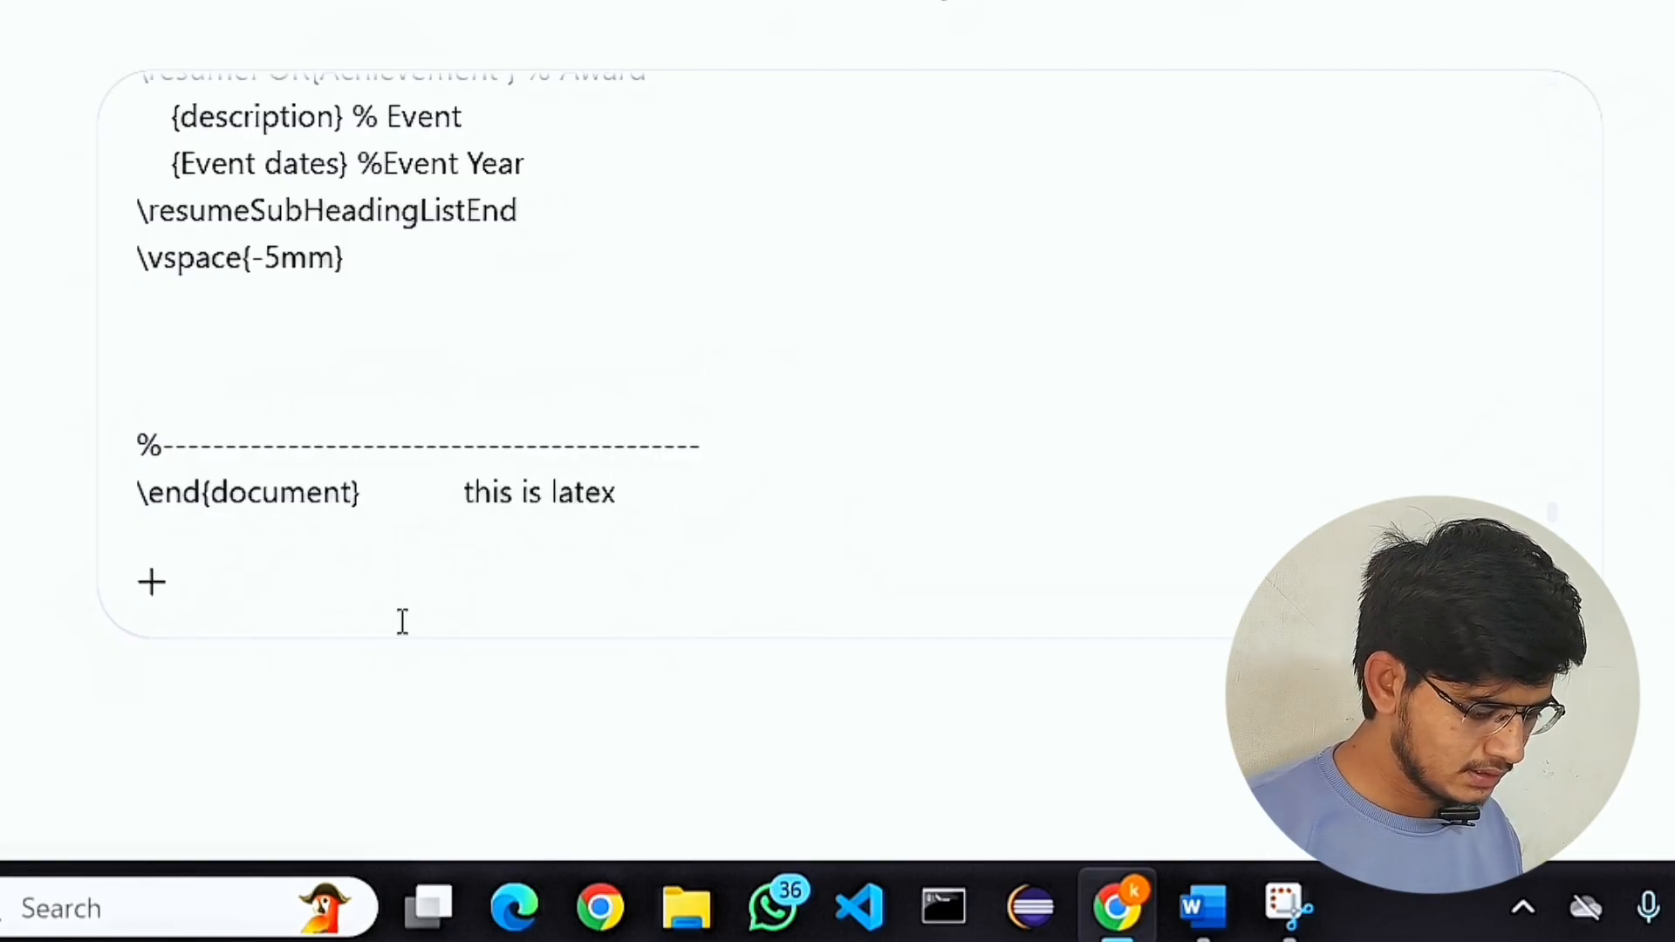
pyautogui.write(' Code , an')
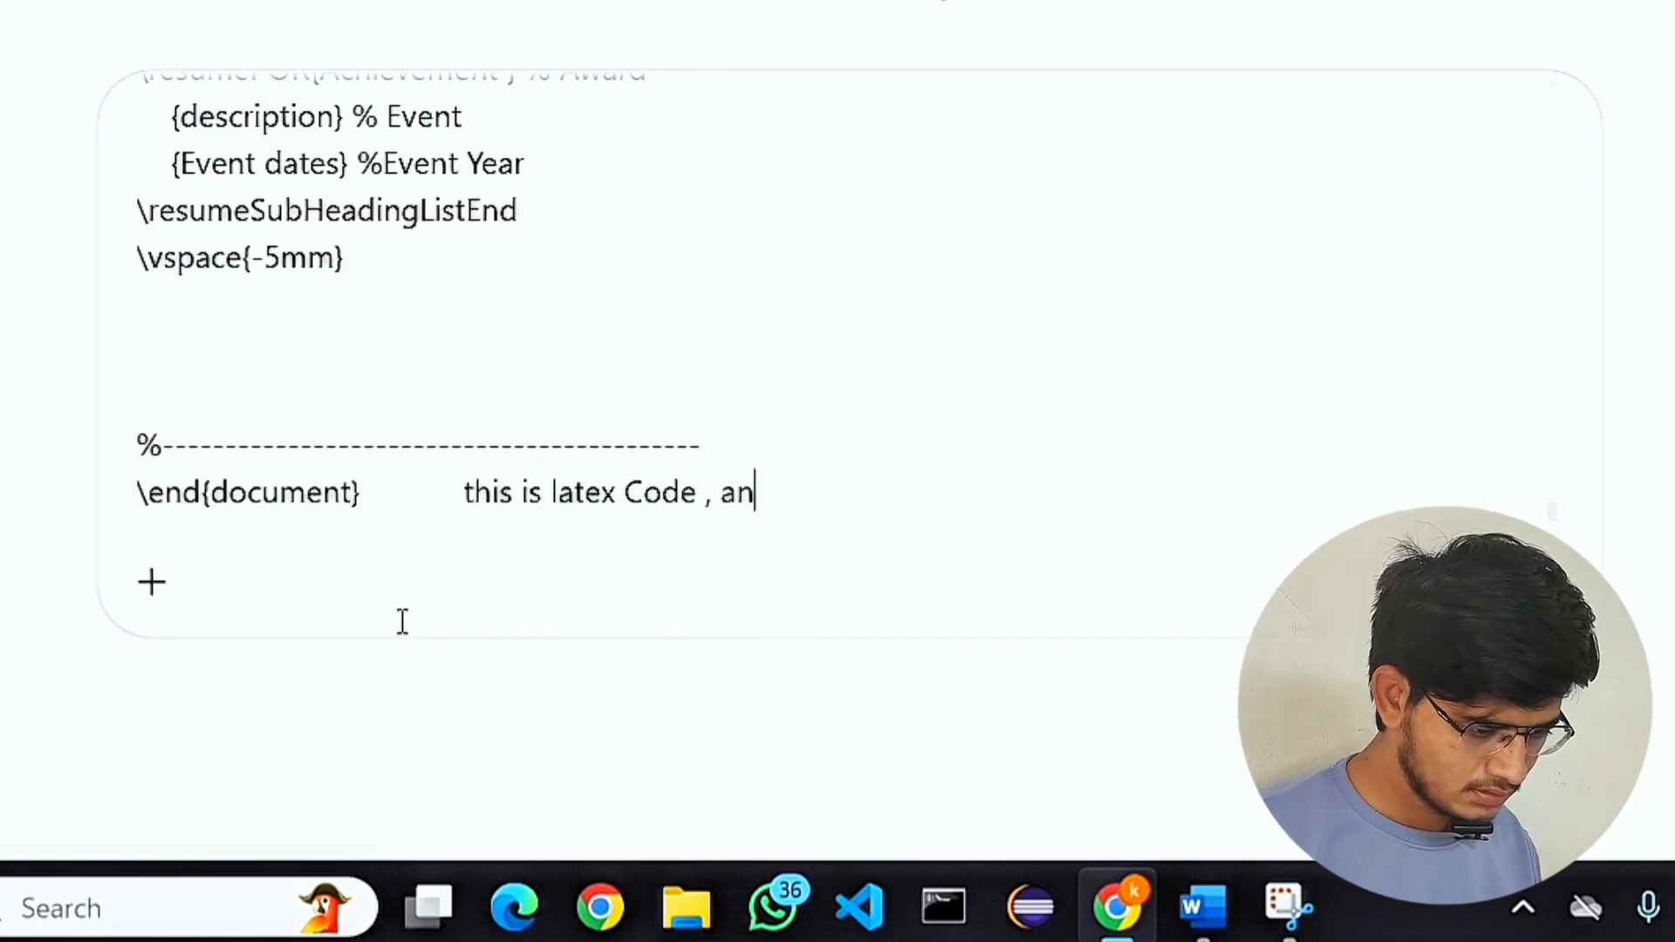
pyautogui.write('d I will give ')
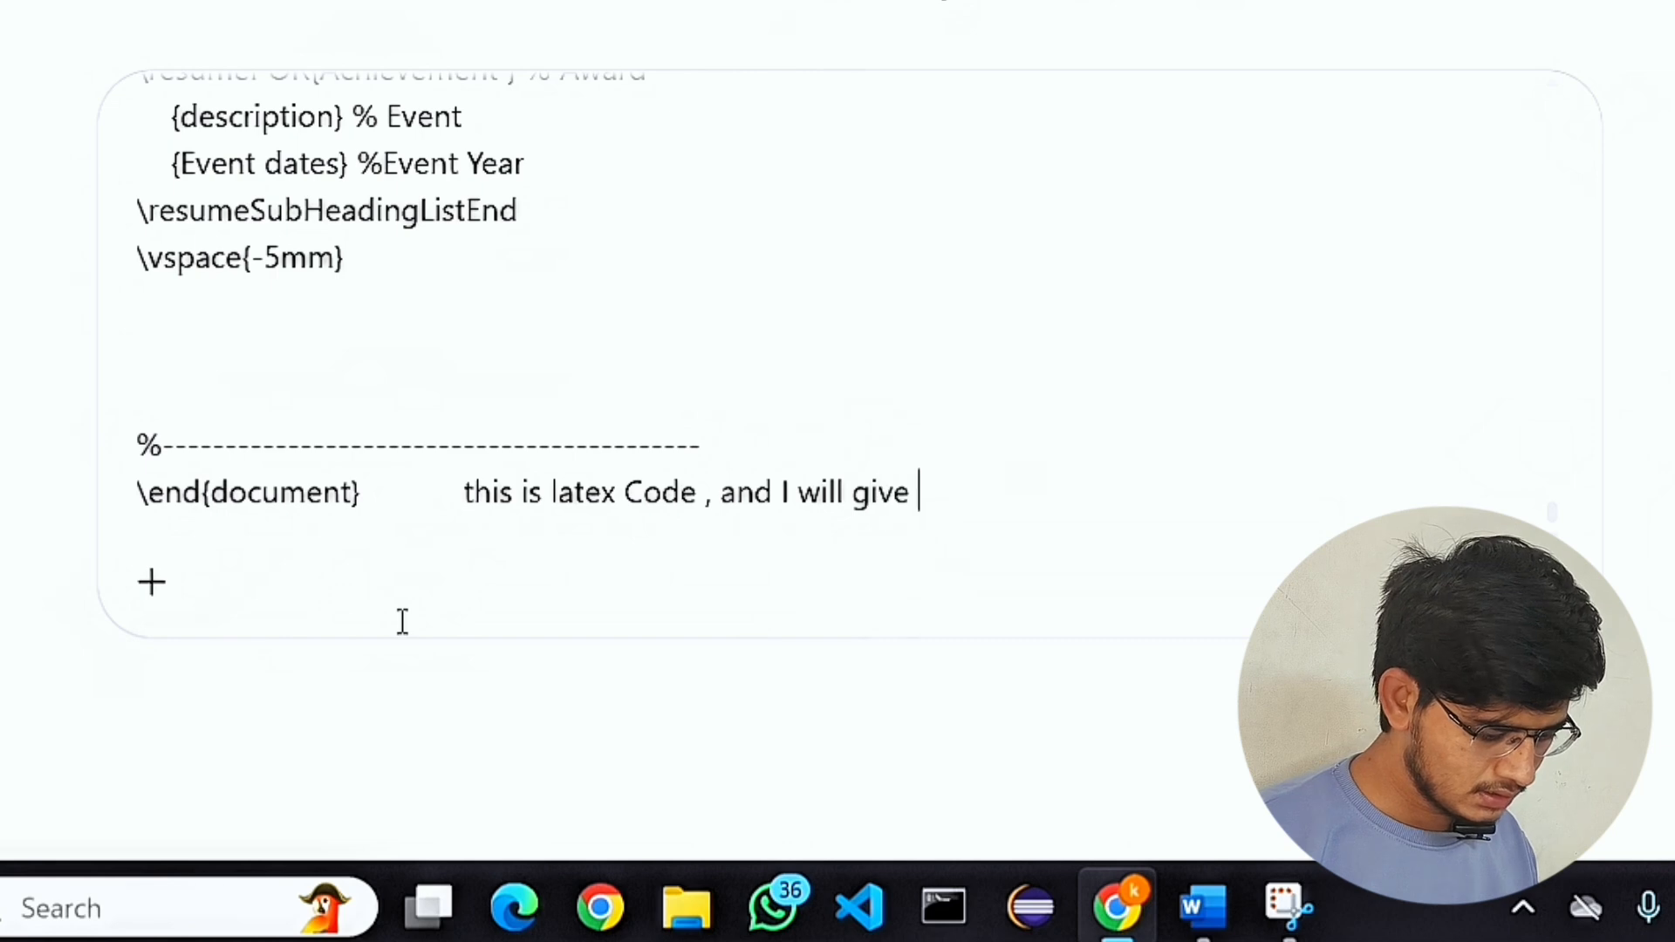
pyautogui.write('you my details')
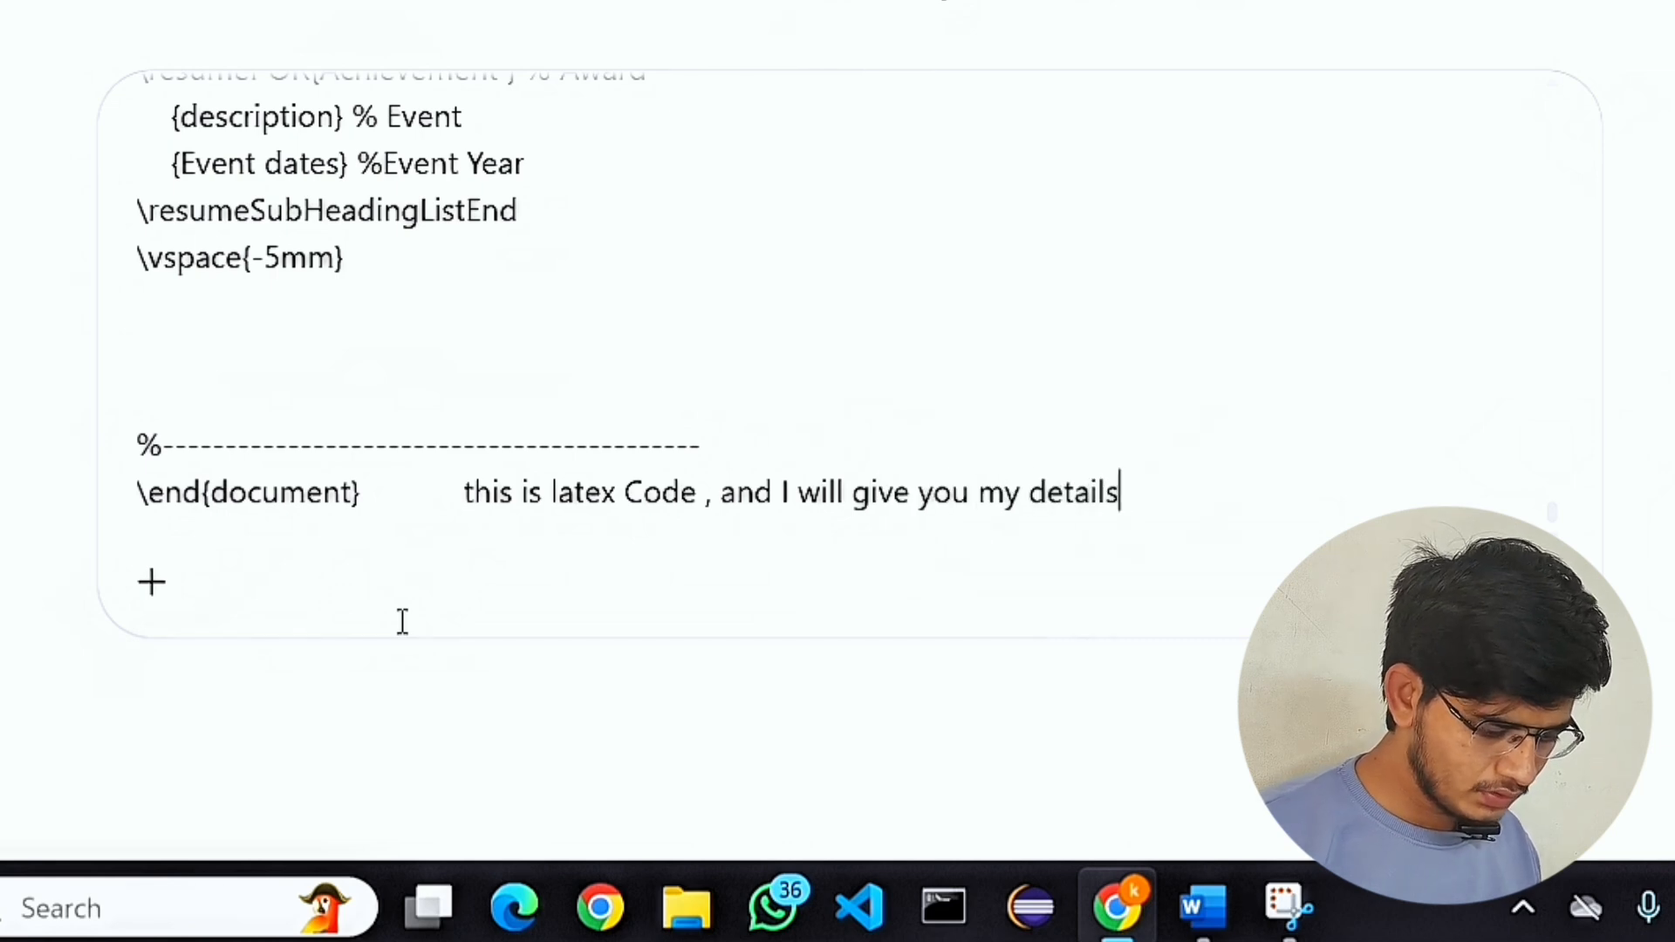
pyautogui.write(' , plea')
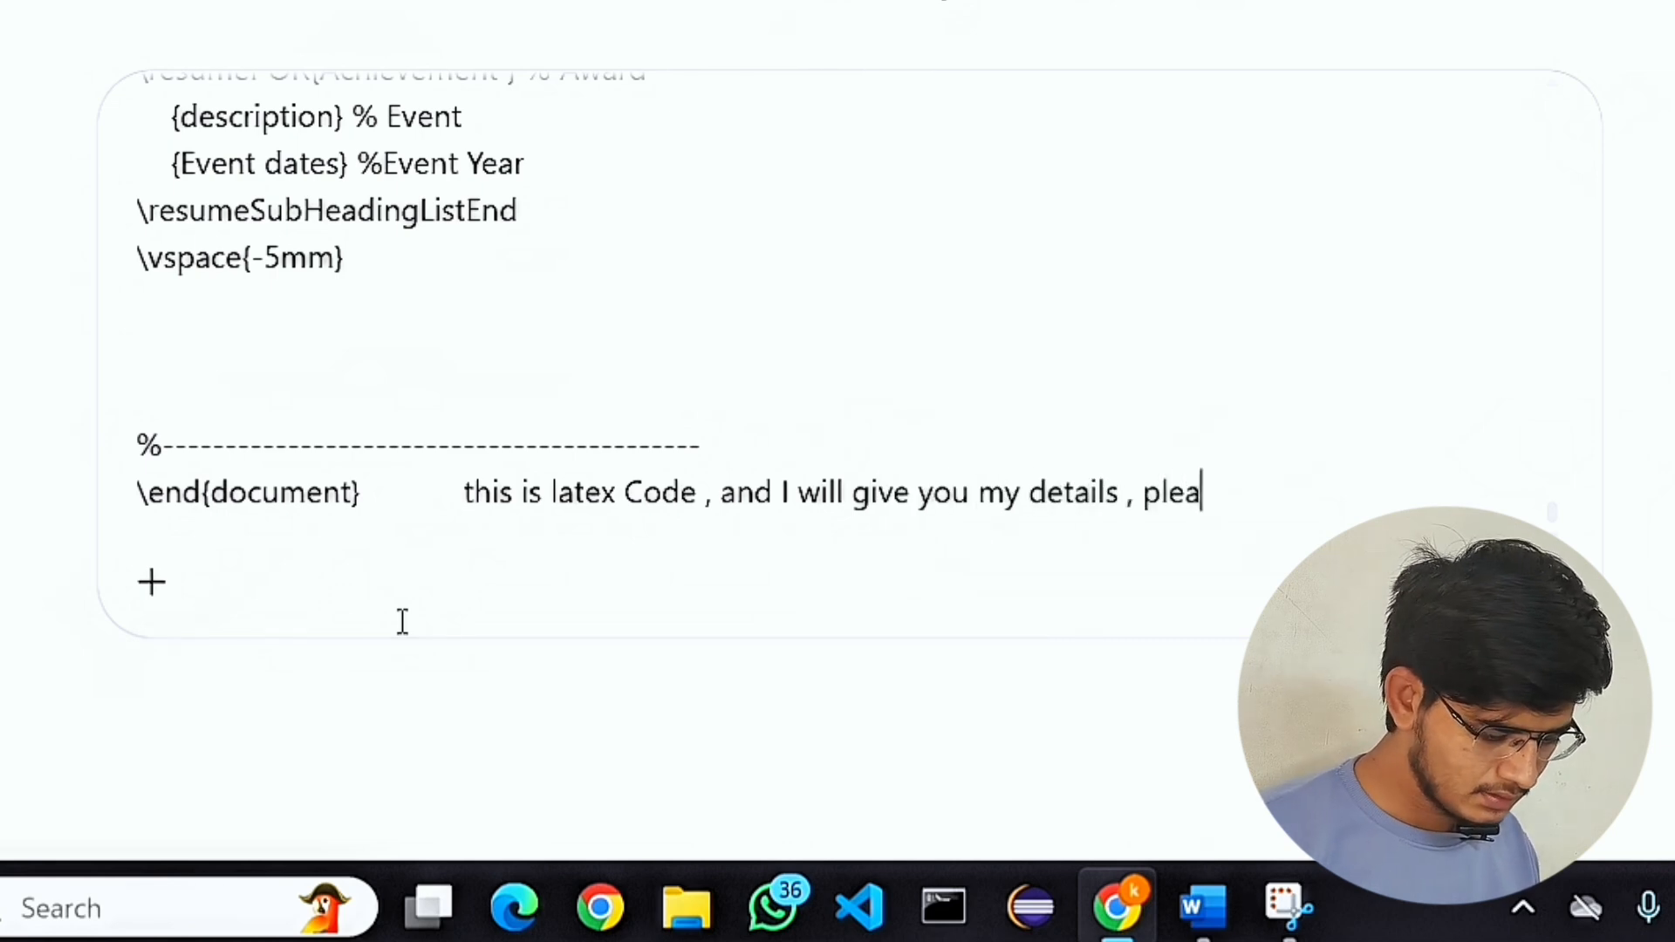
pyautogui.write('se replace ')
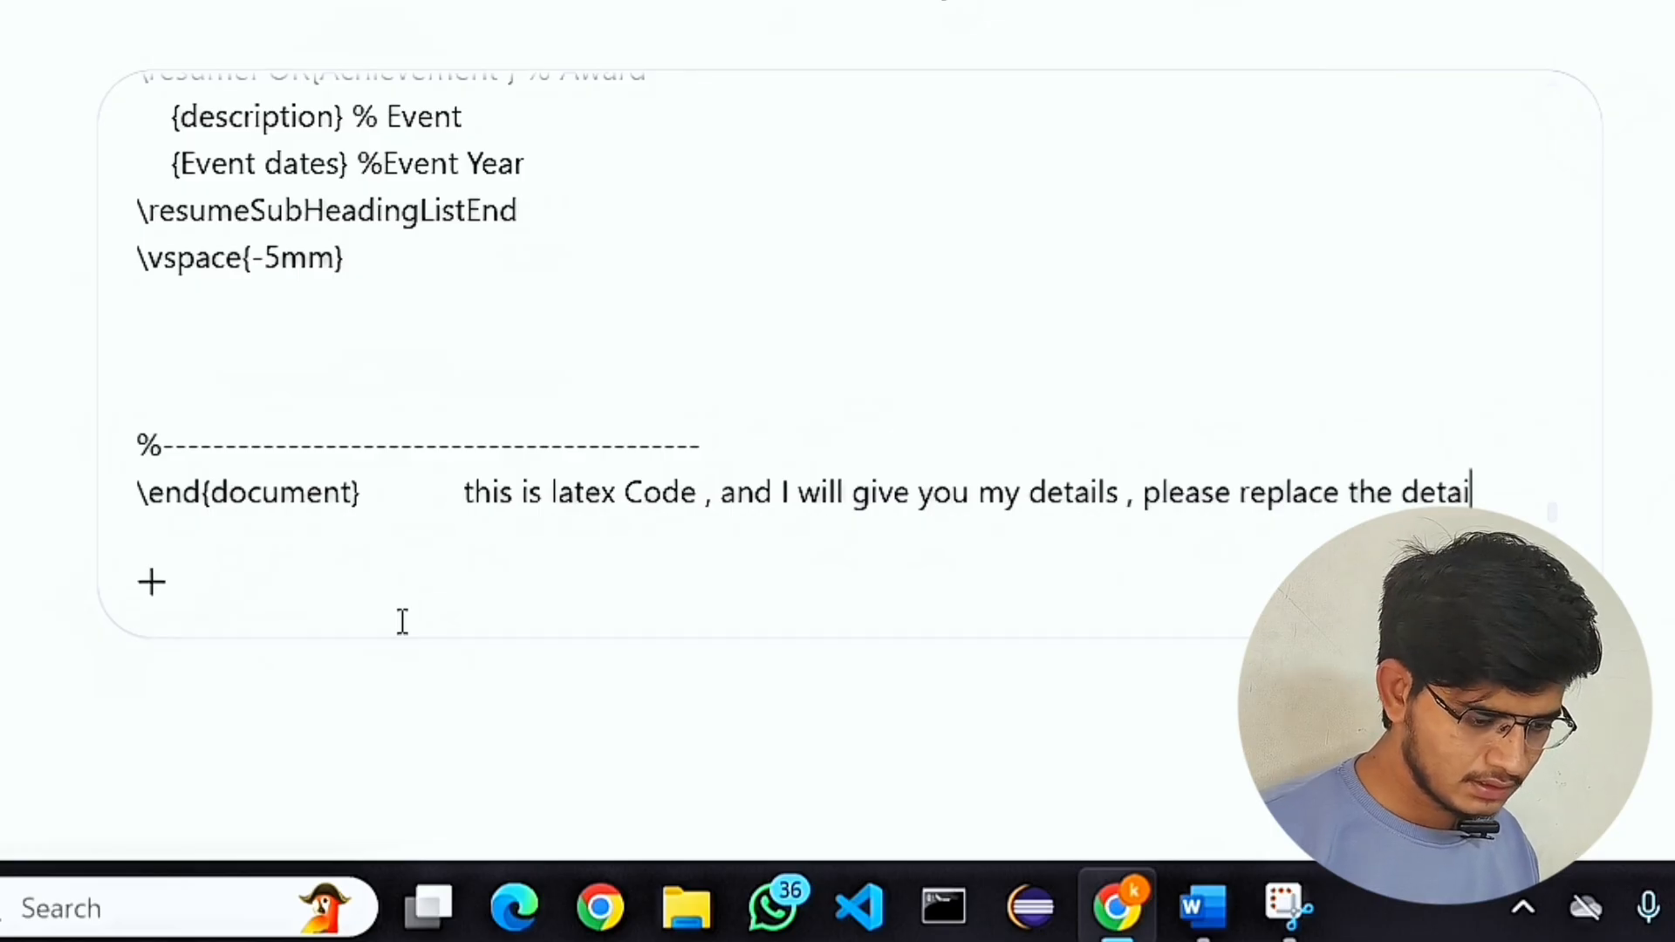
pyautogui.write('the details in thew a')
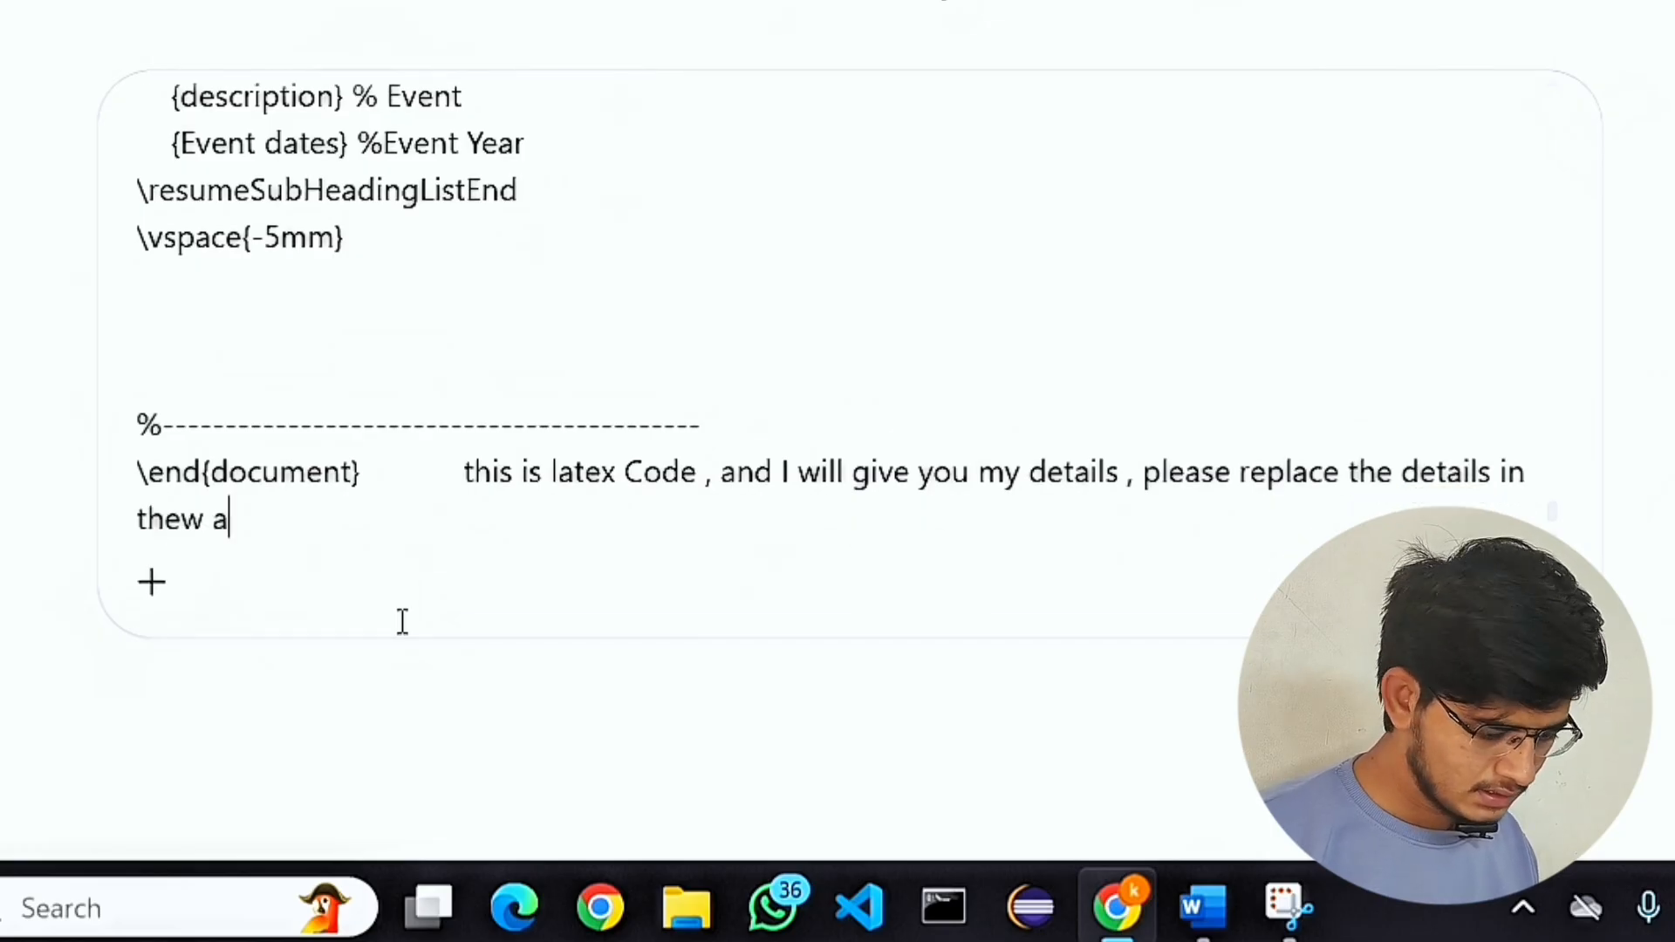
pyautogui.write('bove code ')
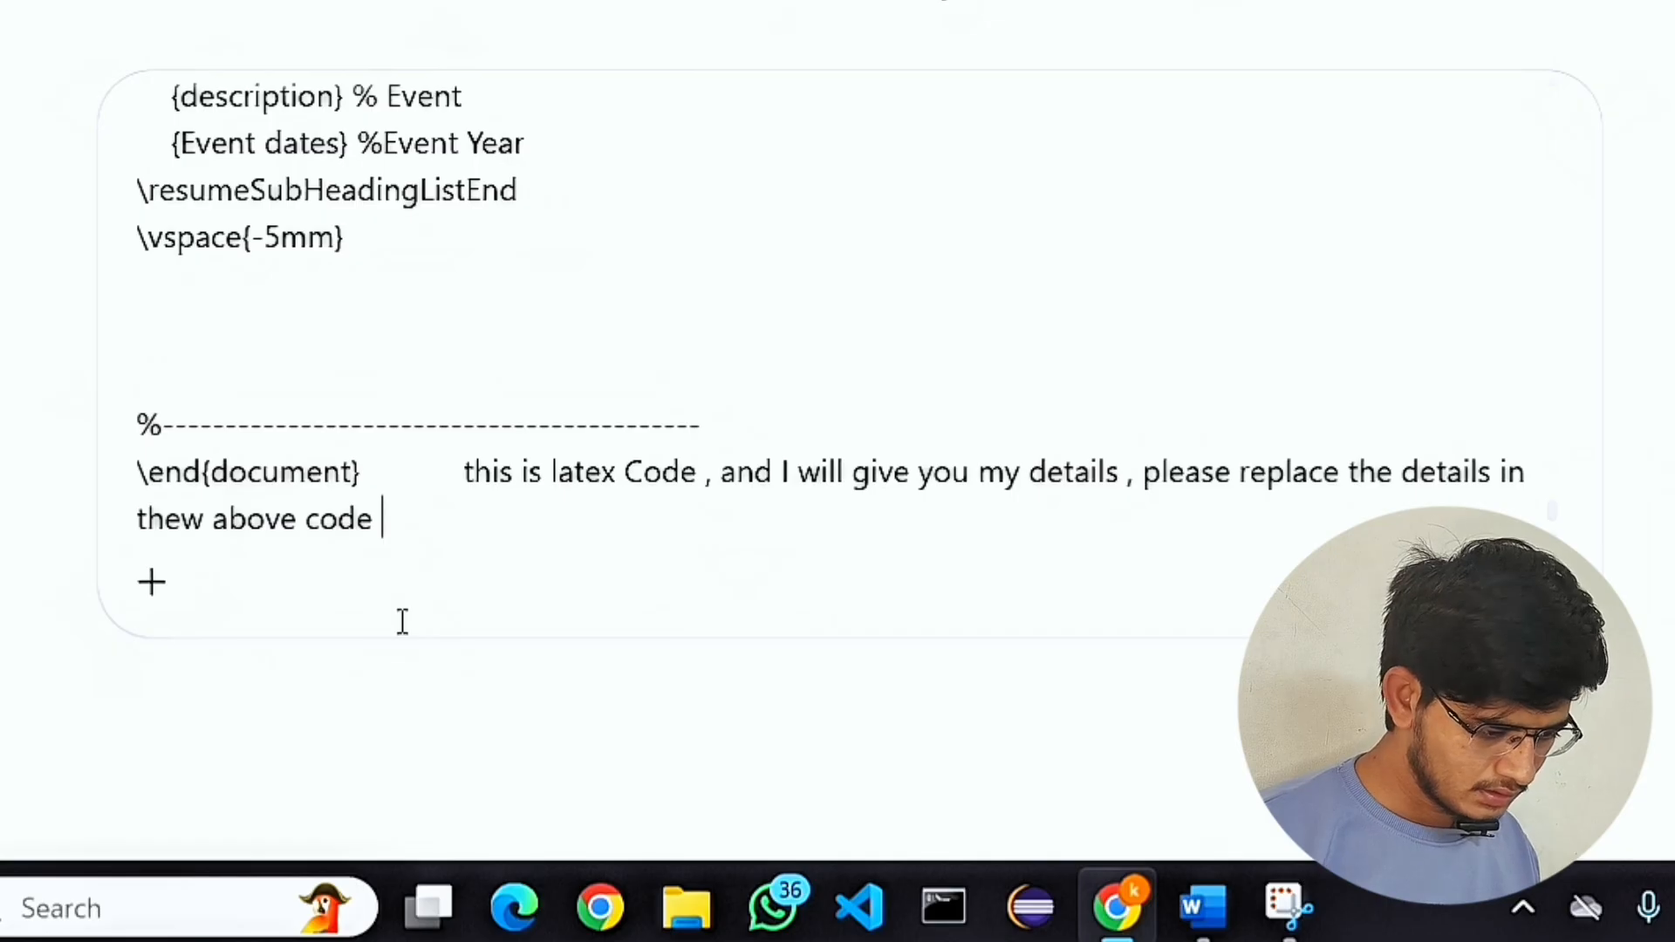
pyautogui.write('with ')
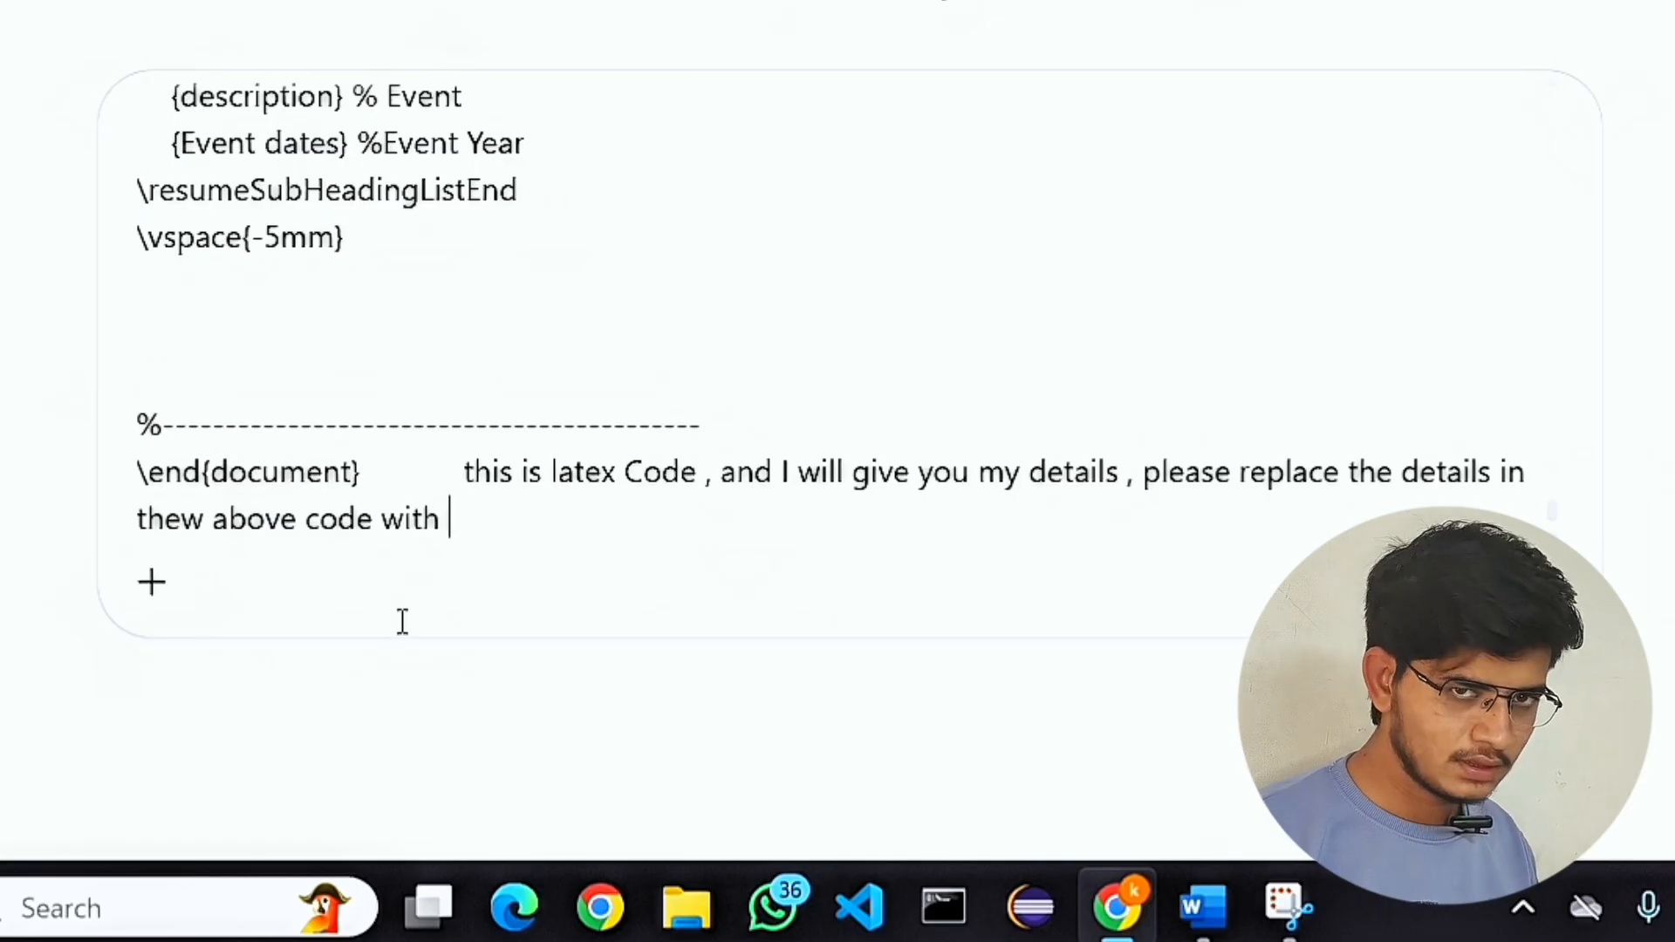
pyautogui.write('give')
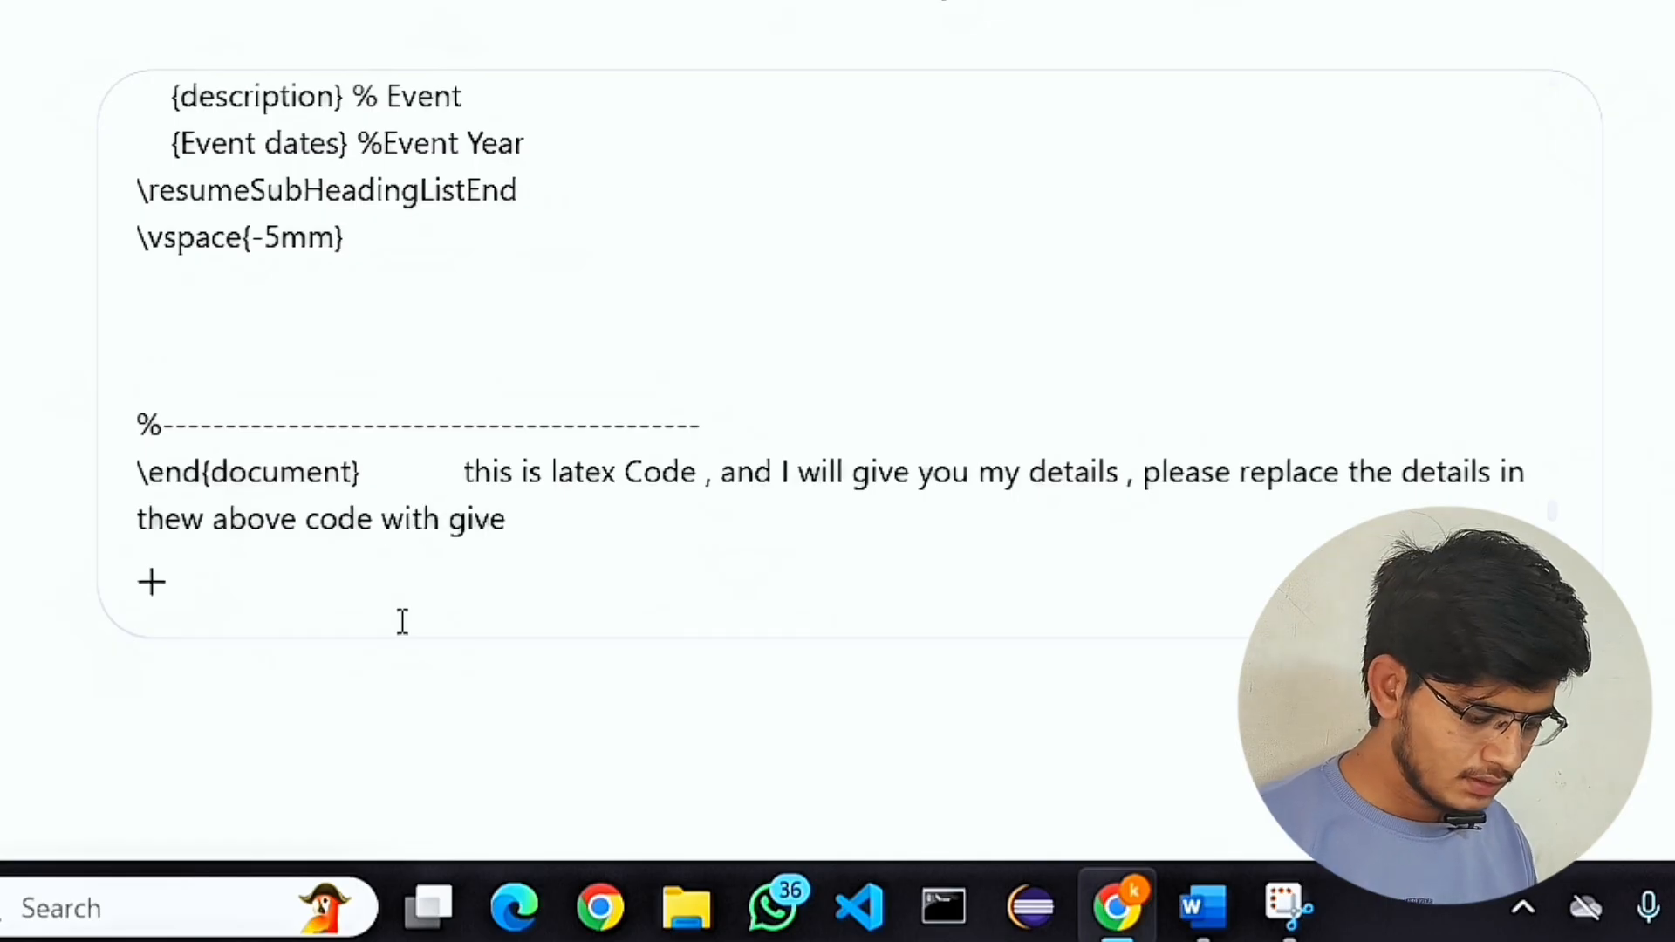
pyautogui.write(' detrails')
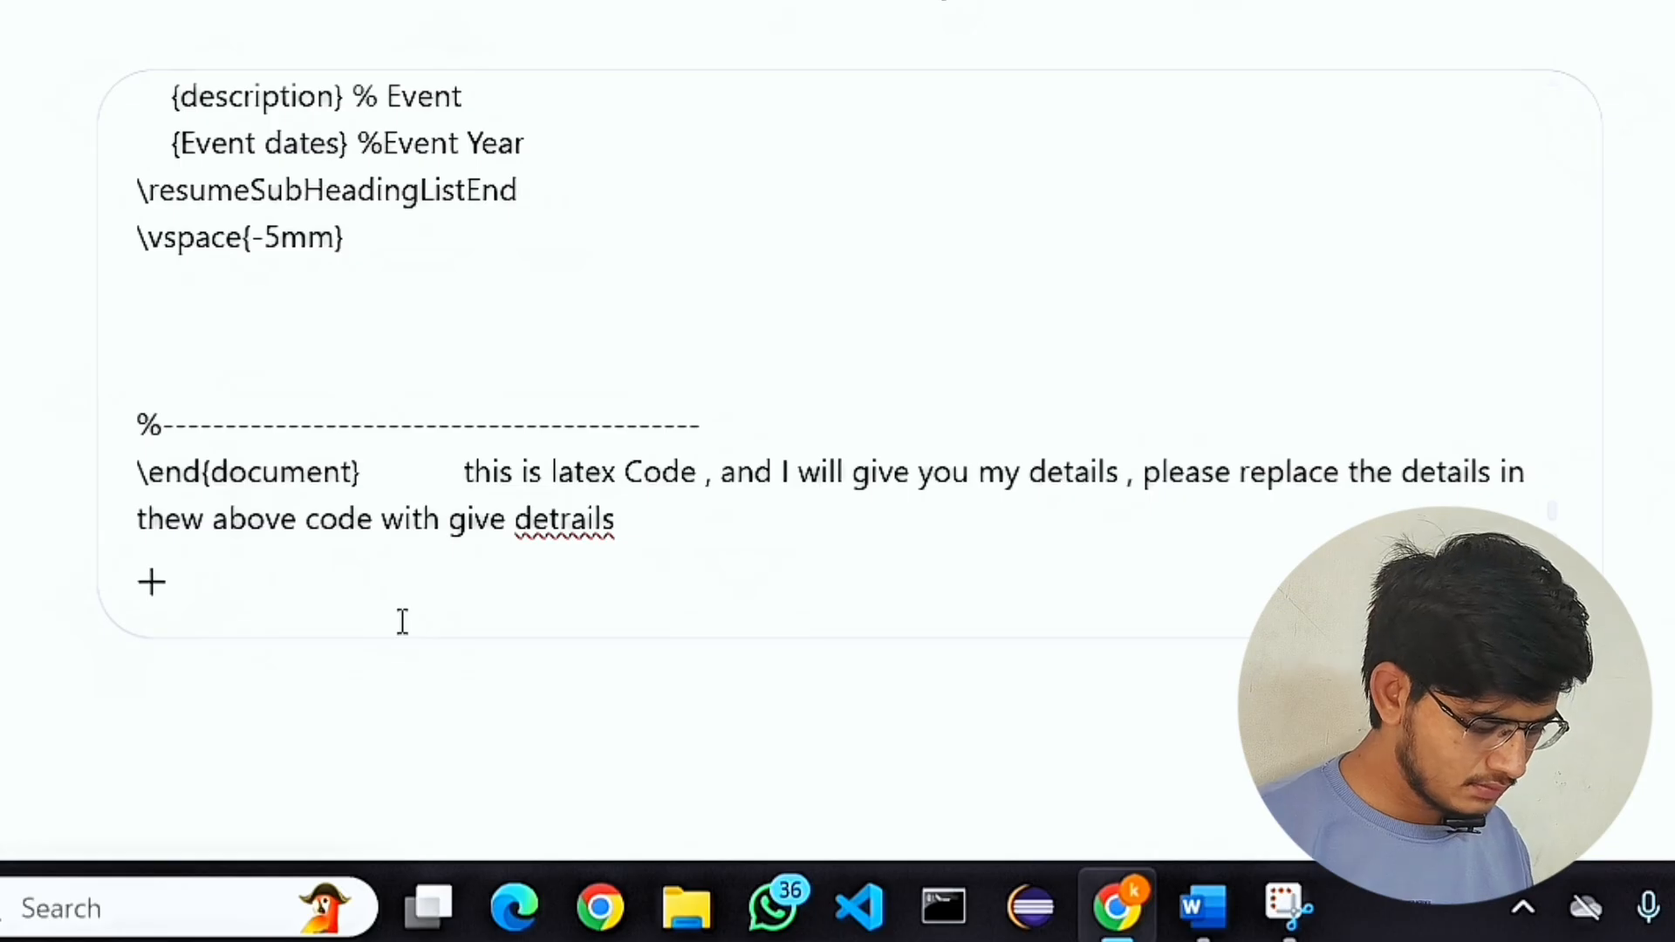
pyautogui.write(' by me')
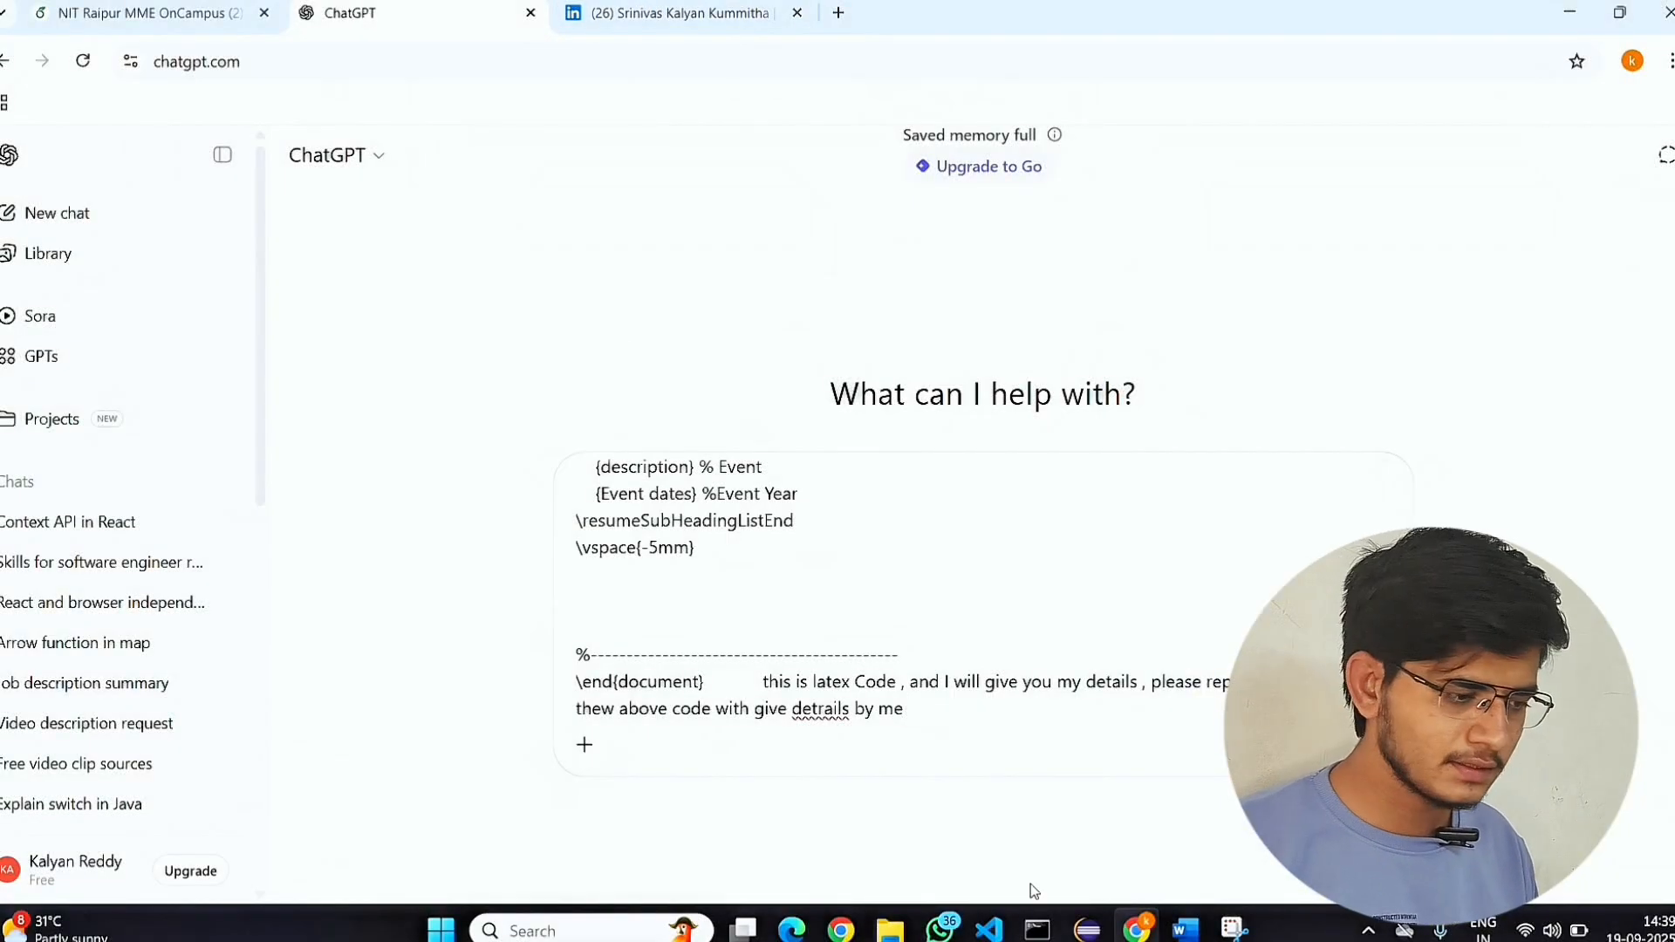
# Switch to the Youtube_resume_word document in Word, copy its entire contents, and return to the ChatGPT prompt.
pyautogui.moveTo(1186, 930)
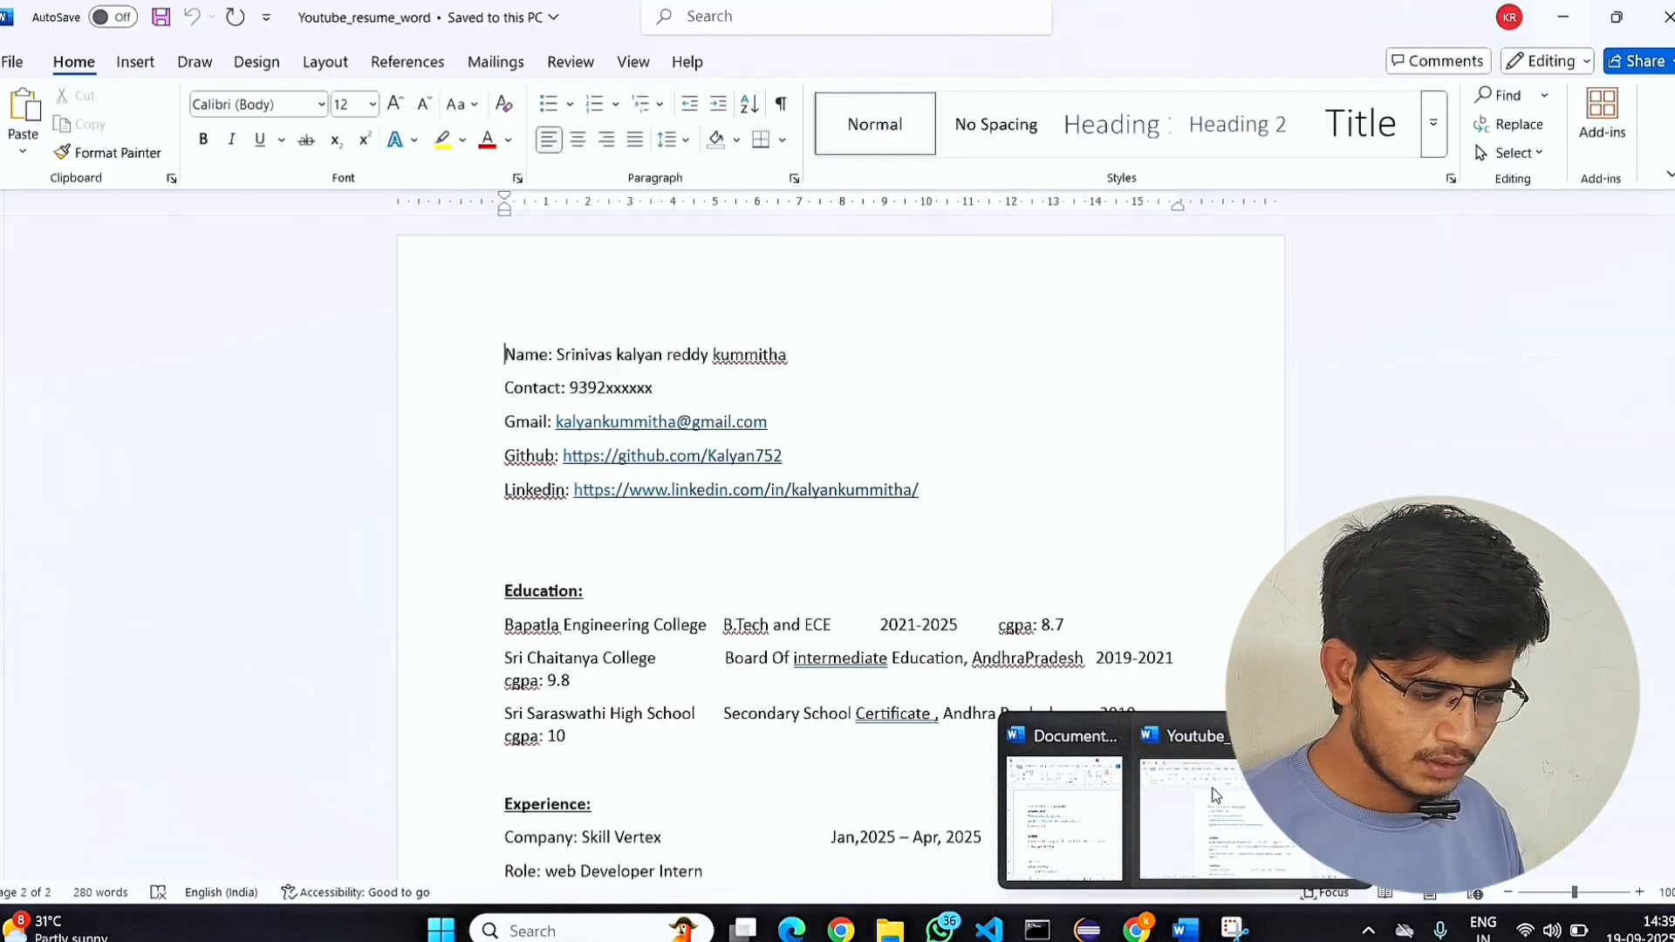
pyautogui.click(1214, 797)
pyautogui.tripleClick(507, 354)
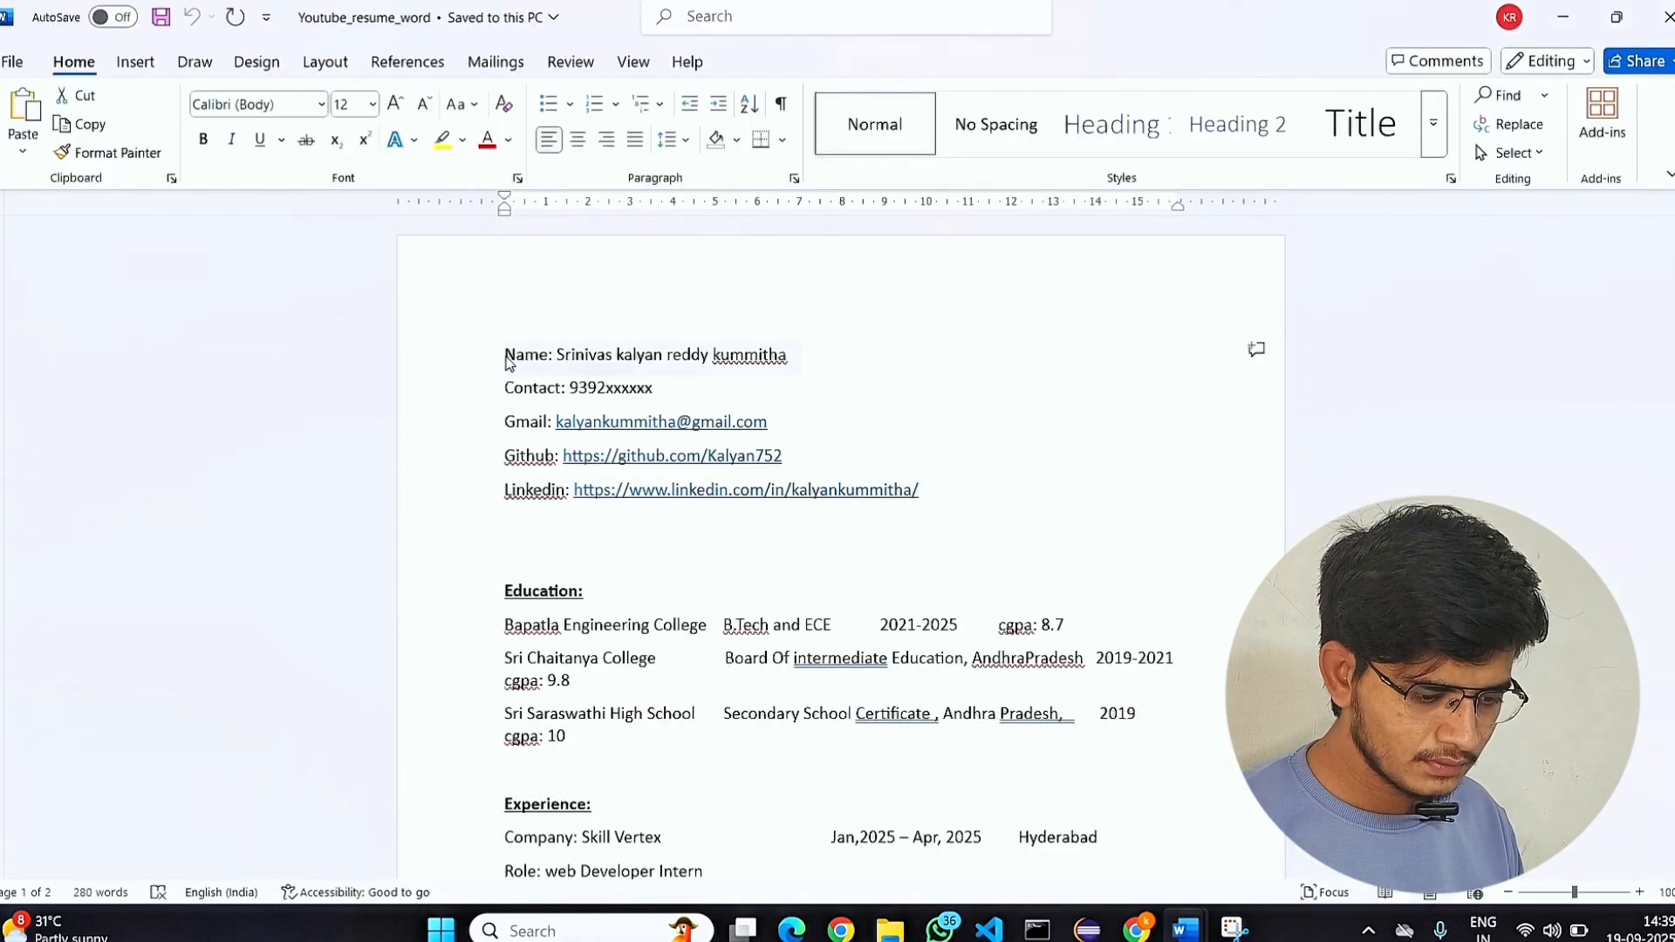
pyautogui.hotkey('ctrl', 'a')
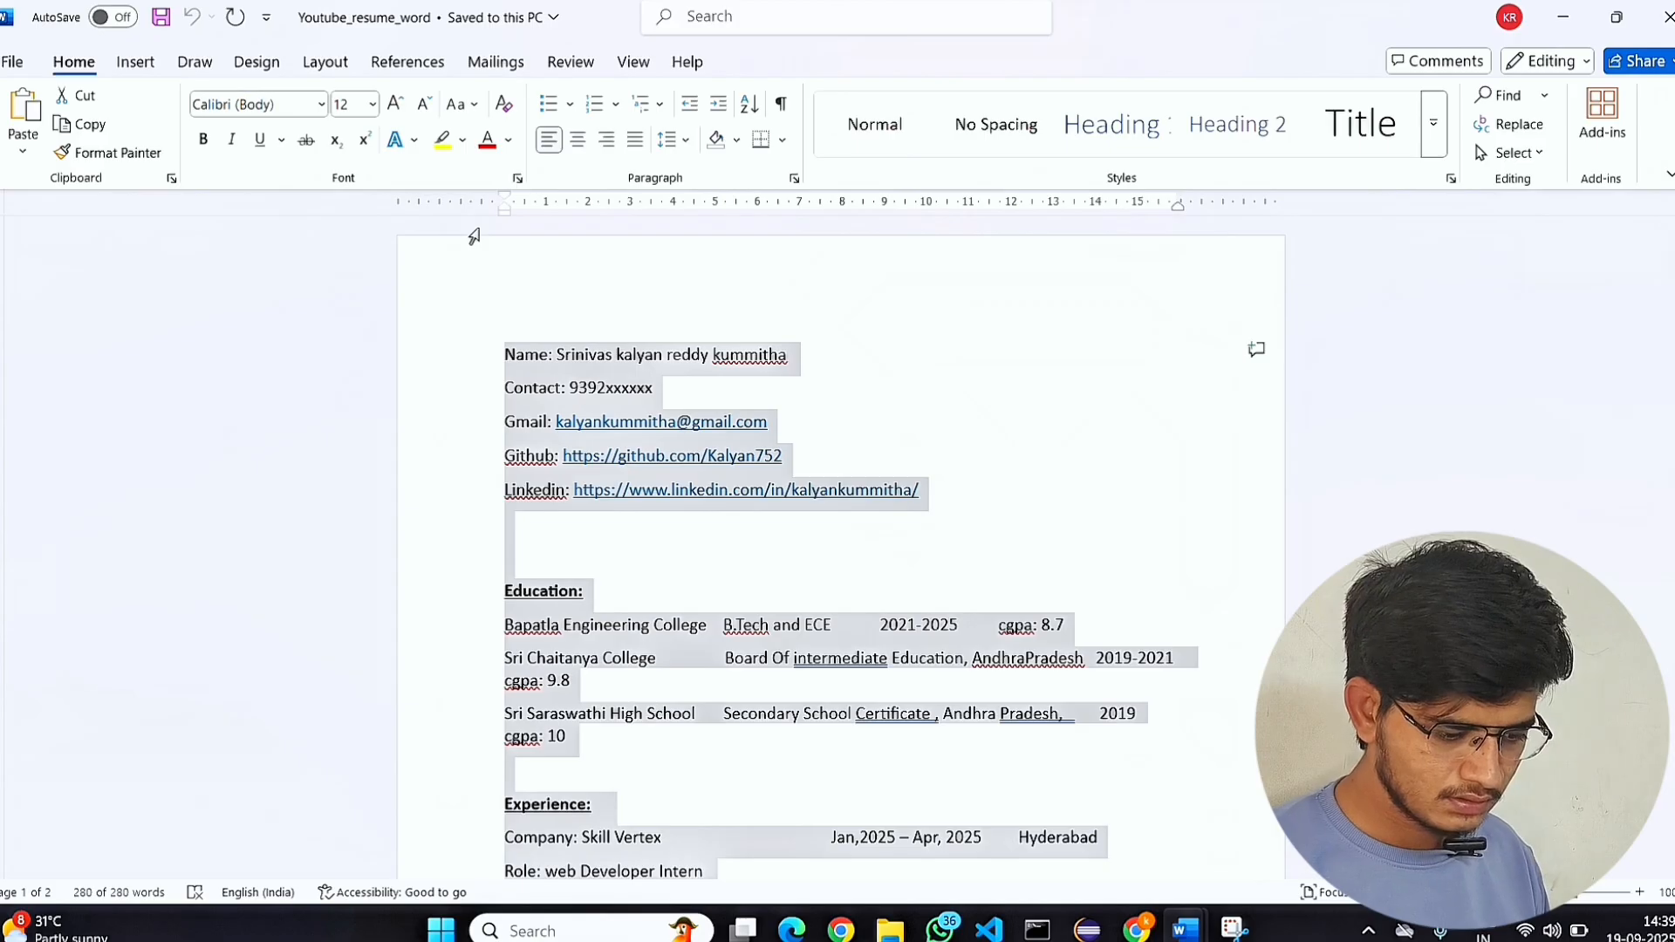
pyautogui.moveTo(1136, 930)
pyautogui.click(1142, 824)
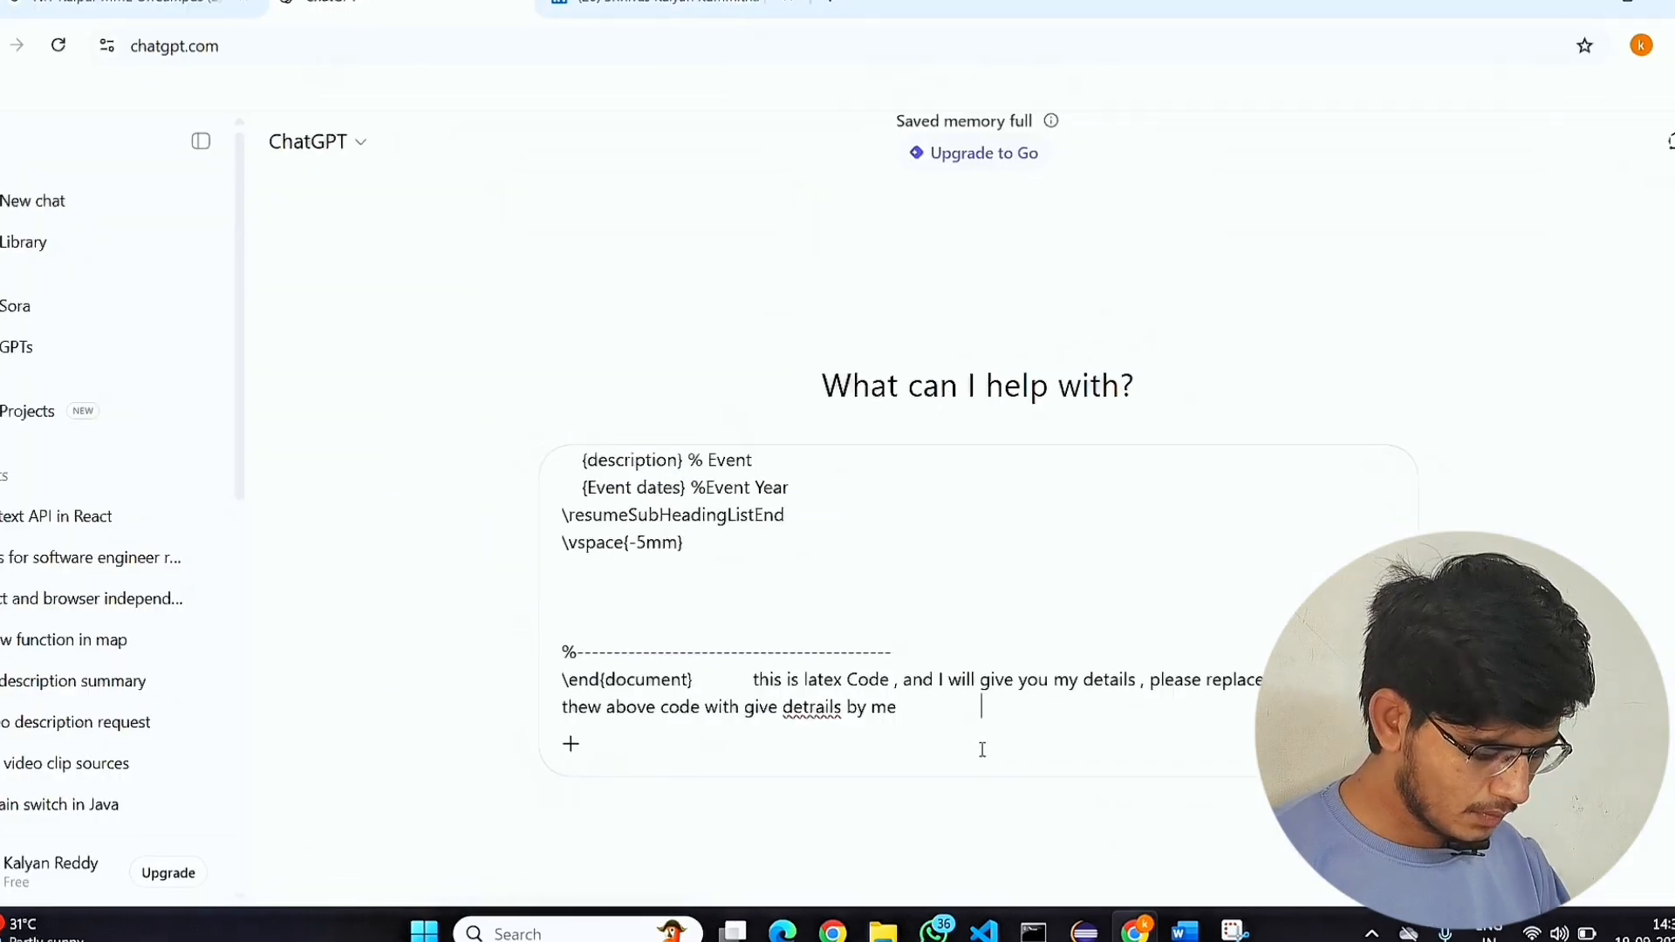
# Paste the copied resume details below the instruction, check the prompt's contents, and send it to ChatGPT.
pyautogui.scroll(3, 987, 750)
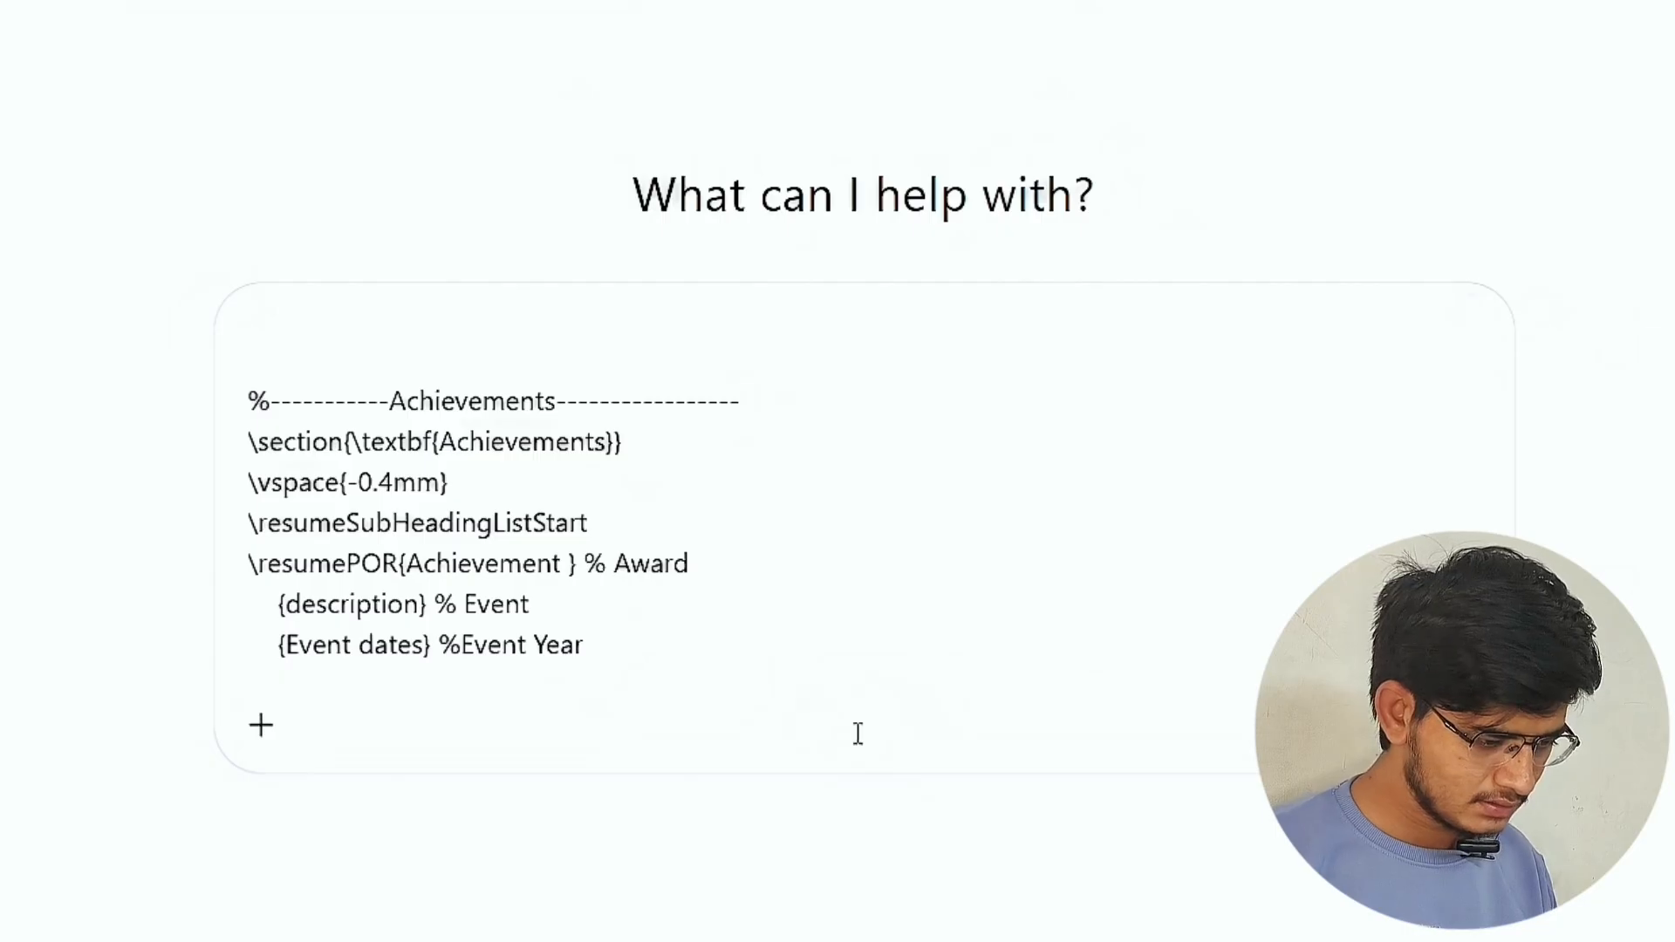
pyautogui.scroll(5, 829, 715)
pyautogui.scroll(-3, 738, 668)
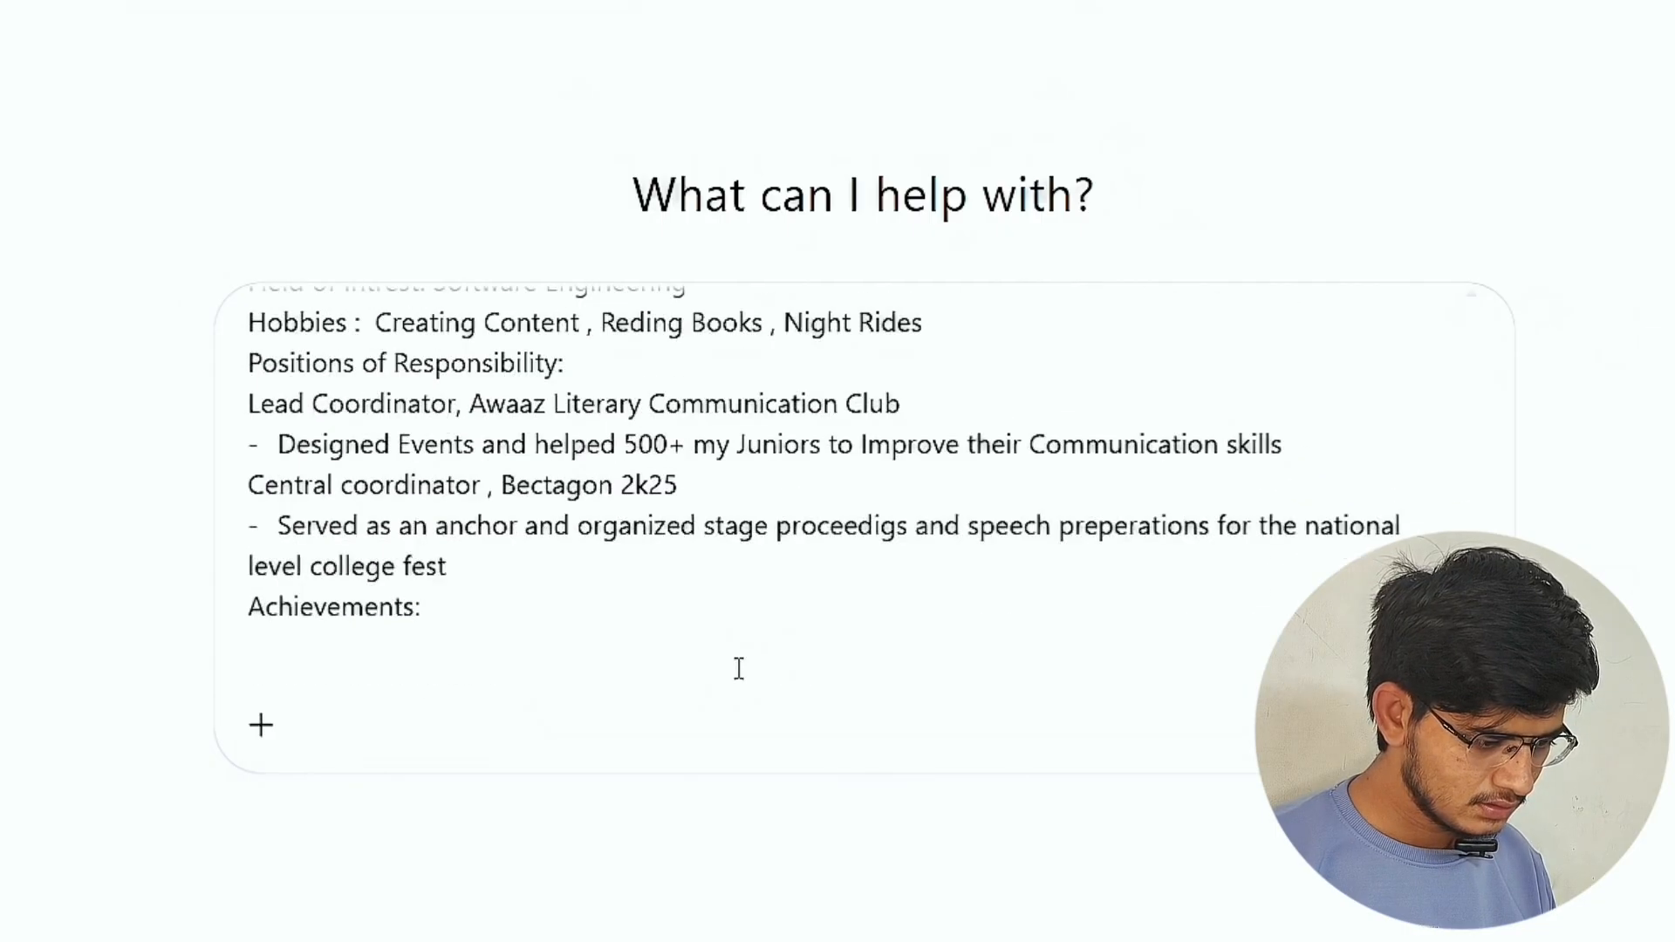
pyautogui.click(535, 643)
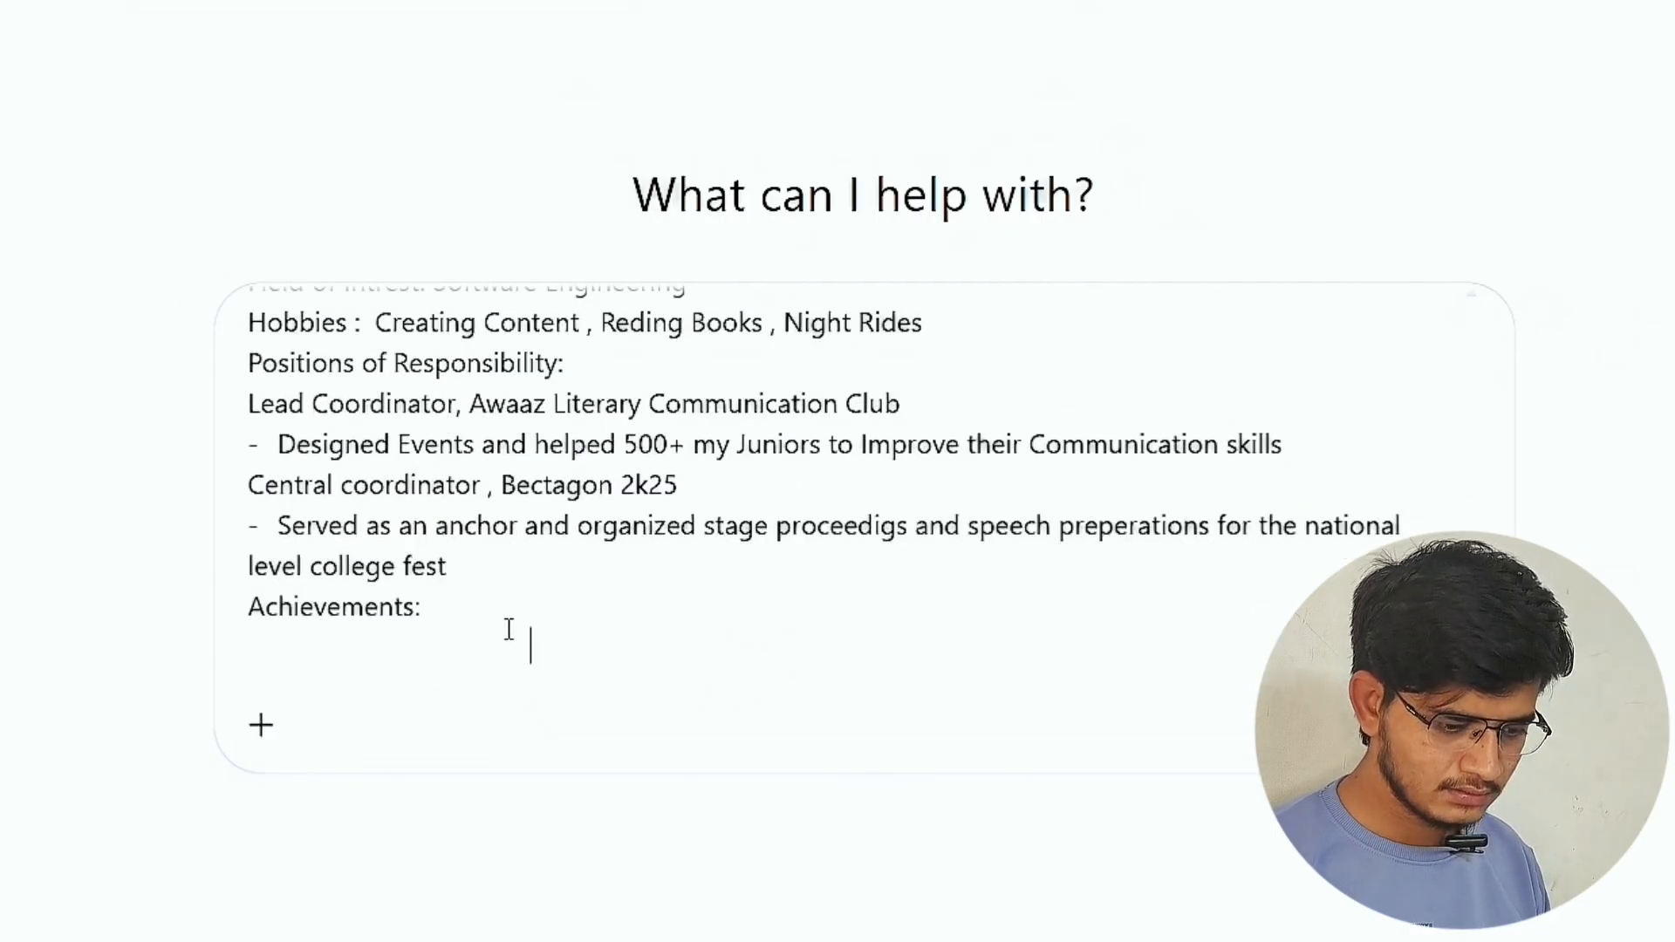
pyautogui.press('Return')
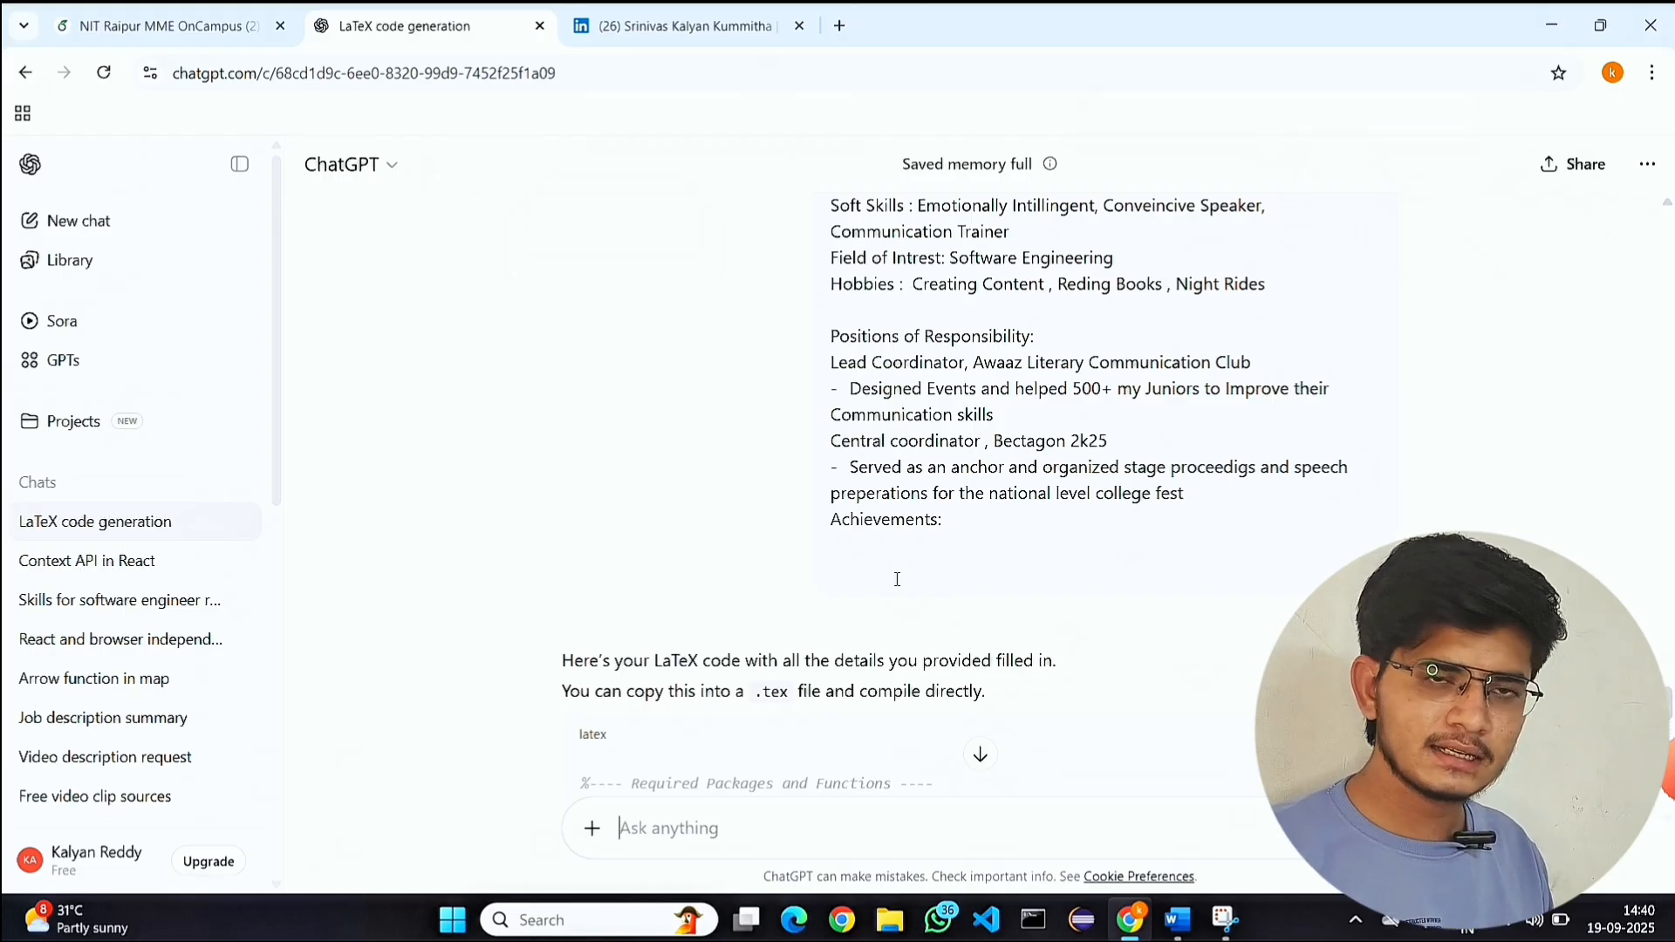
# Review the resume LaTeX code generated by ChatGPT through its final section and copy the whole code block.
pyautogui.scroll(-12, 974, 409)
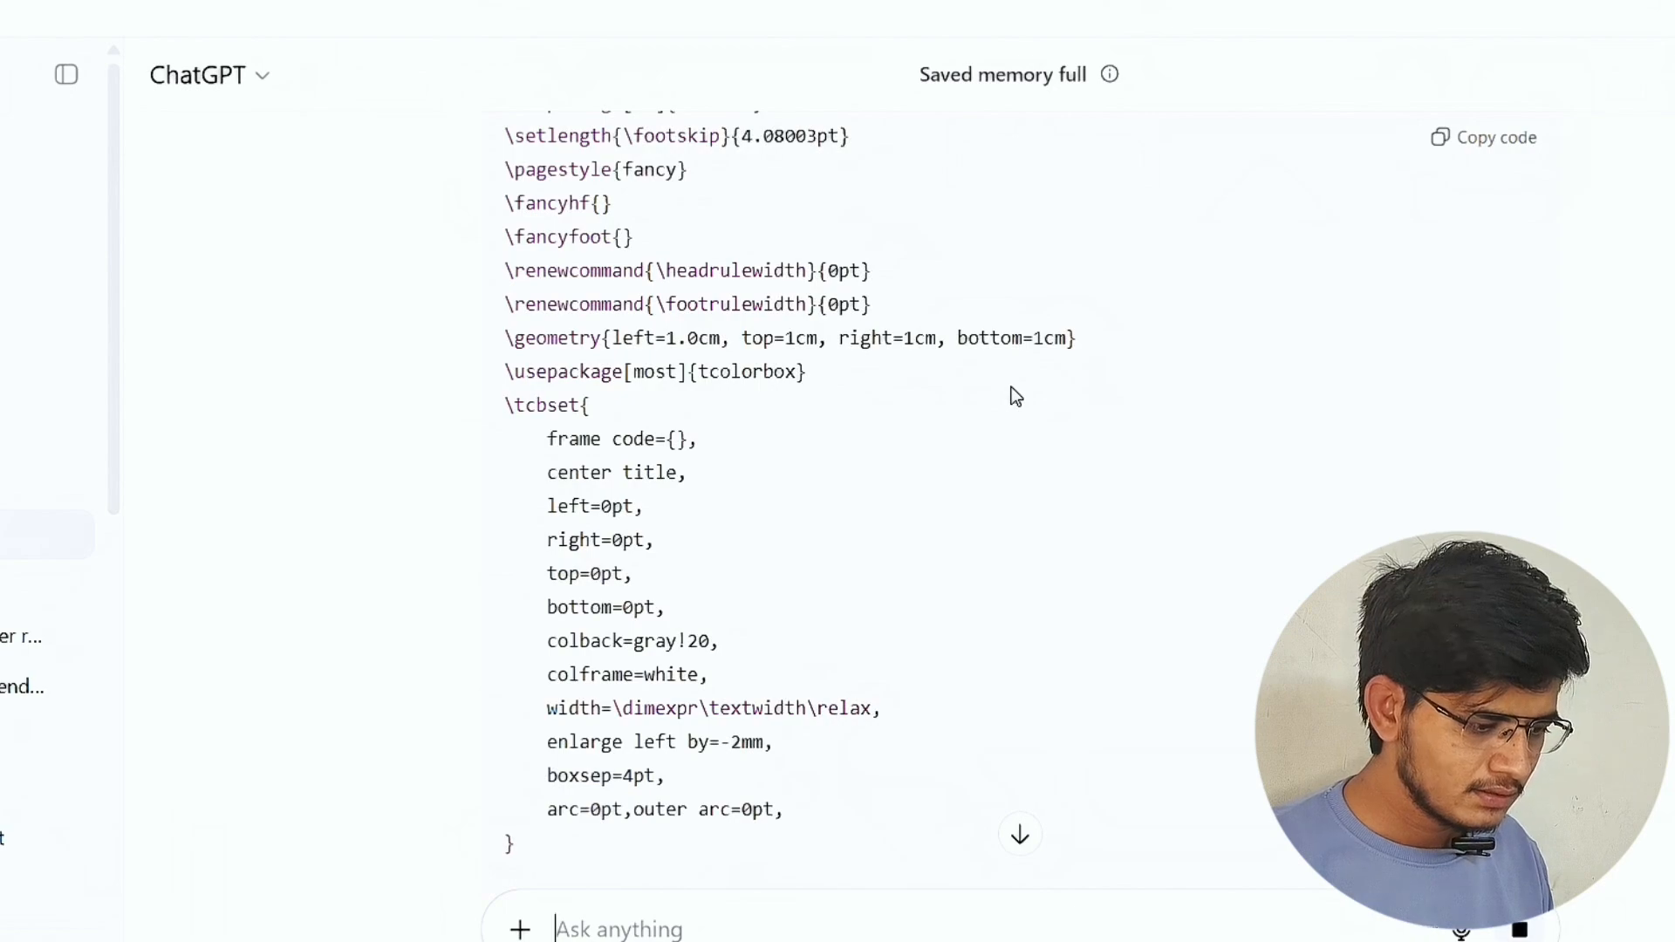
pyautogui.scroll(3, 1012, 395)
pyautogui.scroll(-10, 1014, 397)
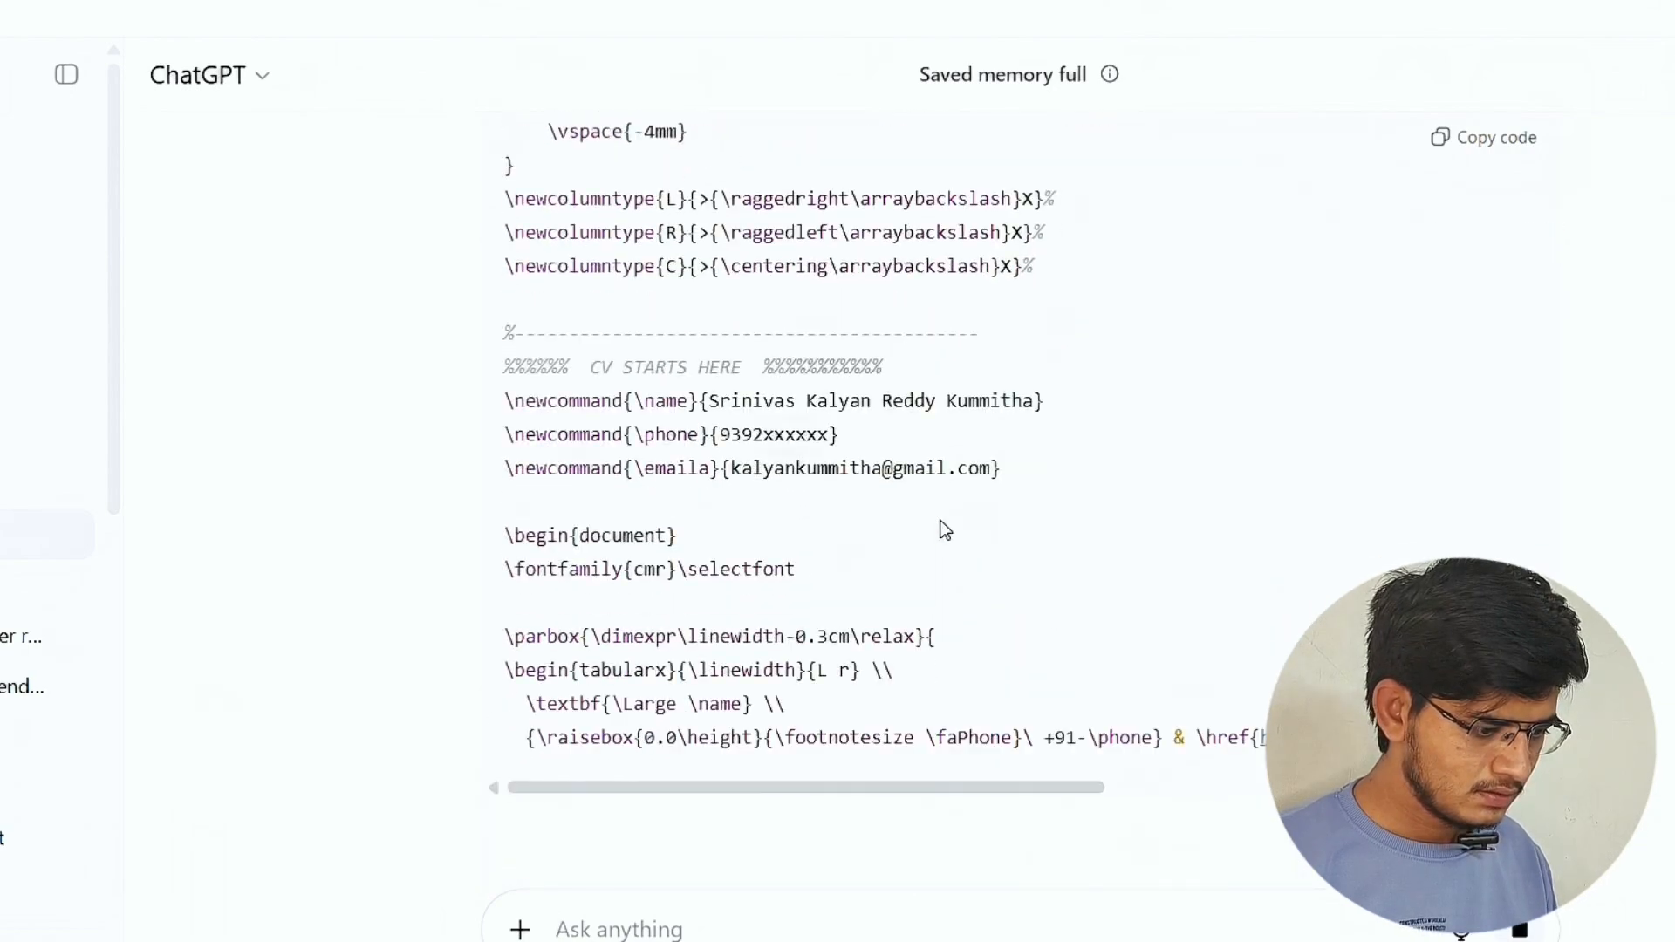
pyautogui.scroll(-8, 945, 529)
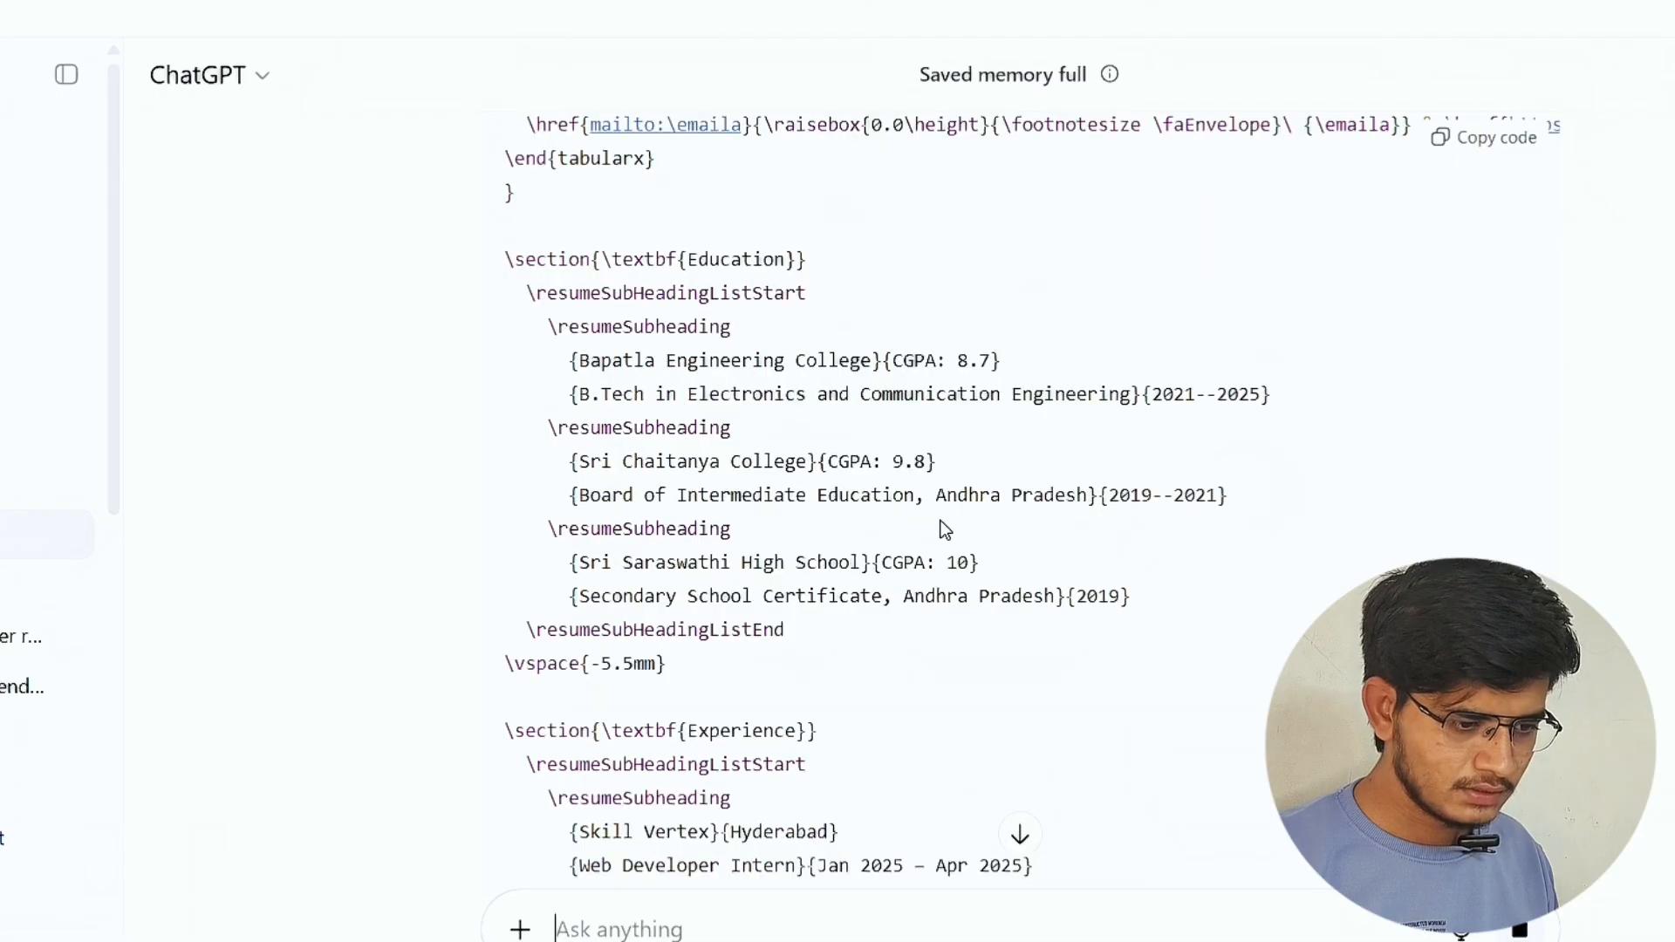
pyautogui.scroll(-20, 944, 529)
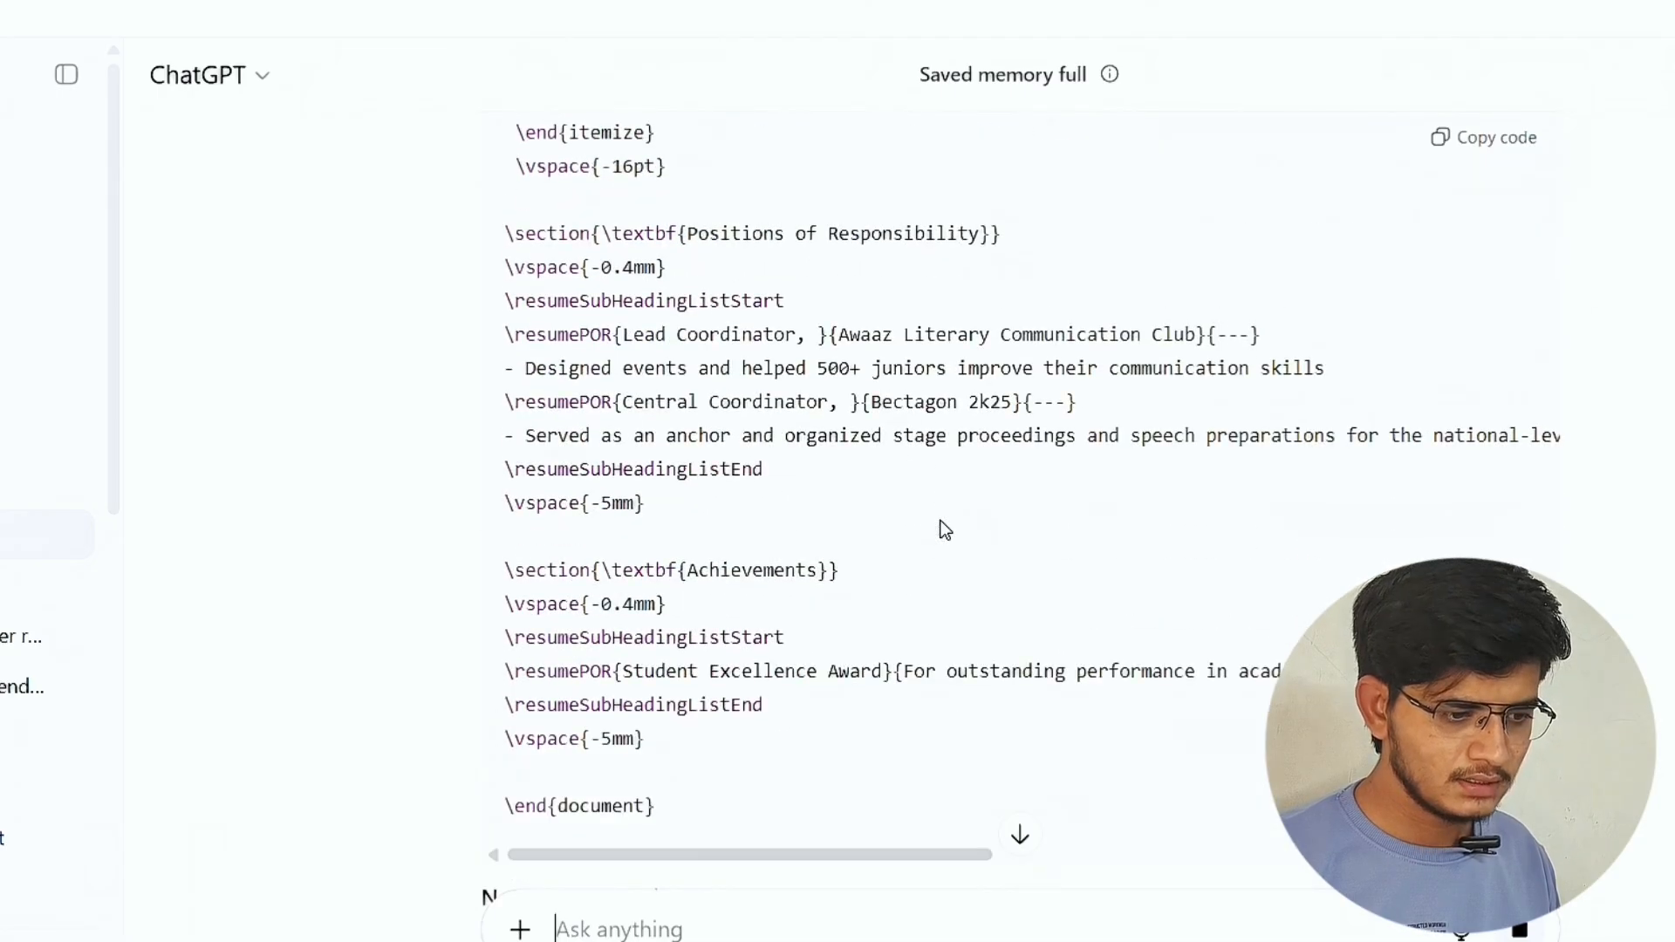
pyautogui.scroll(15, 944, 530)
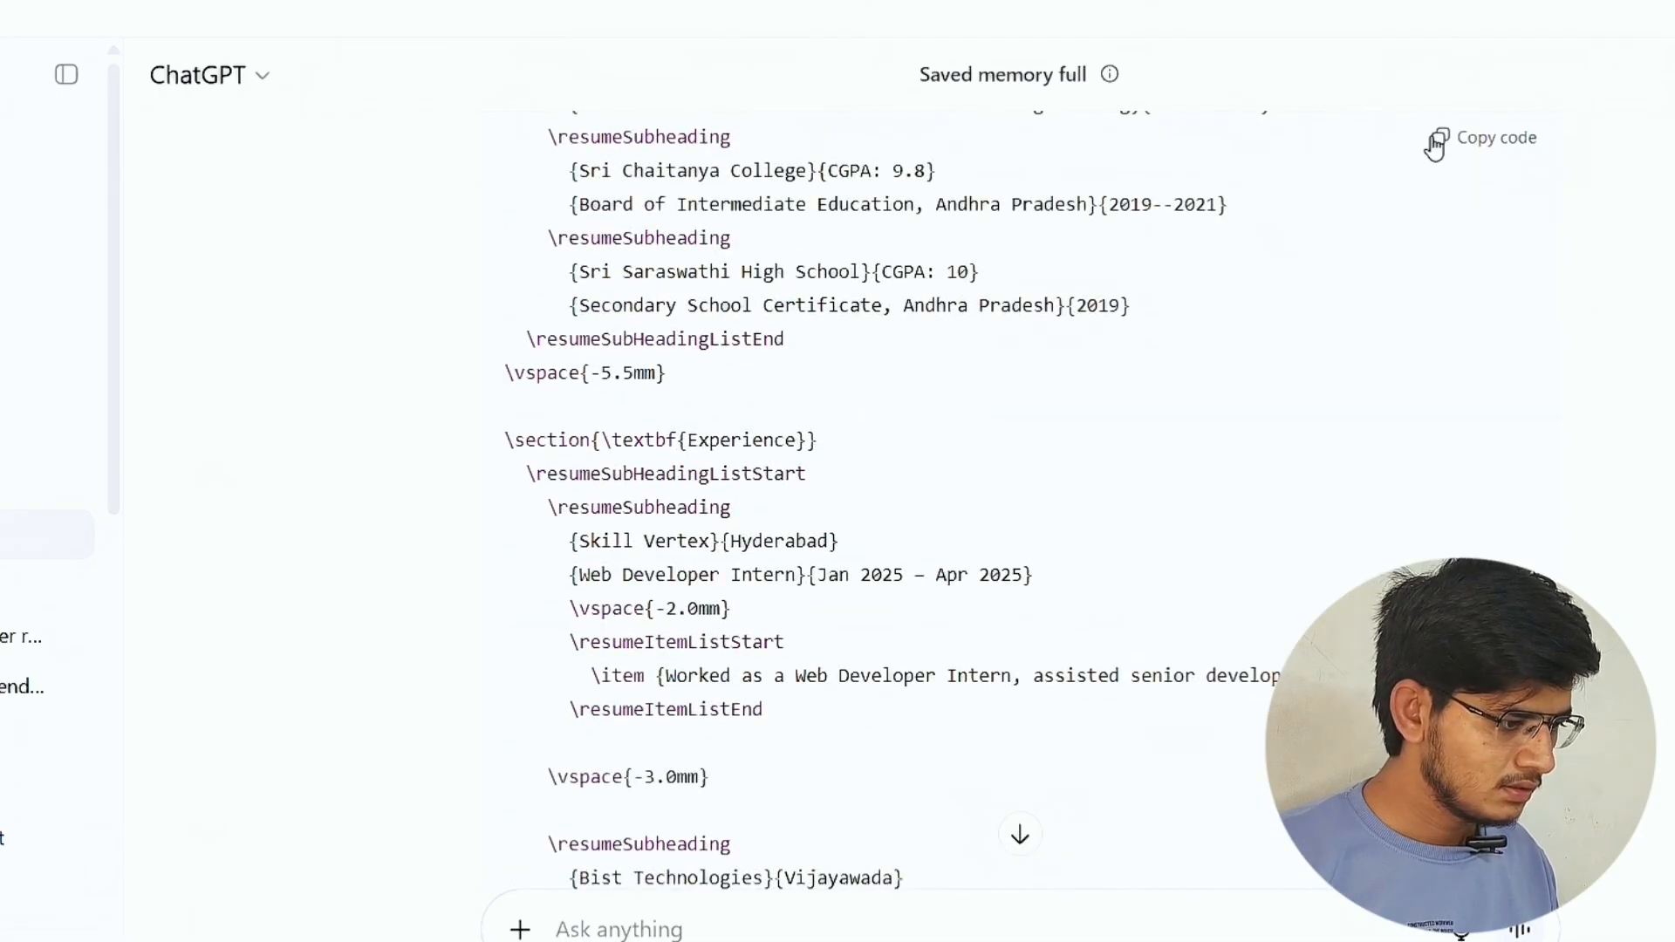
pyautogui.click(1434, 139)
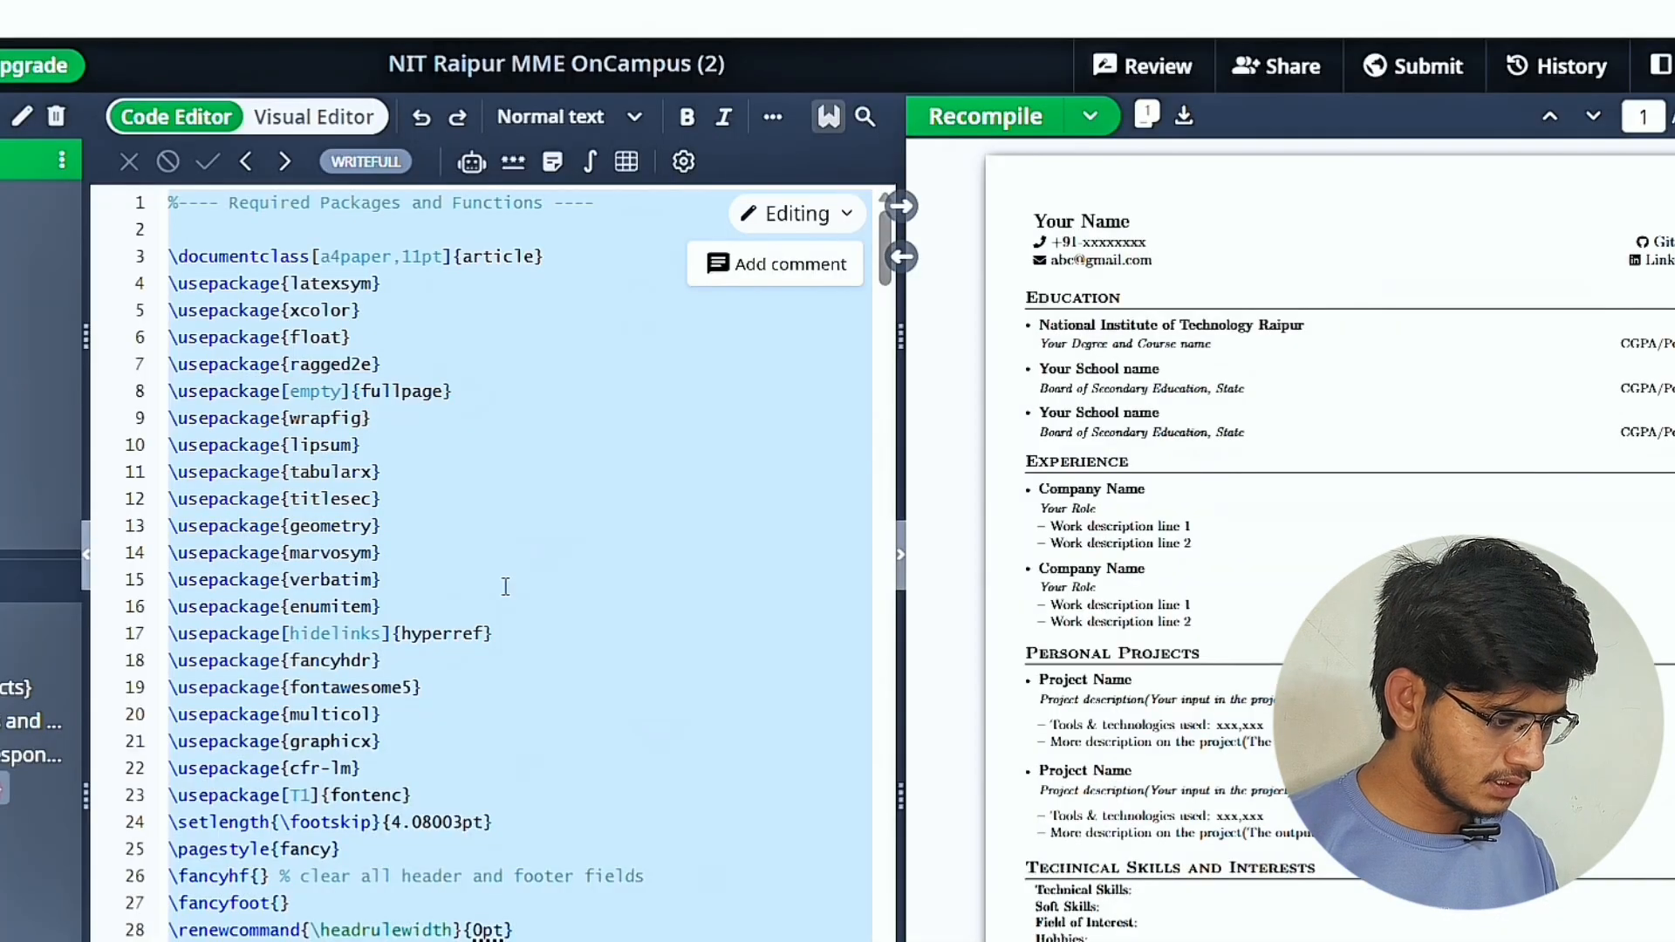
# In Overleaf, replace all of main.tex with the LaTeX code copied from ChatGPT and recompile the resume.
pyautogui.click(505, 587)
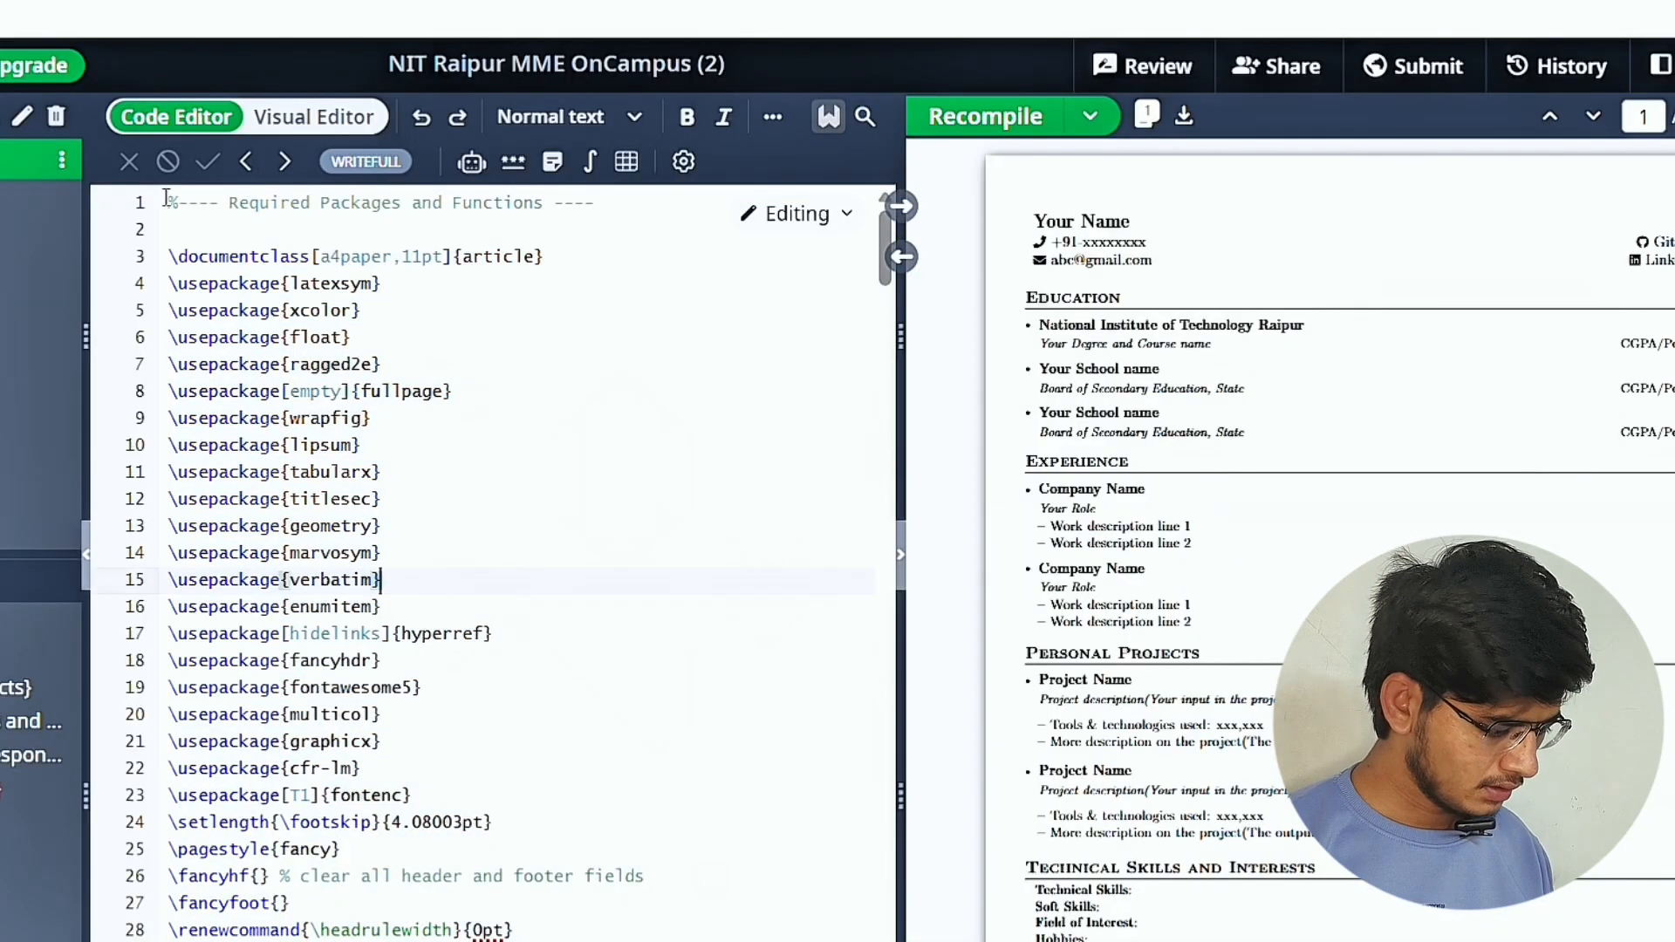
pyautogui.hotkey('ctrl', 'a')
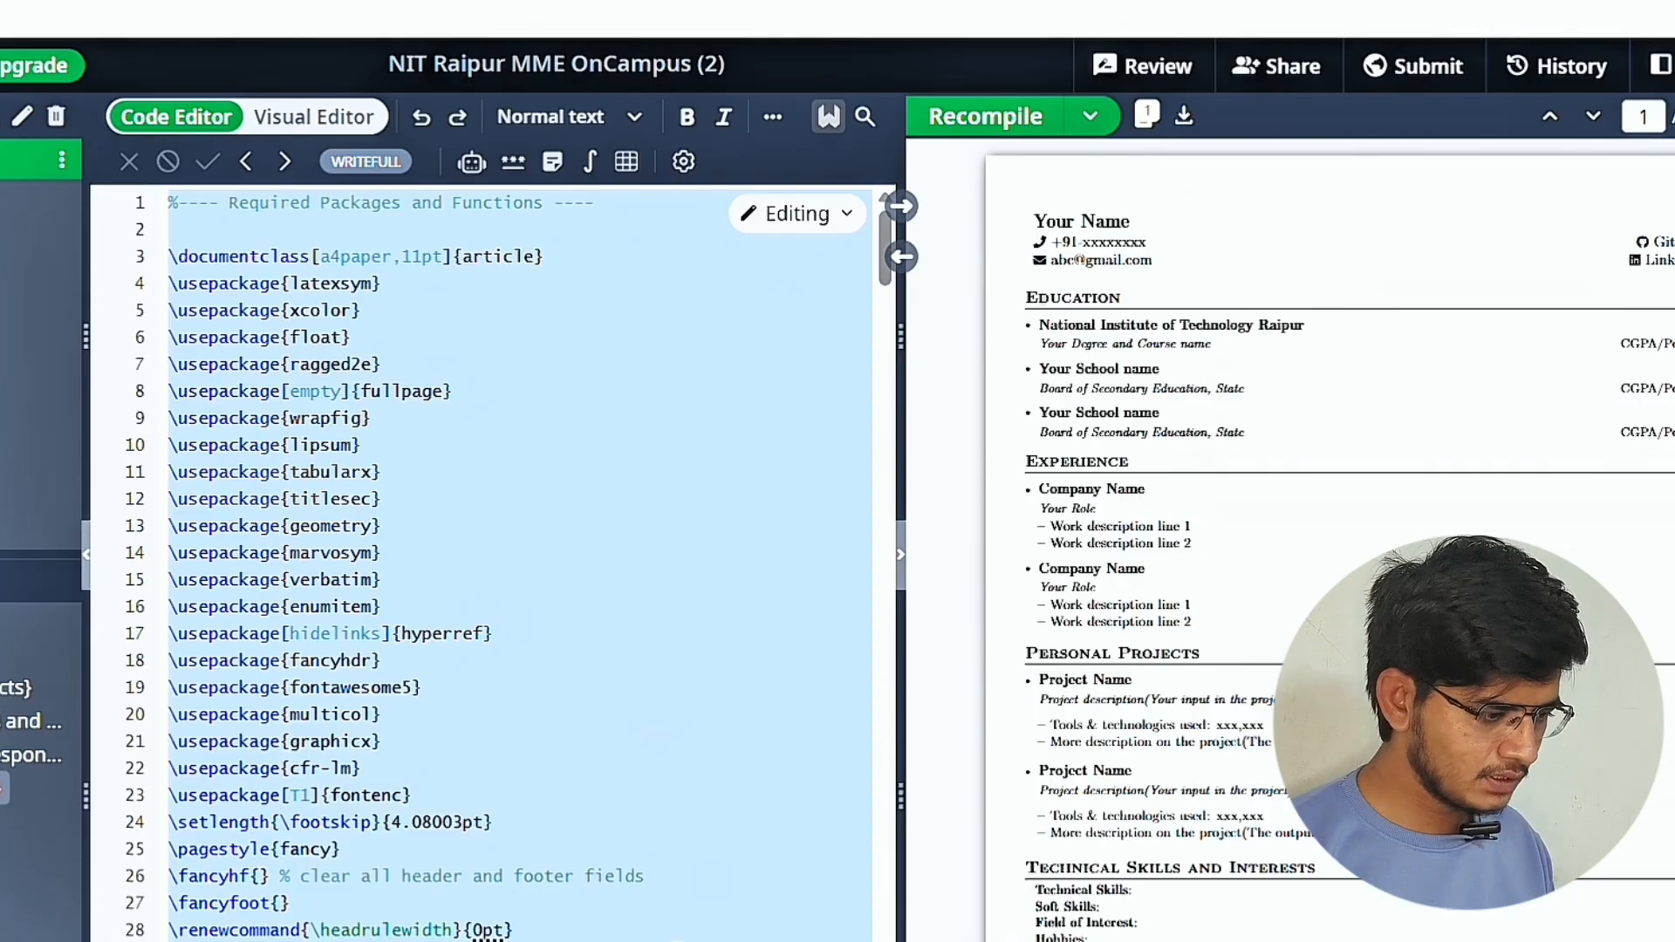
pyautogui.press('BackSpace')
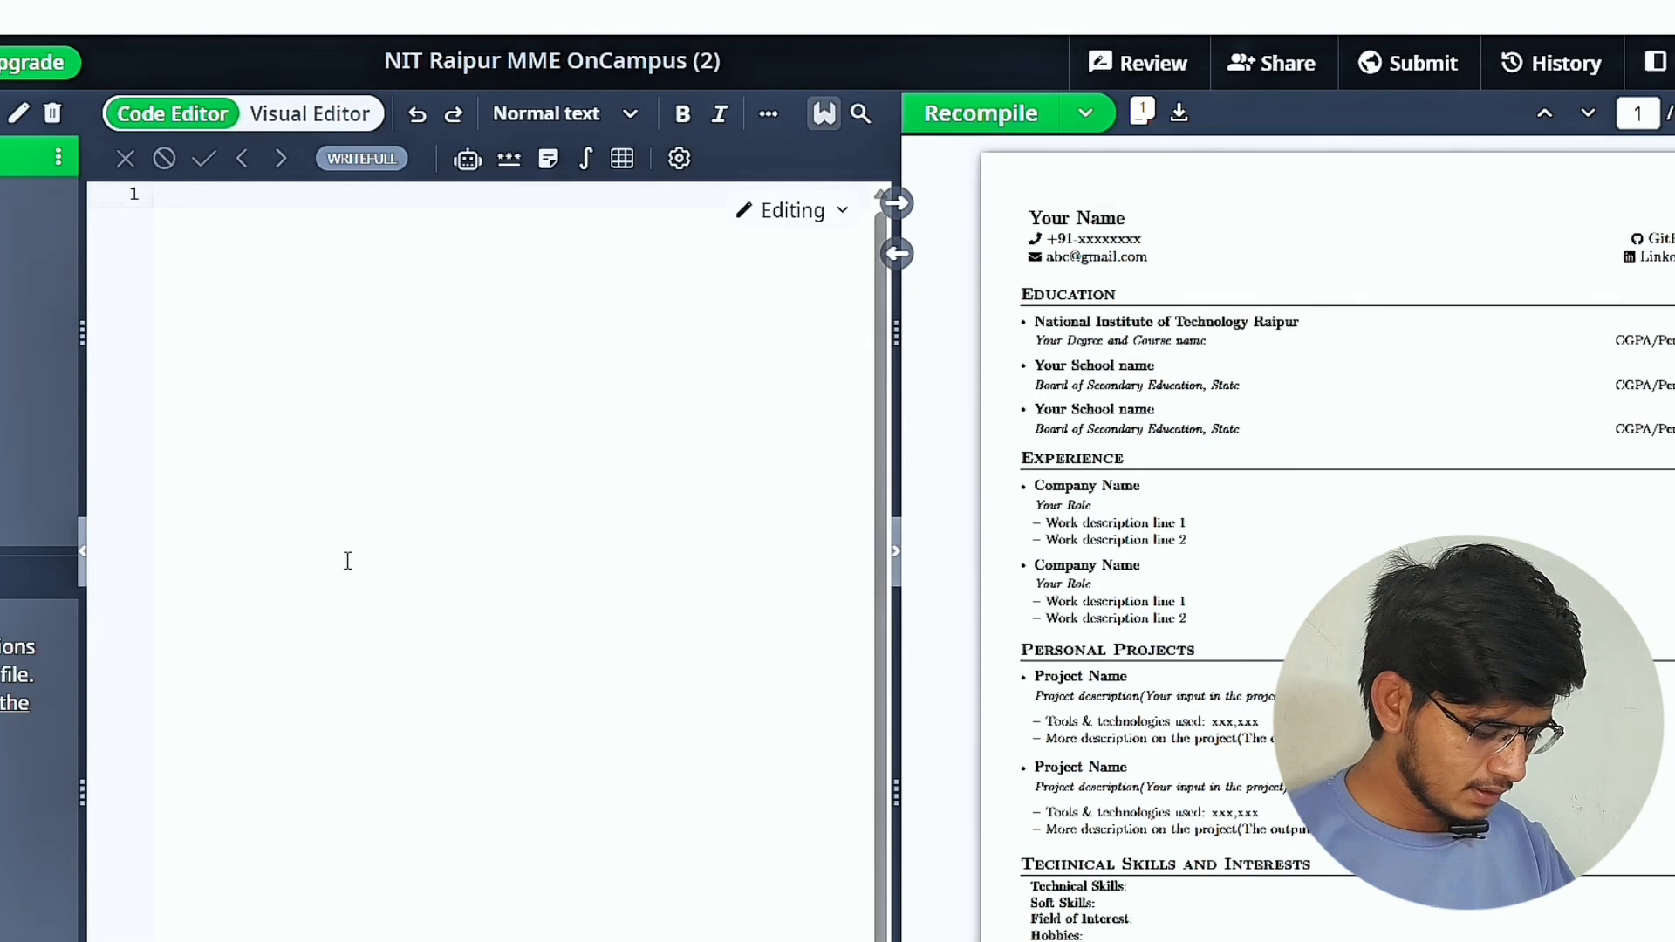
pyautogui.hotkey('ctrl', 'v')
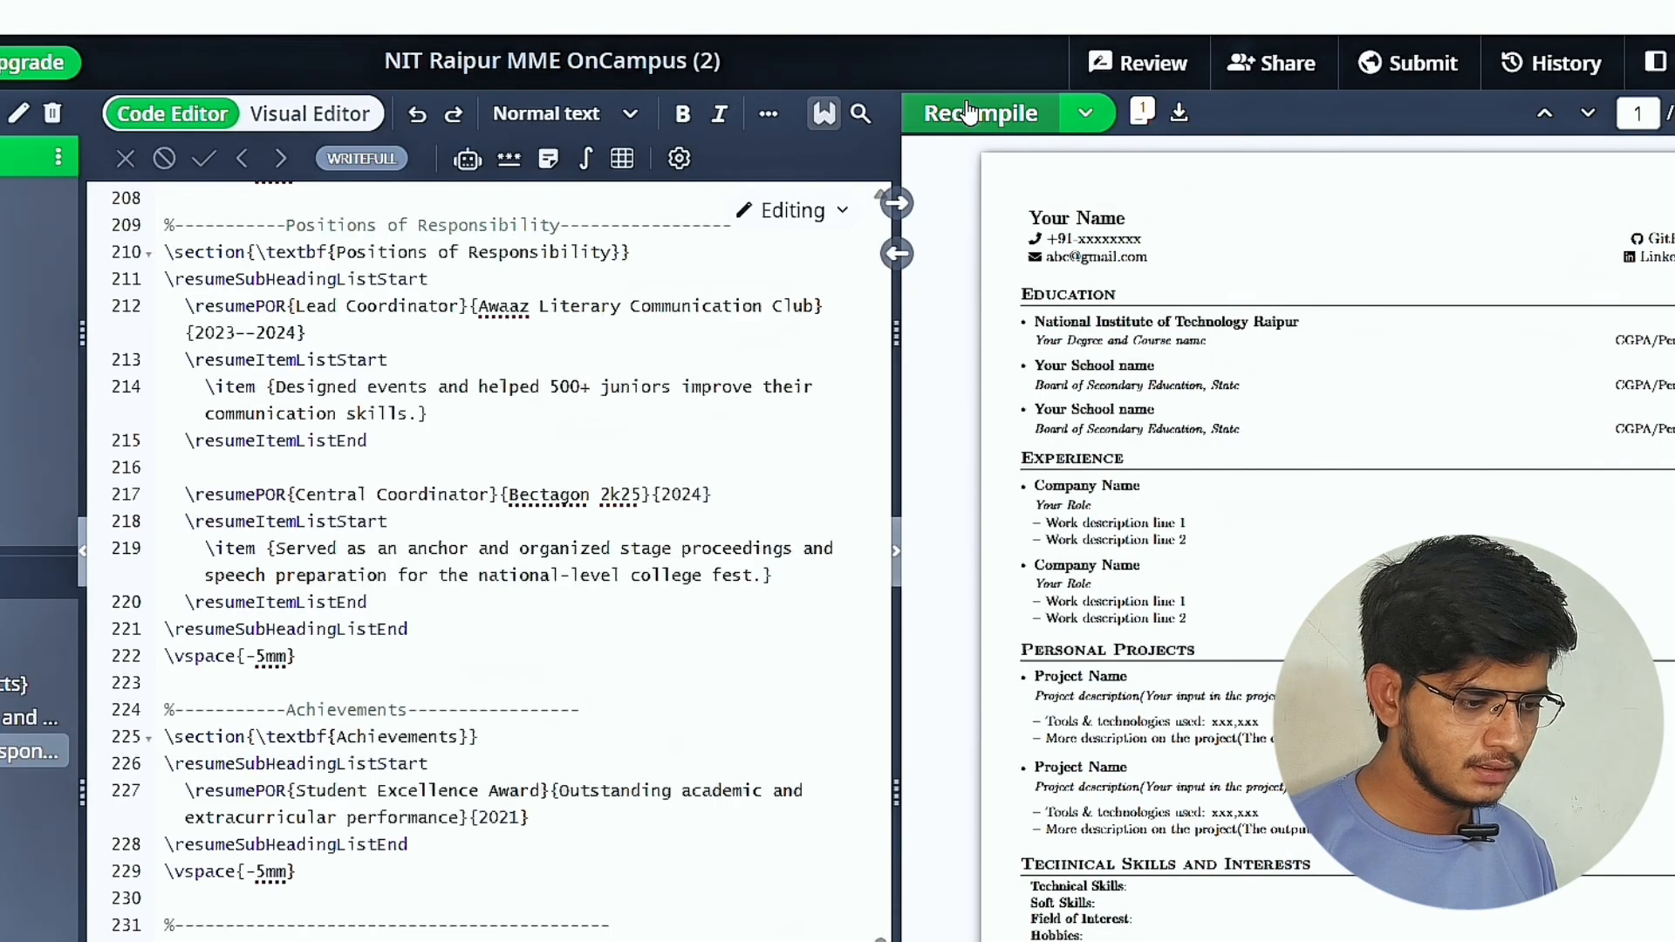
pyautogui.click(968, 112)
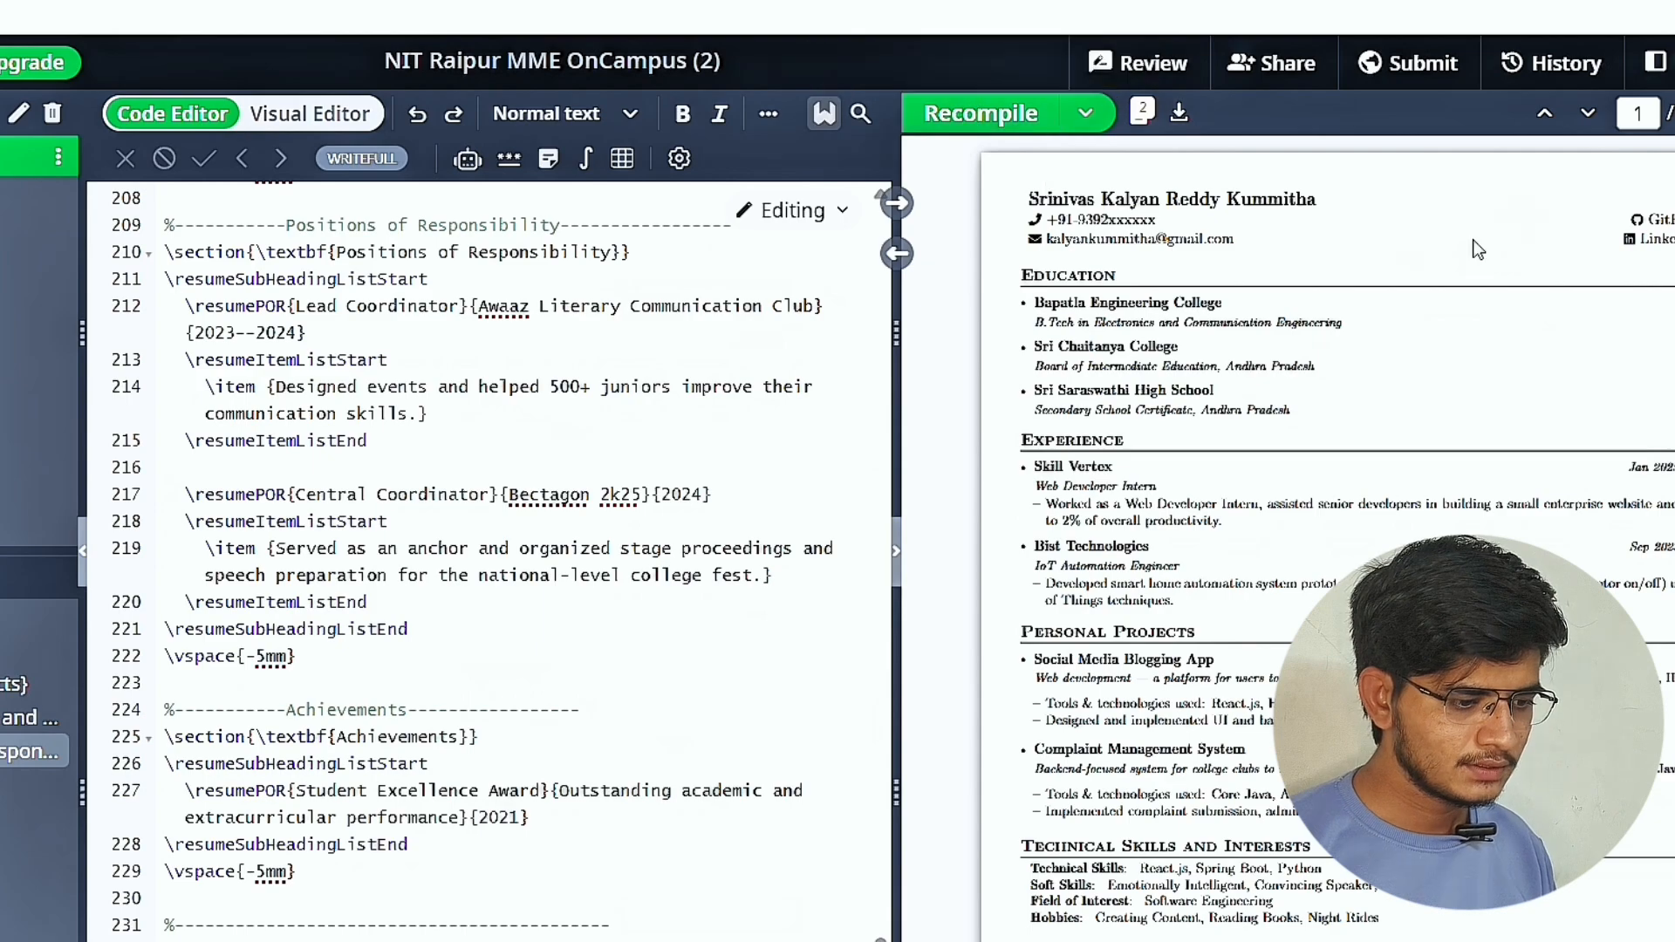
# Examine the header and Education section of the compiled resume, including the B.Tech entry and its right-hand details.
pyautogui.scroll(20, 586, 581)
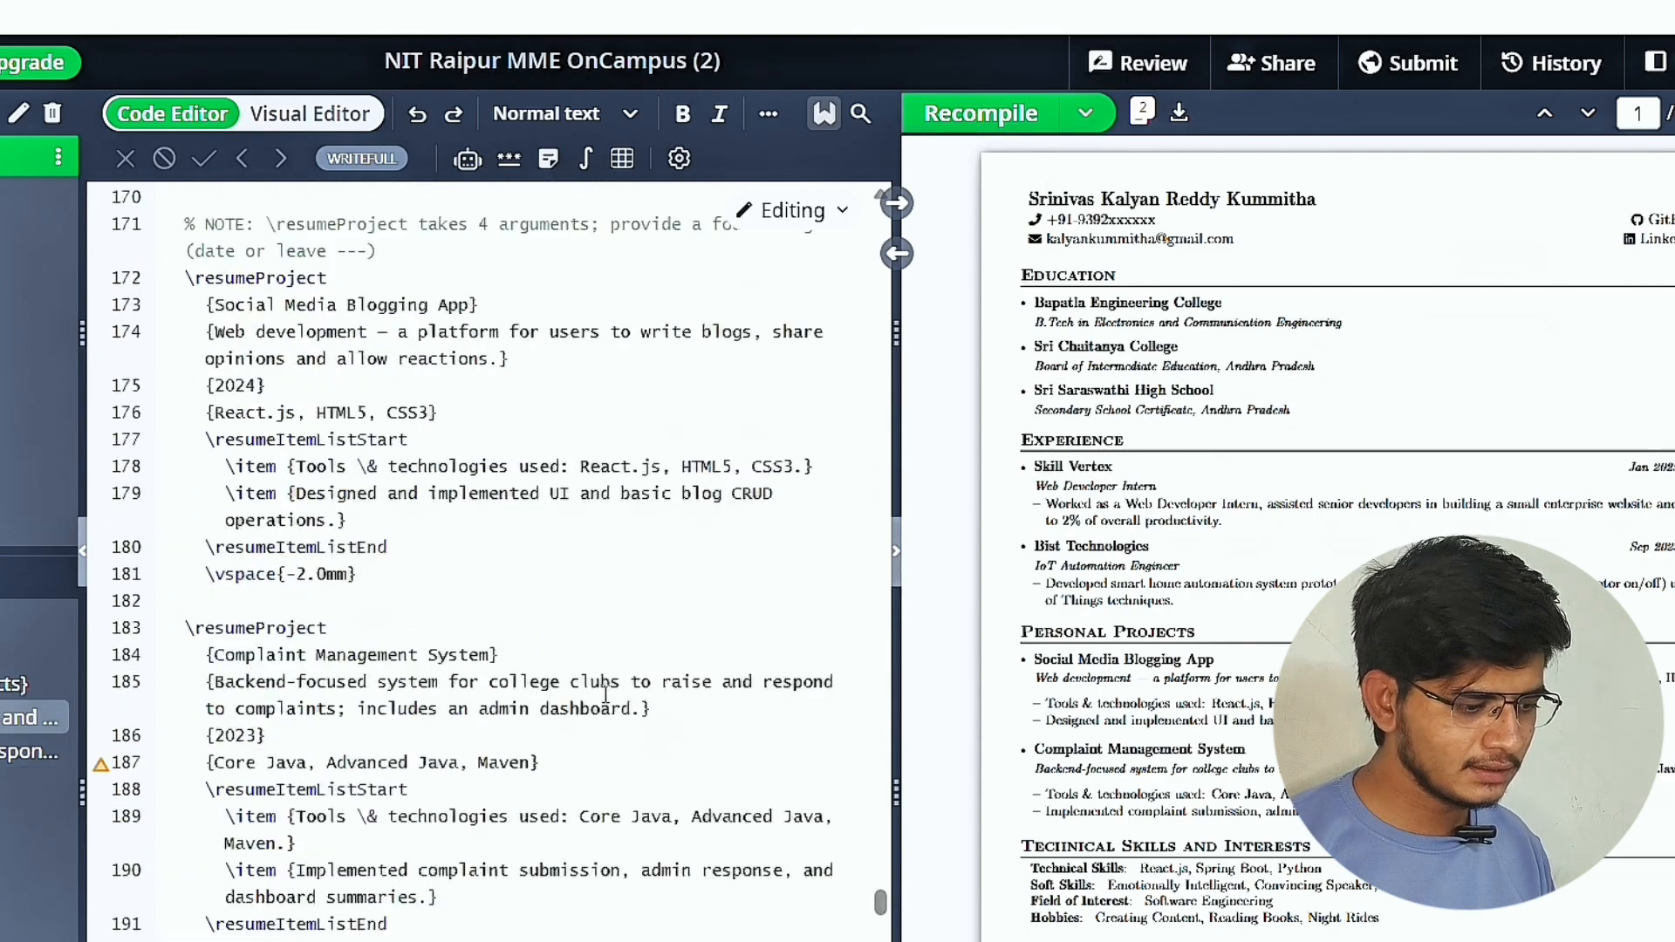
pyautogui.keyDown('ctrl'); pyautogui.scroll(1, 1380, 331); pyautogui.keyUp('ctrl')
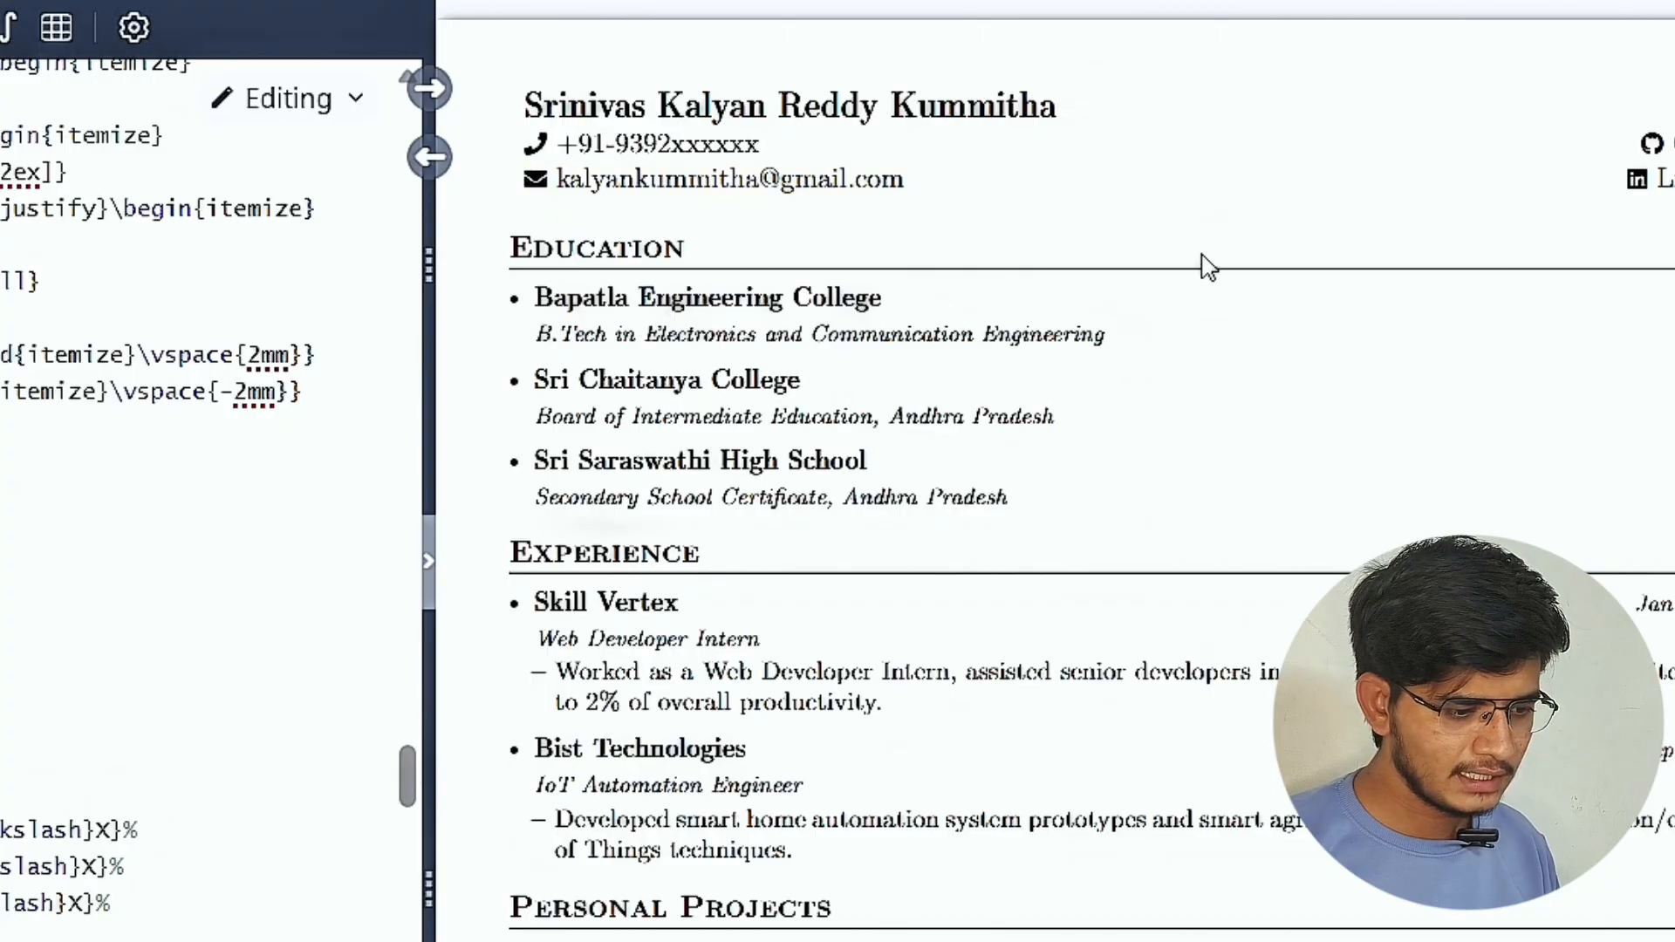
pyautogui.hscroll(3, 1221, 266)
pyautogui.hscroll(-3, 1010, 334)
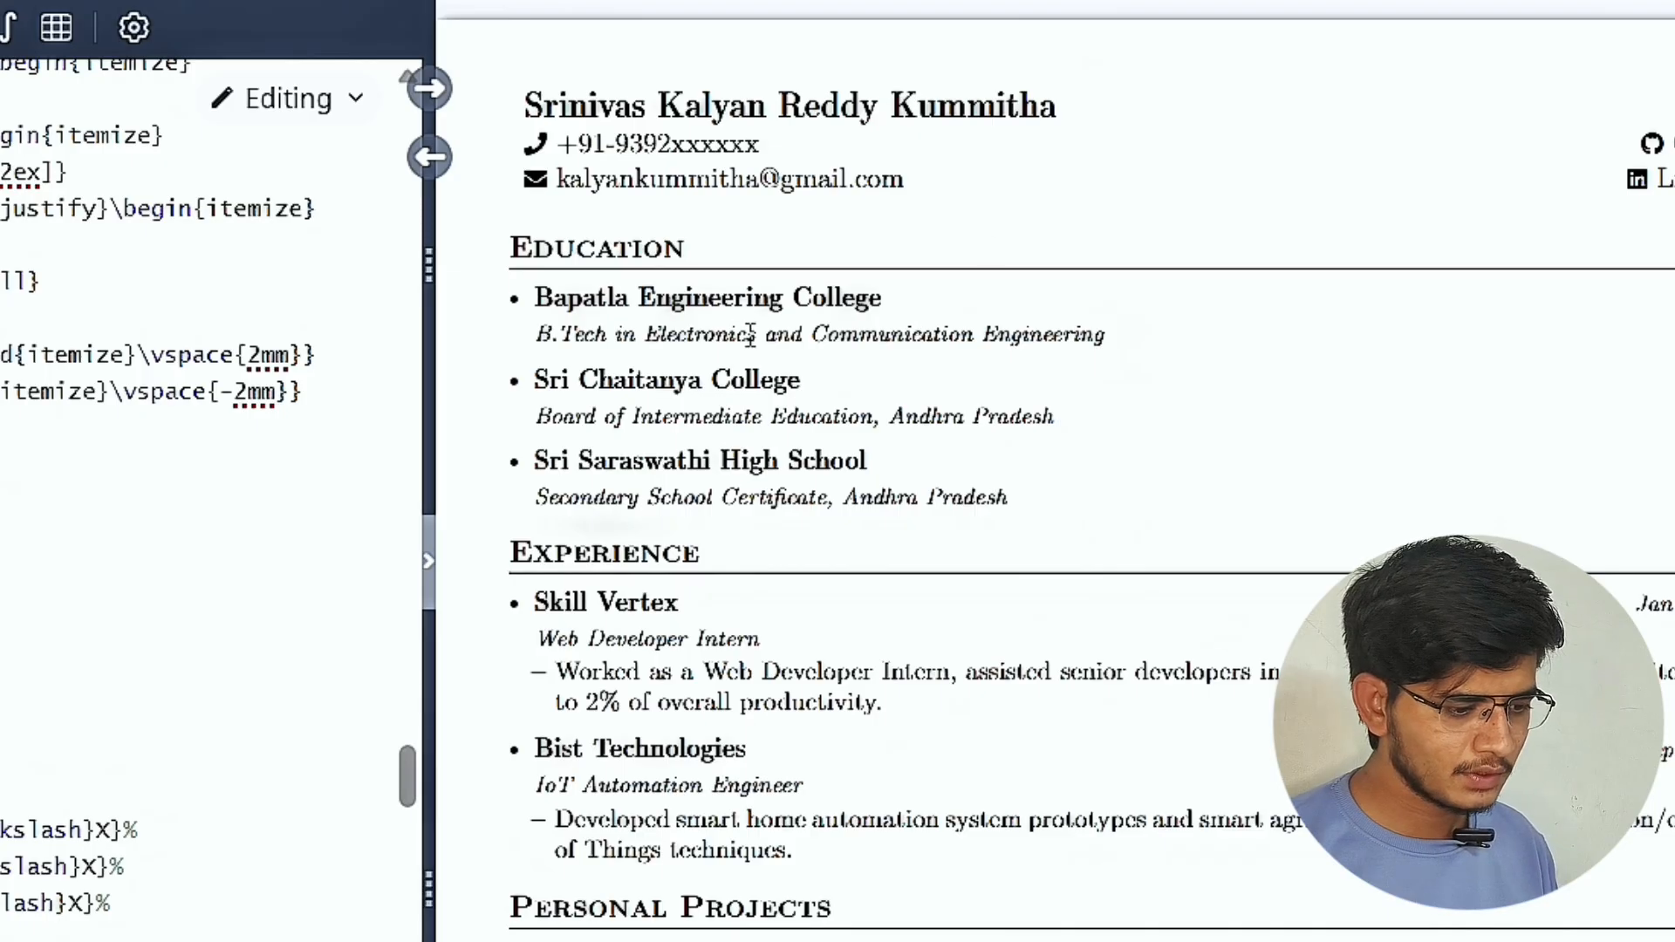
pyautogui.moveTo(654, 334); pyautogui.dragTo(1119, 353)
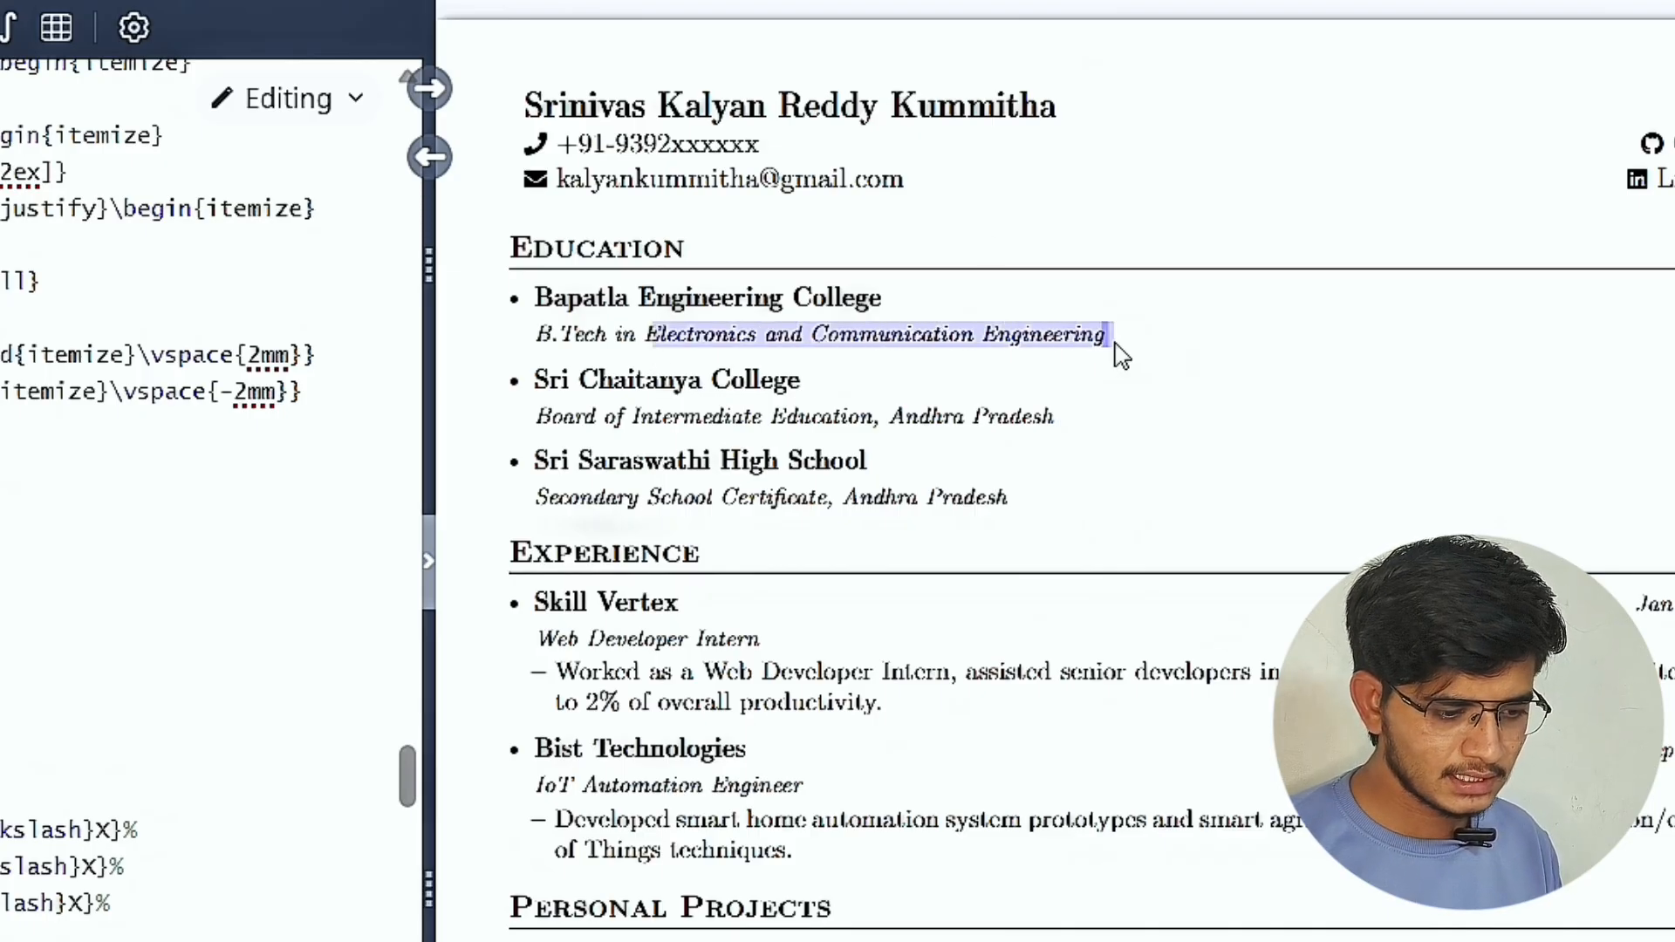
pyautogui.click(1115, 344)
pyautogui.hscroll(1, 1321, 387)
pyautogui.hscroll(3, 1328, 399)
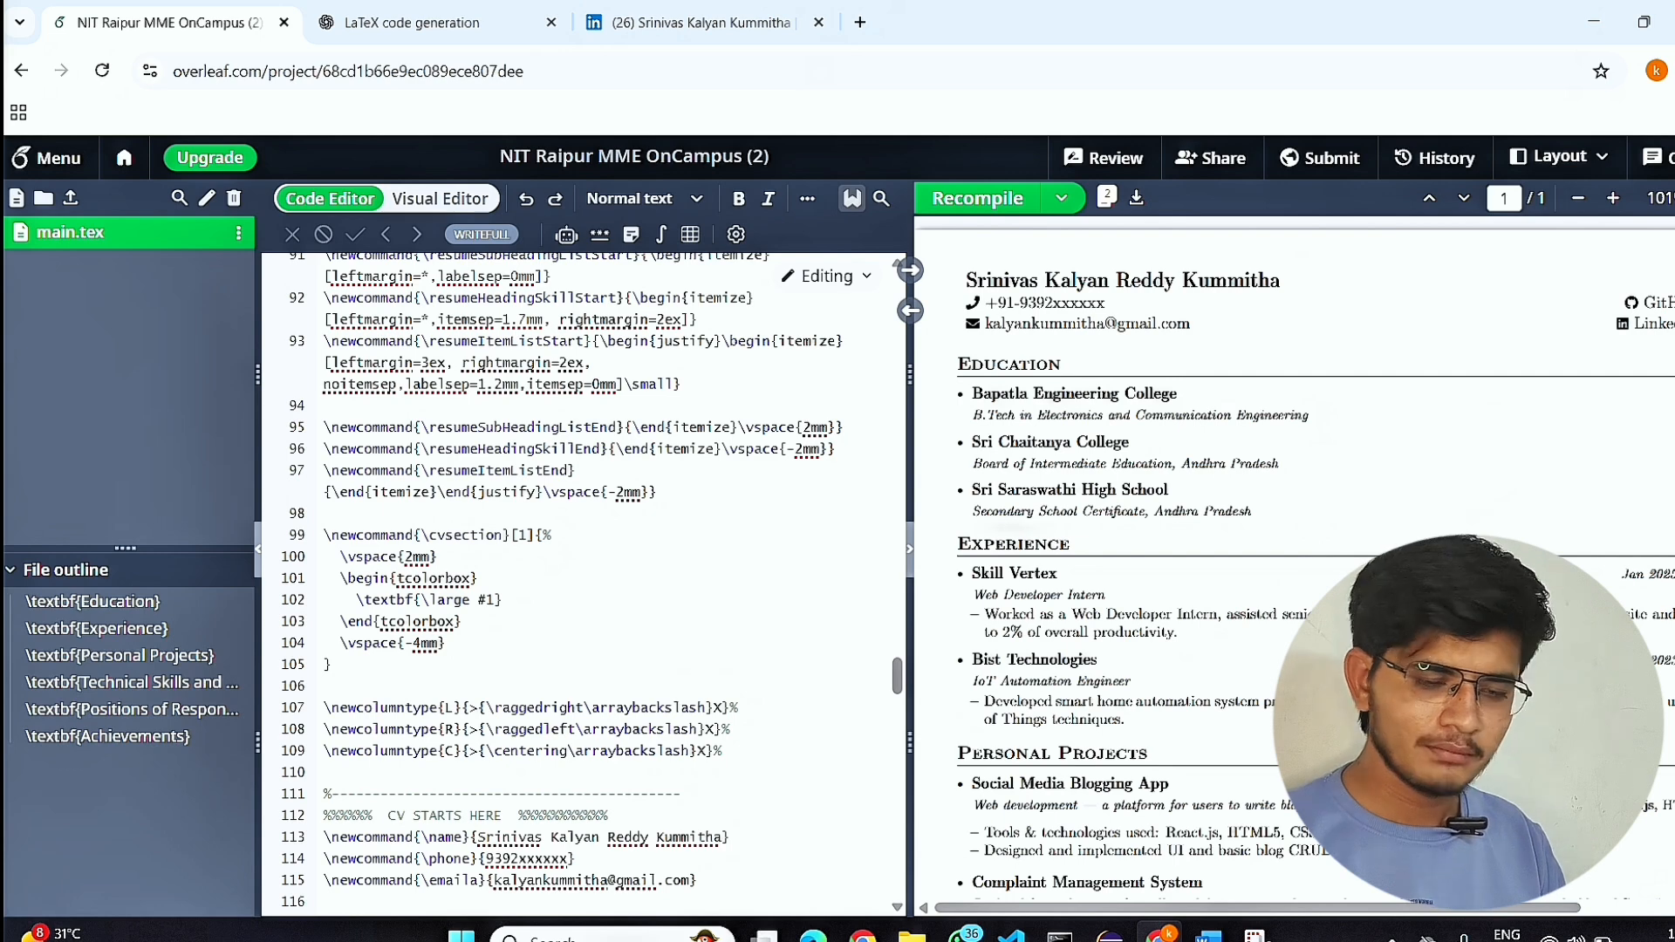
# Check the Experience, Personal Projects, Technical Skills and Positions of Responsibility sections in the compiled resume.
pyautogui.scroll(-3, 1219, 523)
pyautogui.hscroll(1, 1219, 523)
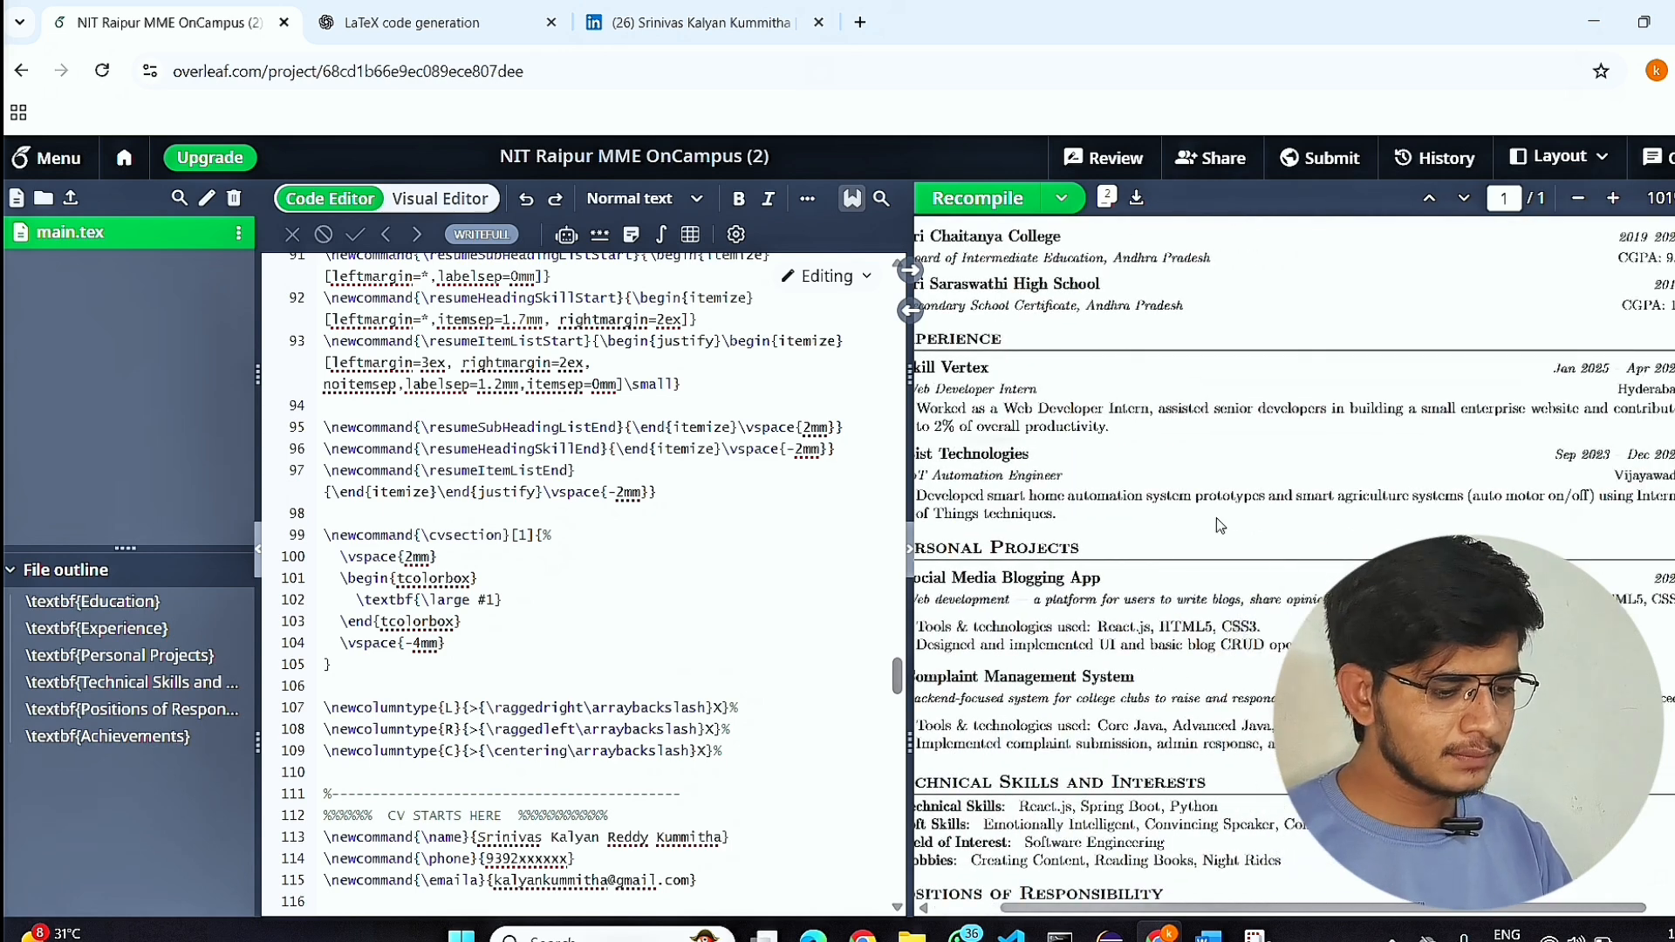
pyautogui.hscroll(-1, 1215, 516)
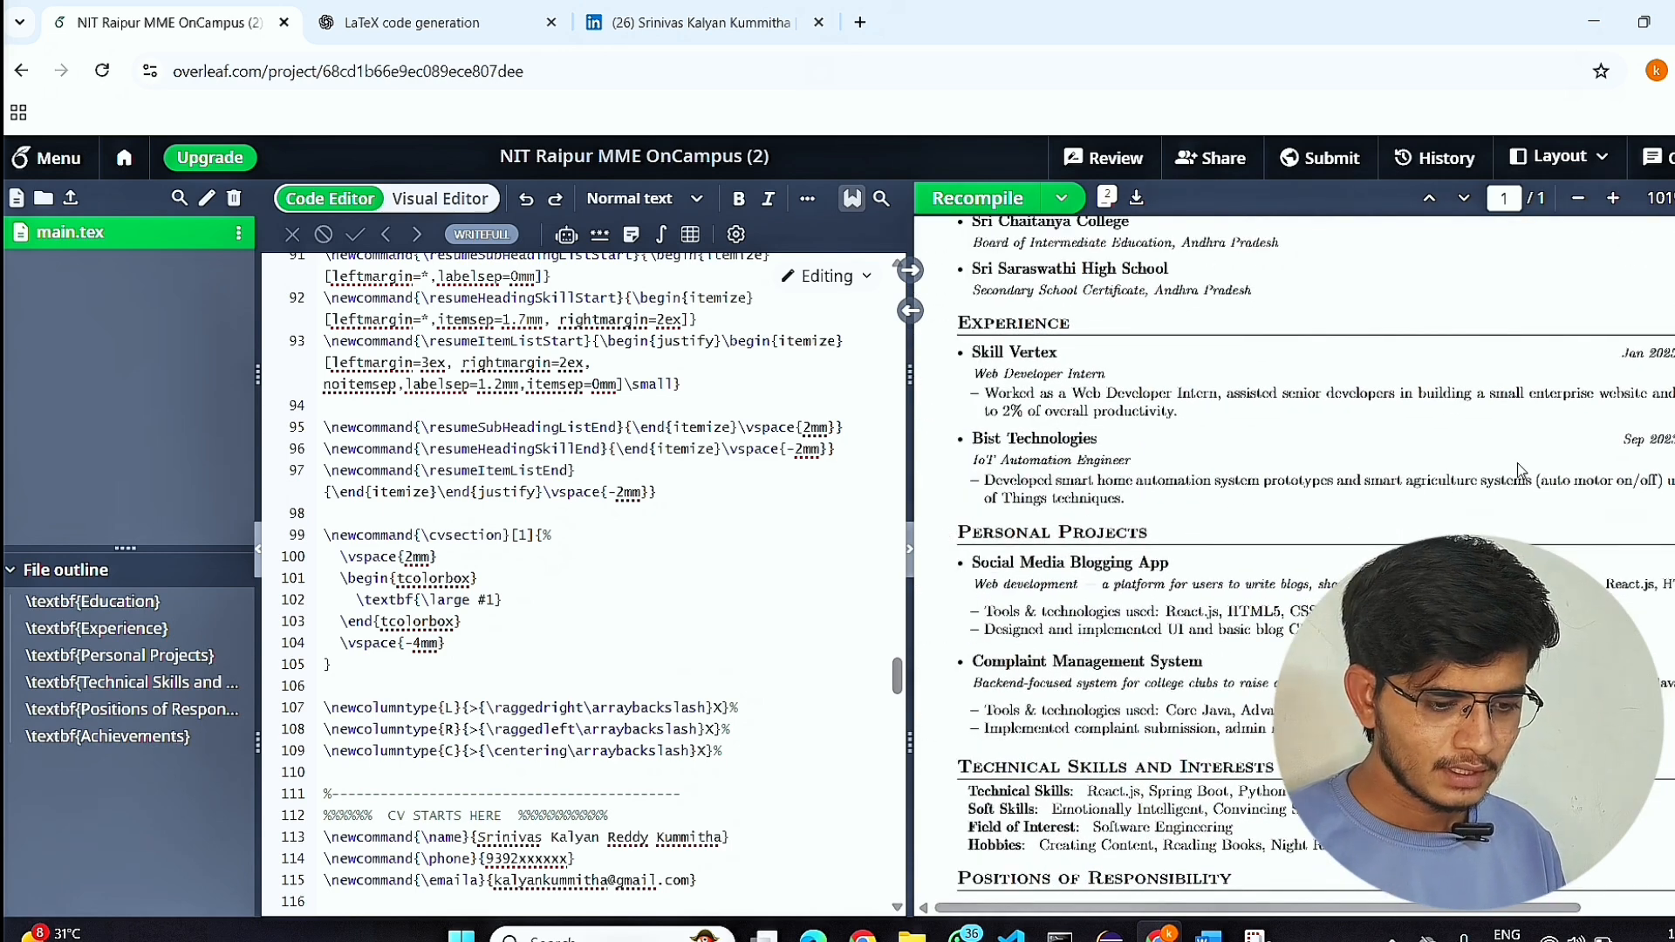
pyautogui.hscroll(2, 1578, 475)
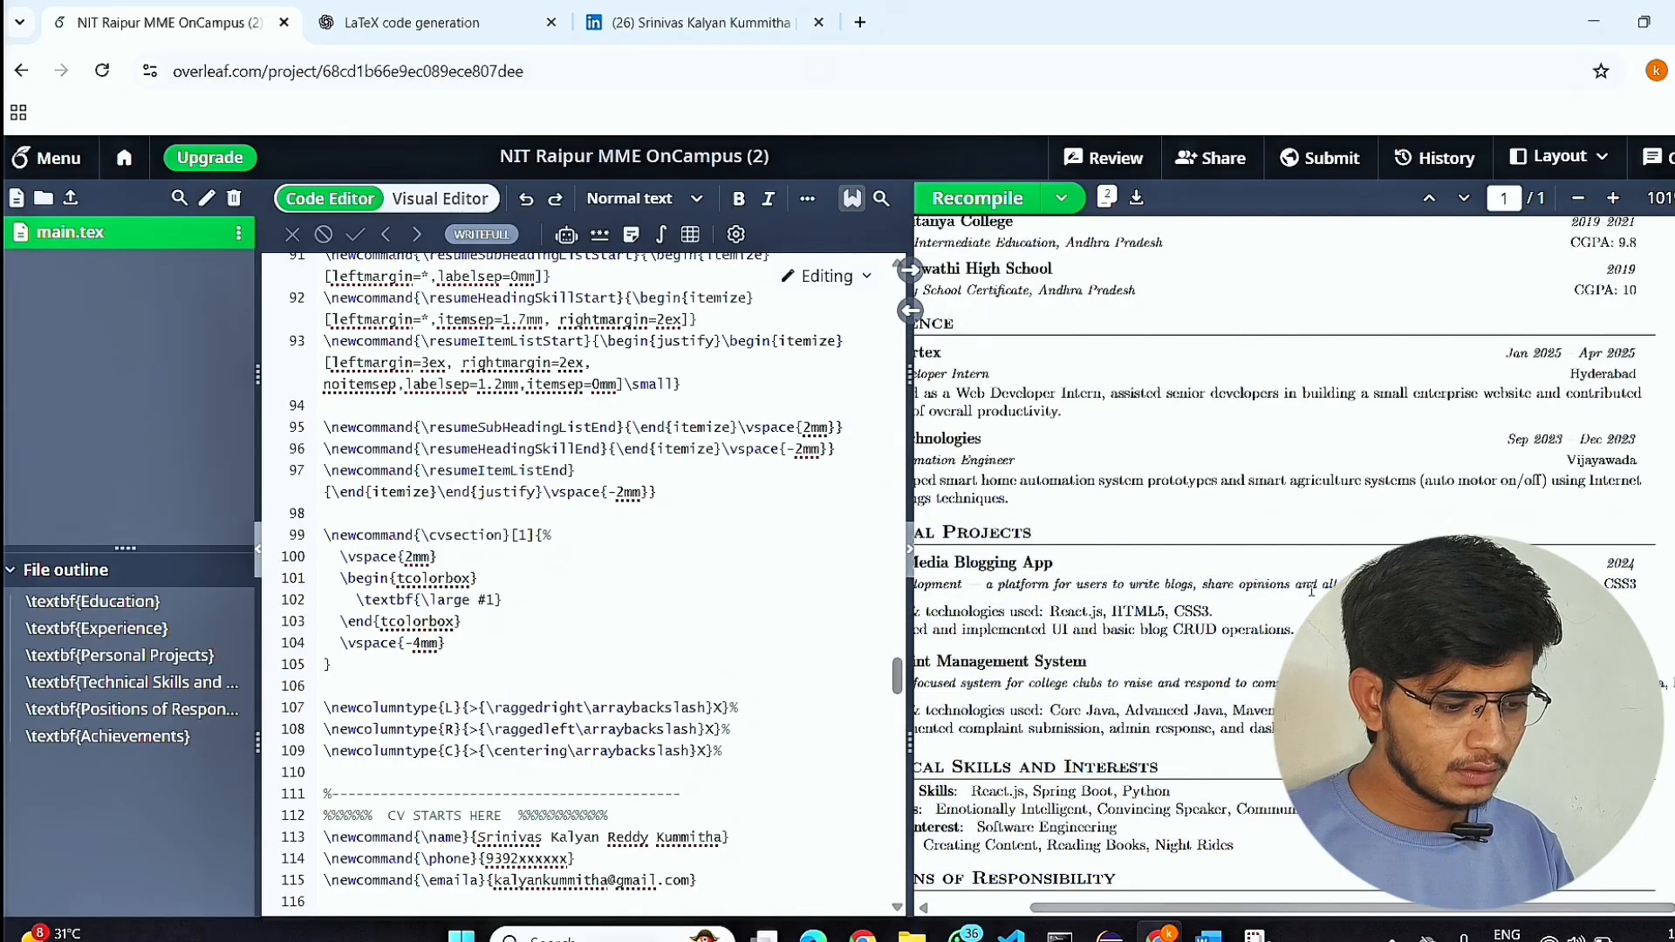
pyautogui.hscroll(-2, 1311, 591)
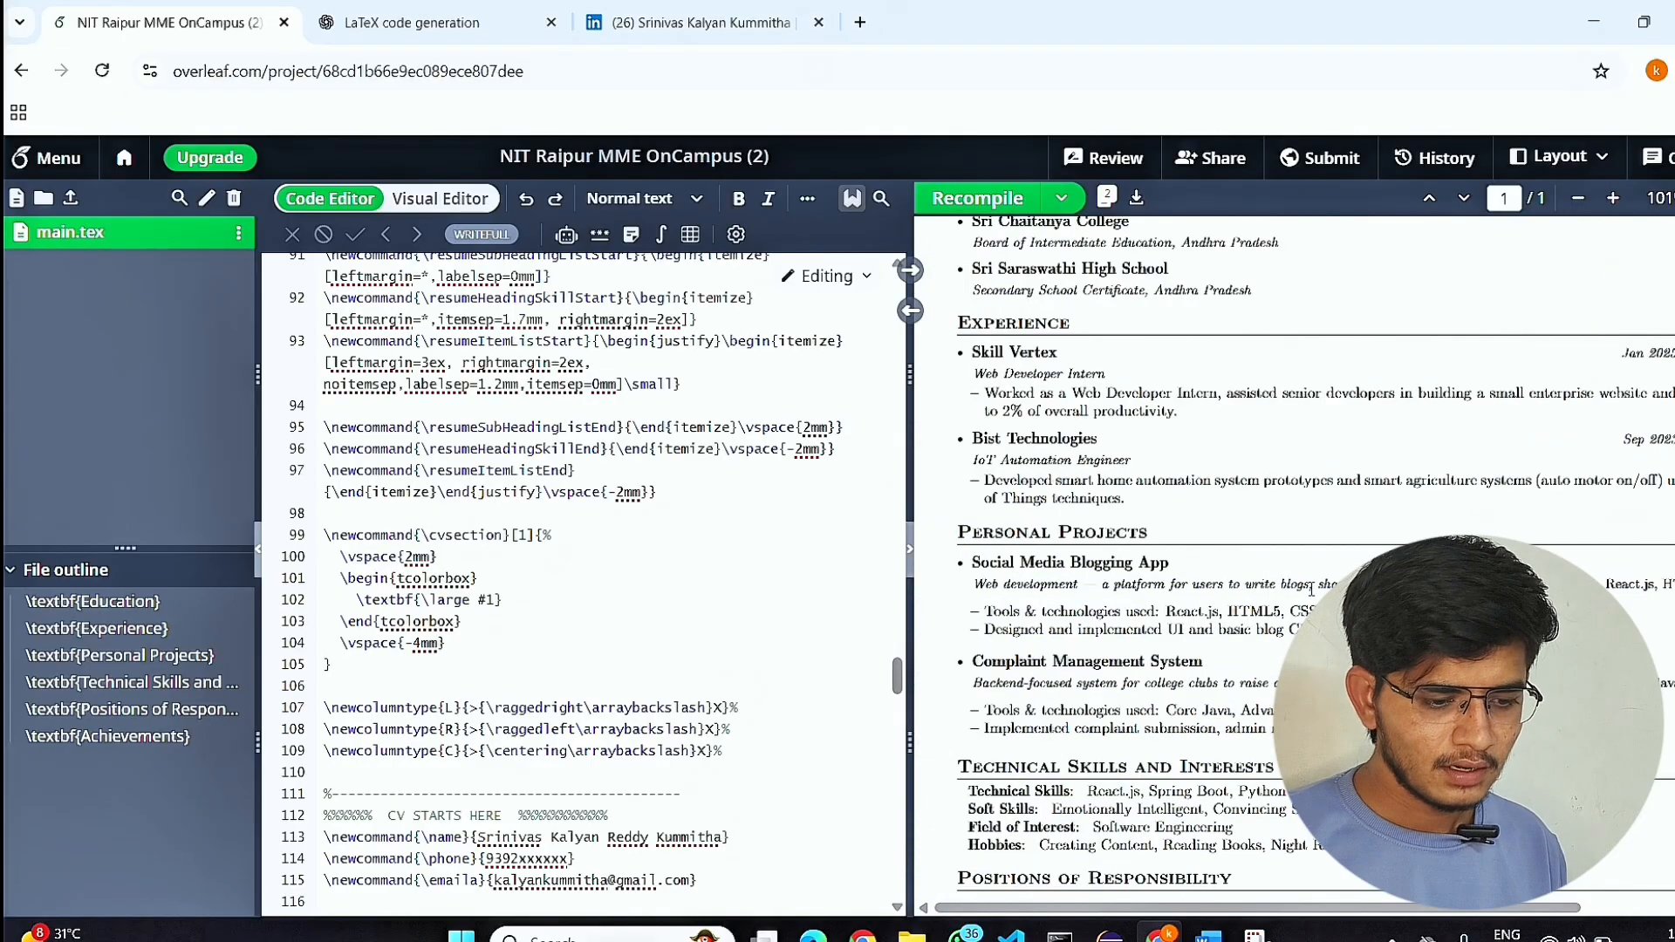
pyautogui.scroll(-3, 1311, 591)
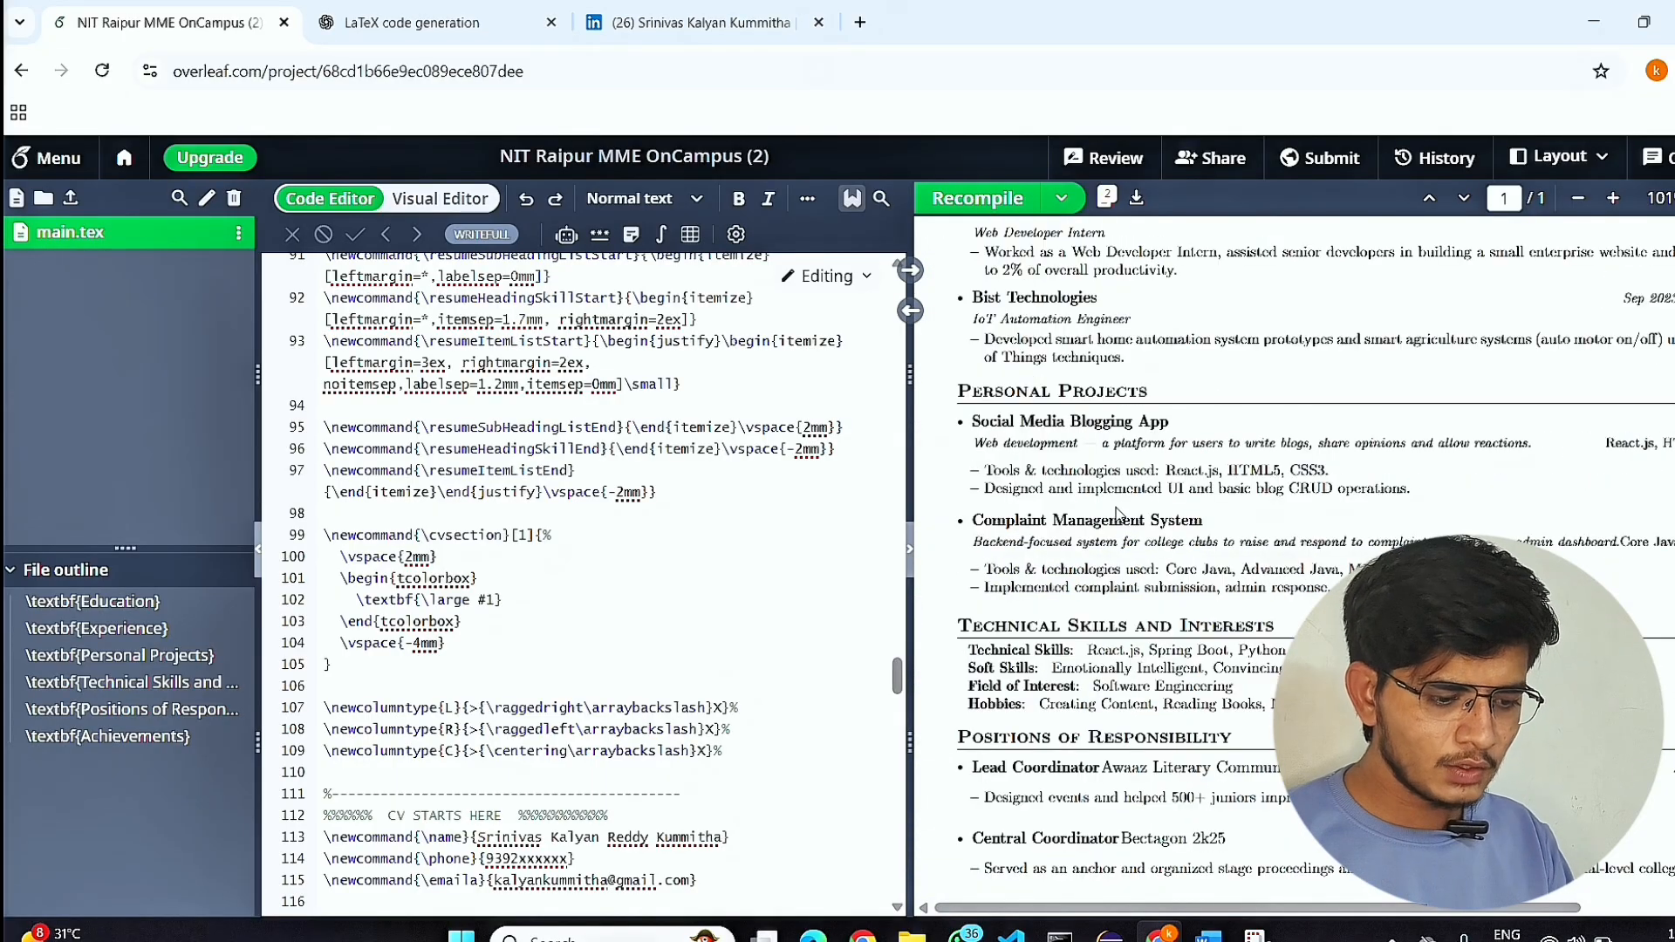
pyautogui.scroll(2, 1119, 515)
pyautogui.scroll(-3, 1119, 510)
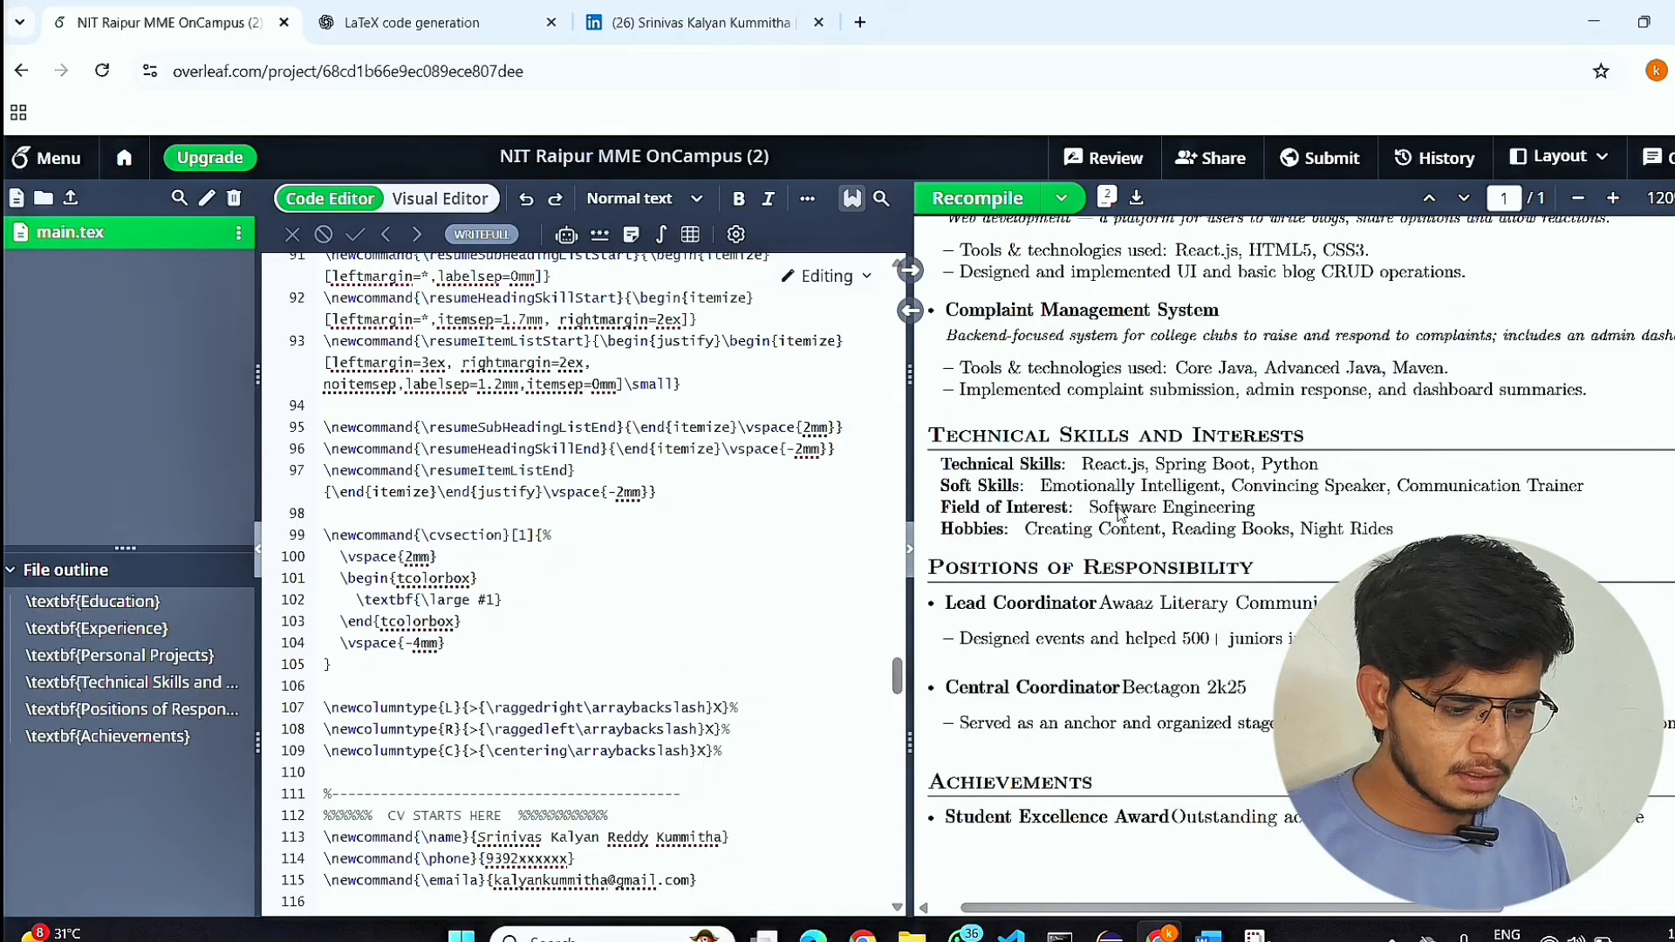
pyautogui.scroll(2, 1119, 515)
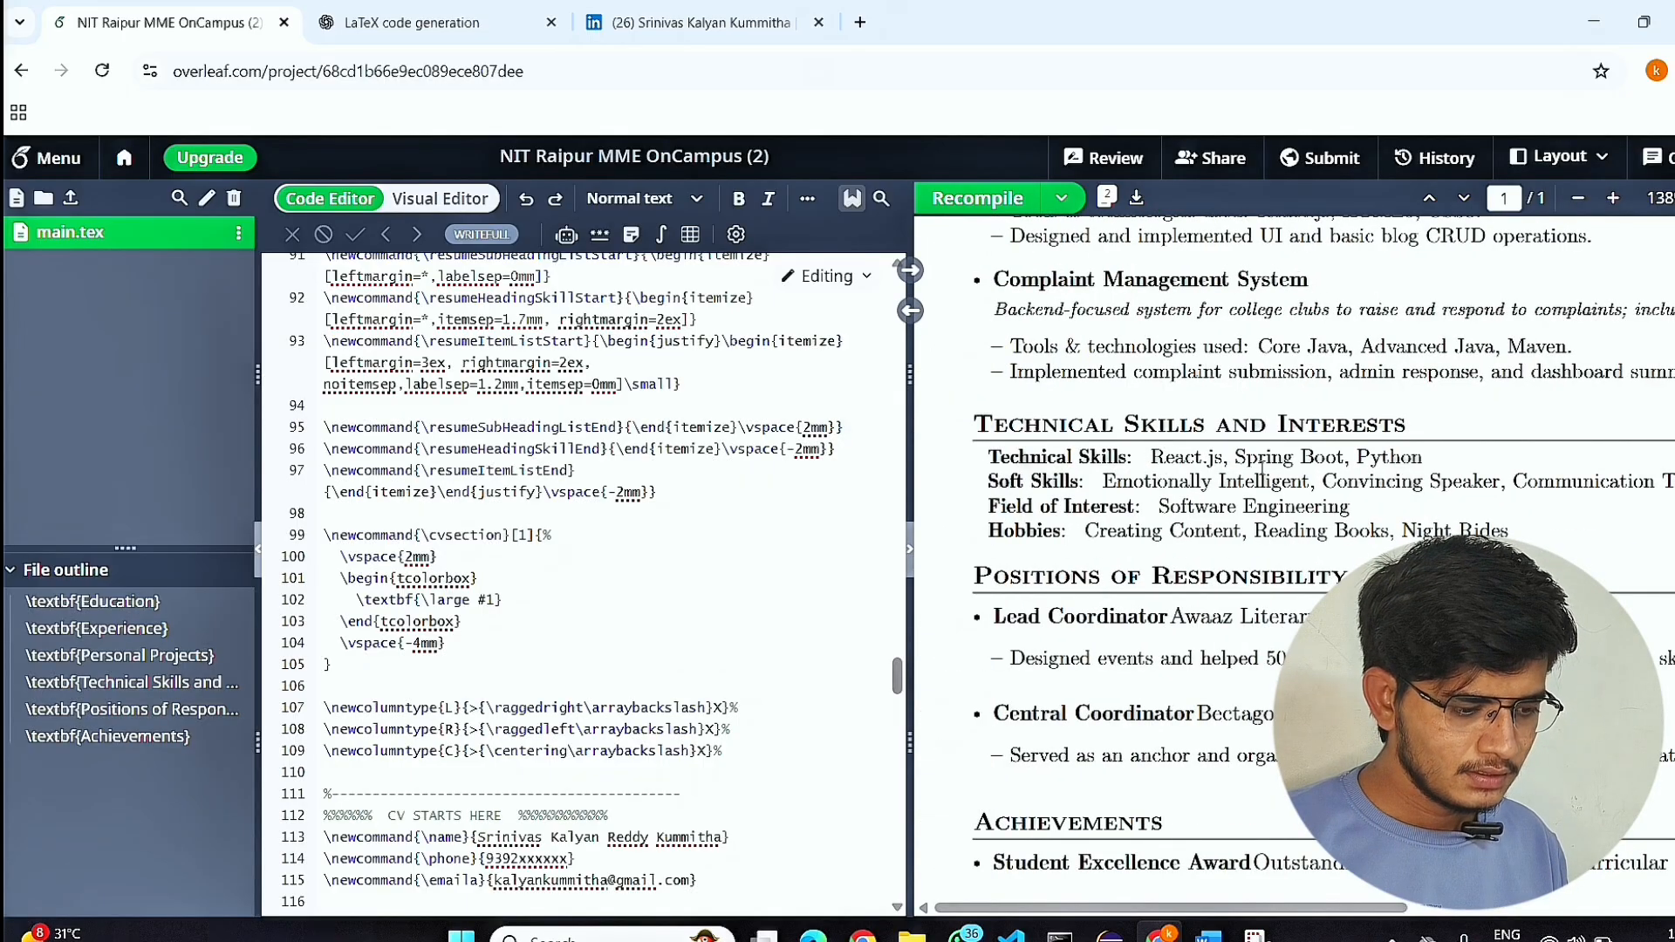
# Locate the Hobbies line's source code from the compiled resume, and check the dates and page layout in the preview.
pyautogui.doubleClick(1347, 529)
pyautogui.scroll(-7, 1344, 530)
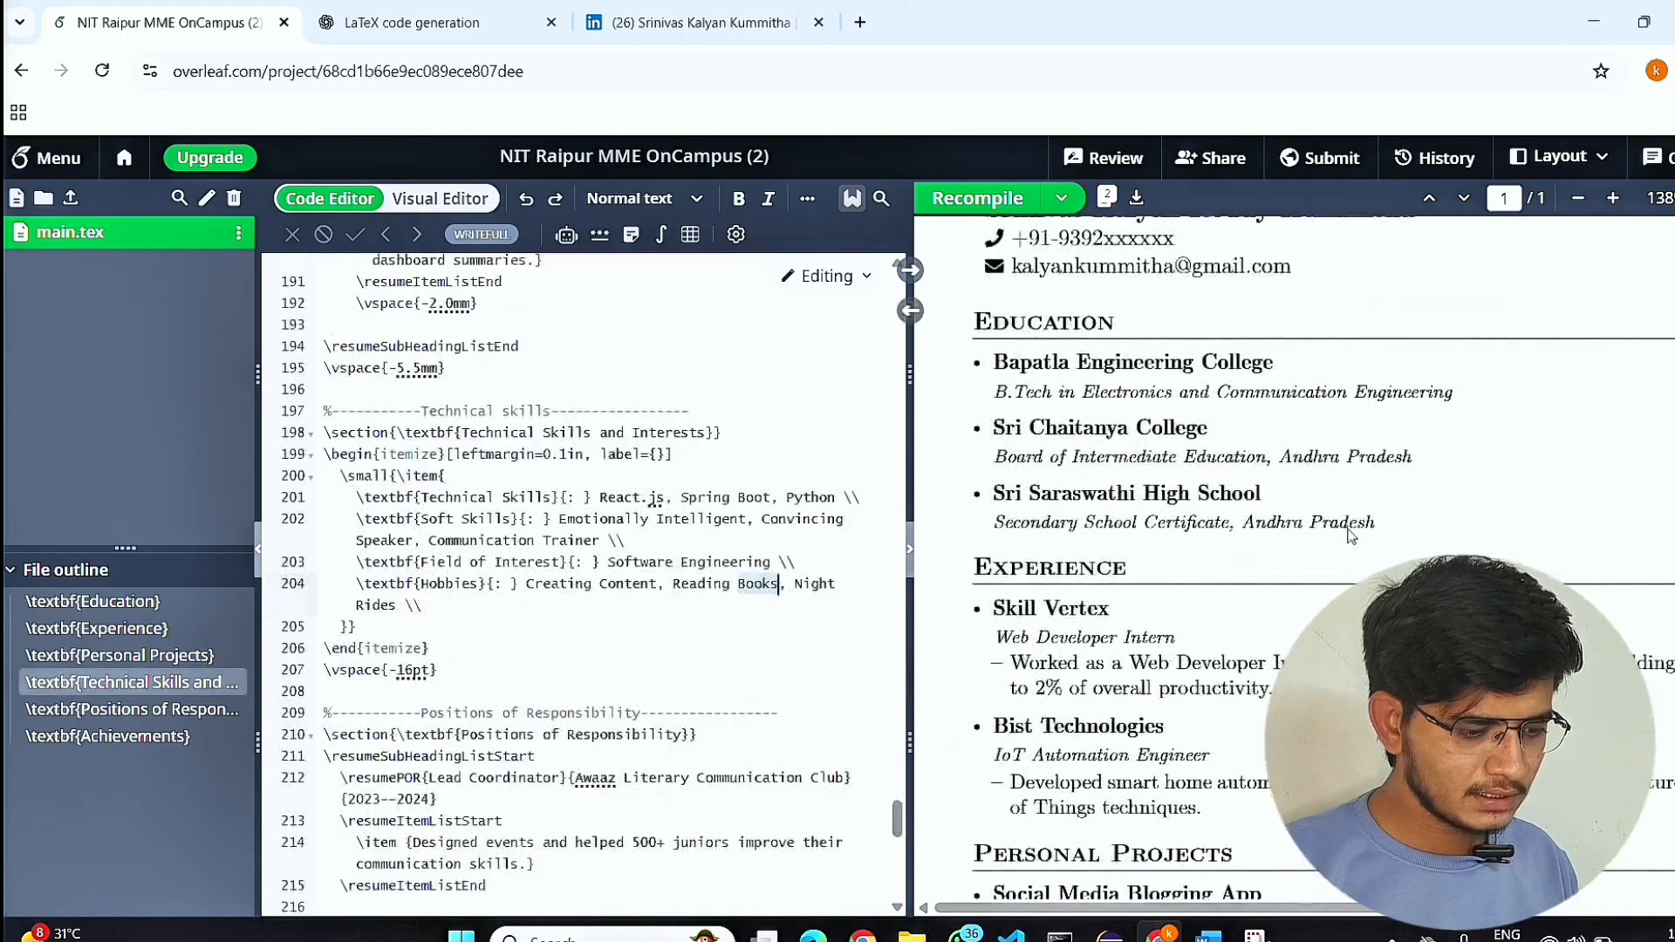
pyautogui.scroll(1, 1348, 533)
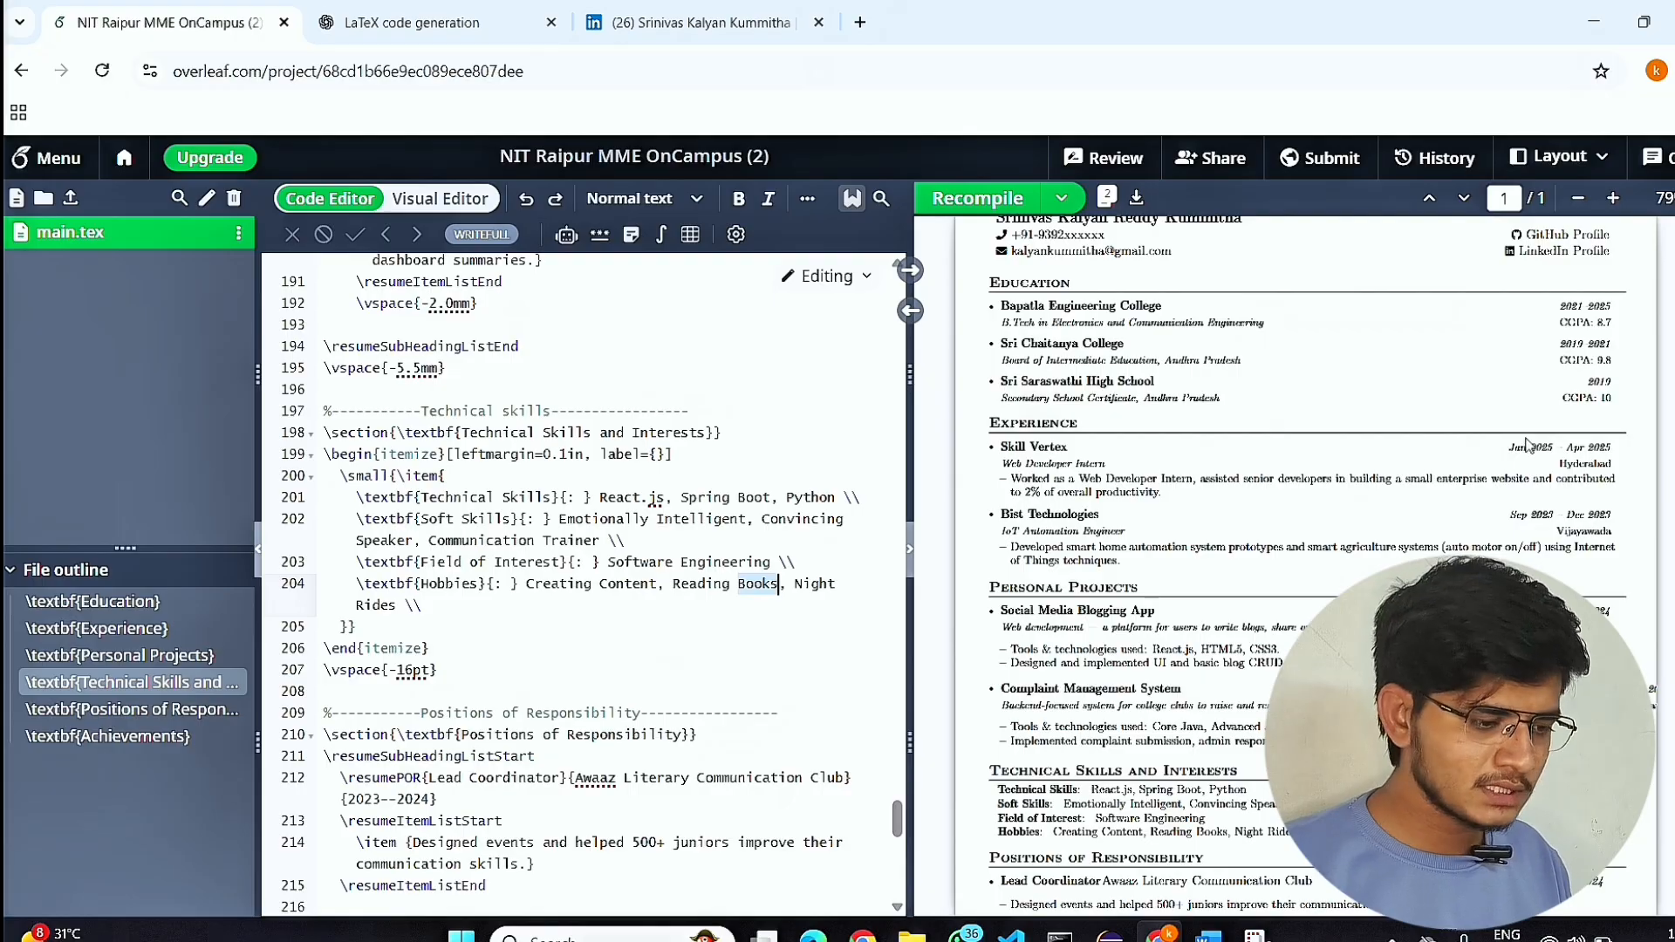
pyautogui.scroll(3, 1526, 445)
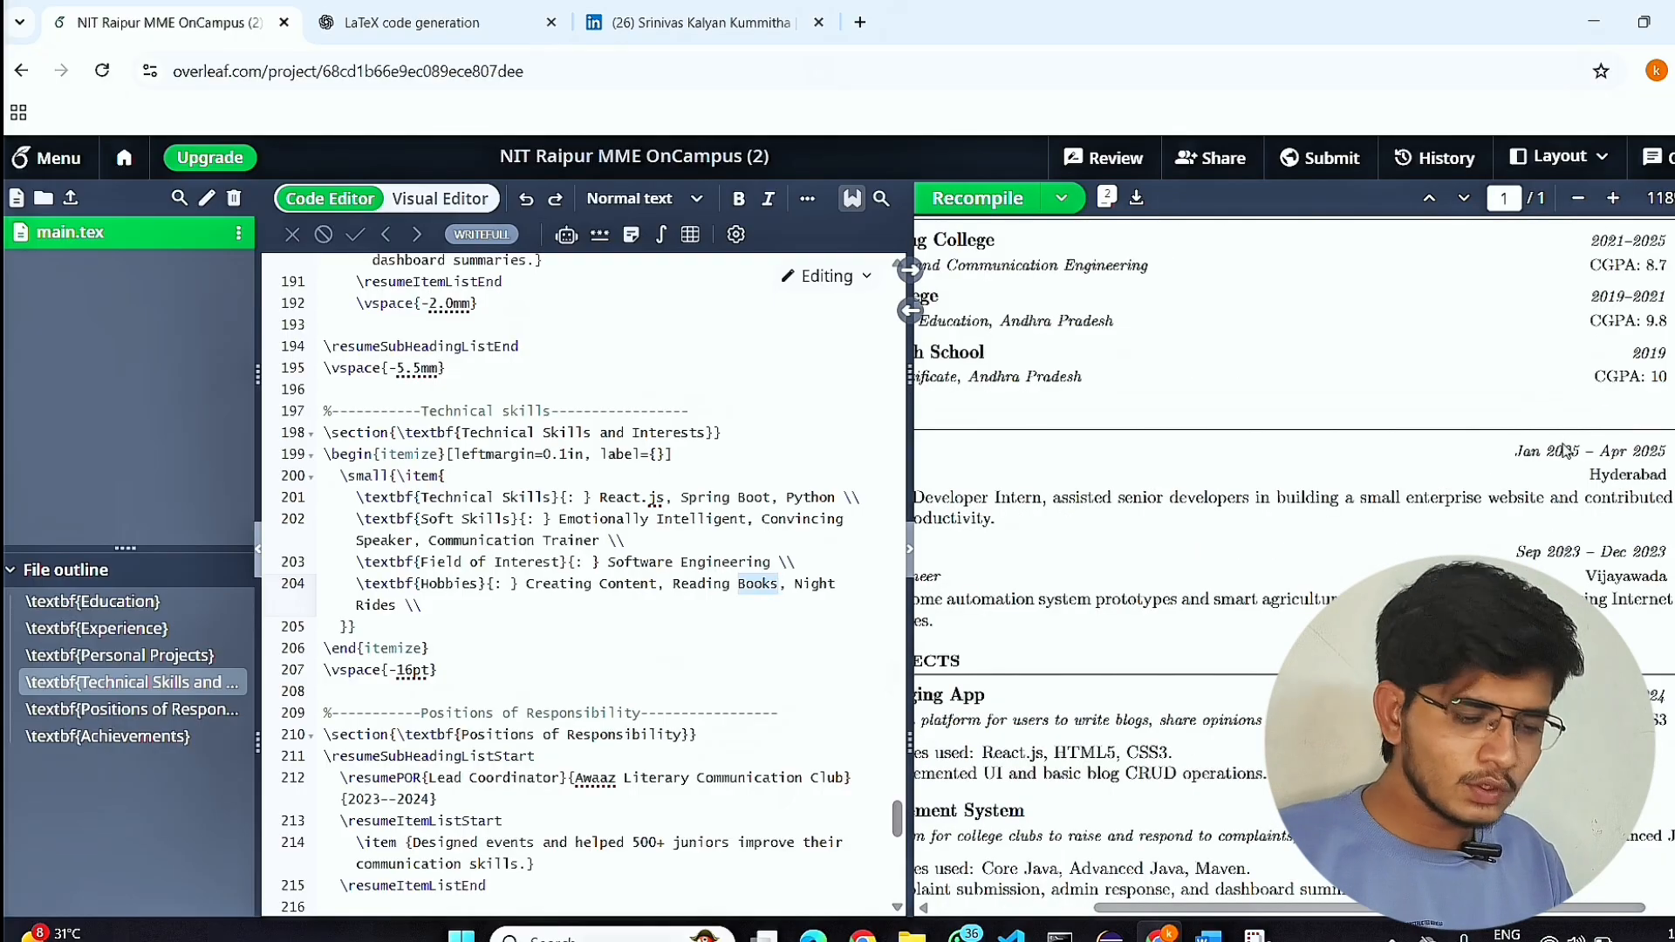
pyautogui.scroll(-3, 1561, 445)
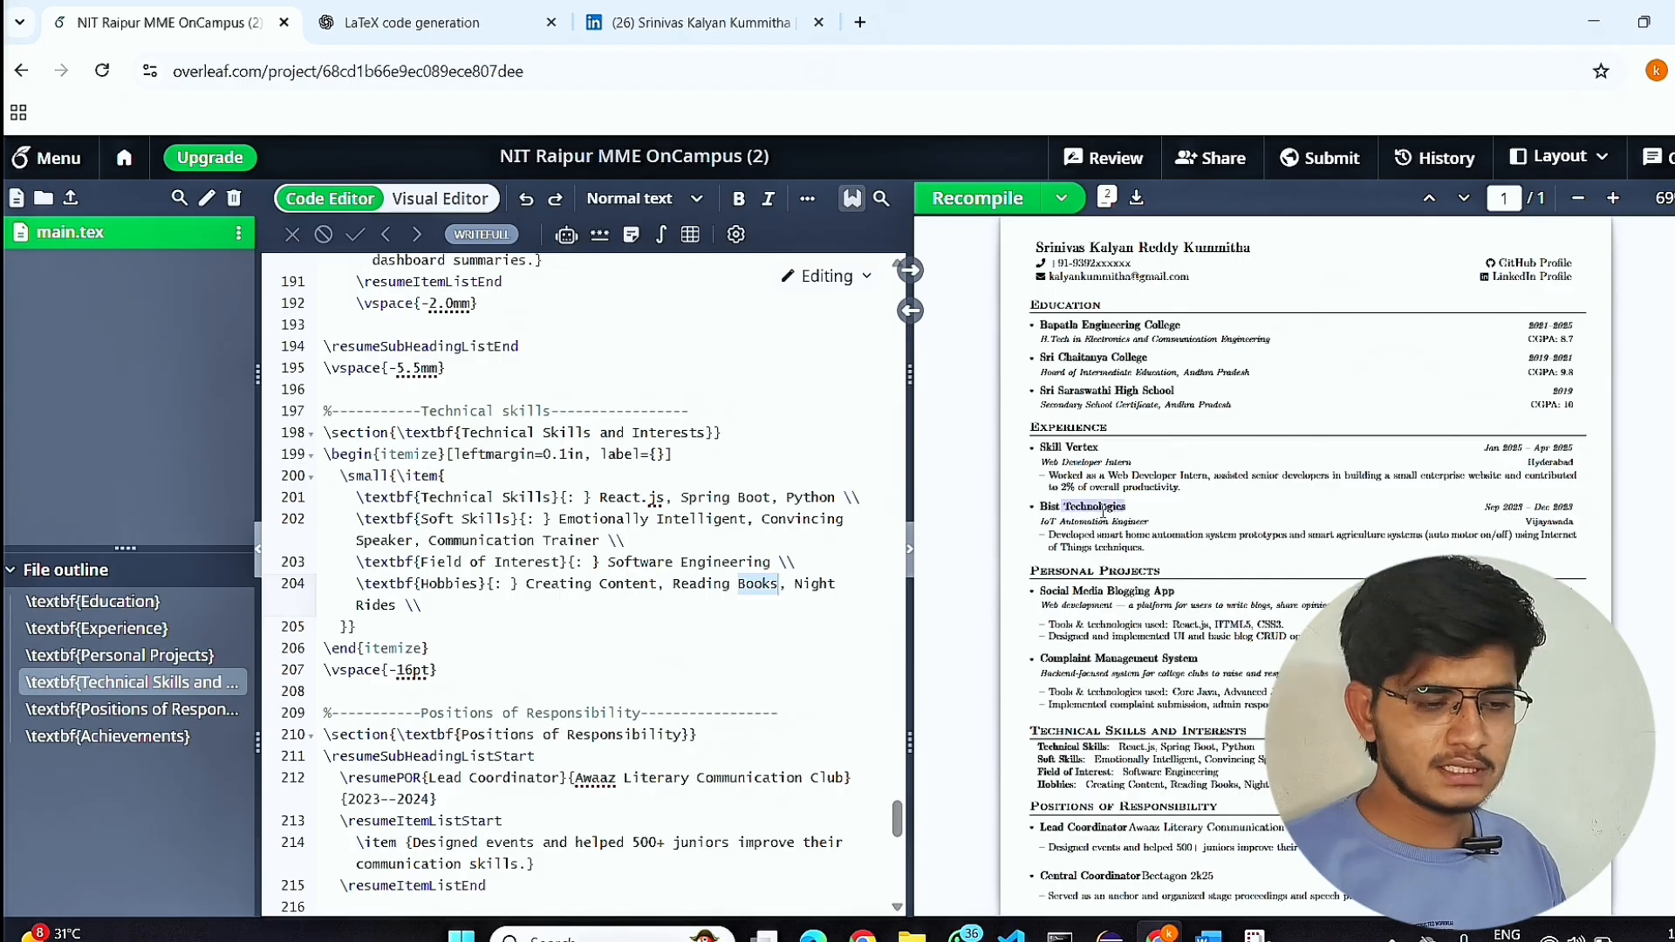
# Locate the source code of the Bist Technologies and Skill Vertex experience entries from the compiled resume.
pyautogui.doubleClick(991, 546)
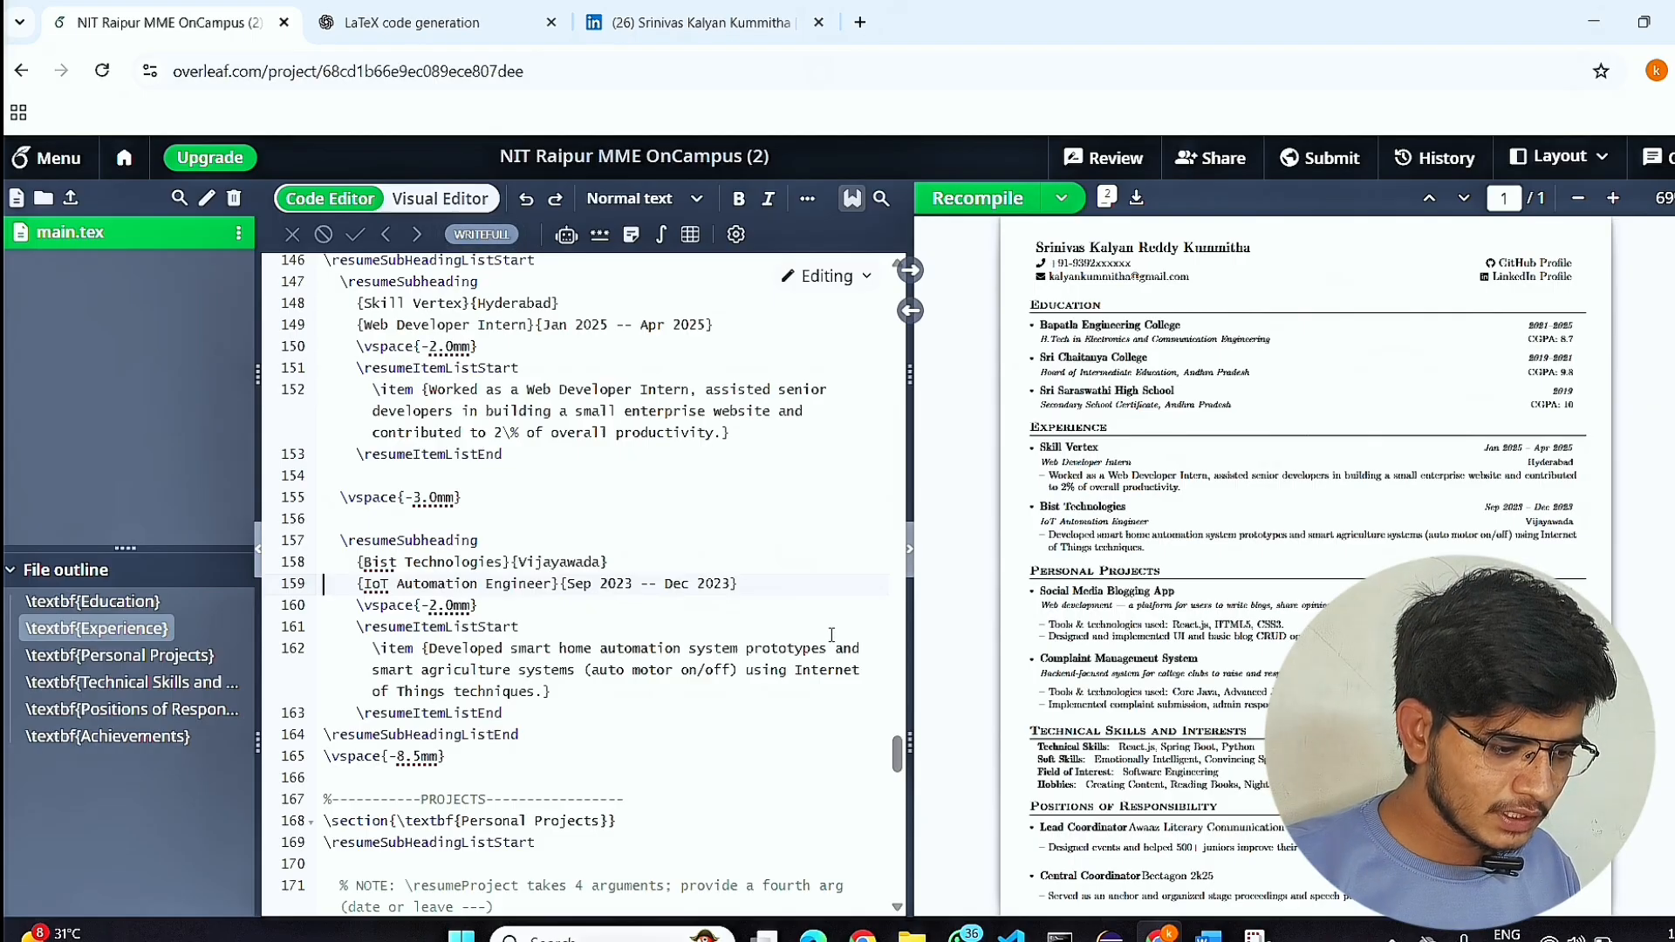
pyautogui.scroll(1, 1075, 546)
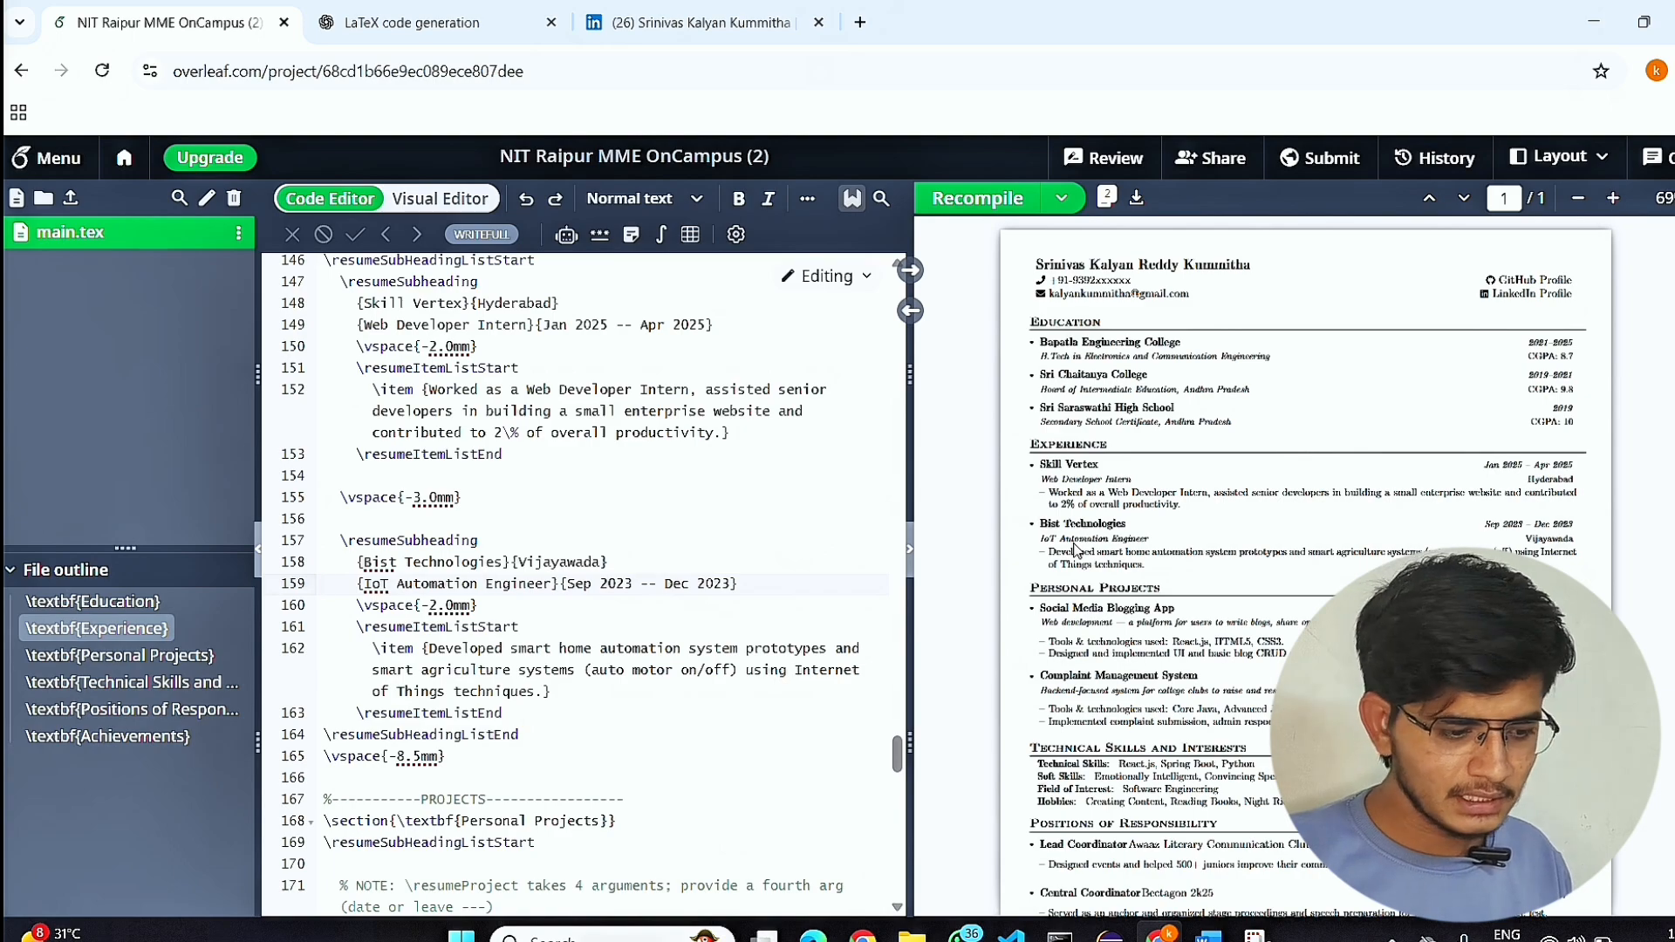
pyautogui.scroll(3, 1155, 429)
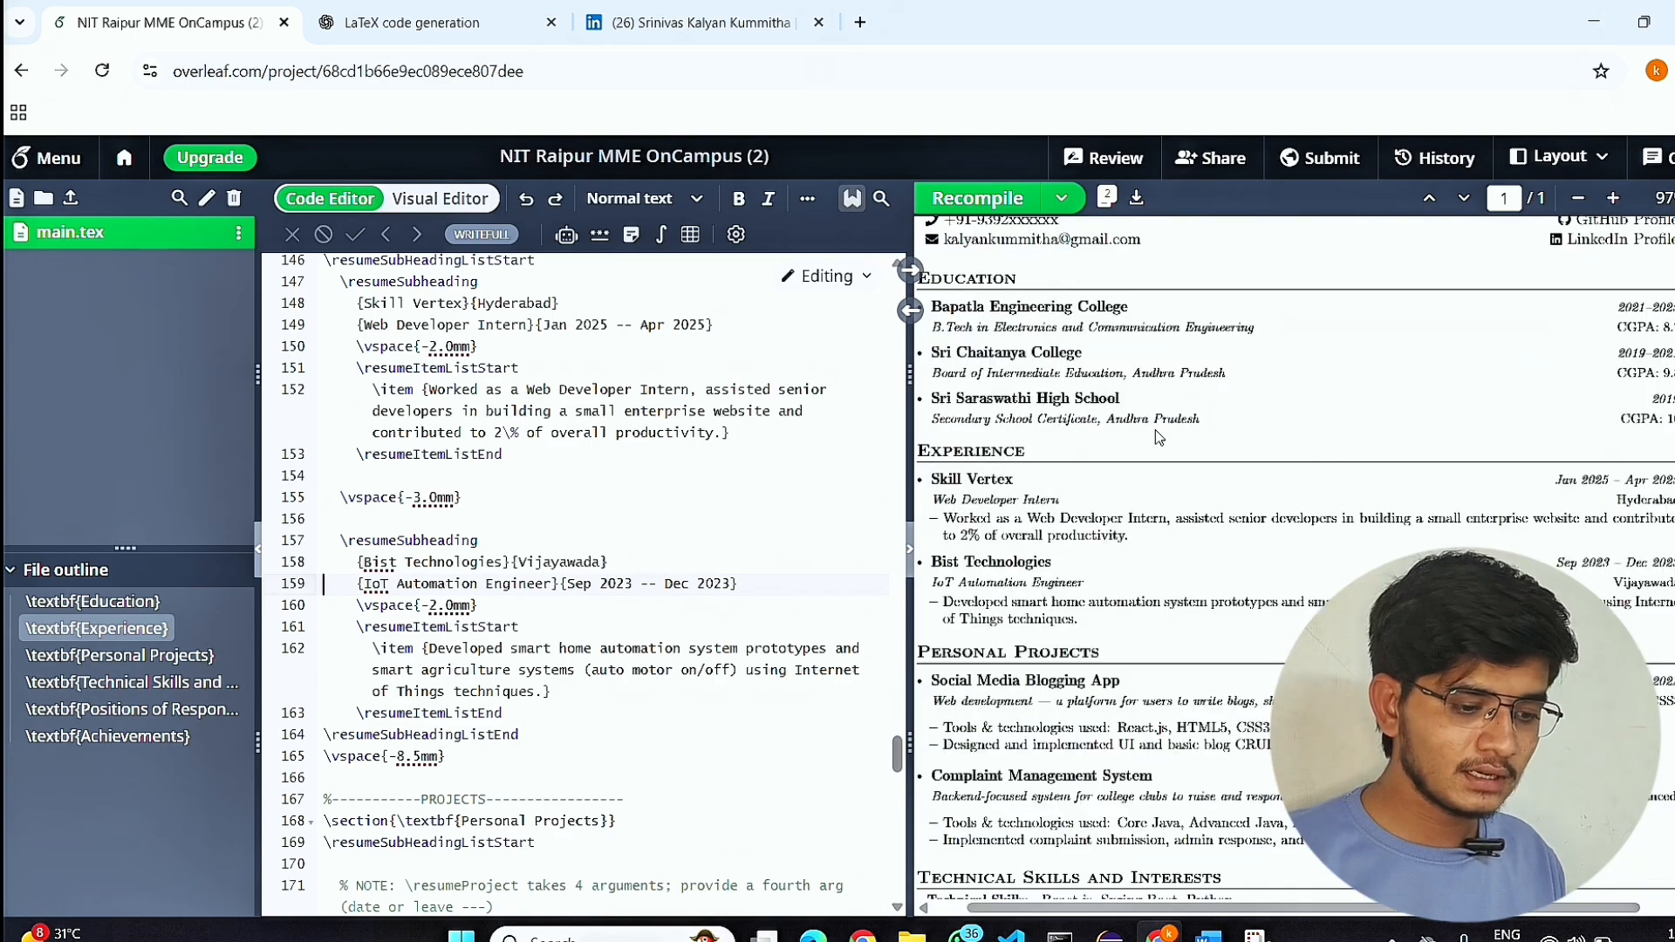
pyautogui.scroll(20, 521, 400)
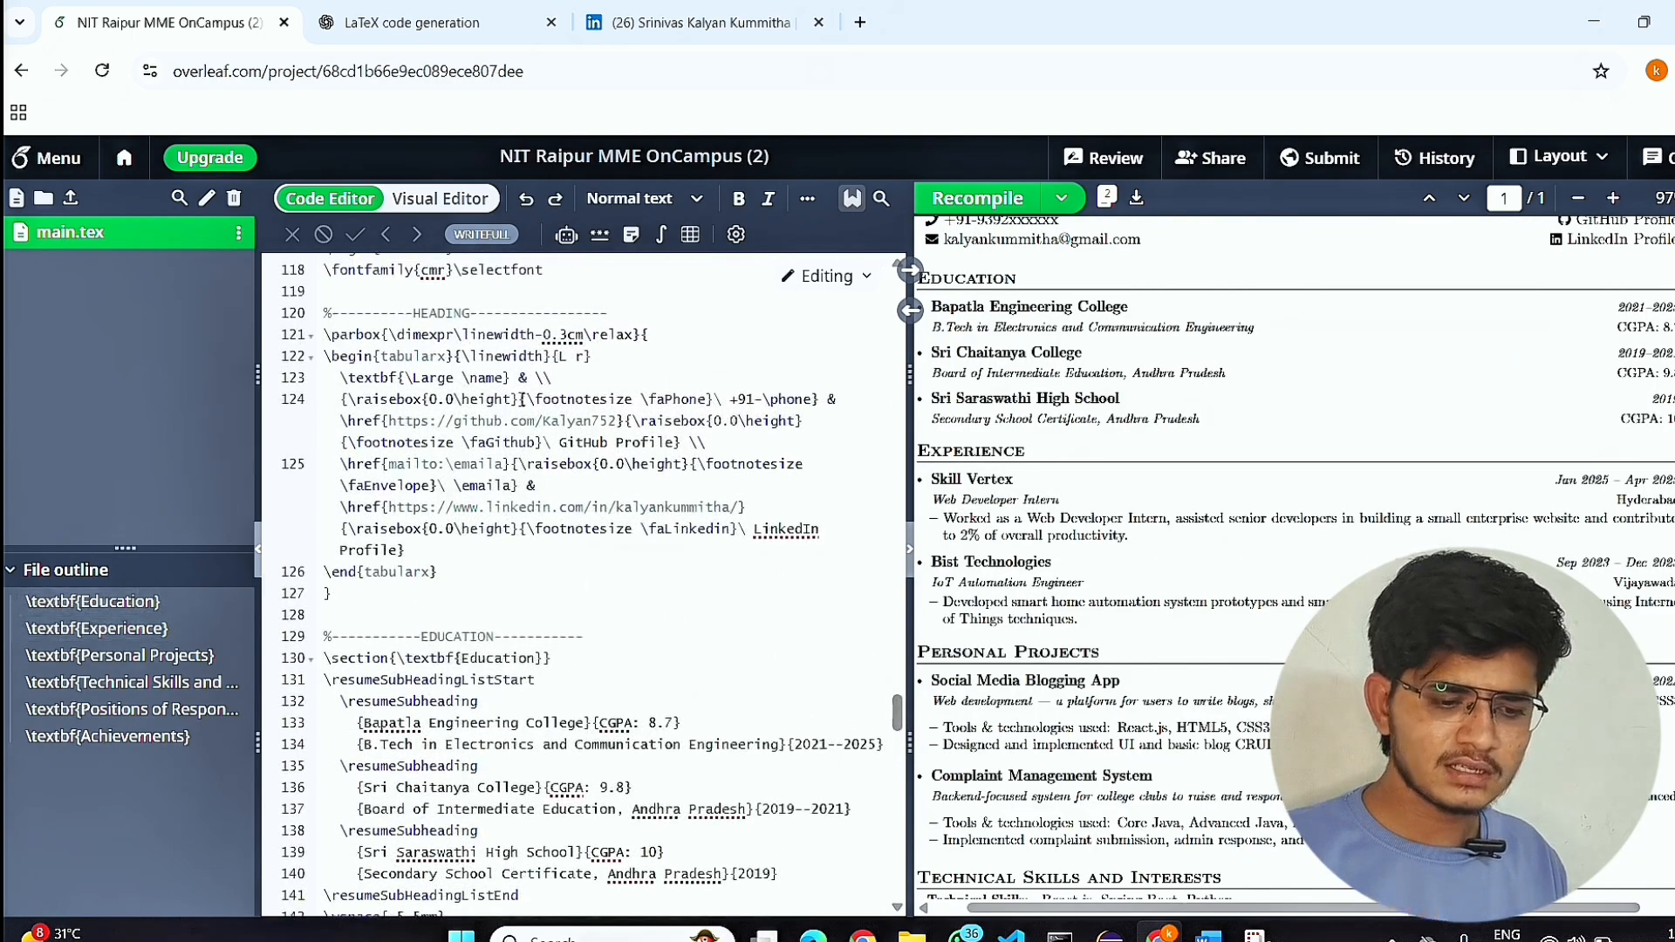
pyautogui.doubleClick(993, 480)
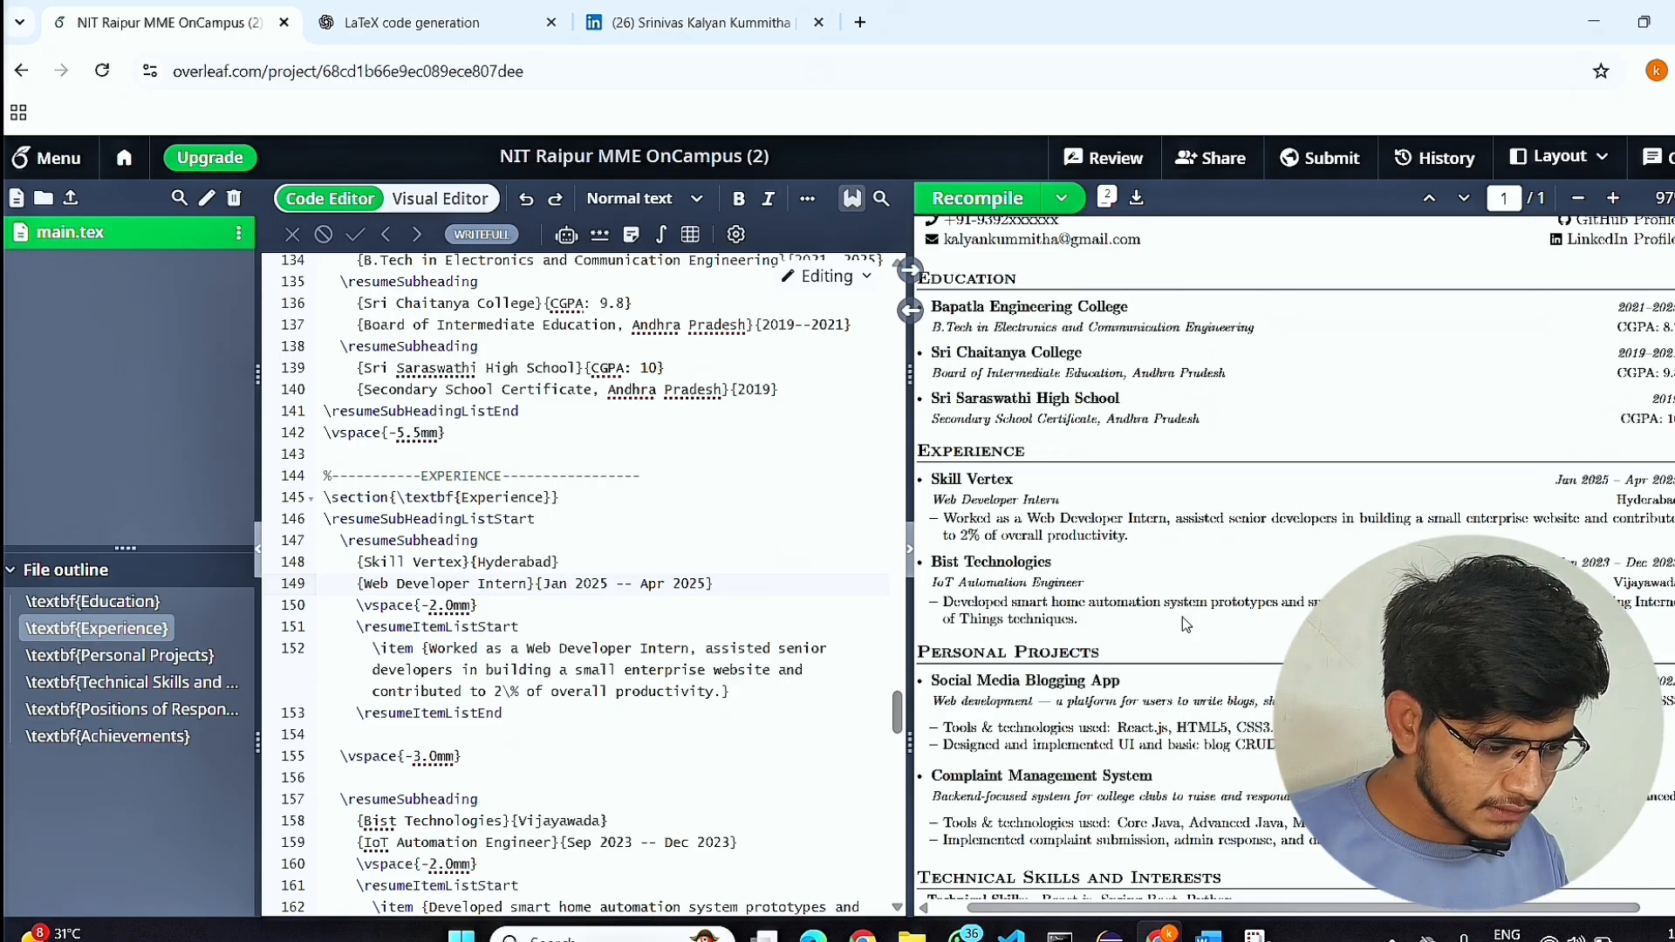
pyautogui.hscroll(-1, 1181, 615)
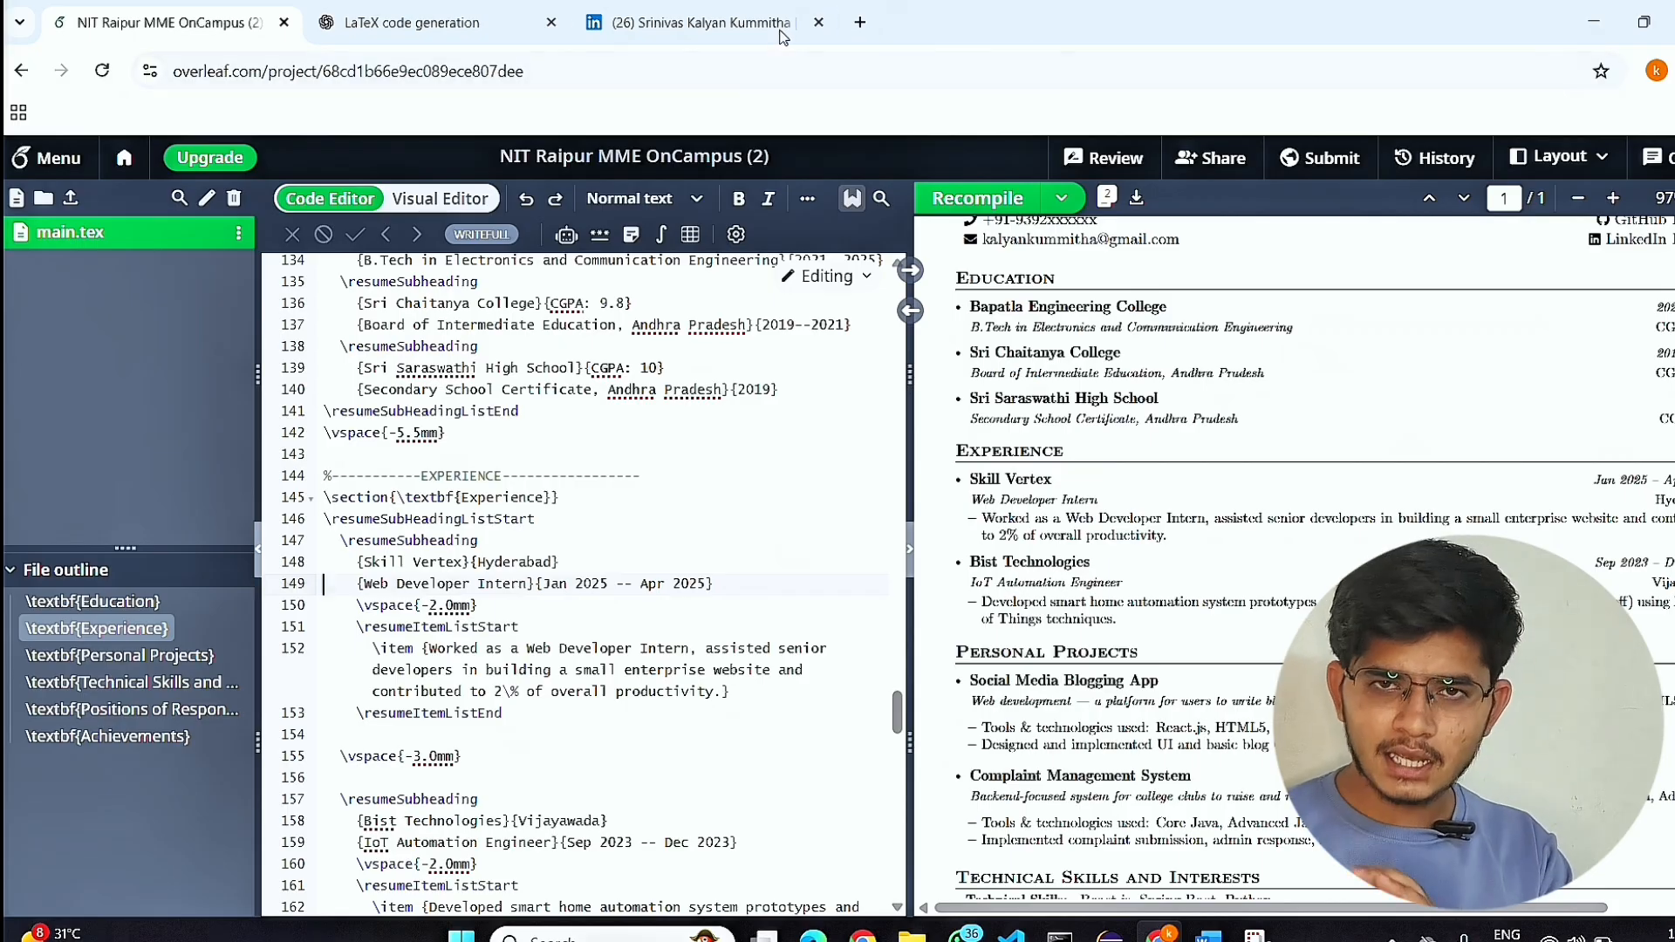
pyautogui.click(868, 40)
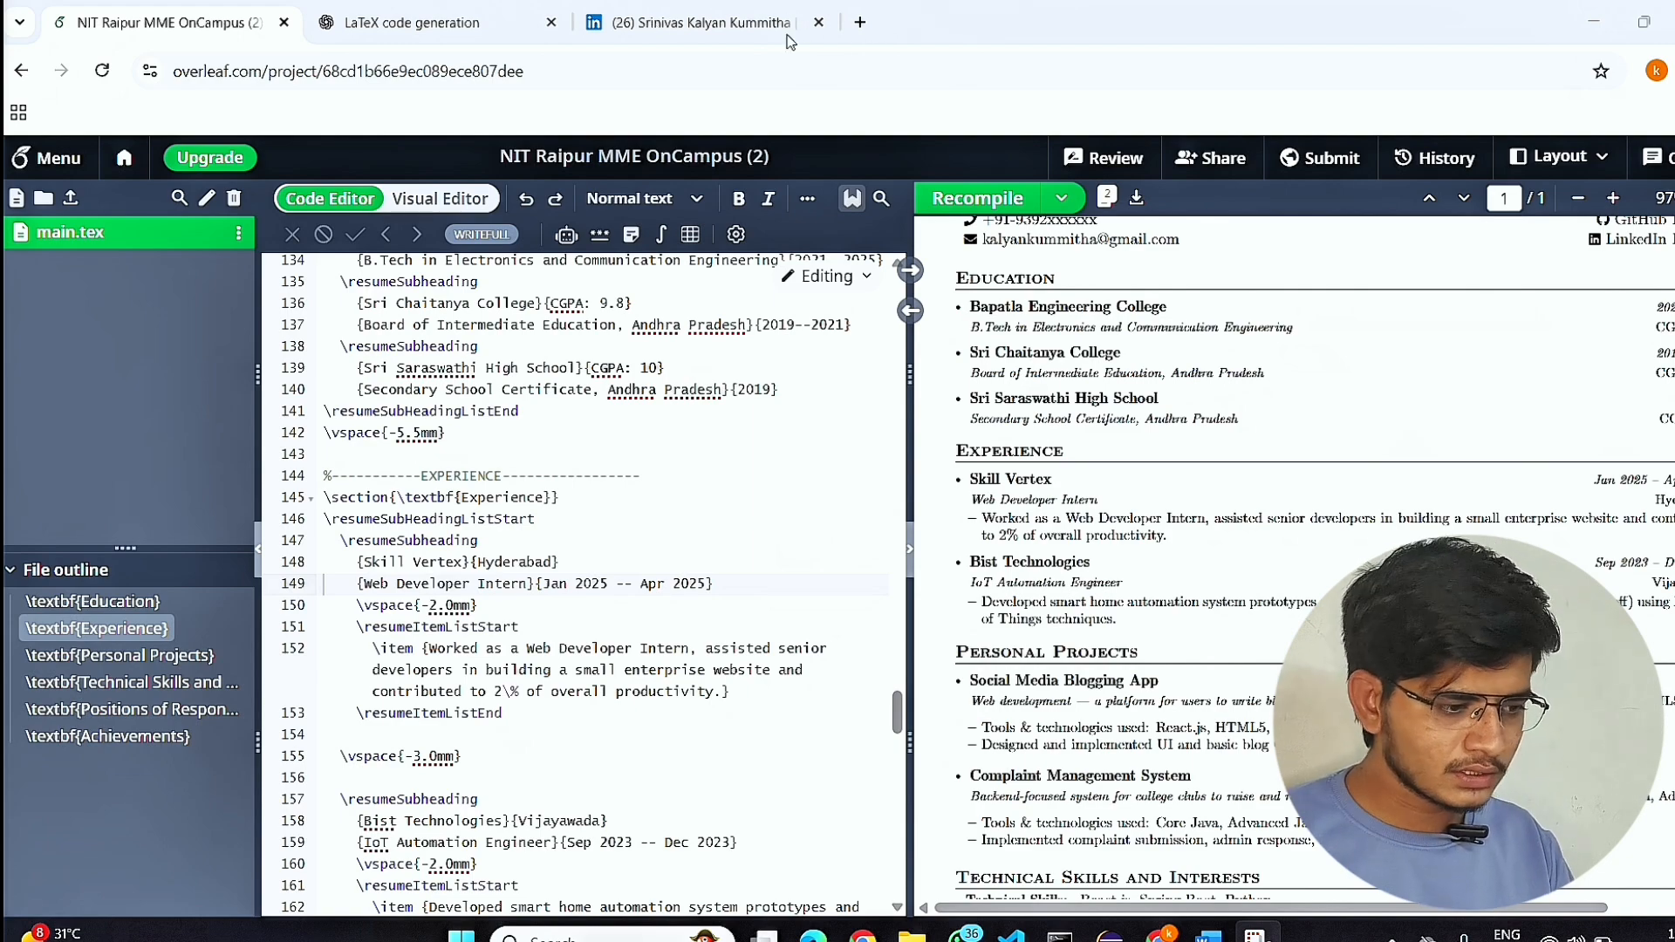
pyautogui.moveTo(1644, 24)
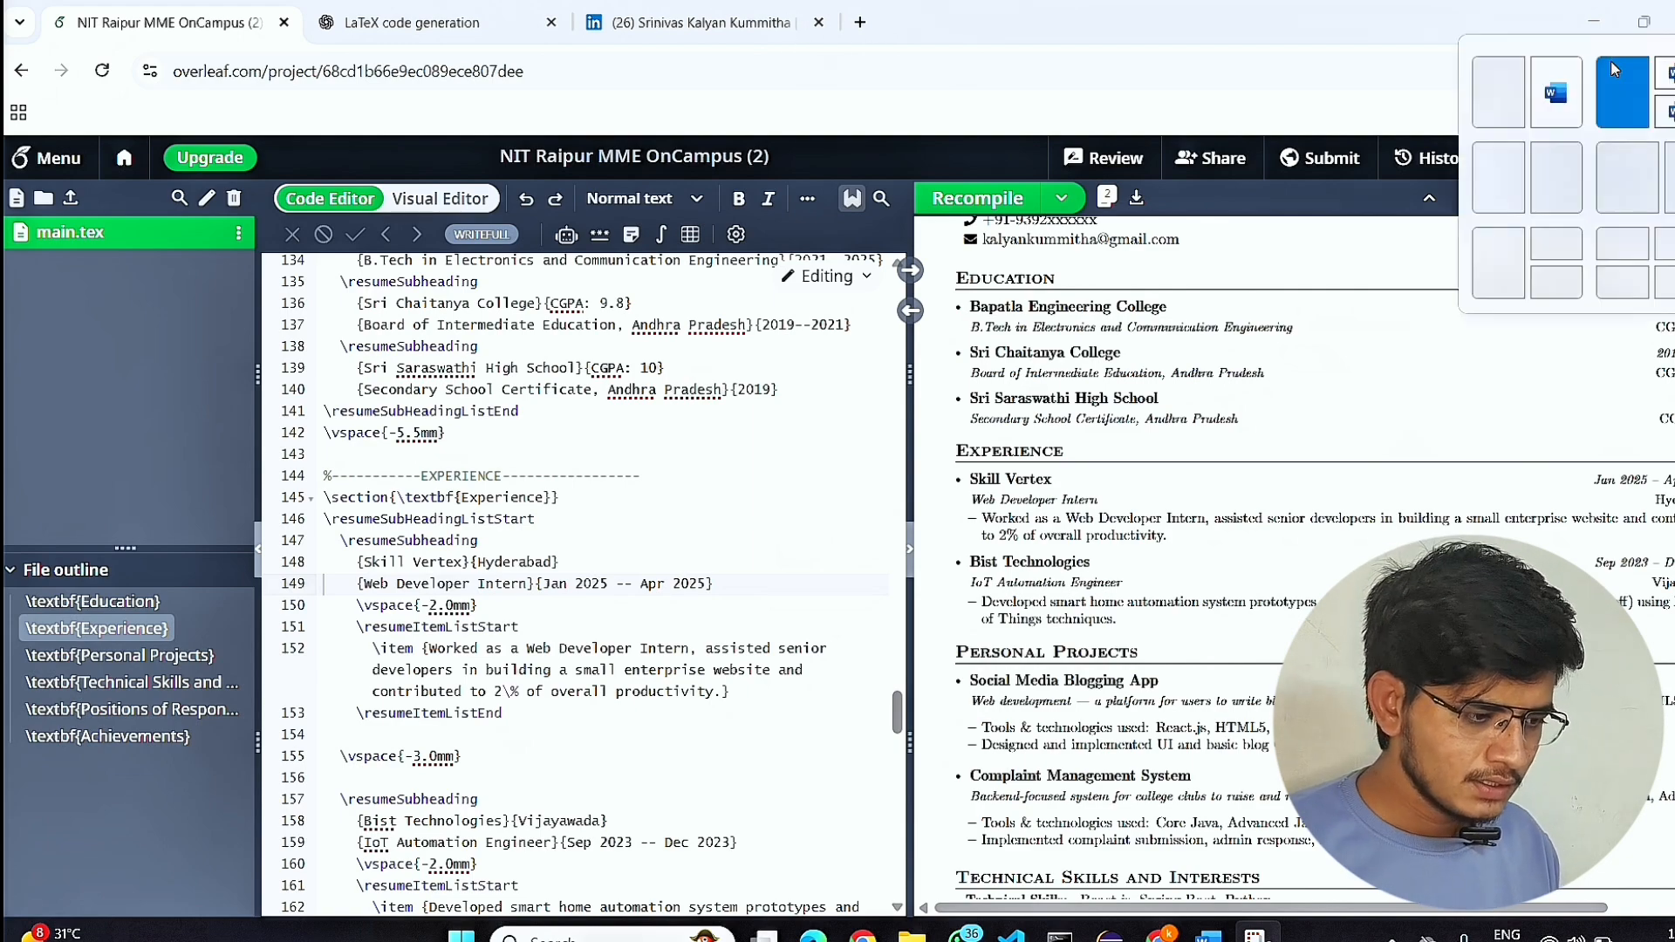
# Arrange the browser and both Word windows in a split-screen layout, and search YouTube for "overleaf resume templates".
pyautogui.click(1613, 70)
pyautogui.click(360, 162)
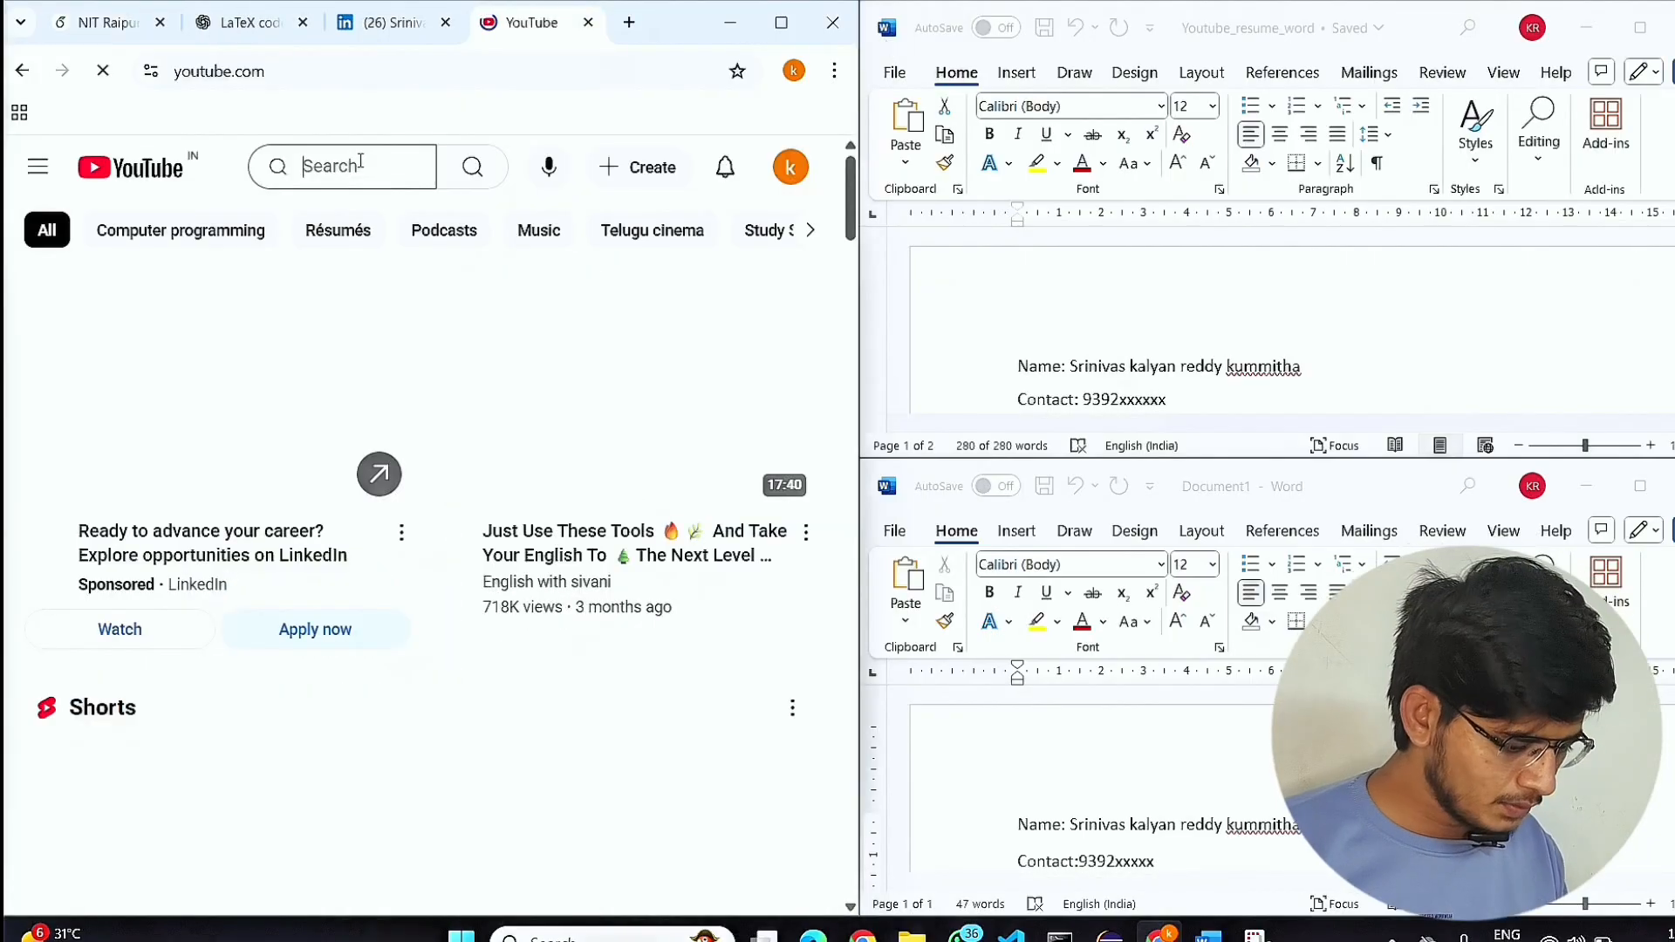
pyautogui.write('overleaf')
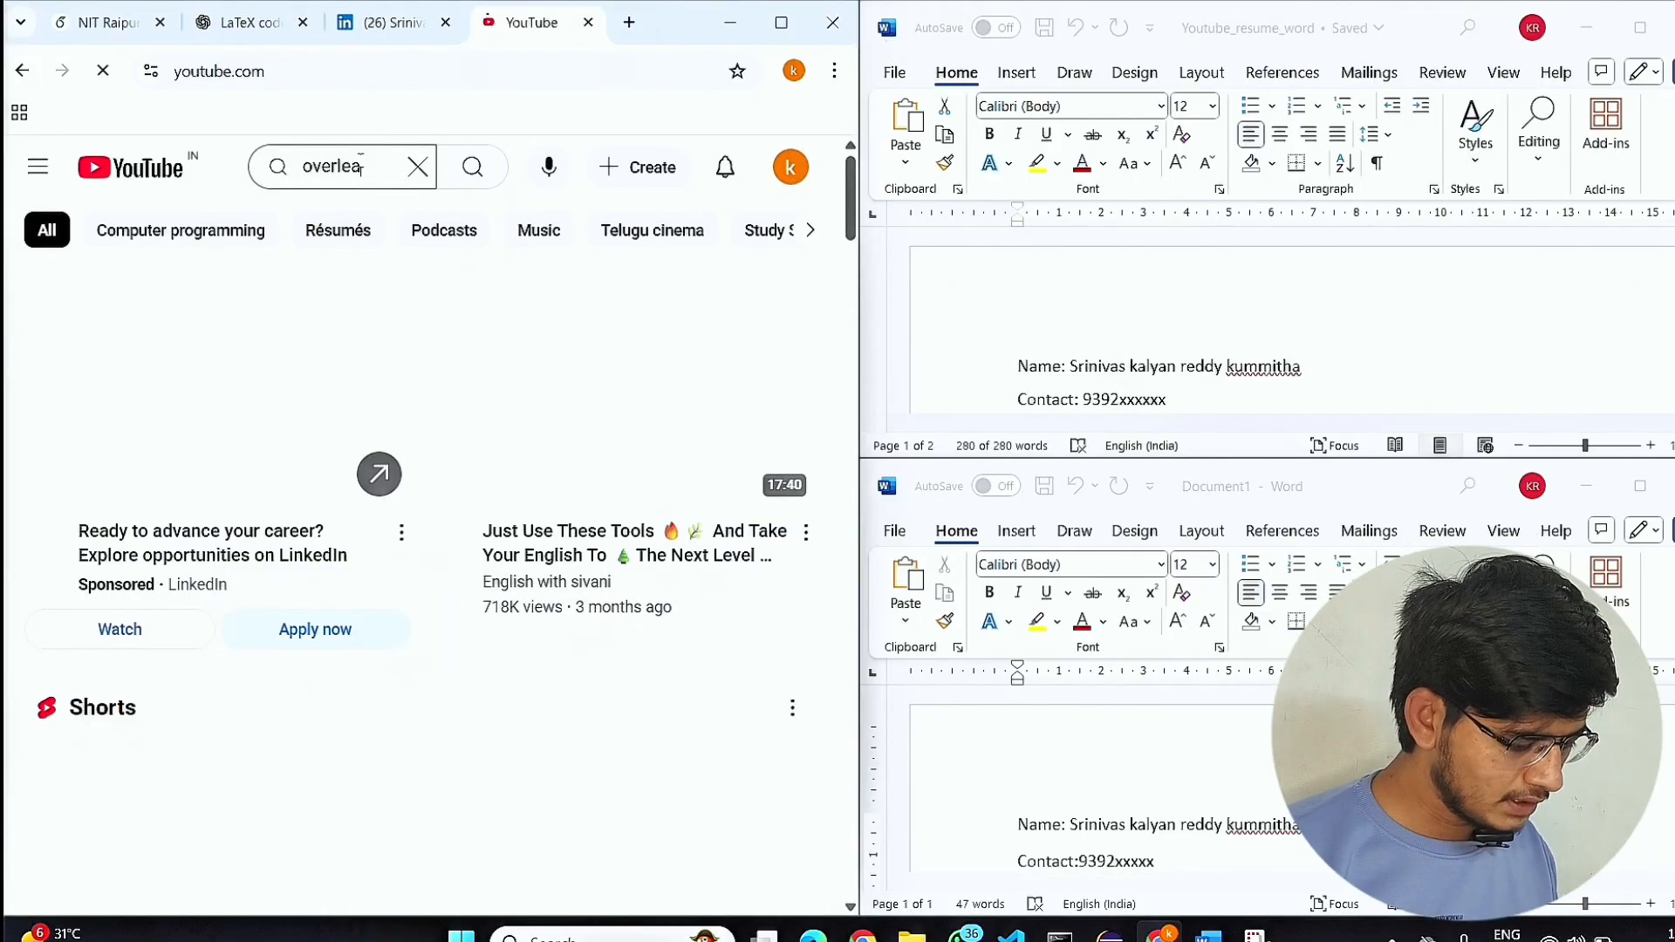
pyautogui.write(' resume')
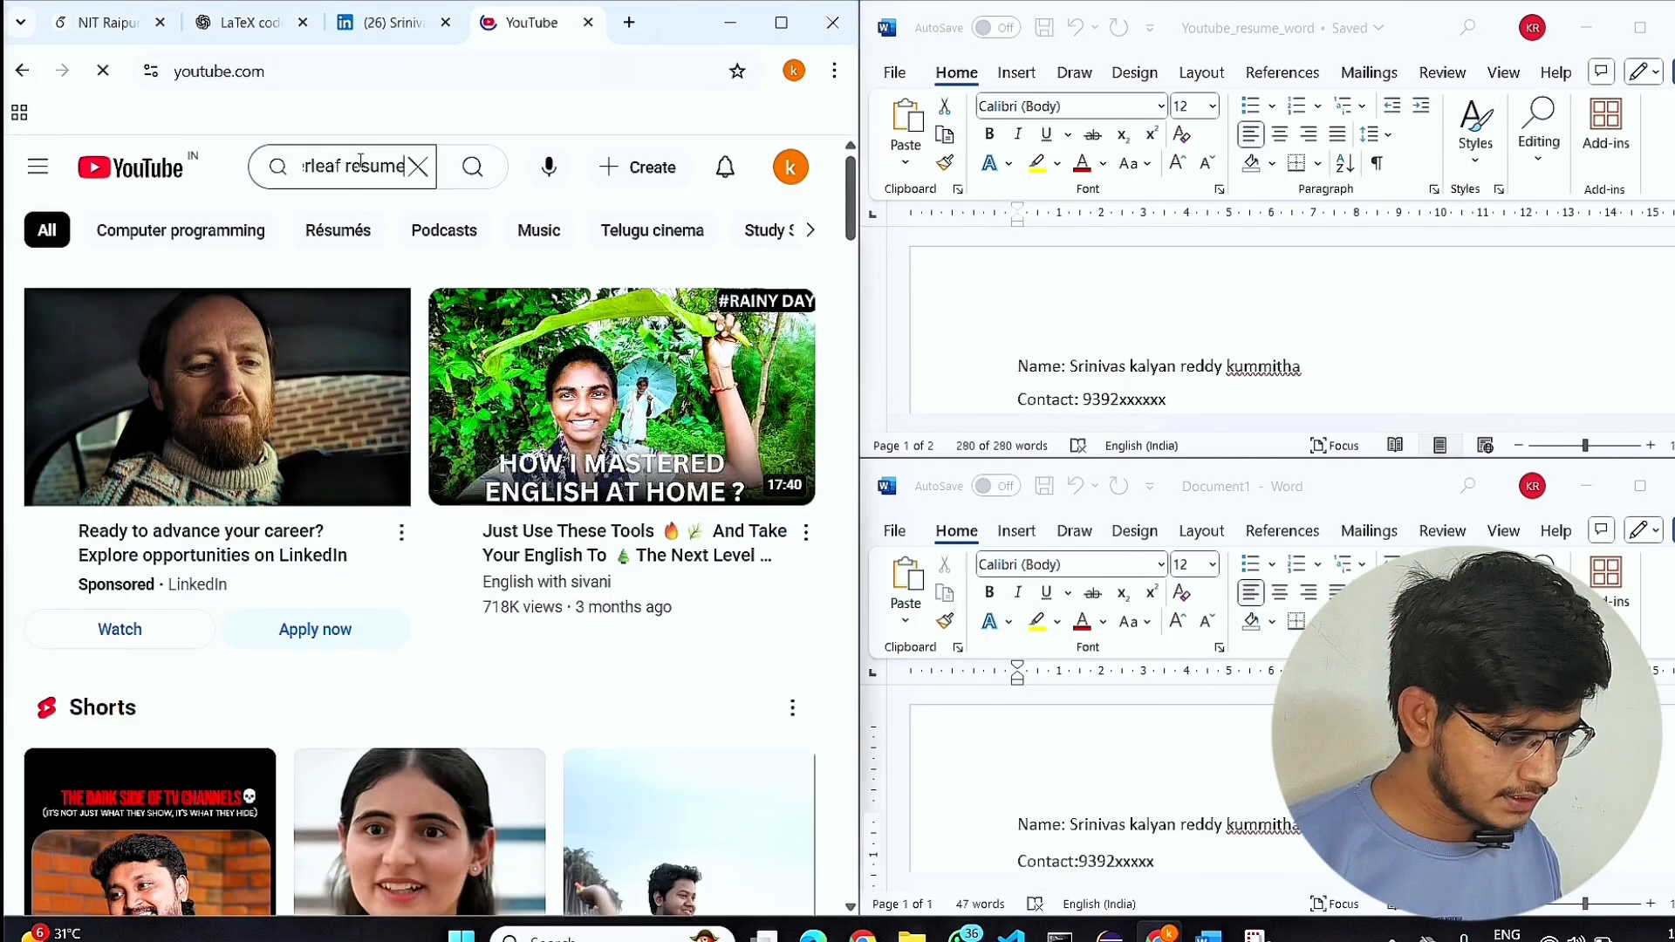
pyautogui.write(' templates')
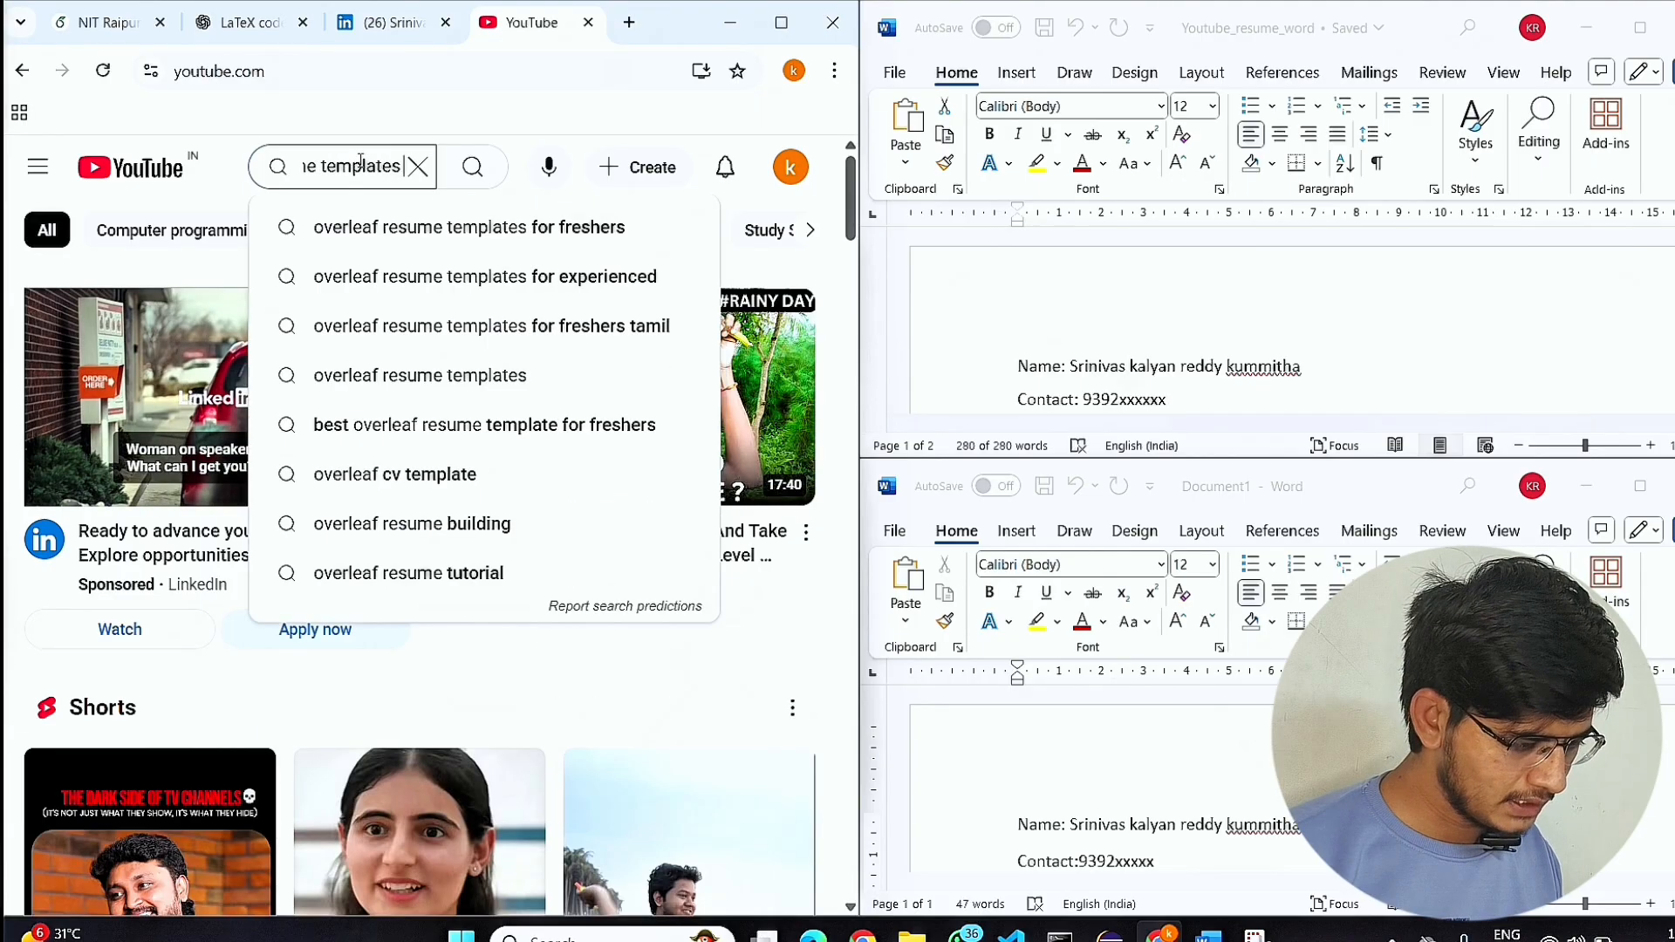
pyautogui.press('Return')
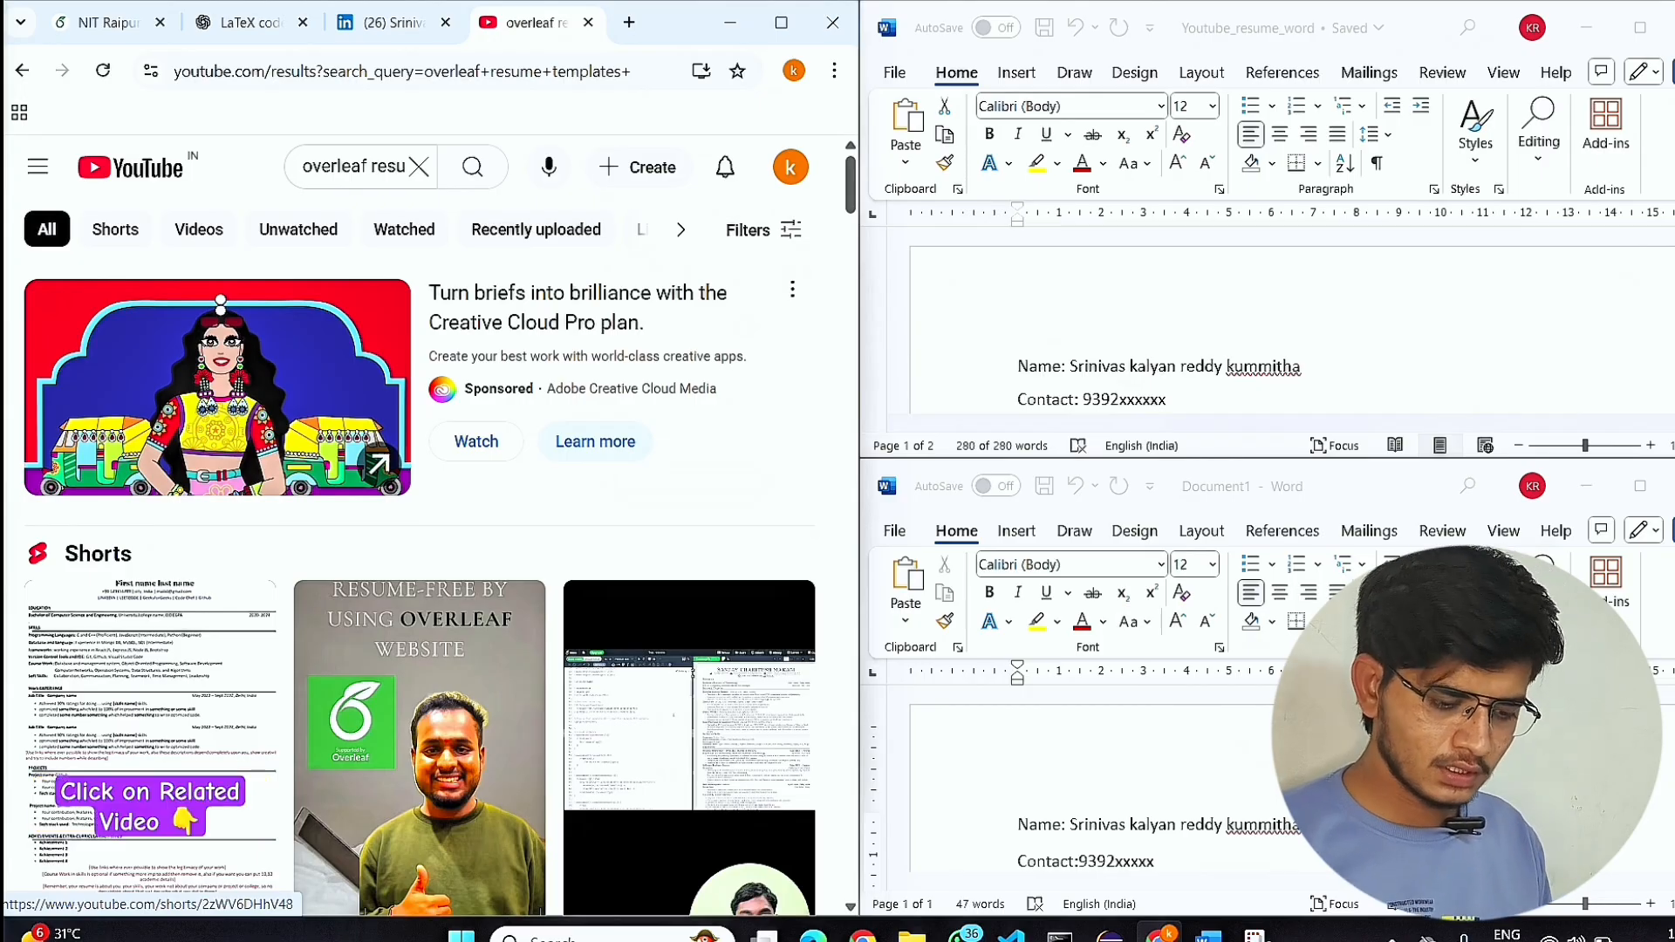
# Open the video "My Google Shortlisted Resume is Created using Overleaf Website" and expand its description down to the resume template link.
pyautogui.scroll(-4, 262, 665)
pyautogui.scroll(-4, 262, 665)
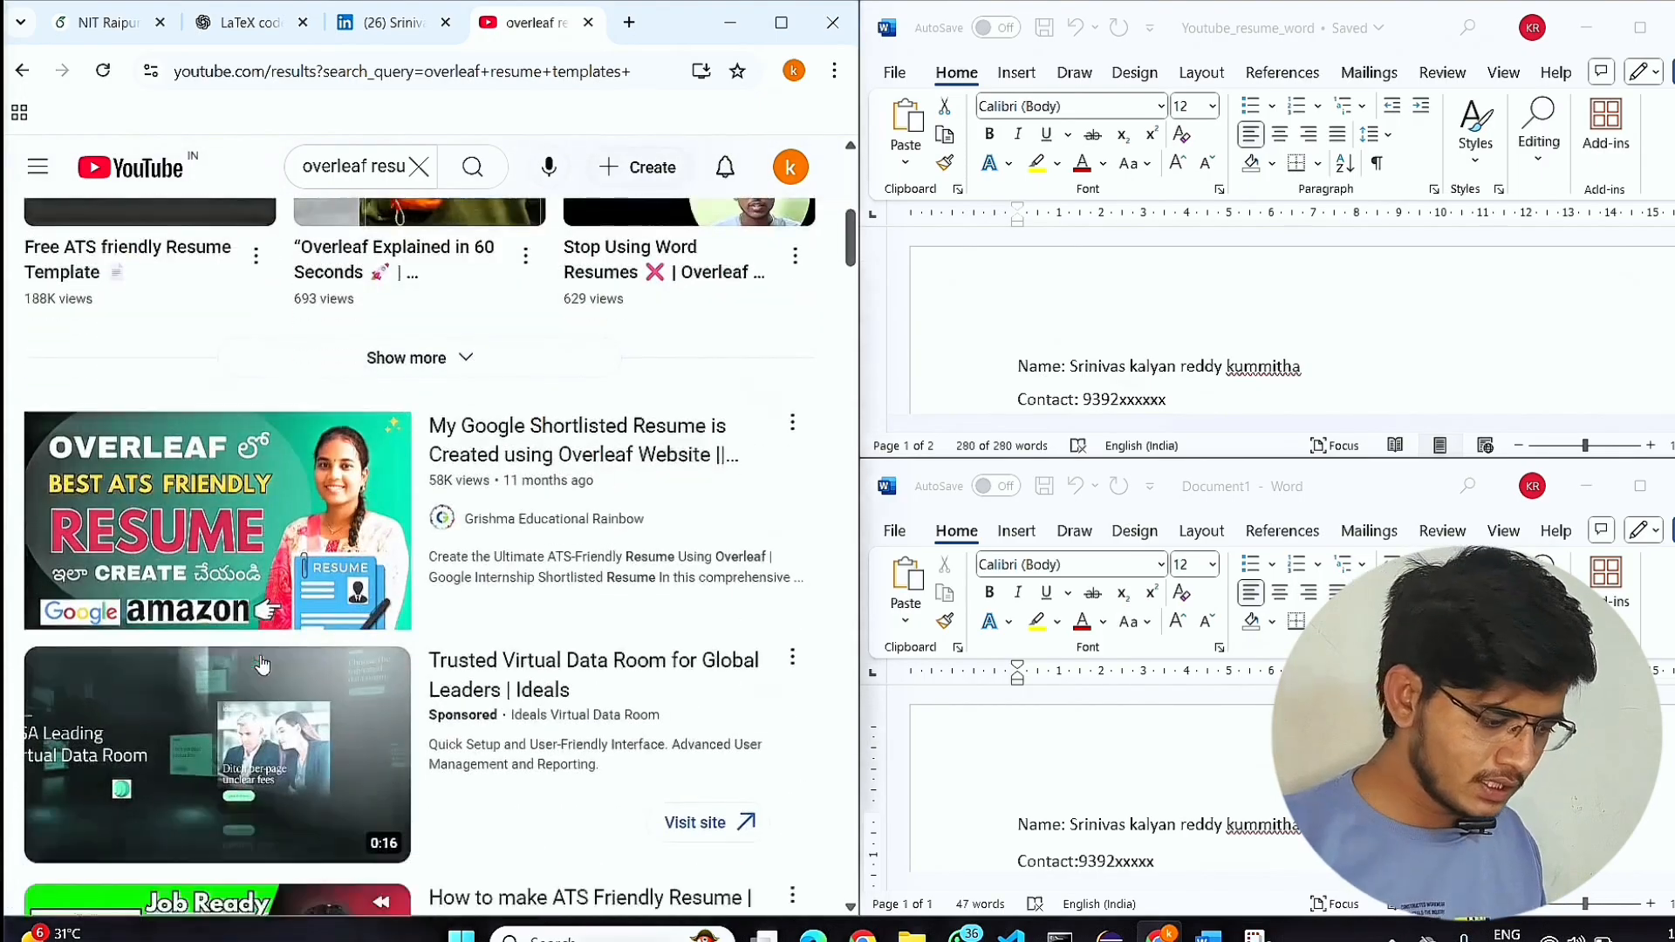
pyautogui.click(210, 538)
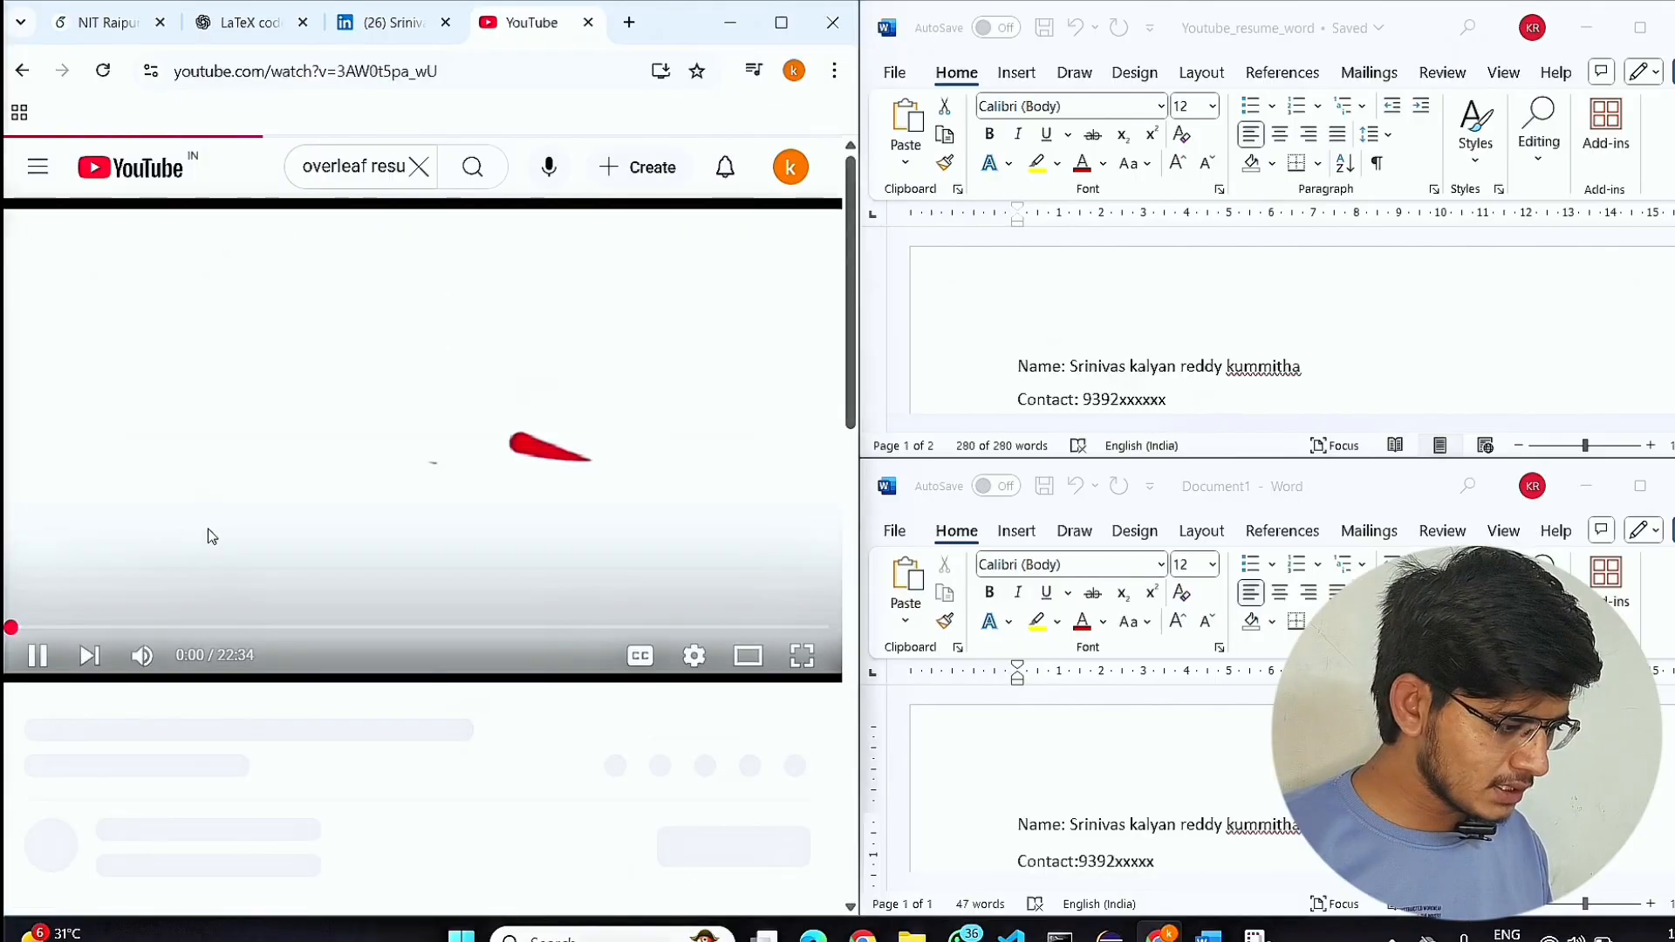
pyautogui.scroll(-1, 271, 715)
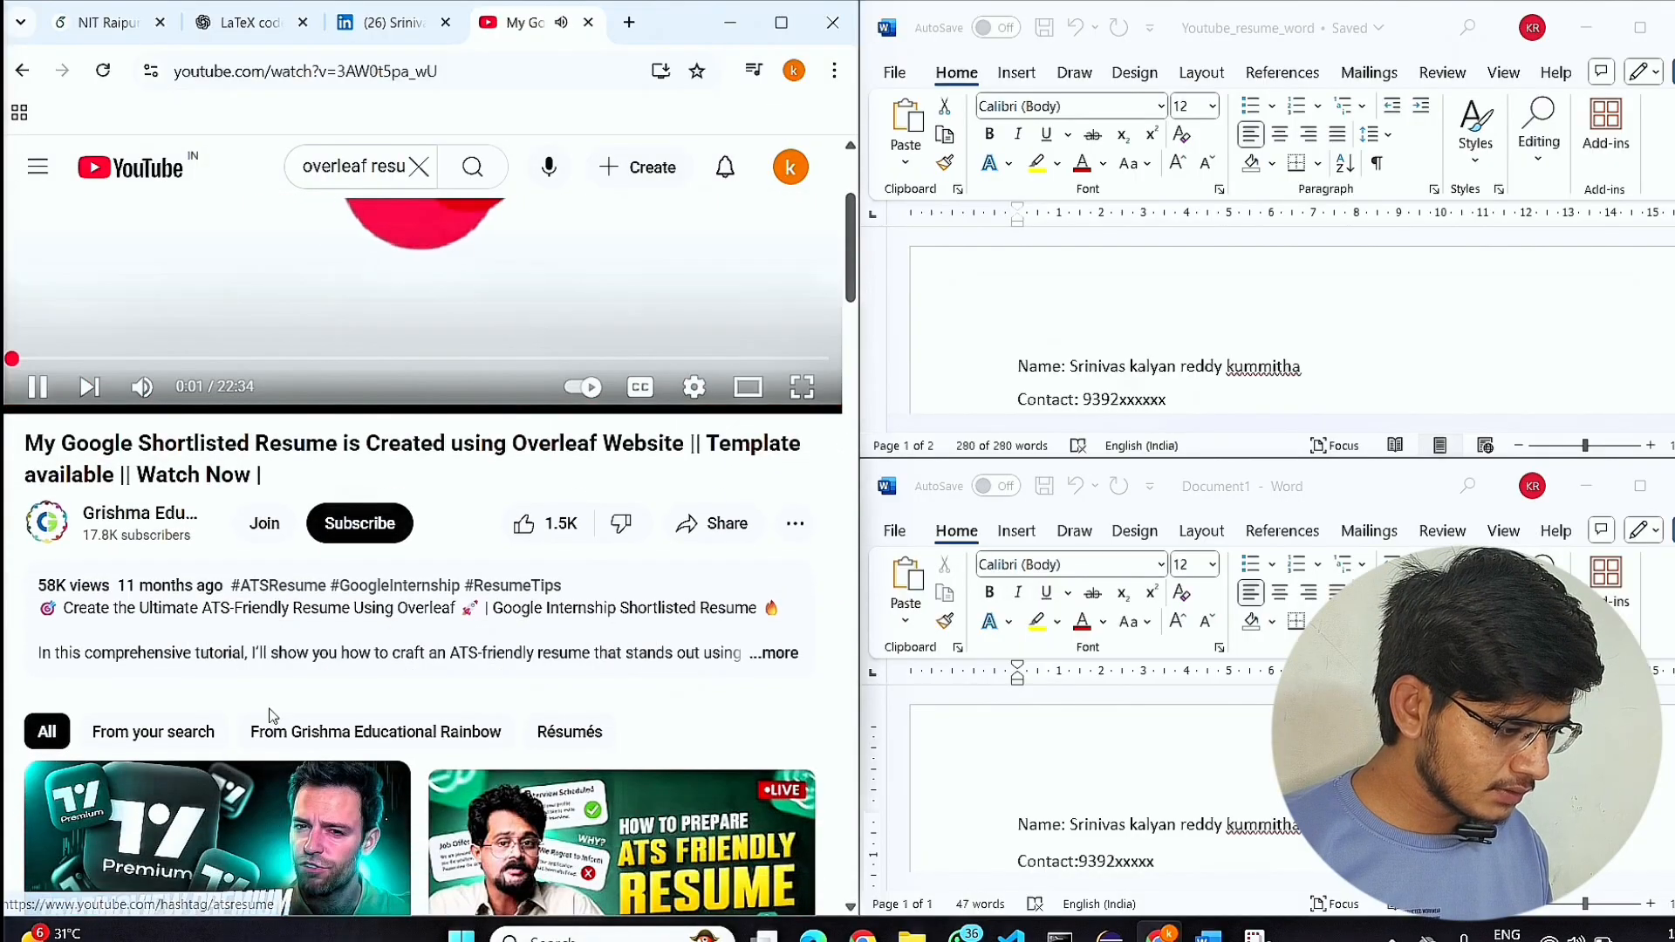
pyautogui.click(801, 652)
pyautogui.scroll(-7, 397, 674)
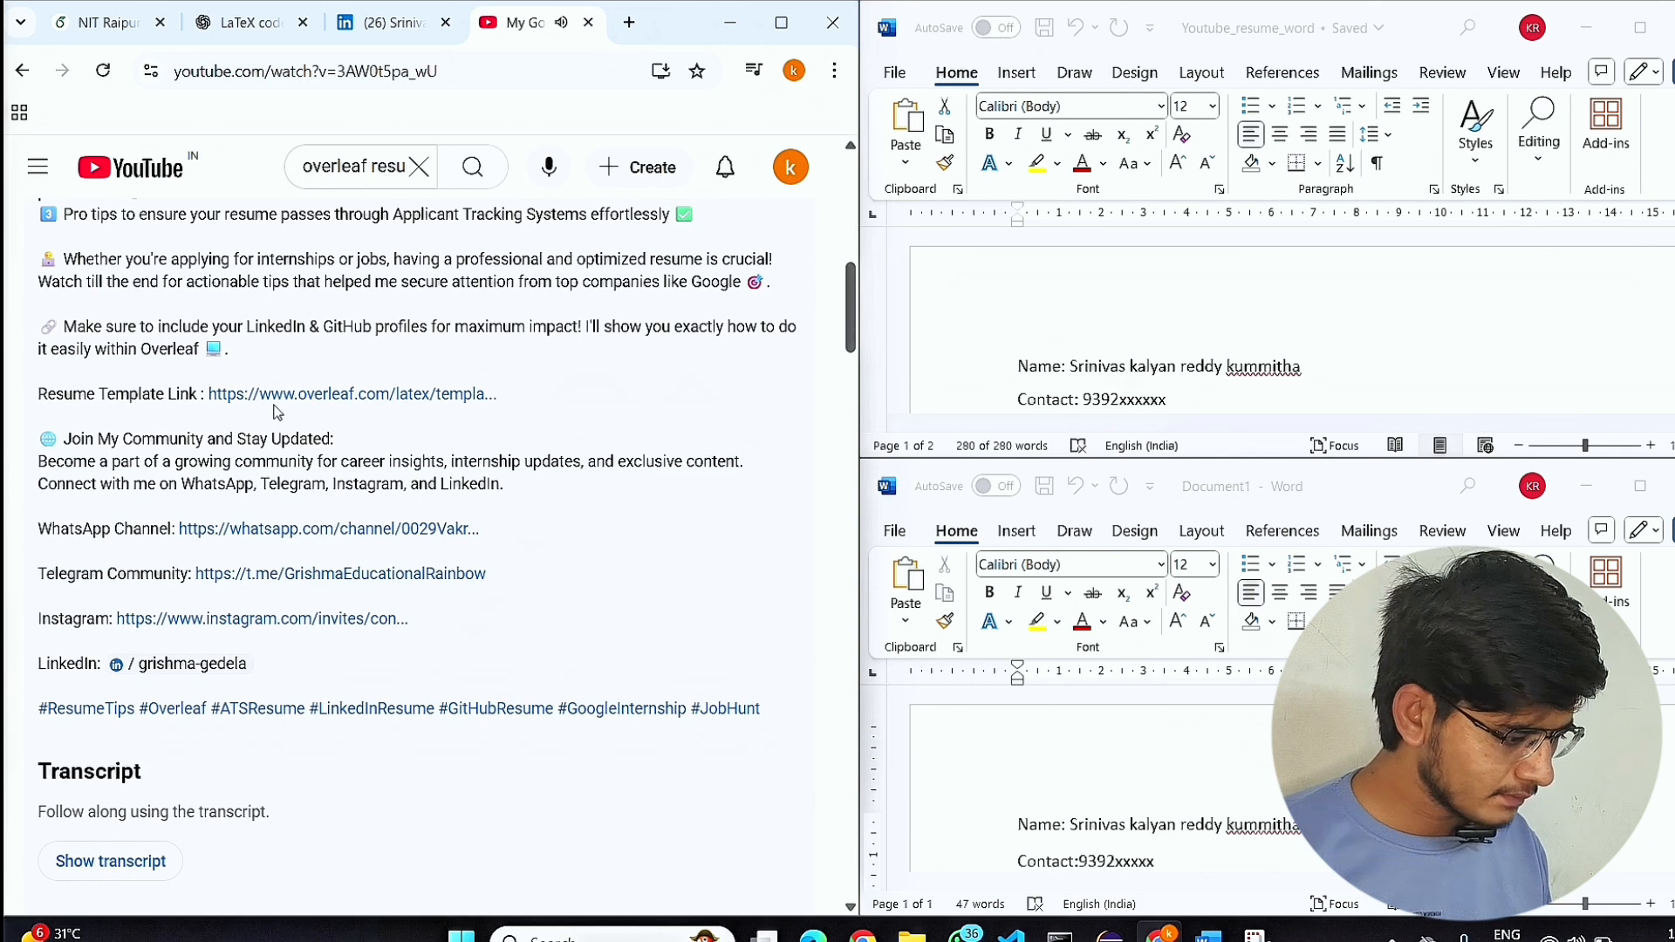
# Open the video's linked resume template as a new Overleaf project, and mute the video.
pyautogui.click(324, 403)
pyautogui.click(278, 381)
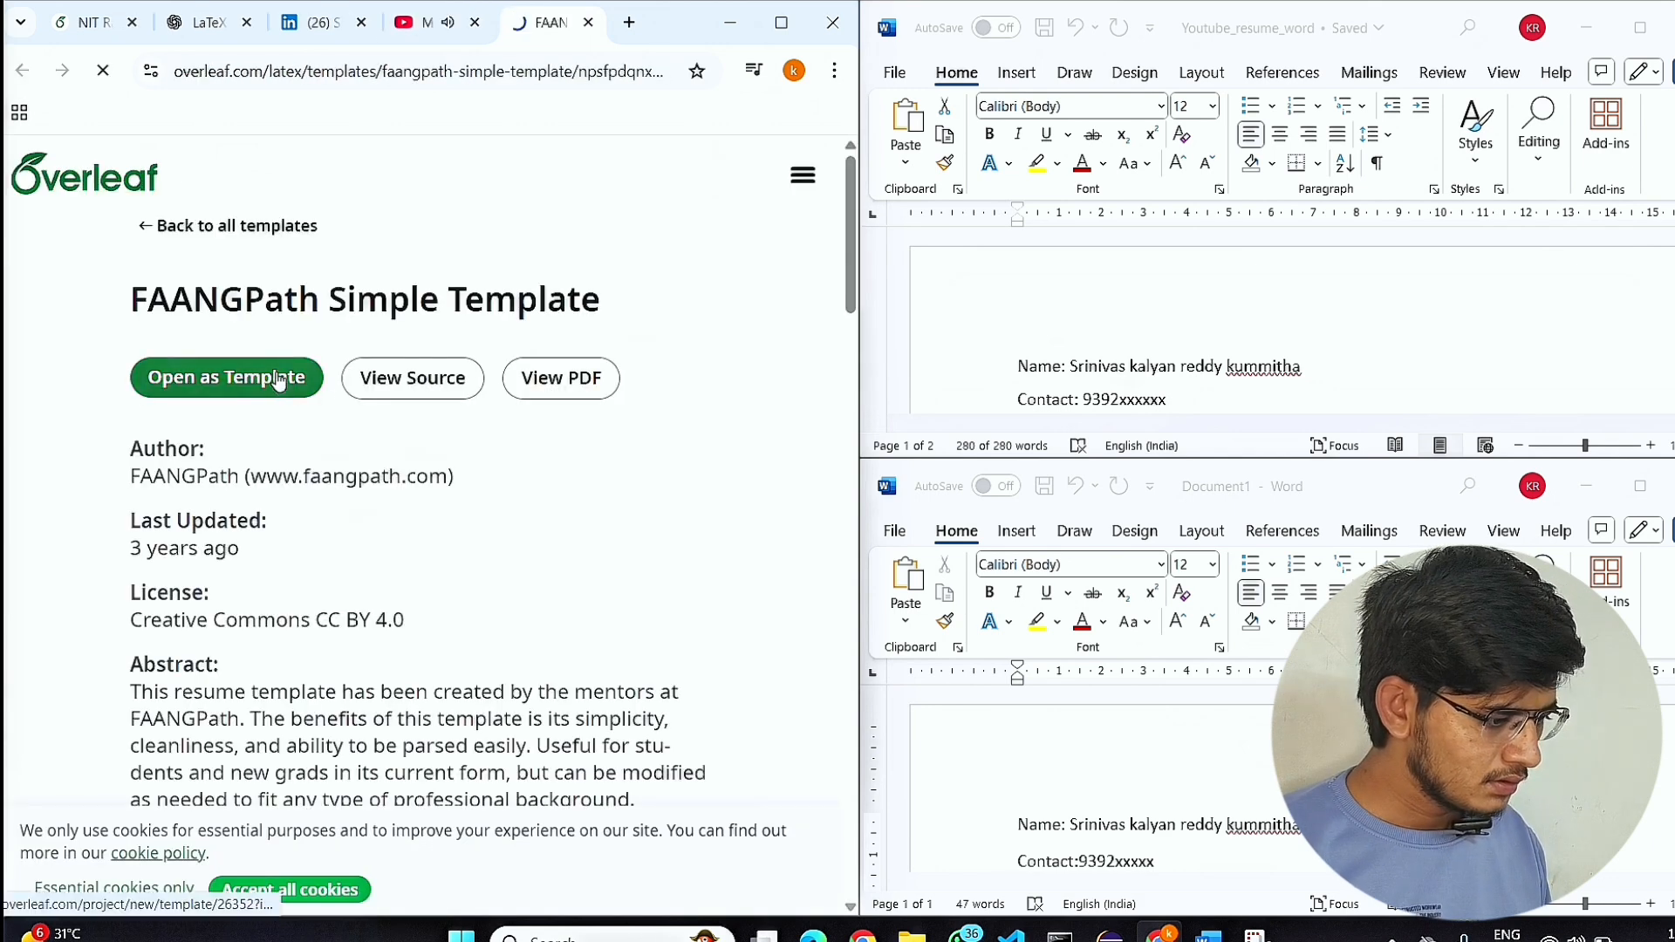
pyautogui.click(451, 31)
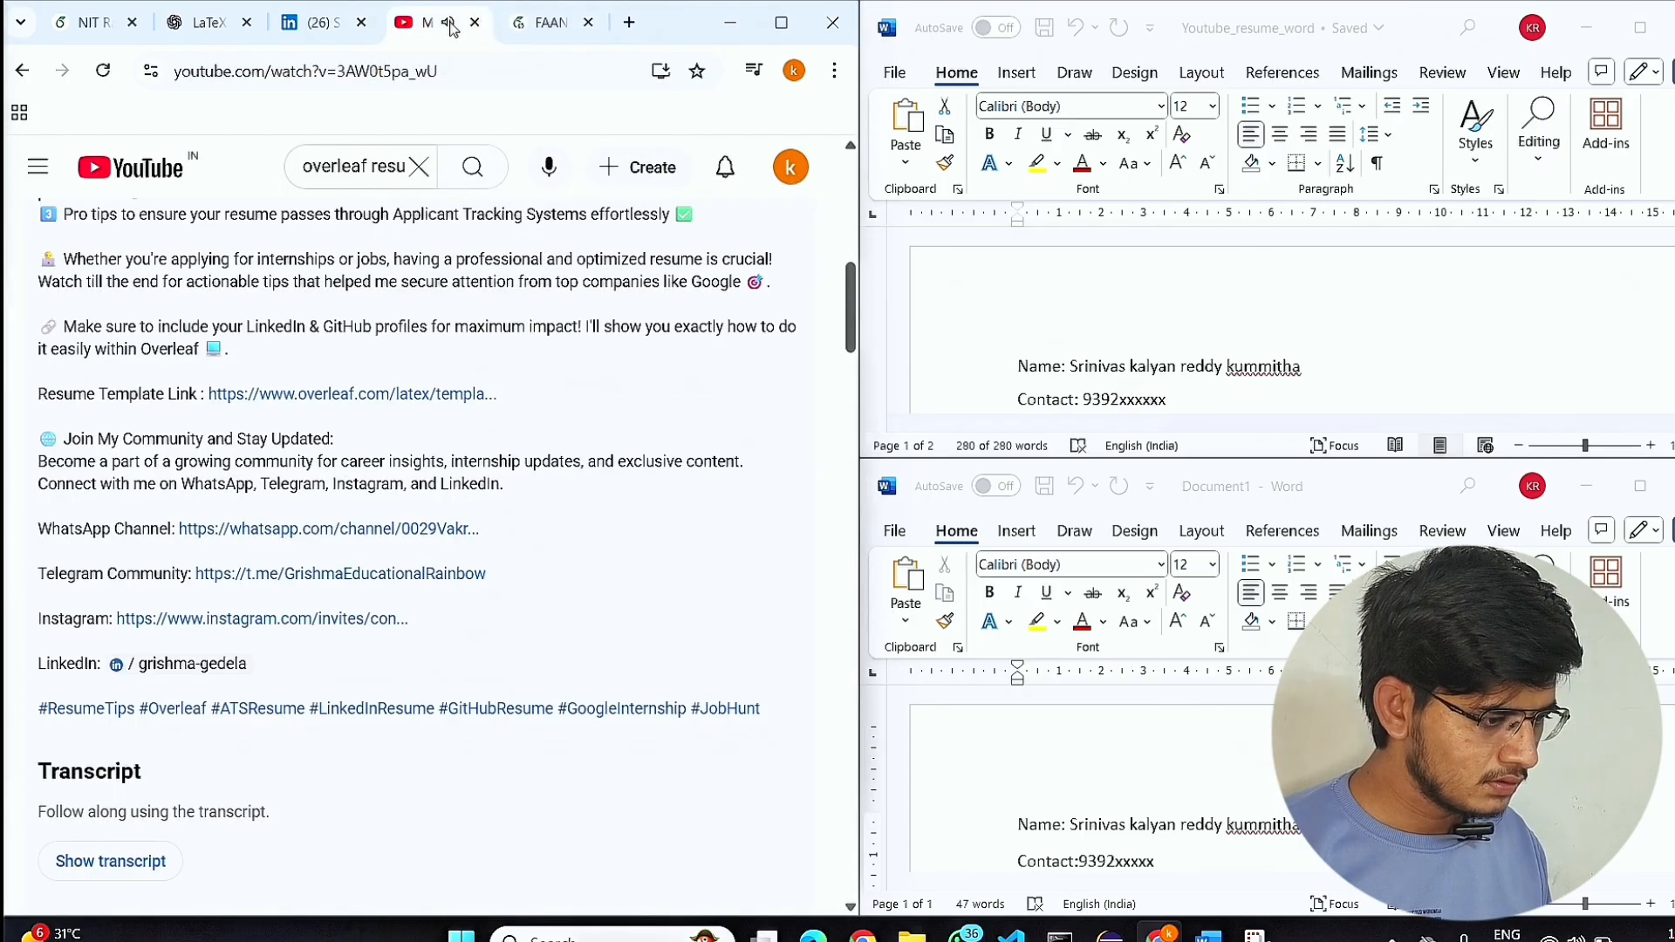
pyautogui.scroll(10, 35, 692)
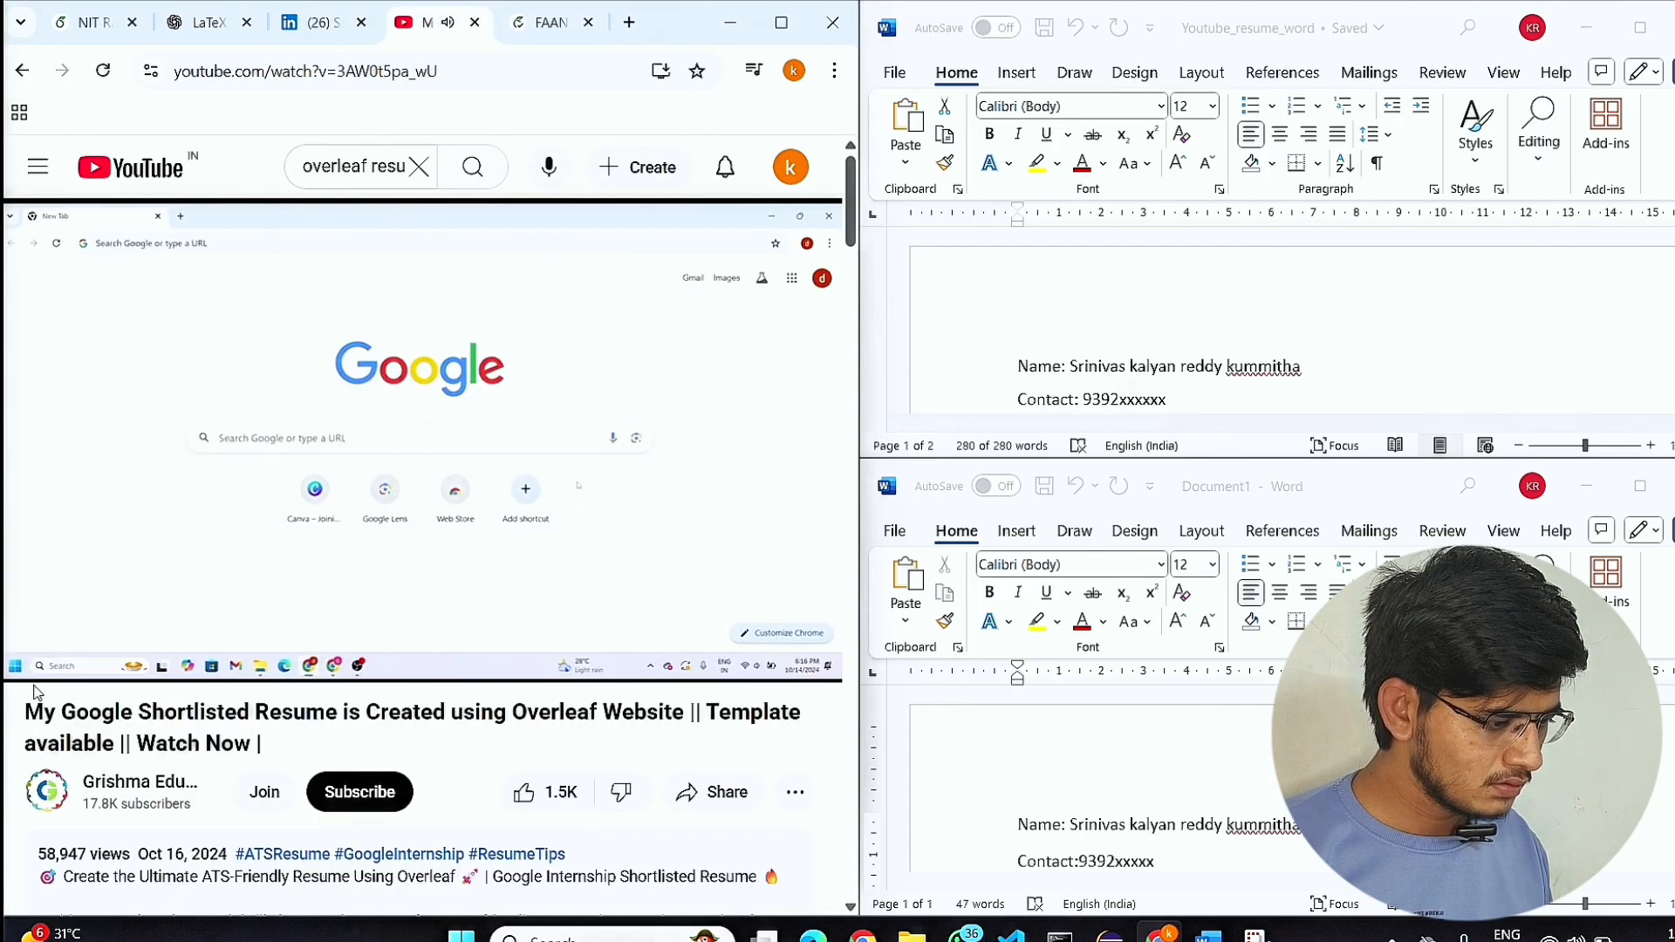
pyautogui.click(139, 656)
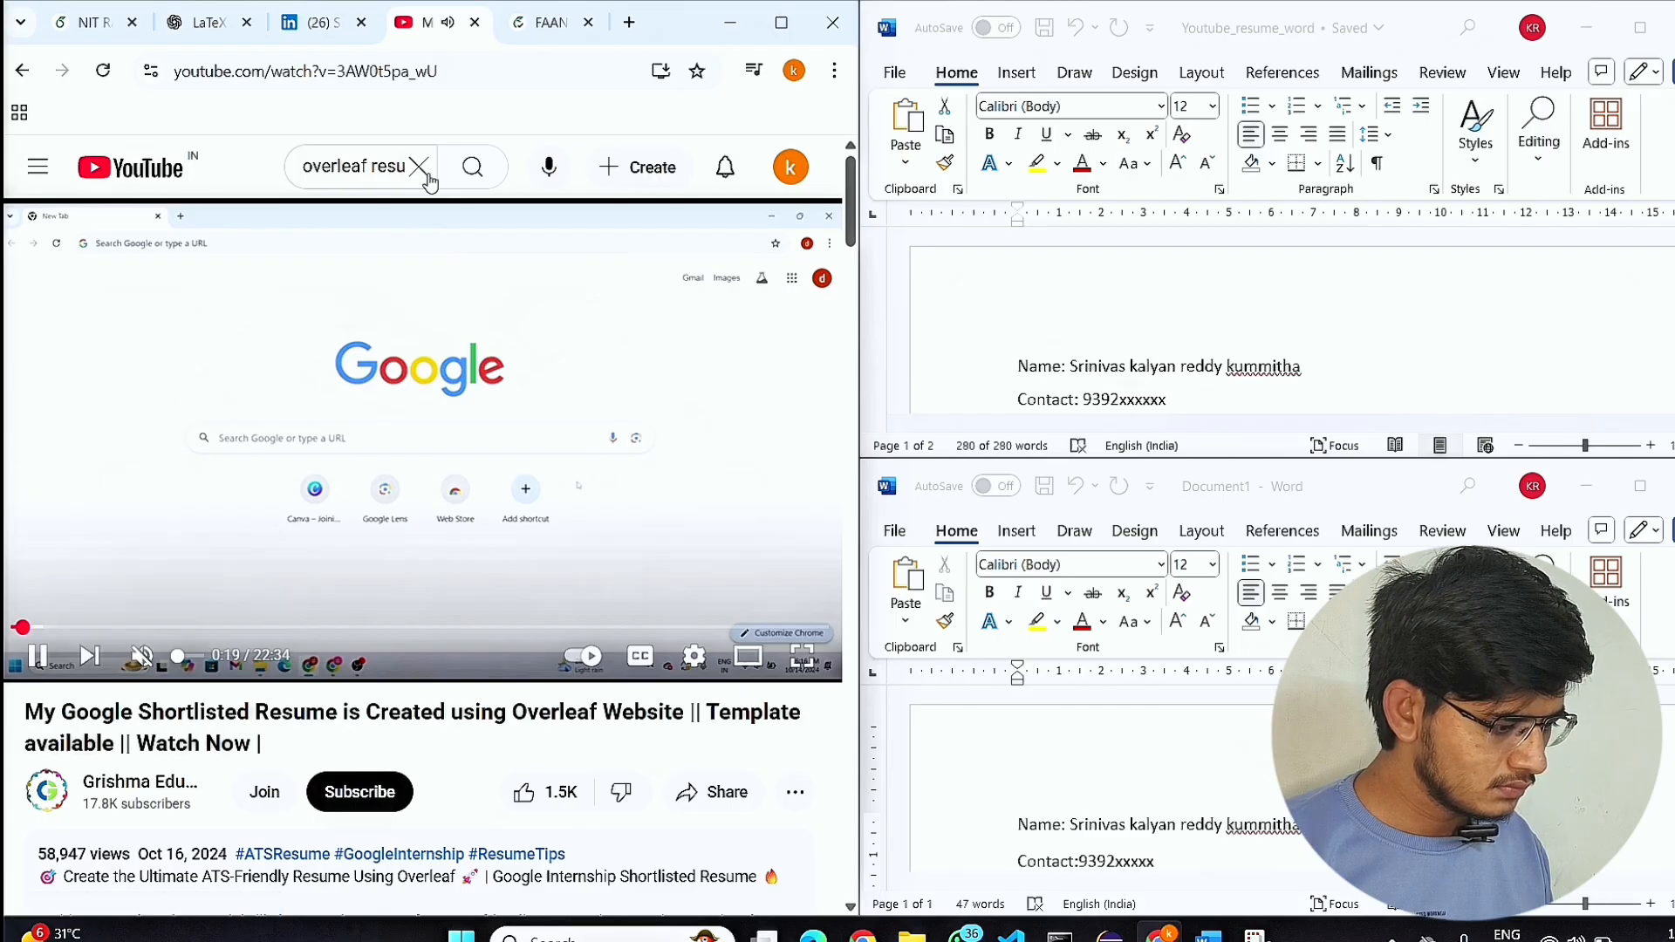
# Enlarge the compiled preview of the FAANGPath Simple Template in Overleaf and look through its sections.
pyautogui.click(549, 23)
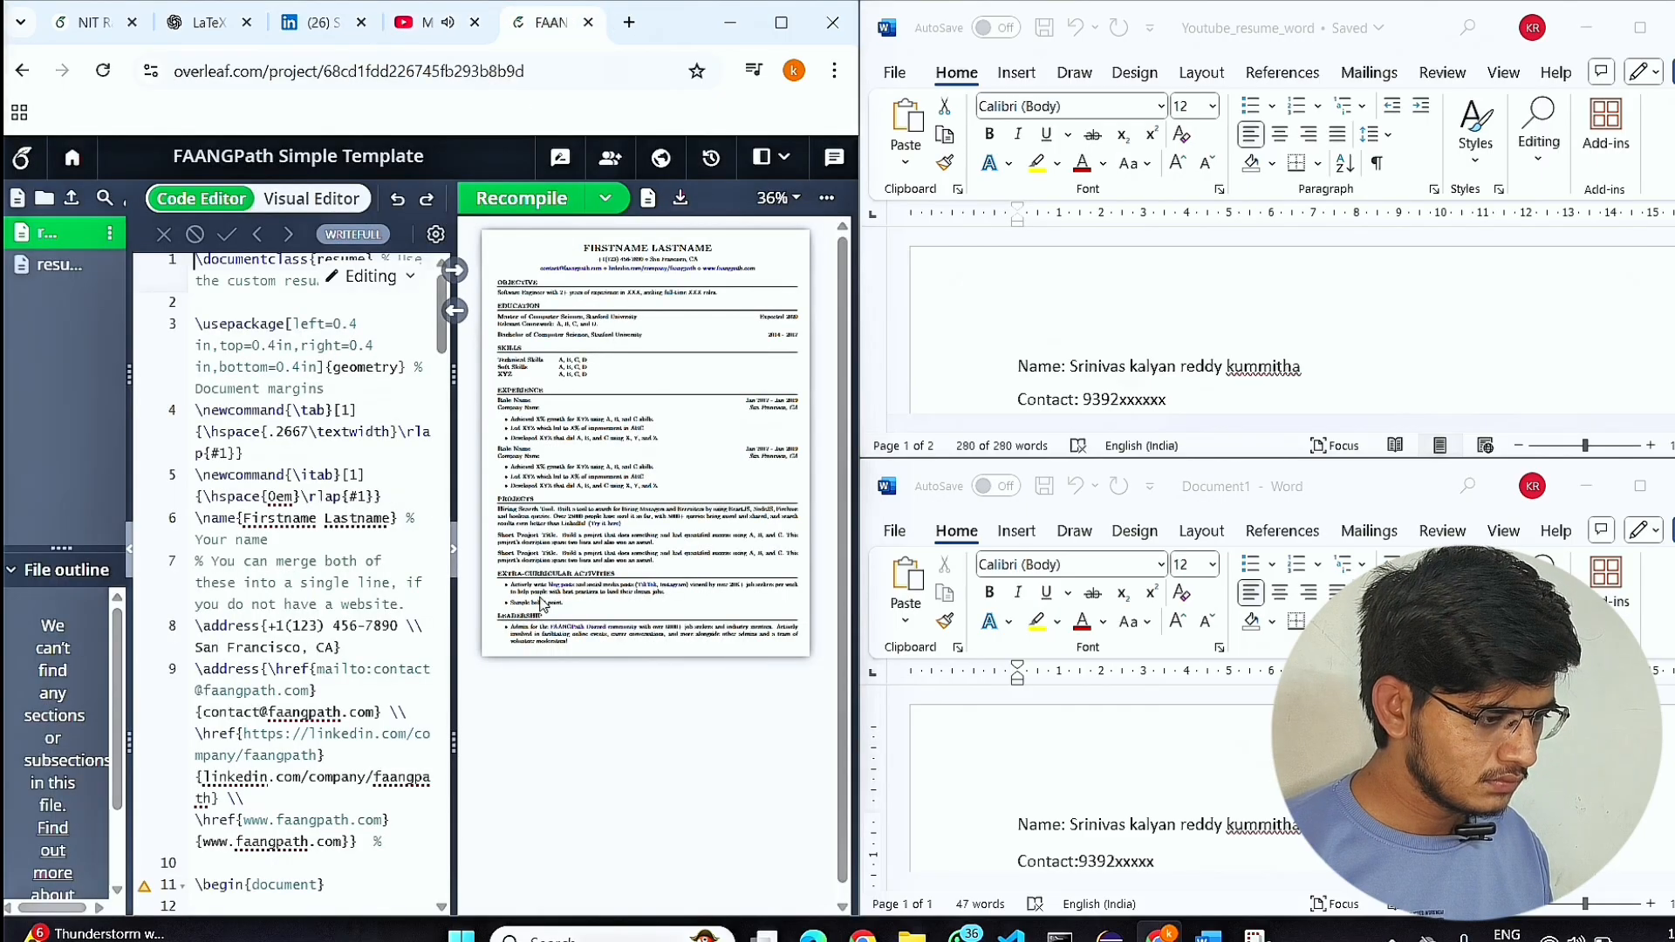
pyautogui.scroll(5, 625, 561)
pyautogui.scroll(-2, 624, 561)
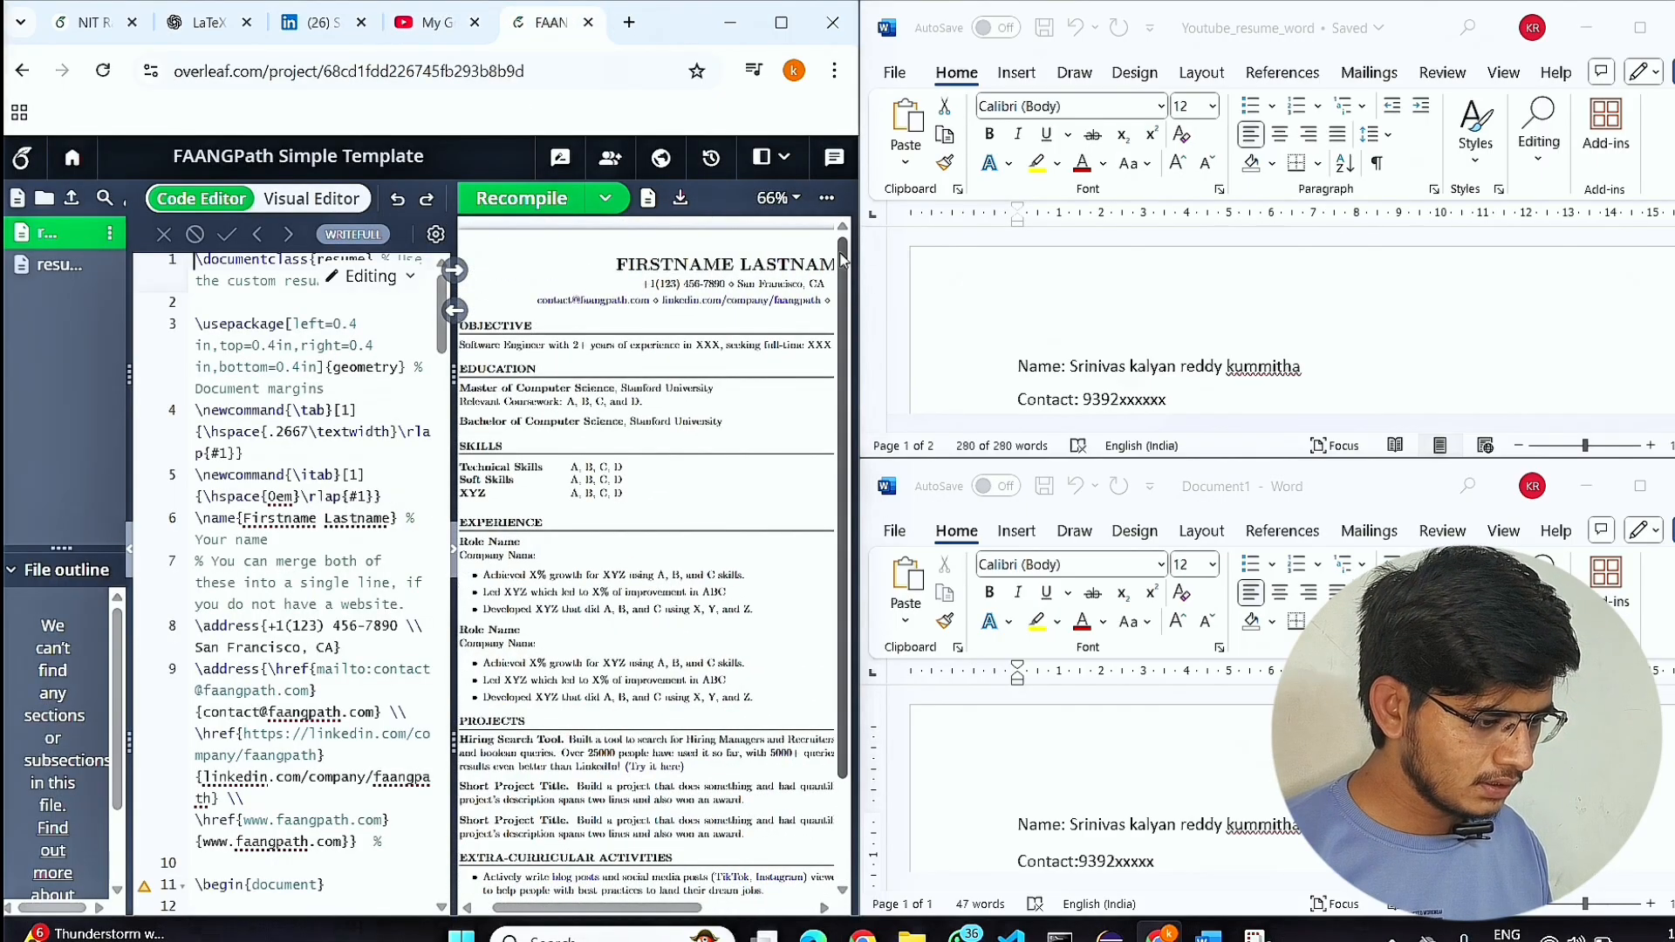
pyautogui.scroll(-3, 699, 516)
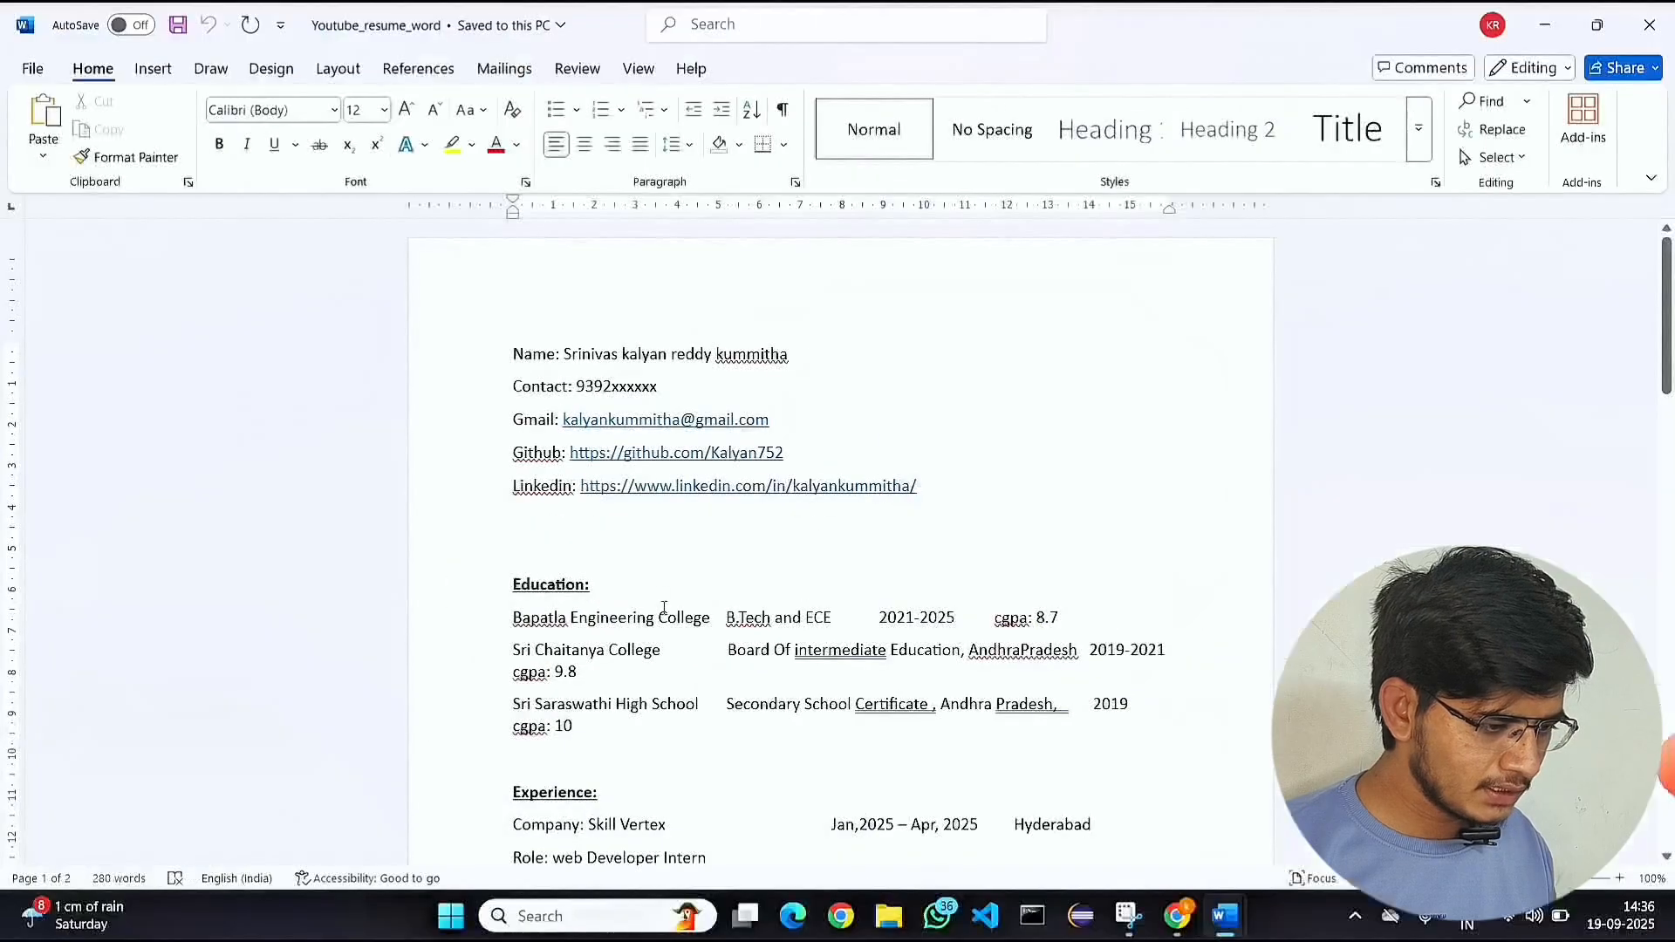
# Look over the contact, Education and Experience details in the Youtube_resume_word document in Word.
pyautogui.scroll(-15, 724, 615)
pyautogui.scroll(15, 756, 607)
pyautogui.scroll(-20, 672, 646)
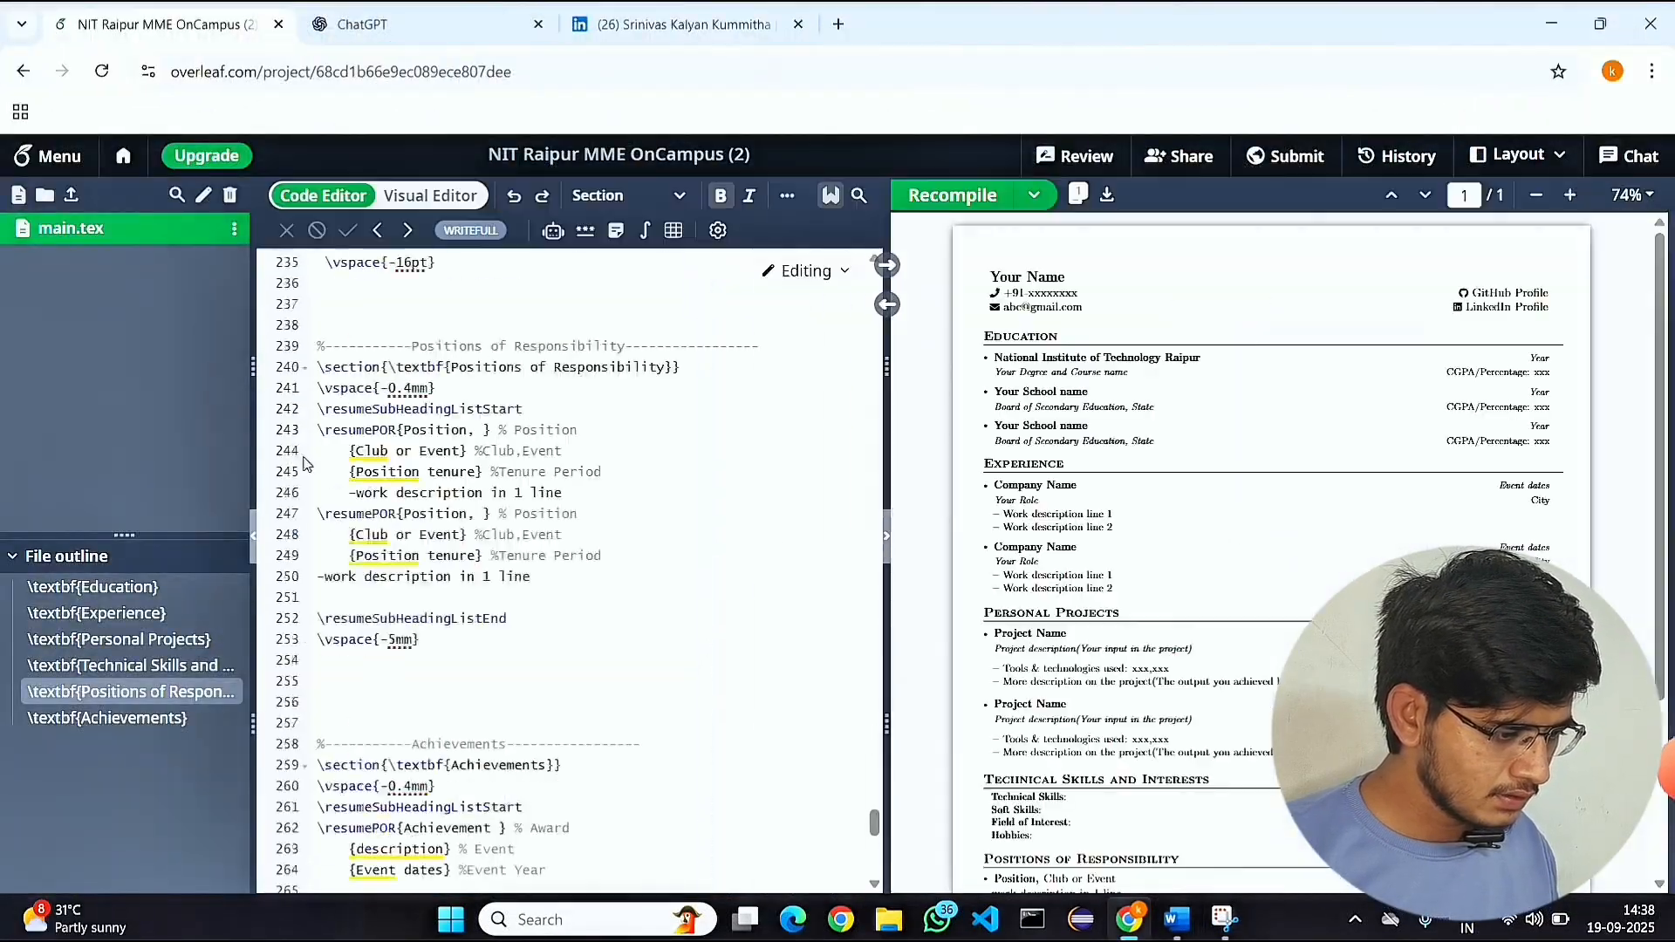
# Copy the entire LaTeX code of main.tex from the NIT Raipur MME OnCampus project into a new ChatGPT message.
pyautogui.scroll(20, 307, 465)
pyautogui.hotkey('ctrl', 'a')
pyautogui.hotkey('ctrl', 'c')
pyautogui.click(419, 24)
pyautogui.hotkey('ctrl', 'v')
# Add a request after the pasted code saying it is LaTeX code whose content should be replaced with the supplied details.
pyautogui.write('this is latex Code')
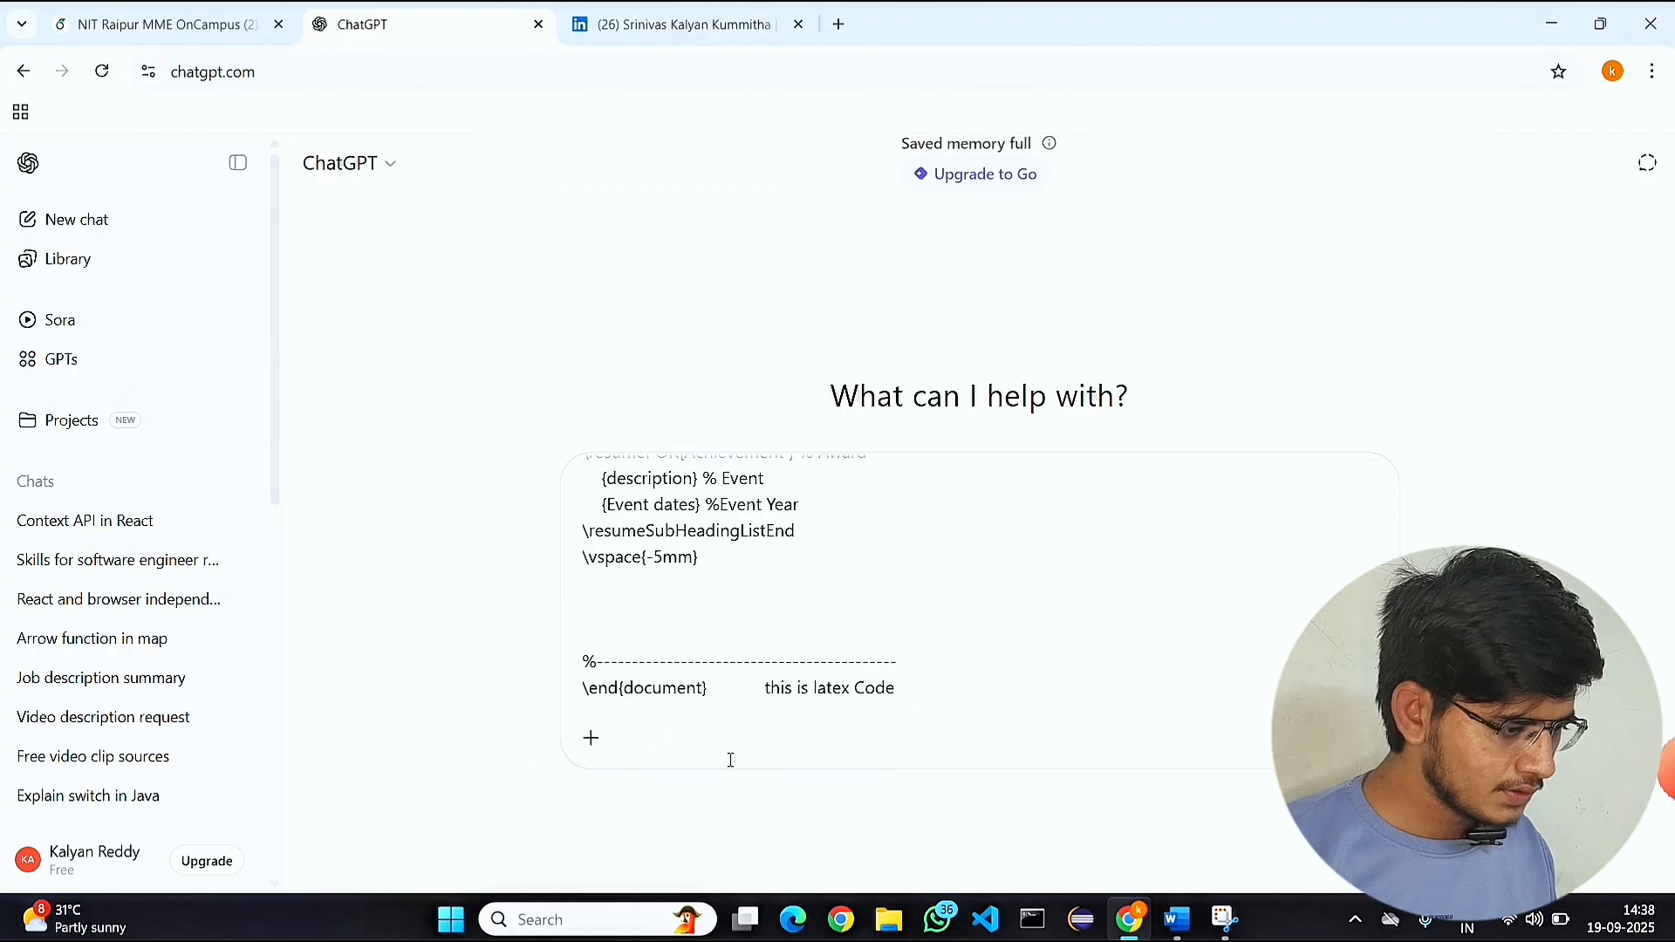
pyautogui.write(' , and I will give you my details , please replace the thew')
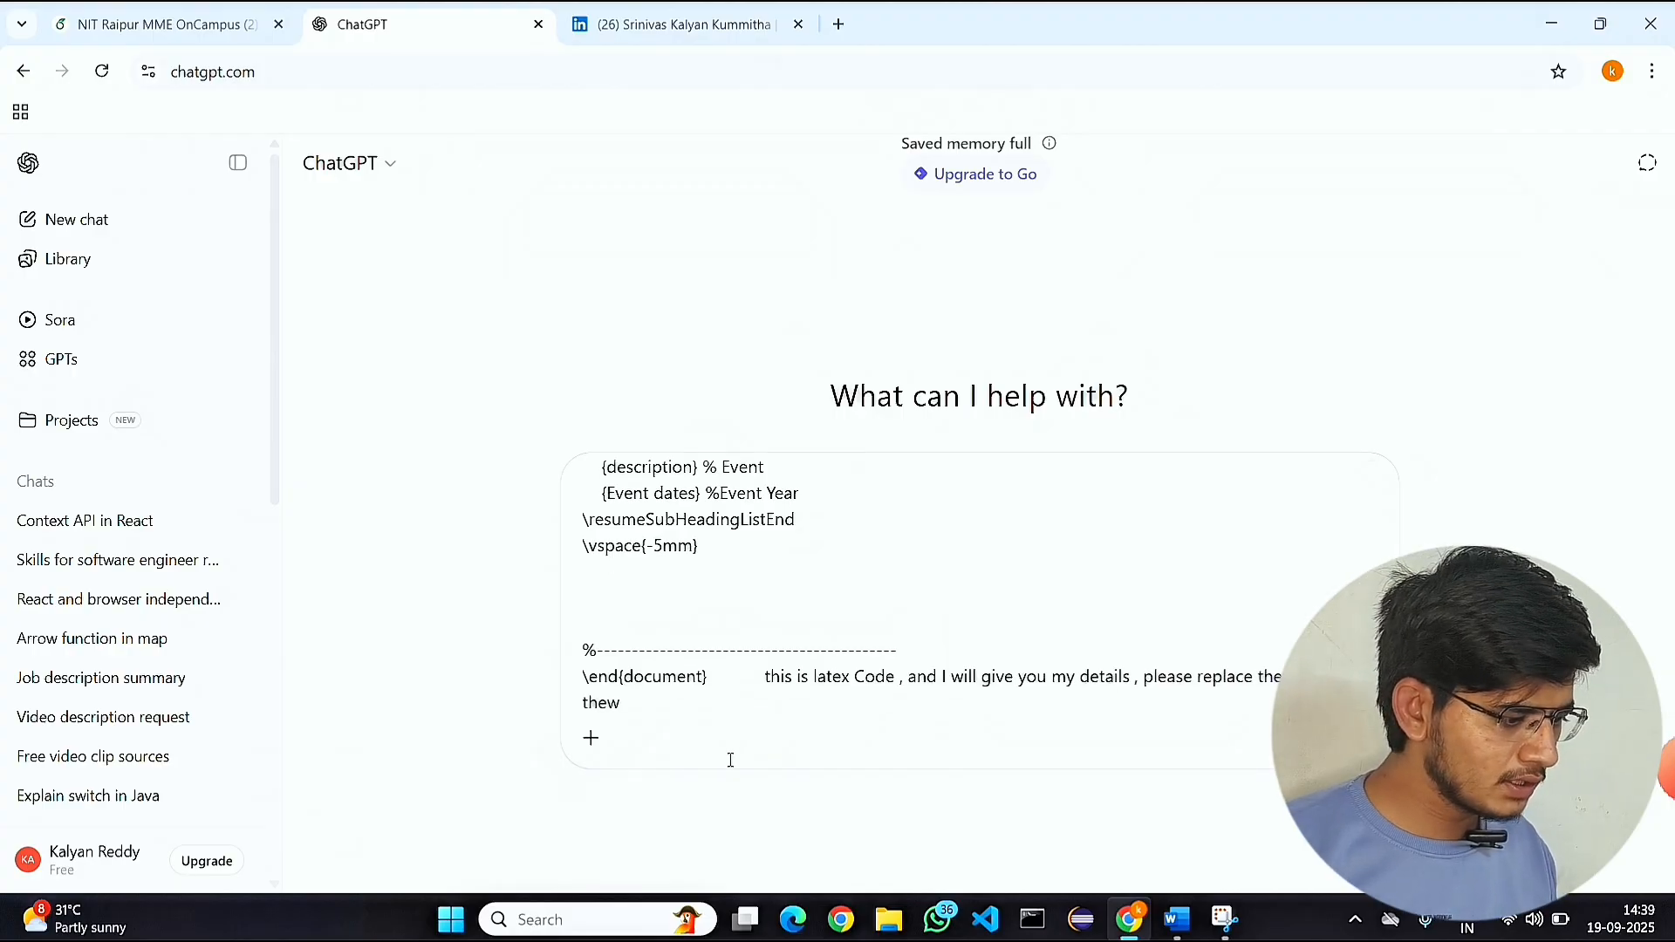
pyautogui.write(' above code with give detrails by me')
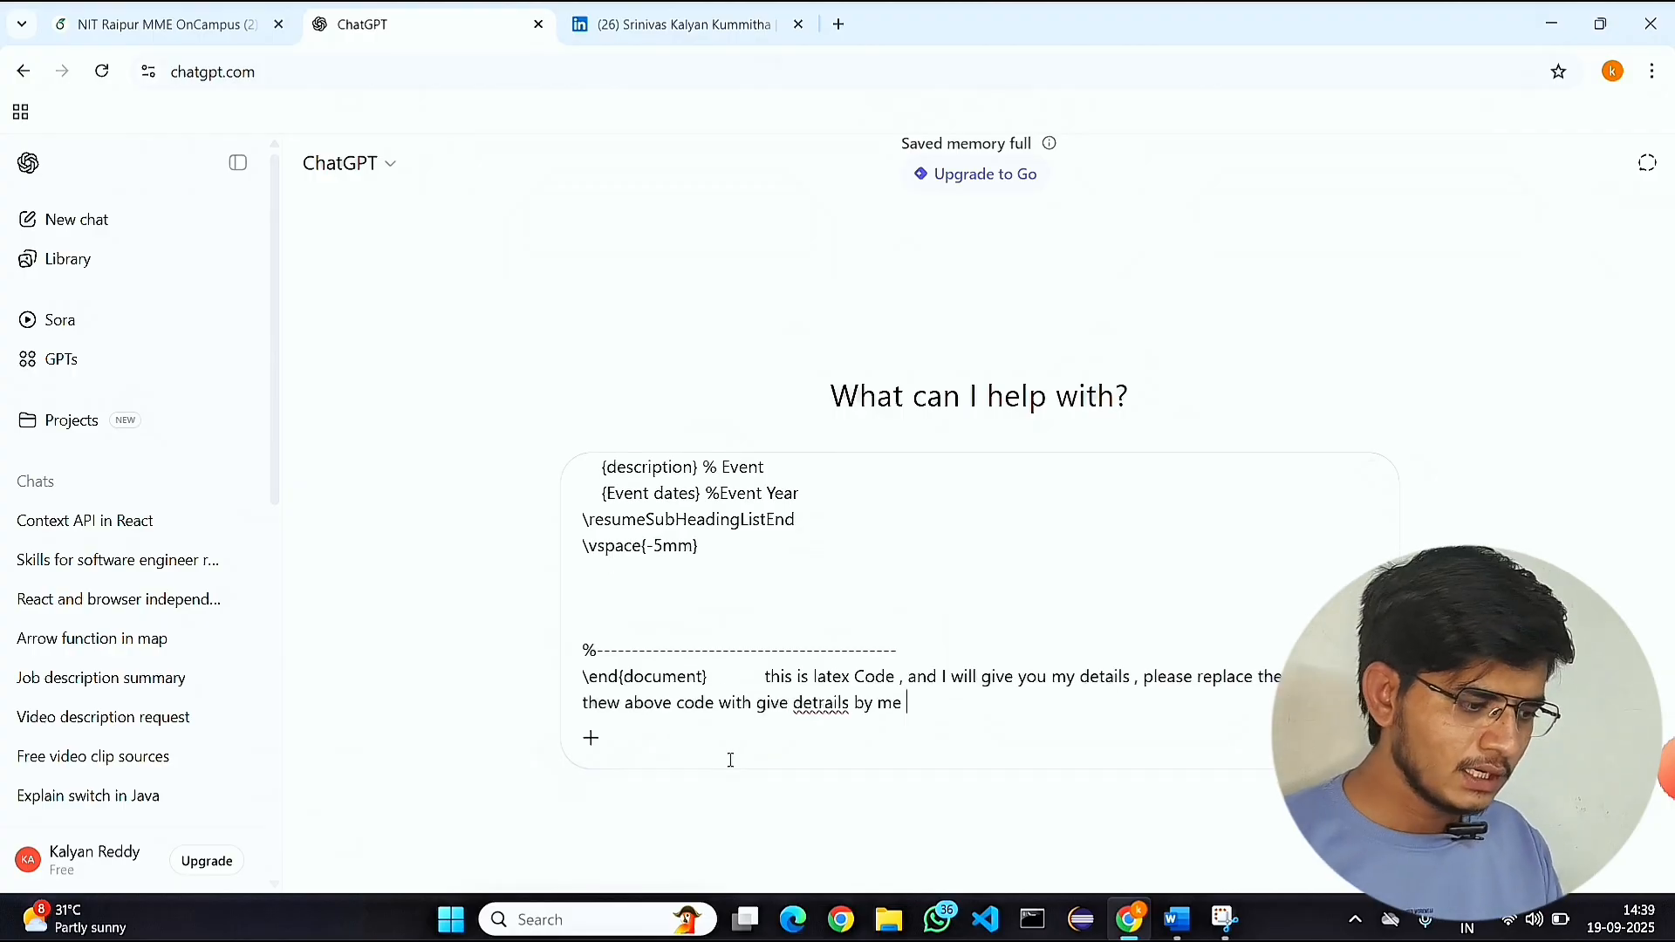
# Copy all the resume details from the Word document into the ChatGPT message and send it.
pyautogui.hotkey('alt', 'Tab')
pyautogui.hotkey('ctrl', 'a')
pyautogui.hotkey('alt', 'Tab')
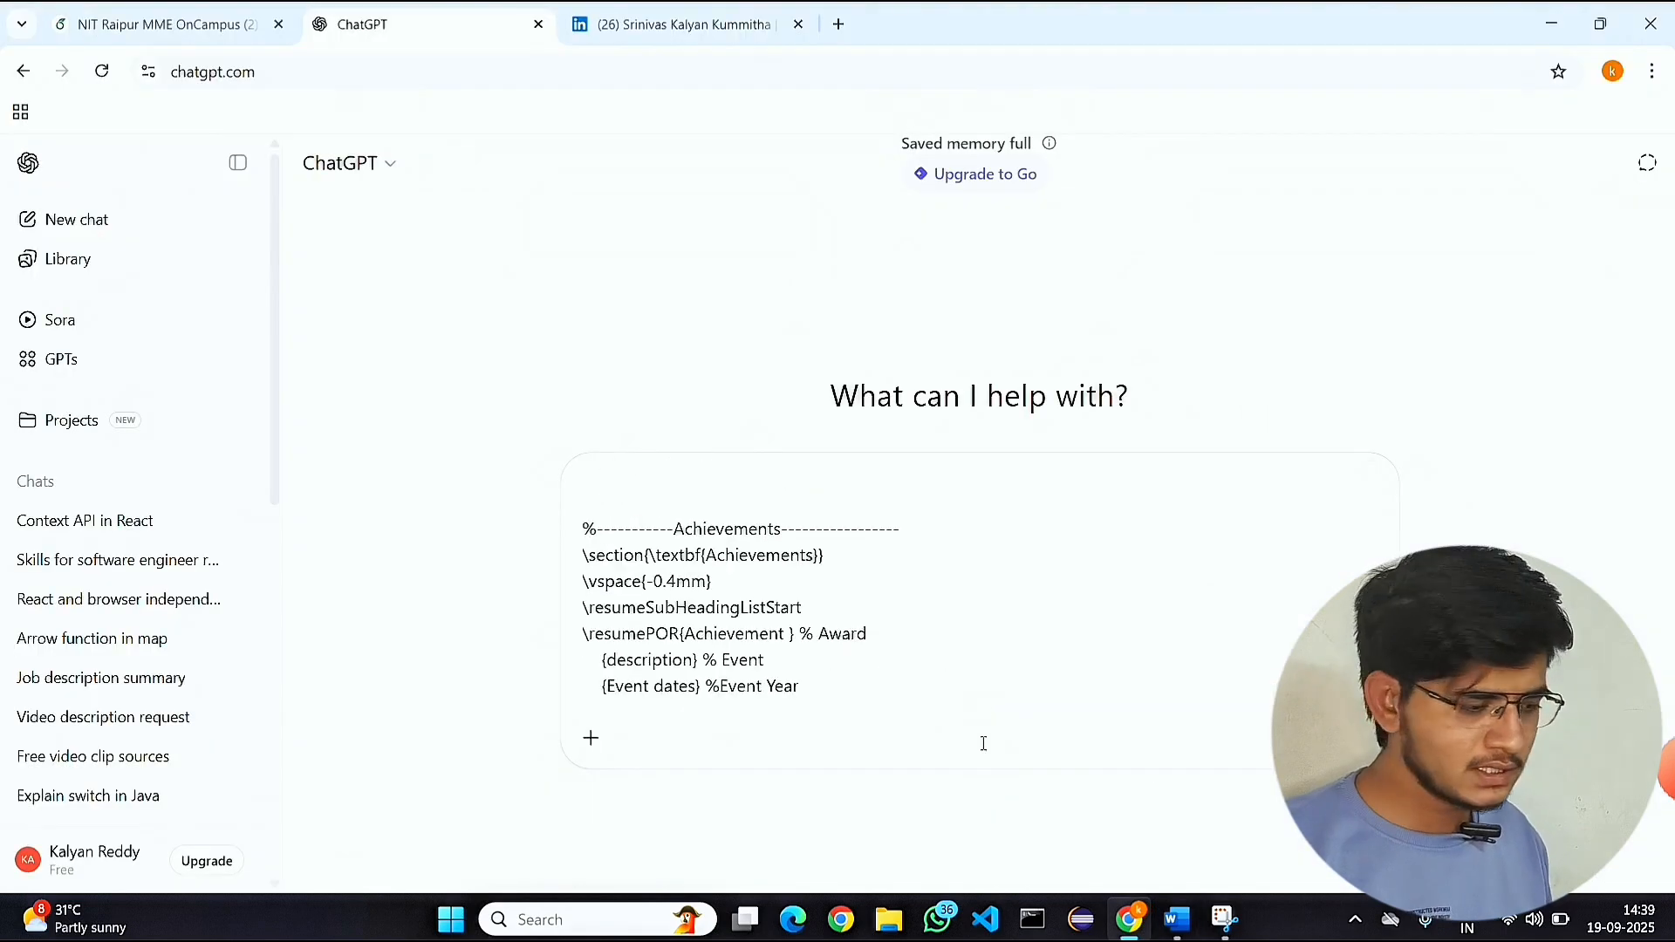
pyautogui.hotkey('ctrl', 'v')
pyautogui.press('Return')
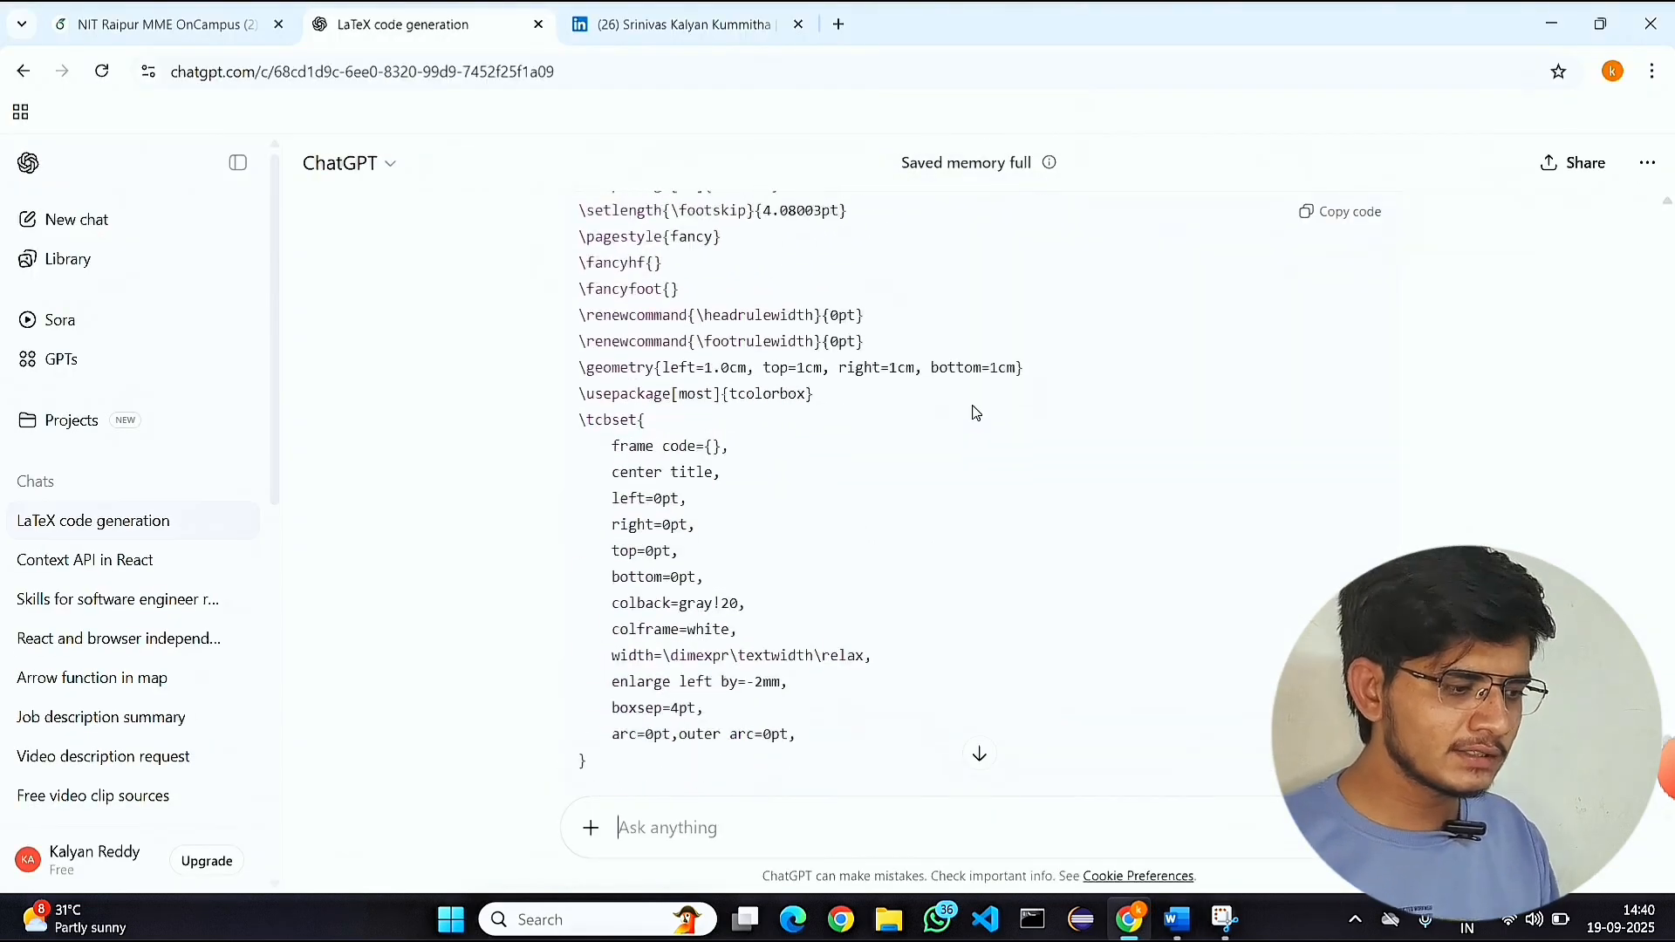